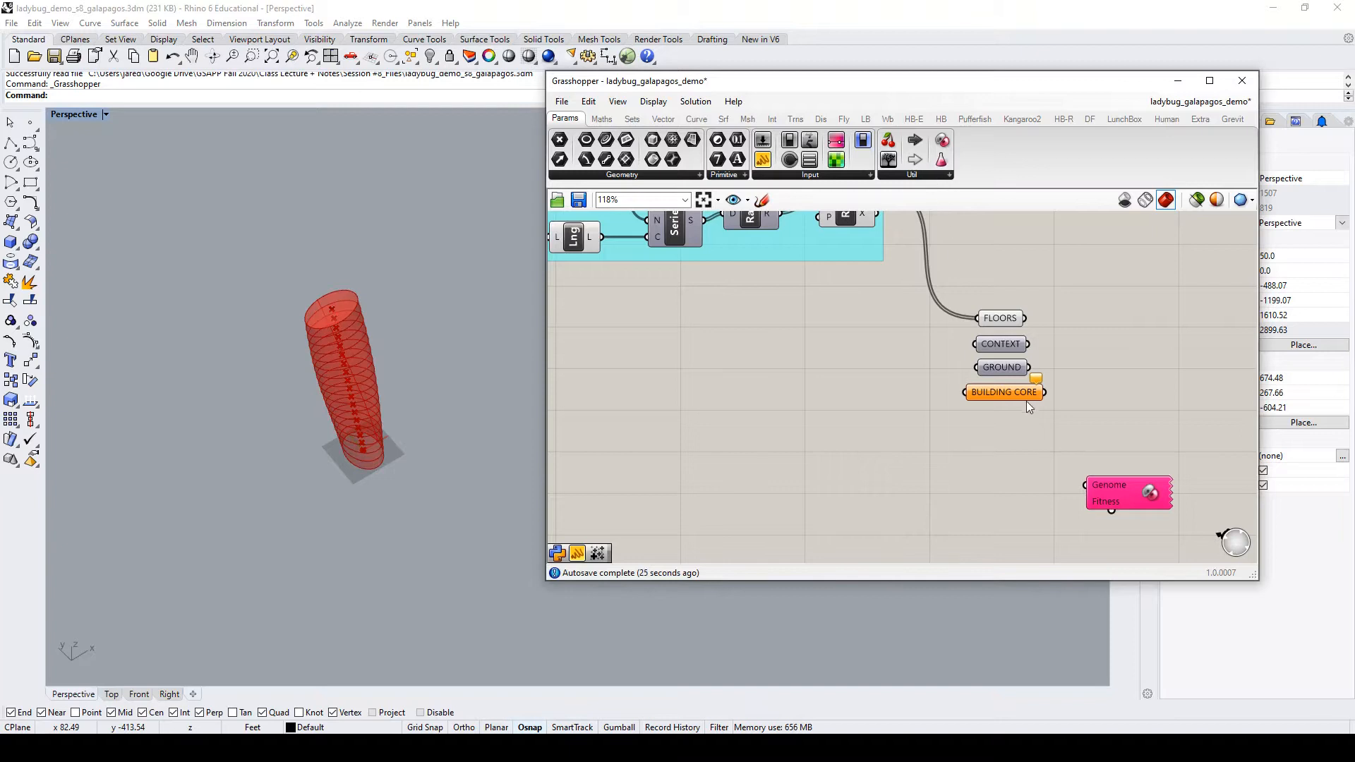
Add an LB View Percent component to the canvas below the BUILDING CORE parameter
scroll(1093, 433, "down", 1)
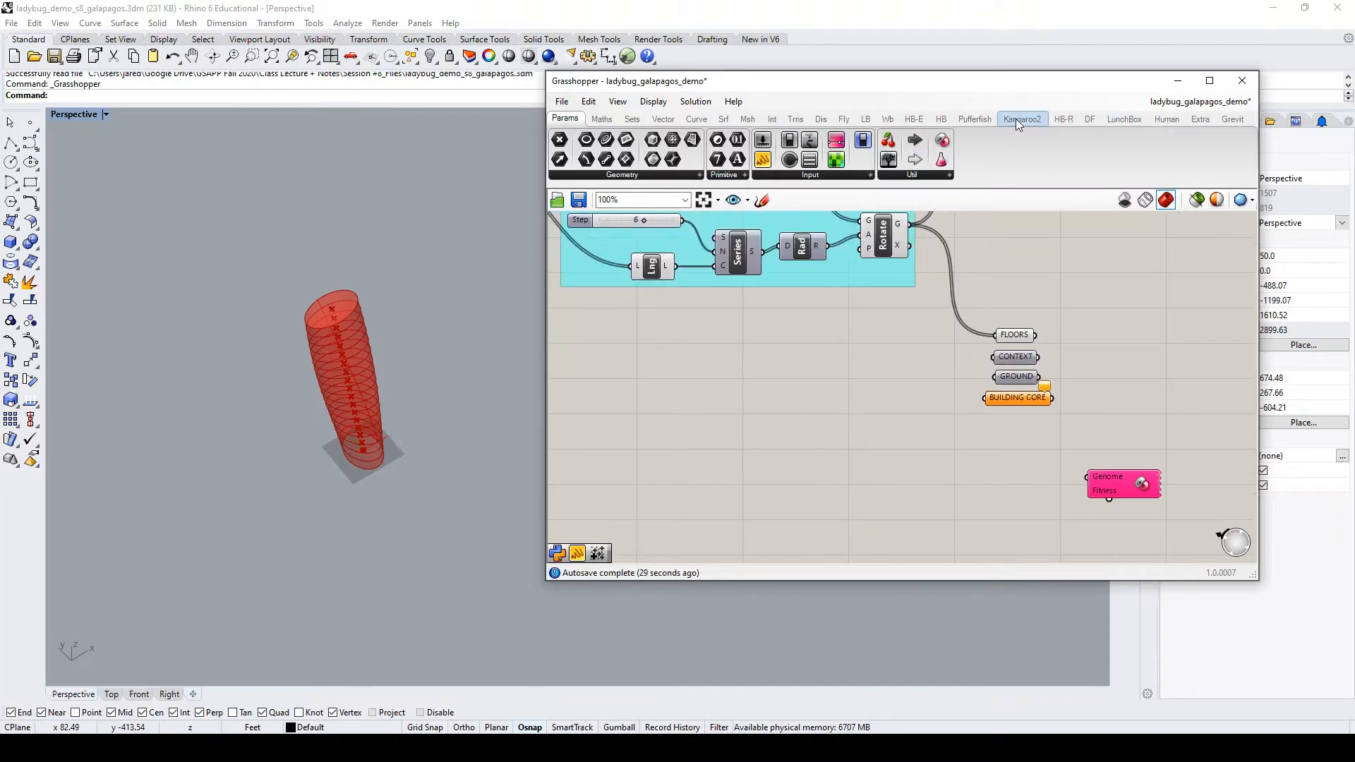
left_click(872, 119)
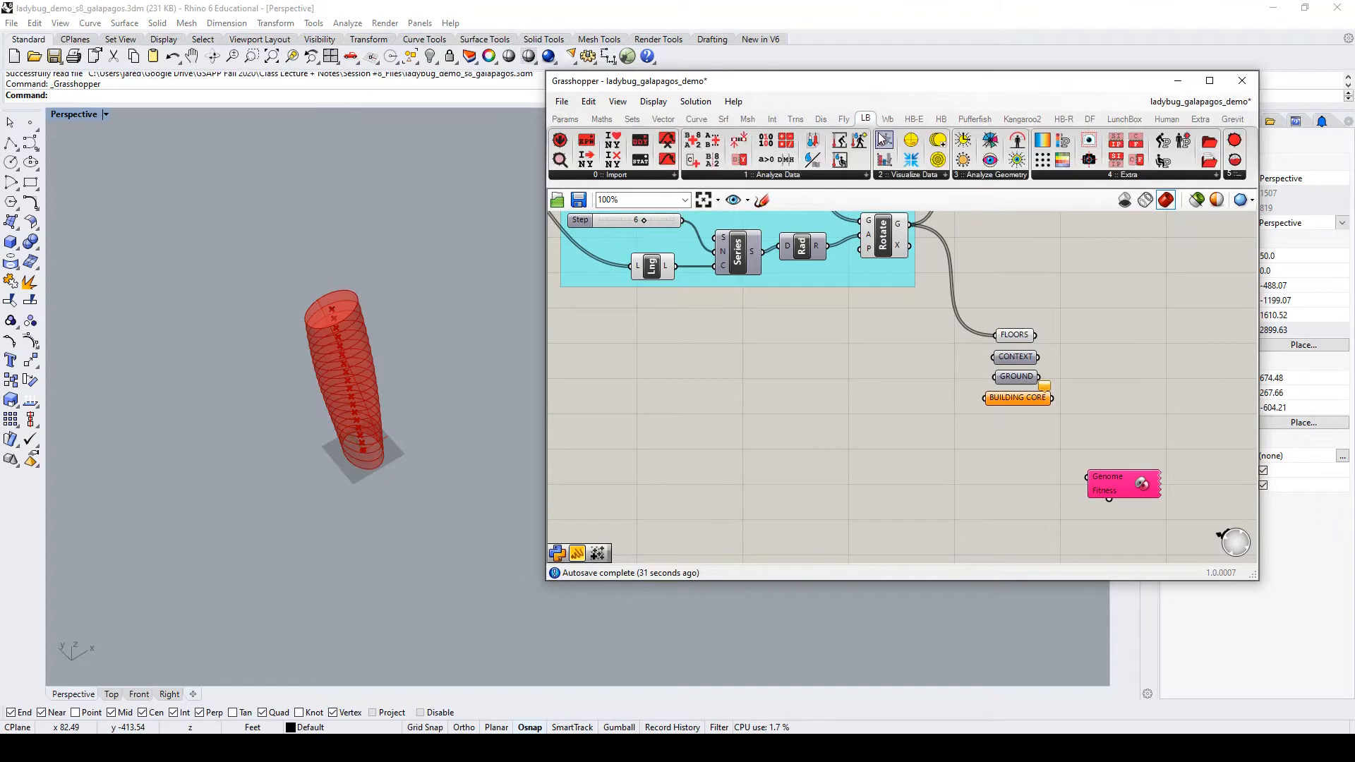
left_click(1021, 176)
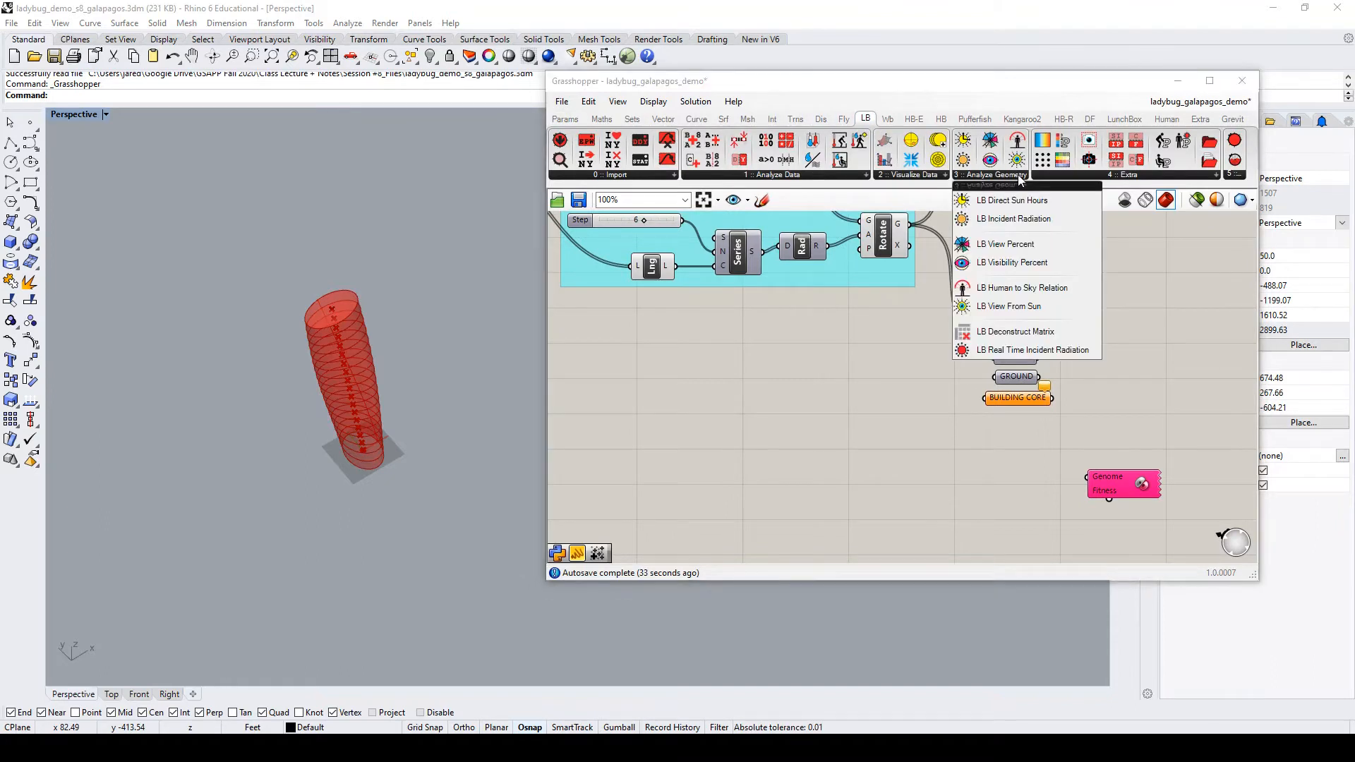
left_click(1011, 244)
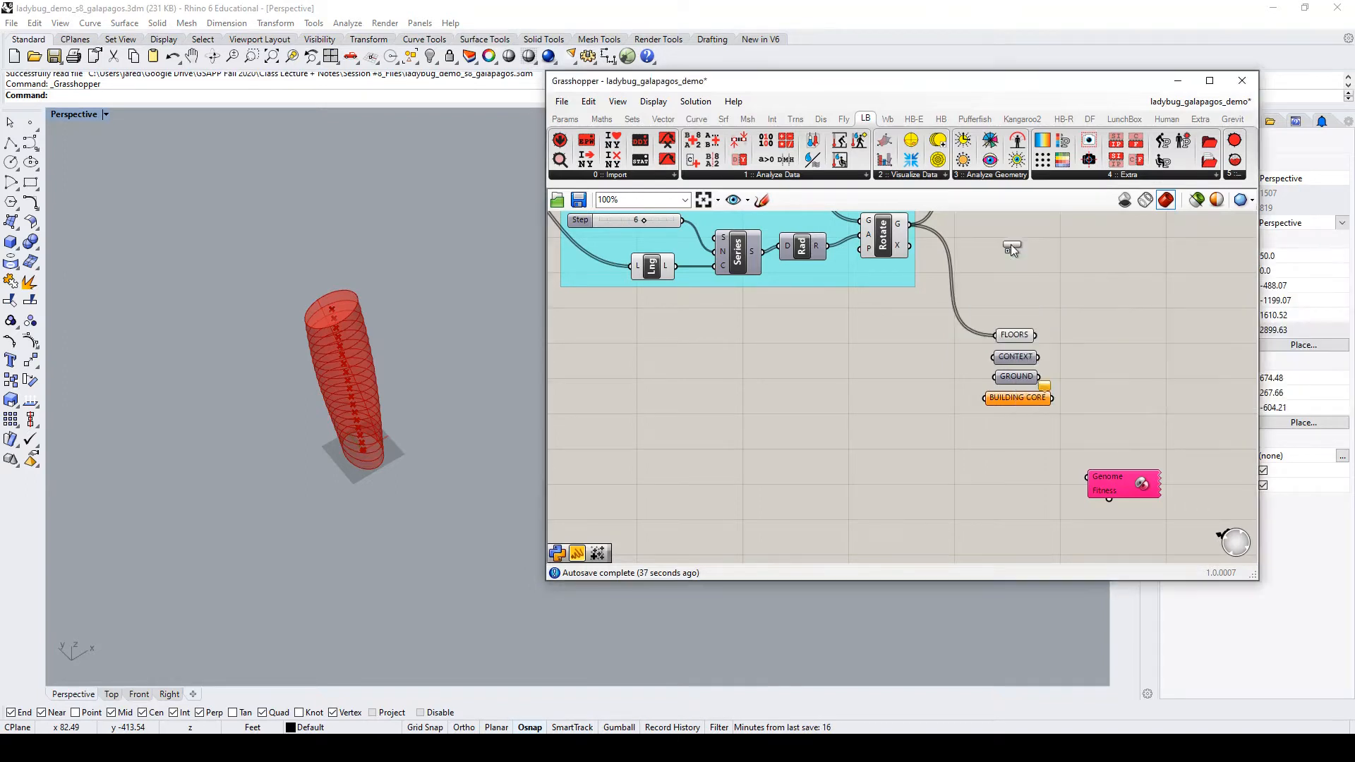
left_click(1009, 464)
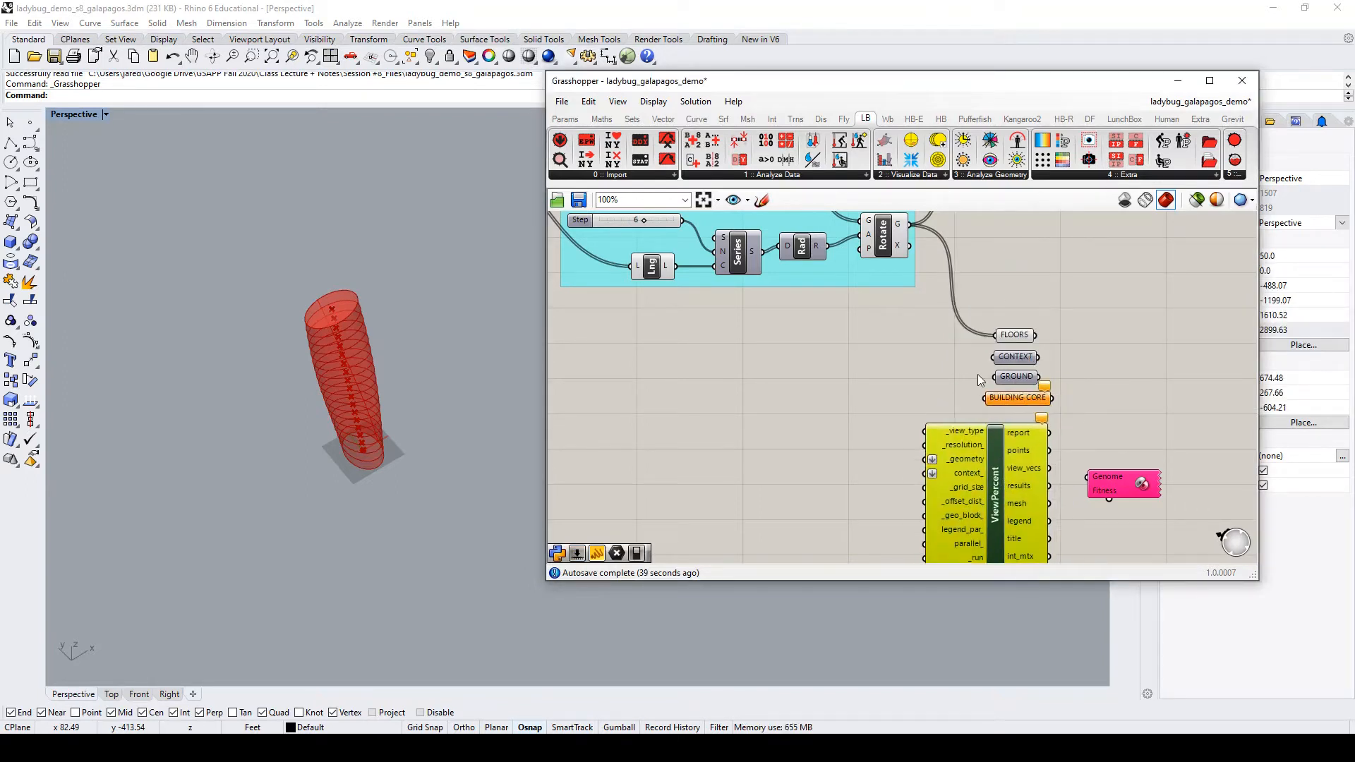
scroll(988, 452, "down", 2)
scroll(992, 423, "up", 3)
left_click(1081, 473)
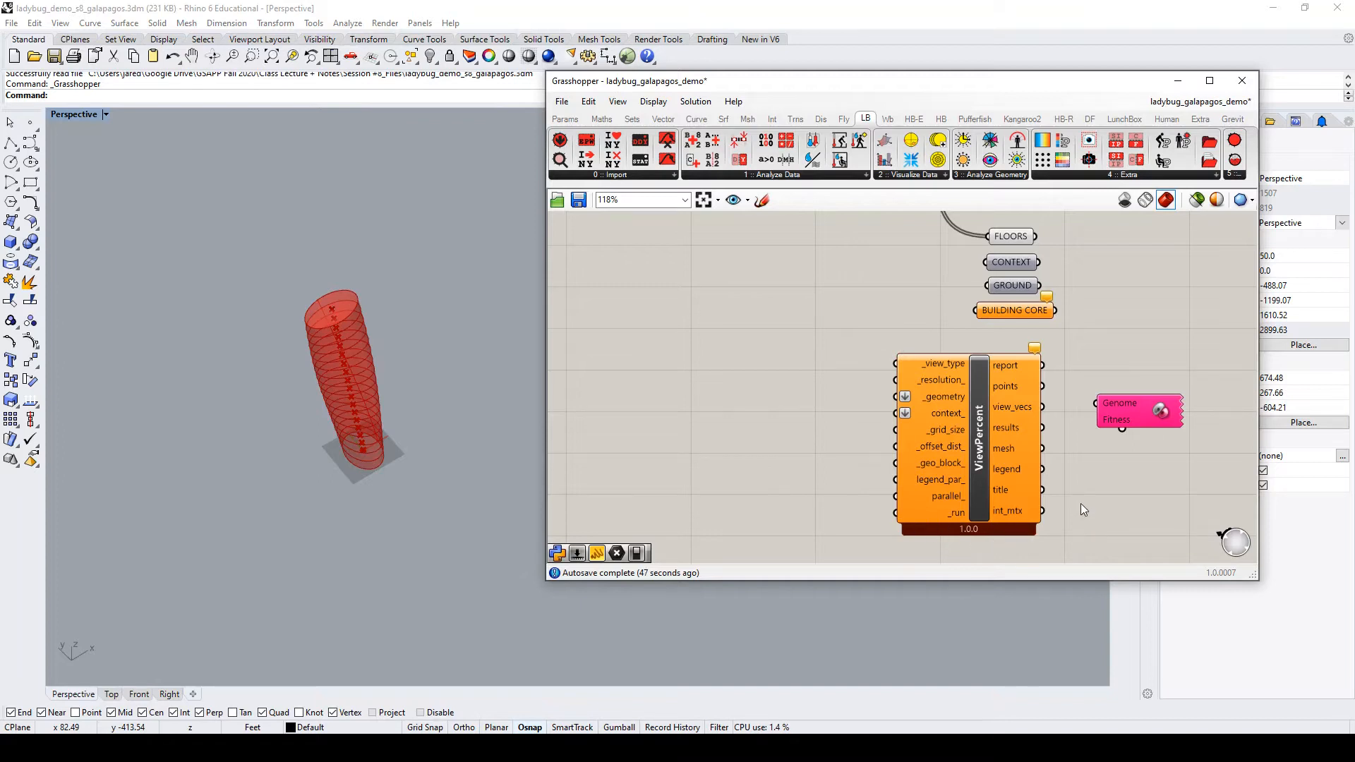
Move the Galapagos component farther right to leave a wider gap beside ViewPercent
scroll(1038, 496, "down", 1)
scroll(1035, 465, "up", 1)
left_click_drag(991, 481, 998, 493)
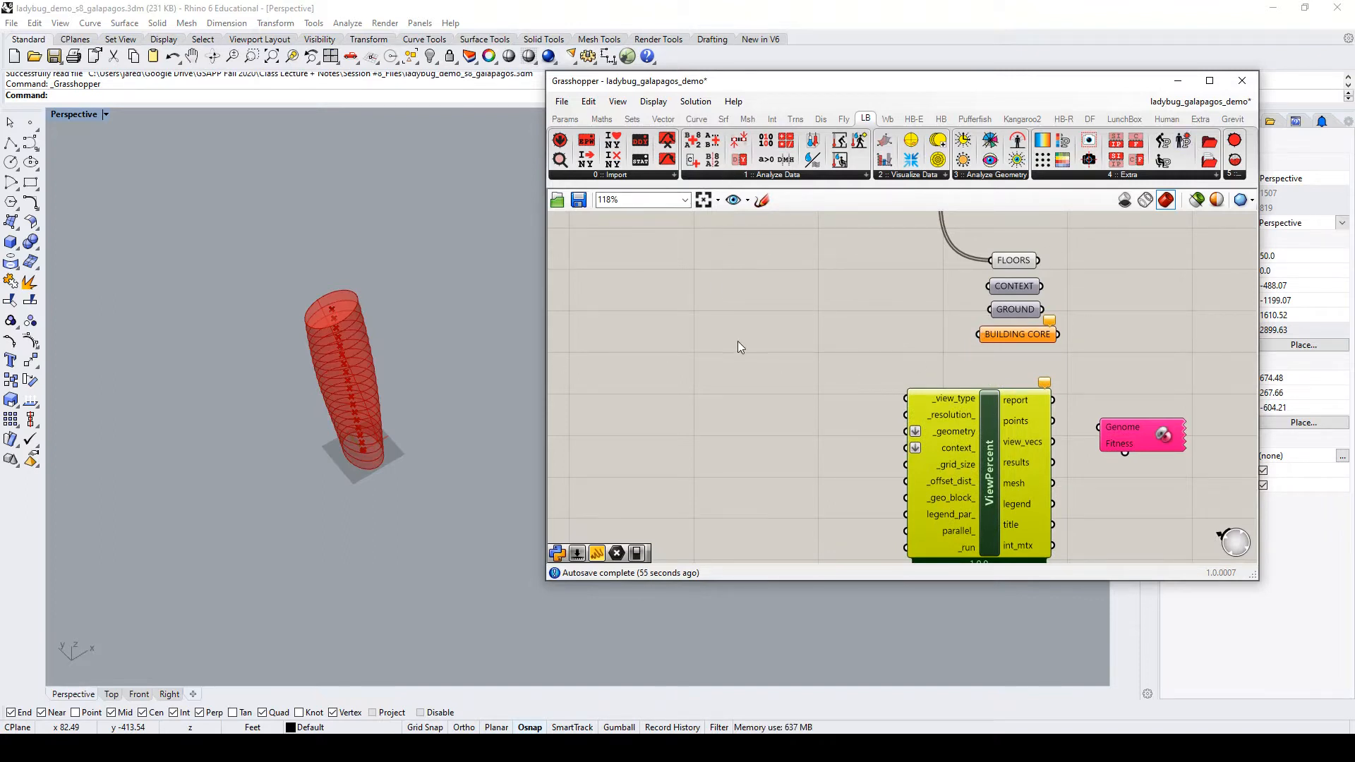
scroll(791, 394, "down", 1)
scroll(1078, 397, "down", 2)
scroll(1065, 426, "up", 2)
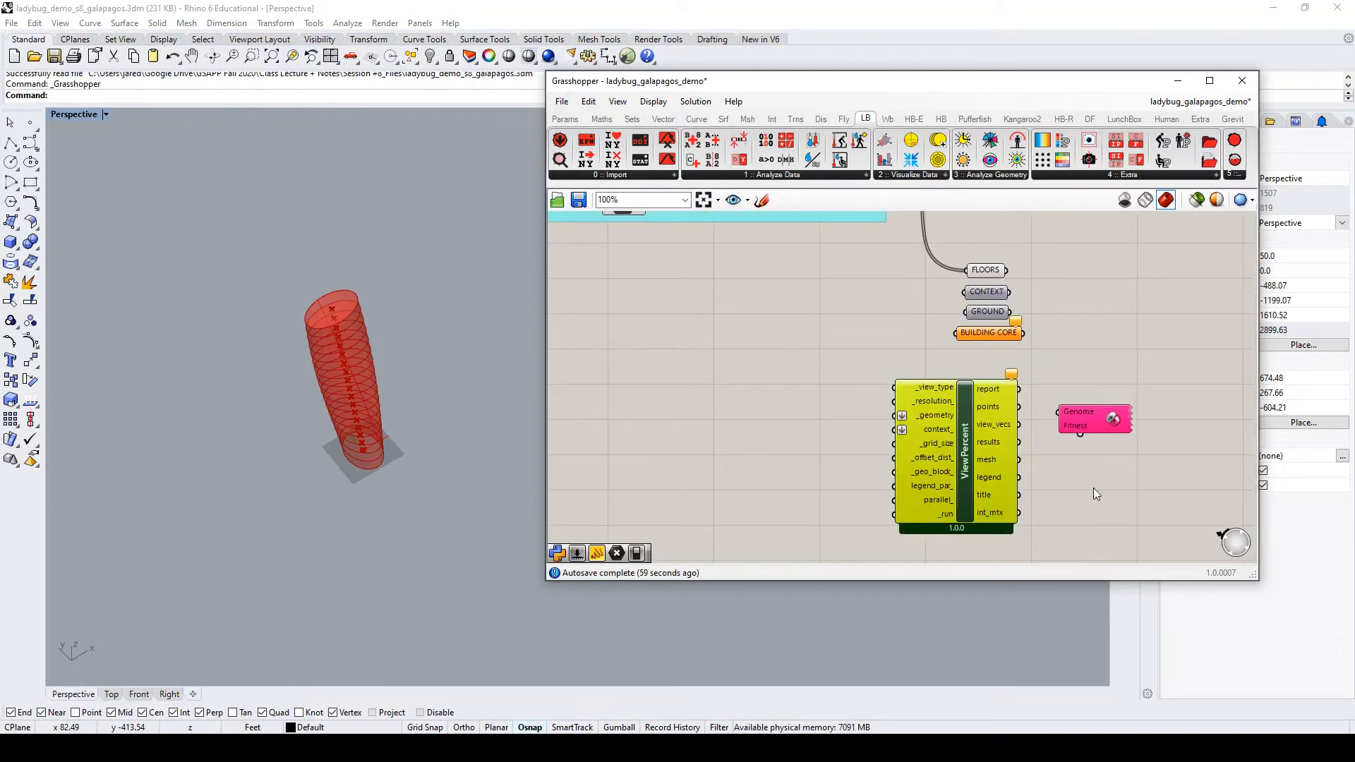
left_click_drag(1080, 420, 1124, 418)
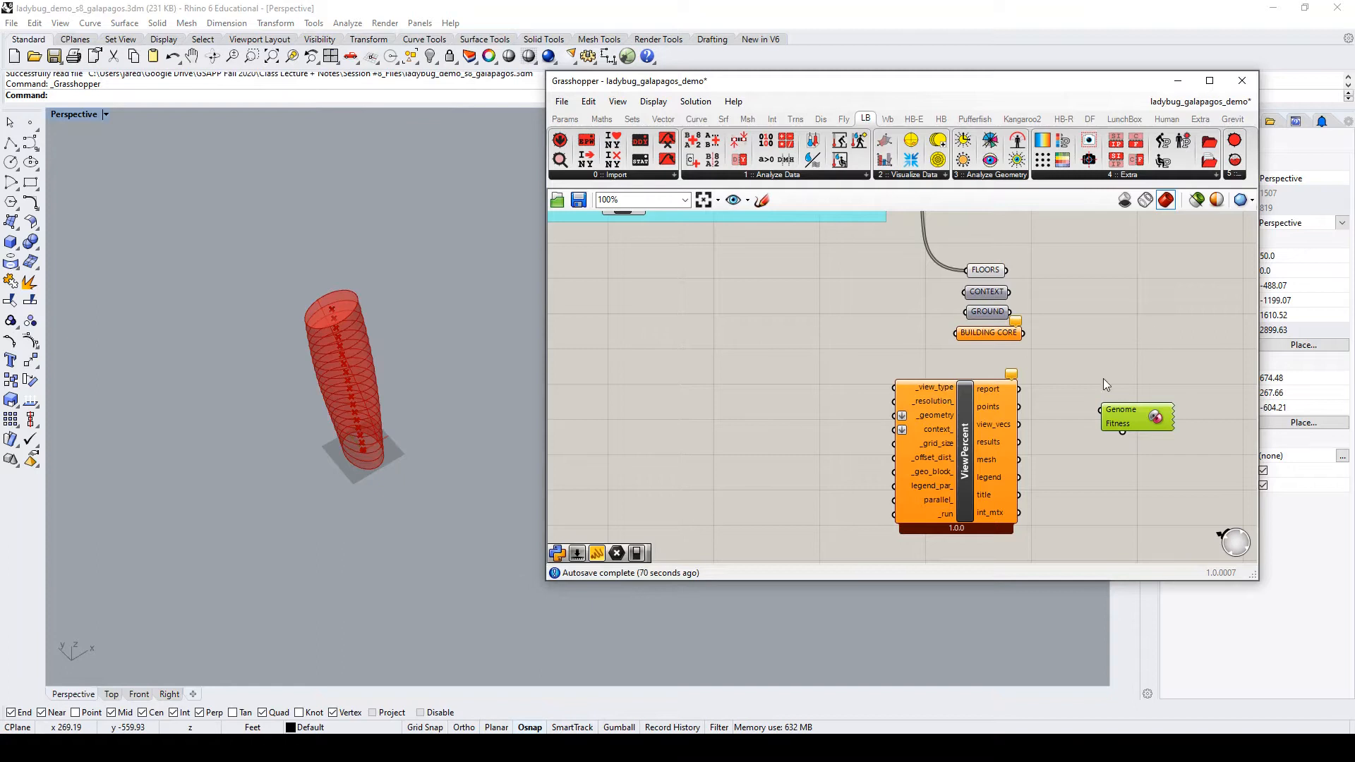
Move ViewPercent well to the right of the four geometry parameters, with Galapagos shifted out beyond it
scroll(1065, 467, "down", 2)
scroll(1070, 442, "up", 2)
scroll(806, 435, "down", 3)
scroll(966, 425, "up", 2)
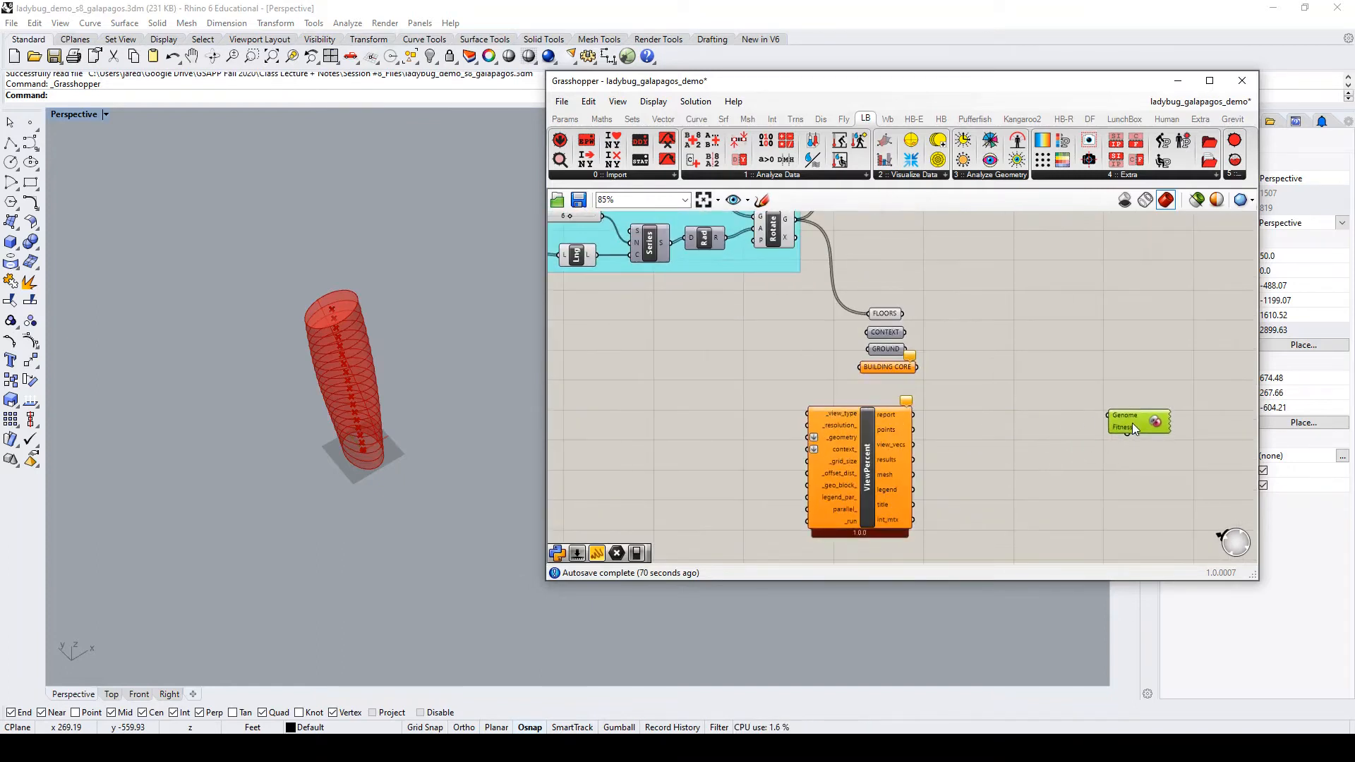
left_click_drag(864, 480, 1059, 446)
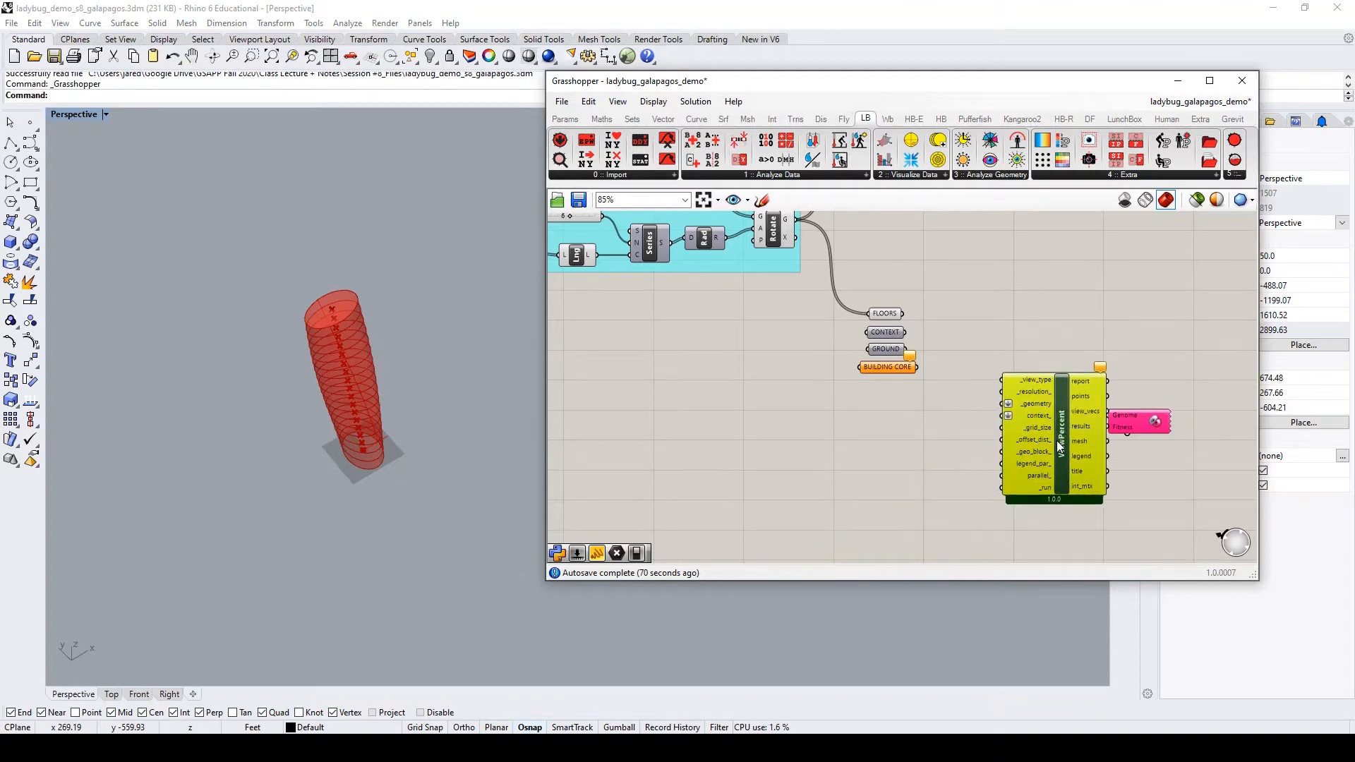
left_click_drag(1137, 421, 1199, 420)
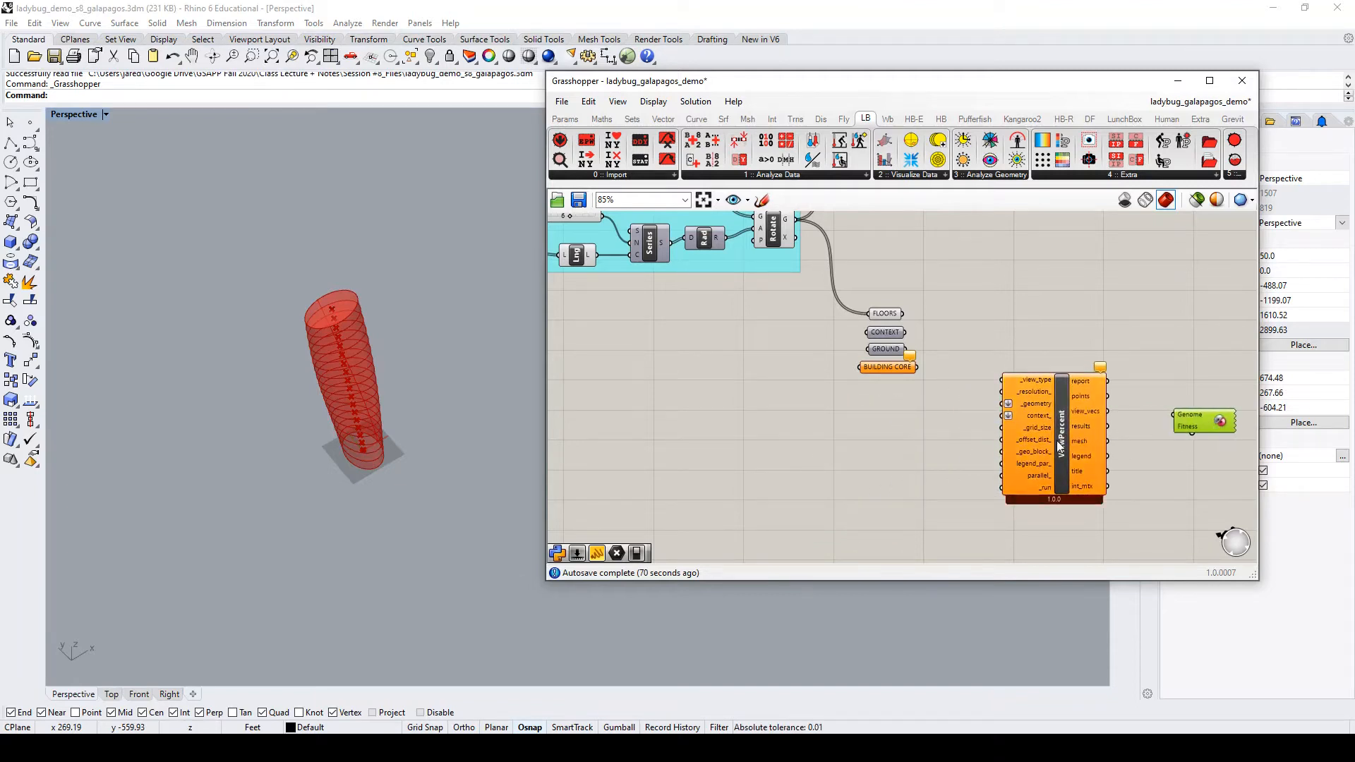
left_click_drag(1060, 446, 1106, 440)
Examine the tower definition, from the floor sliders through the ellipse and floor plate rotation groups, and its model in the viewport
scroll(1064, 454, "down", 4)
scroll(751, 339, "up", 2)
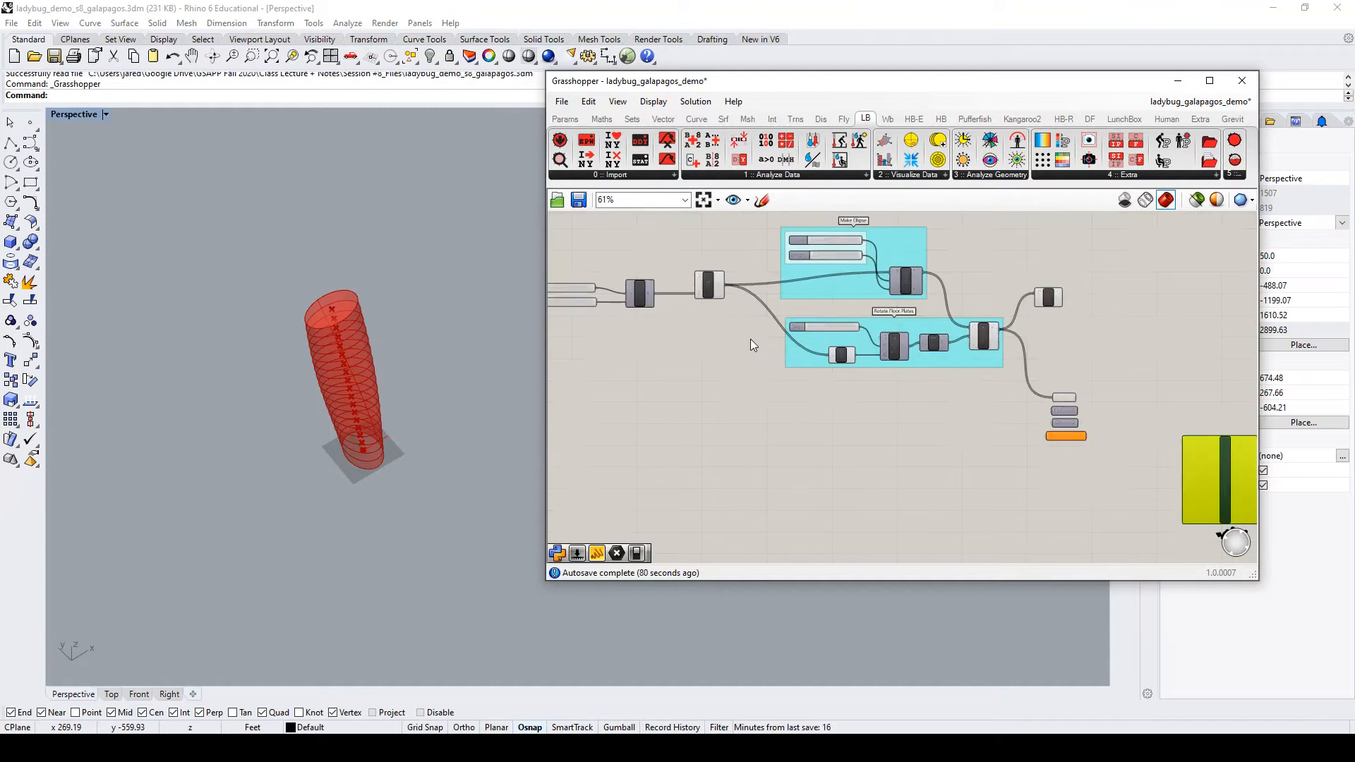
scroll(798, 365, "down", 2)
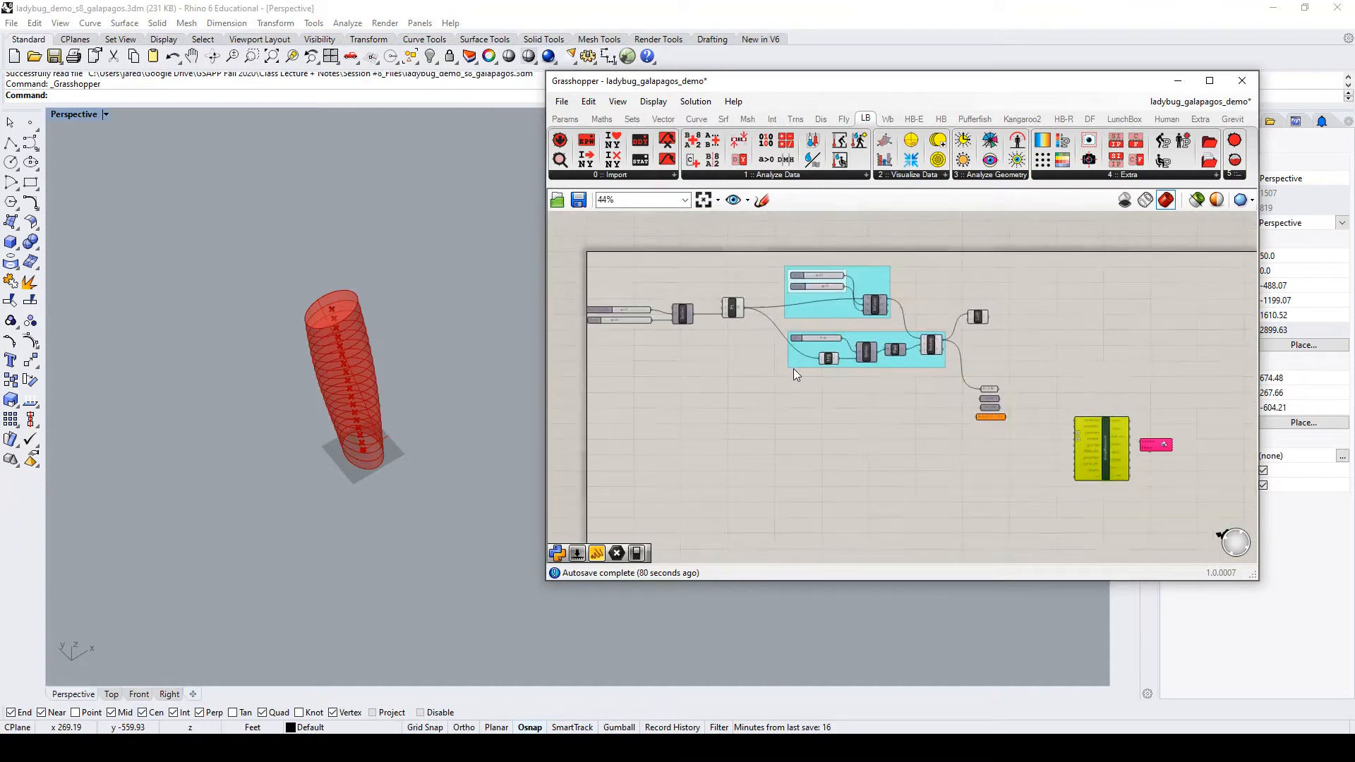
scroll(930, 401, "up", 2)
scroll(936, 372, "down", 2)
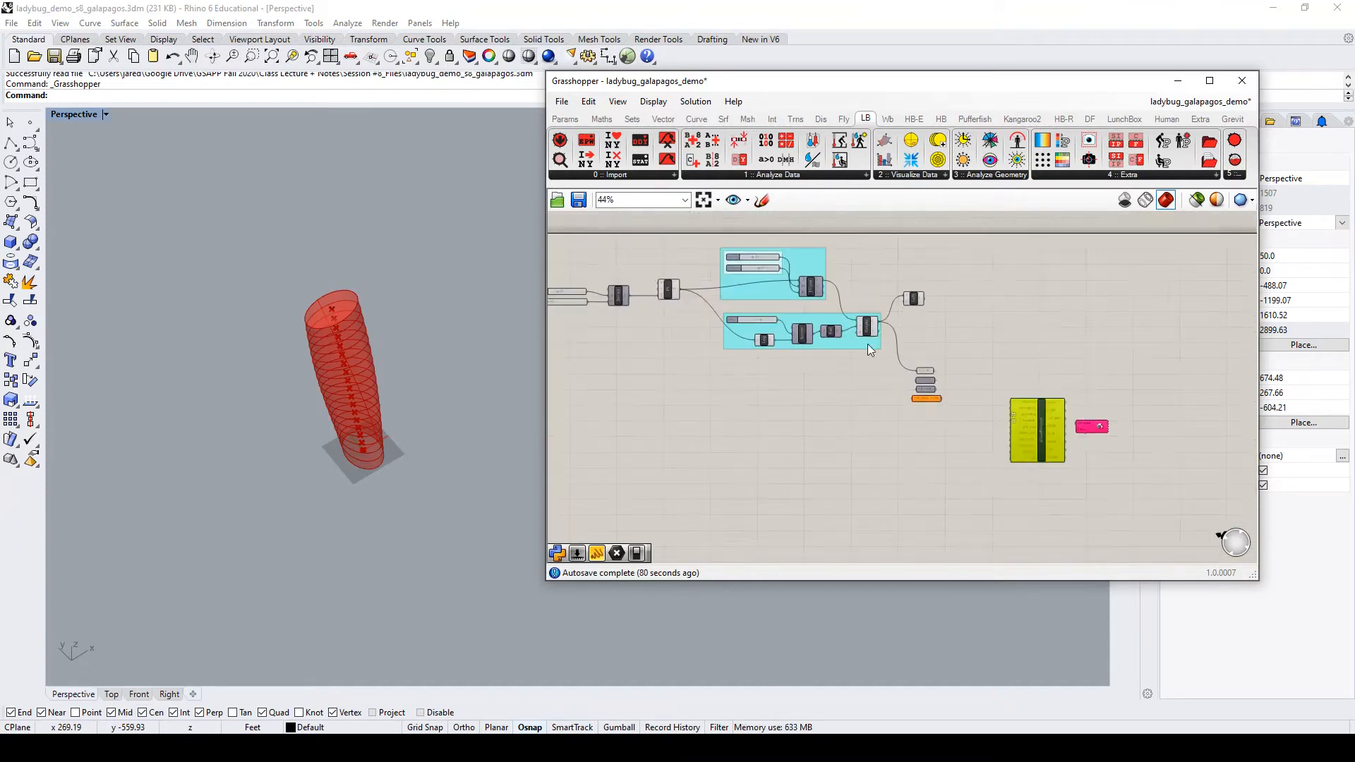
scroll(332, 303, "up", 3)
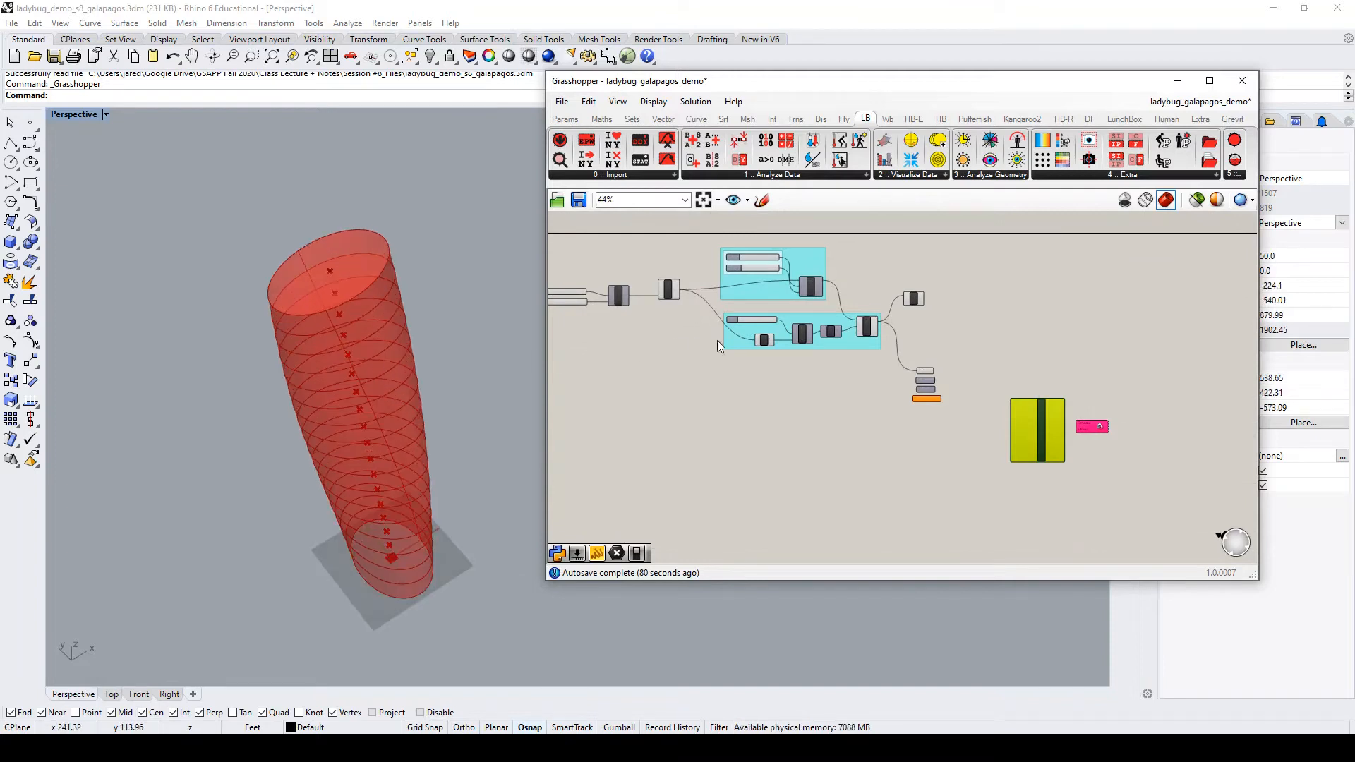
scroll(901, 365, "down", 2)
scroll(686, 302, "up", 2)
scroll(701, 295, "up", 3)
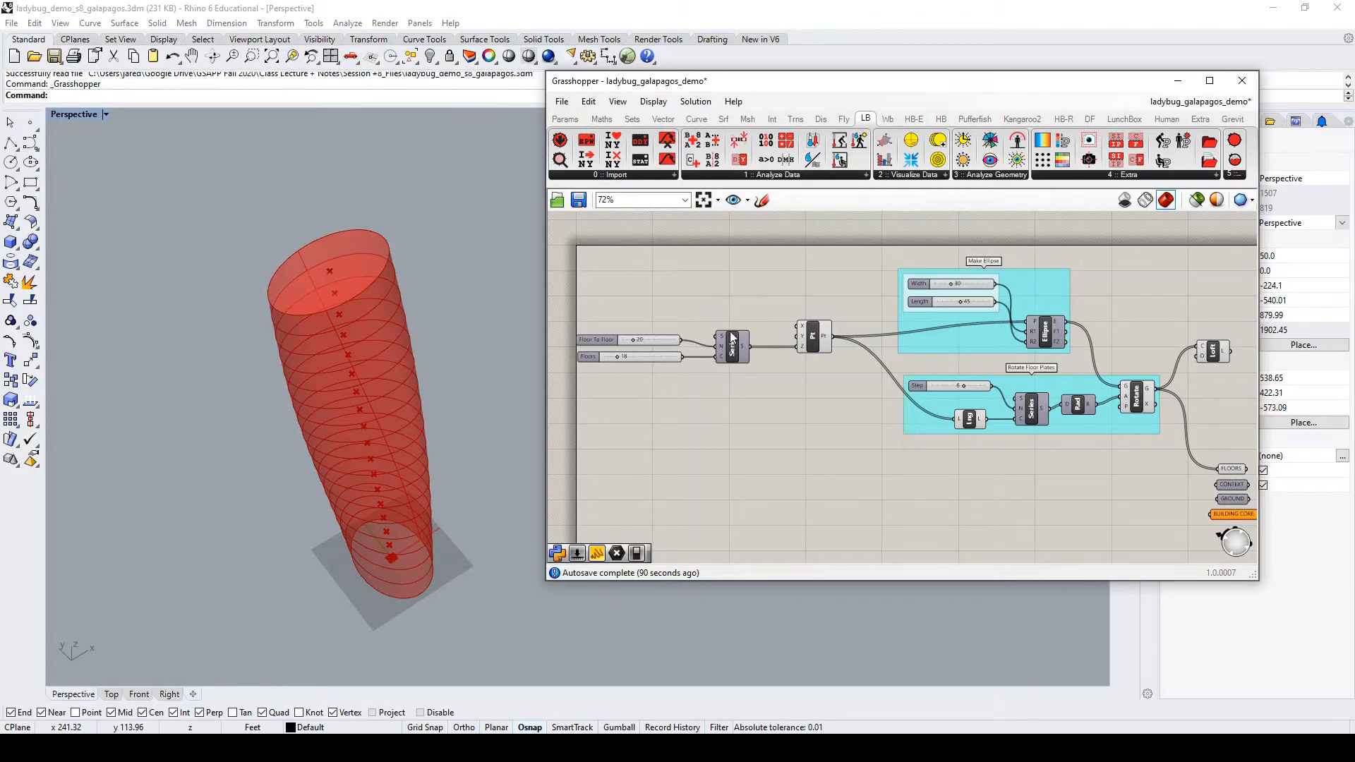
scroll(712, 328, "up", 1)
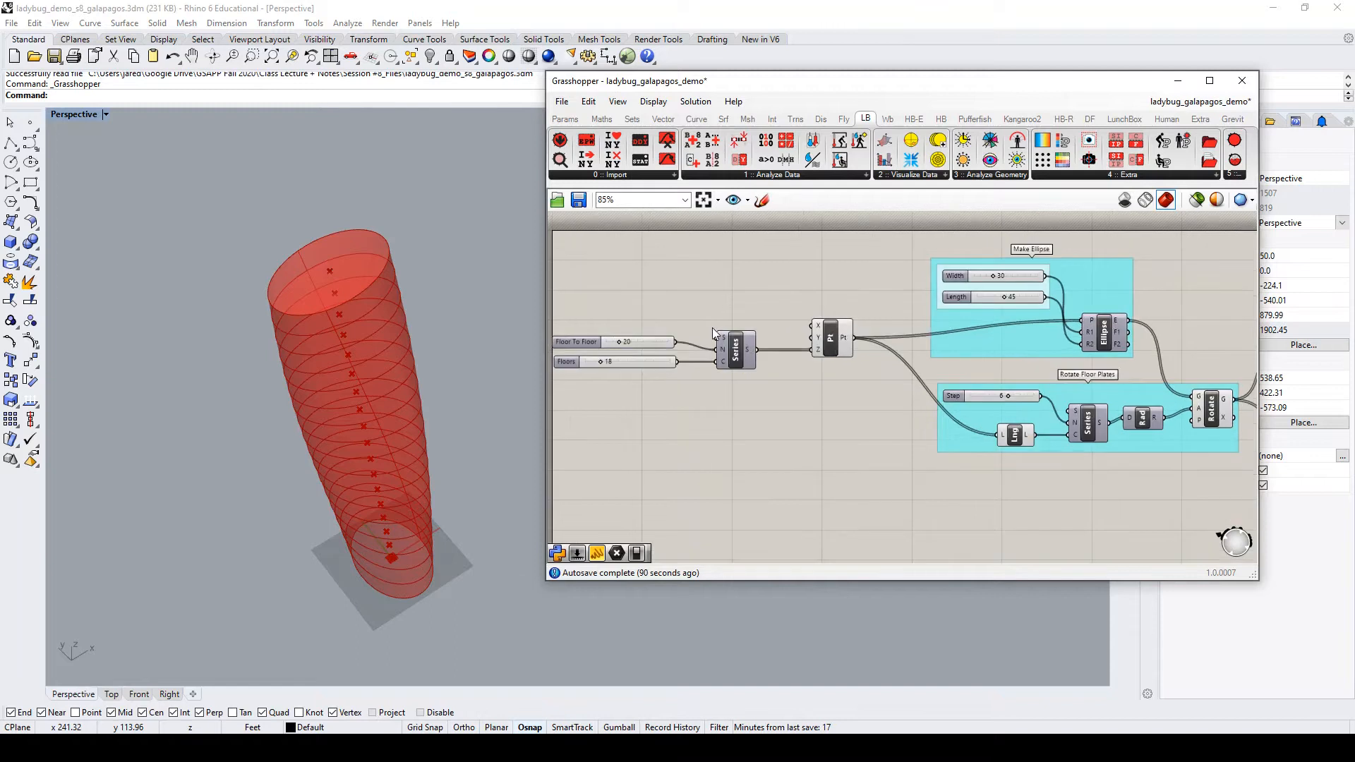
scroll(634, 332, "up", 4)
Try out the Floors, Step and Width sliders that control the tower's shape
left_click_drag(750, 368, 706, 409)
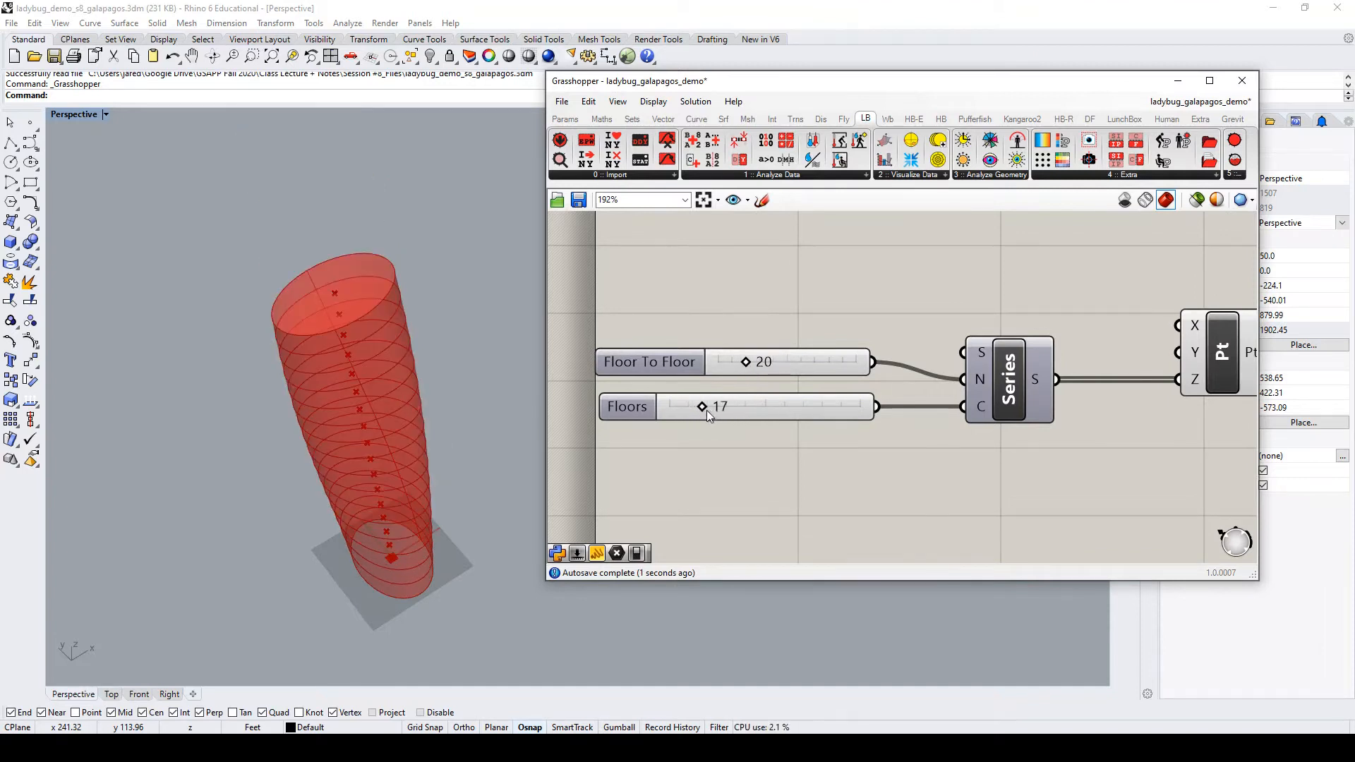
scroll(703, 413, "down", 4)
scroll(1044, 430, "up", 4)
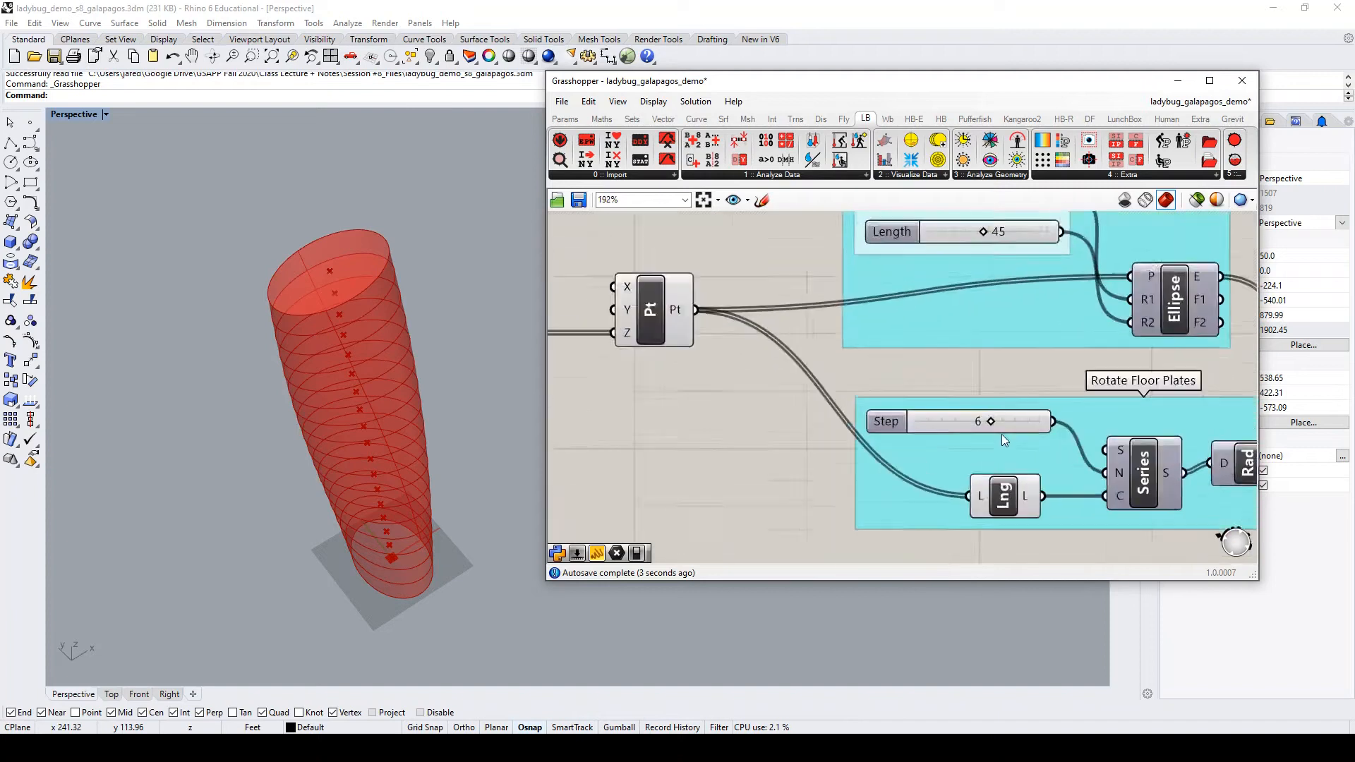
mouse_move(986, 424)
left_mouse_down()
mouse_move(945, 418)
mouse_move(1013, 417)
mouse_move(988, 422)
left_mouse_up()
scroll(751, 436, "down", 2)
right_click_drag(1159, 358, 978, 372)
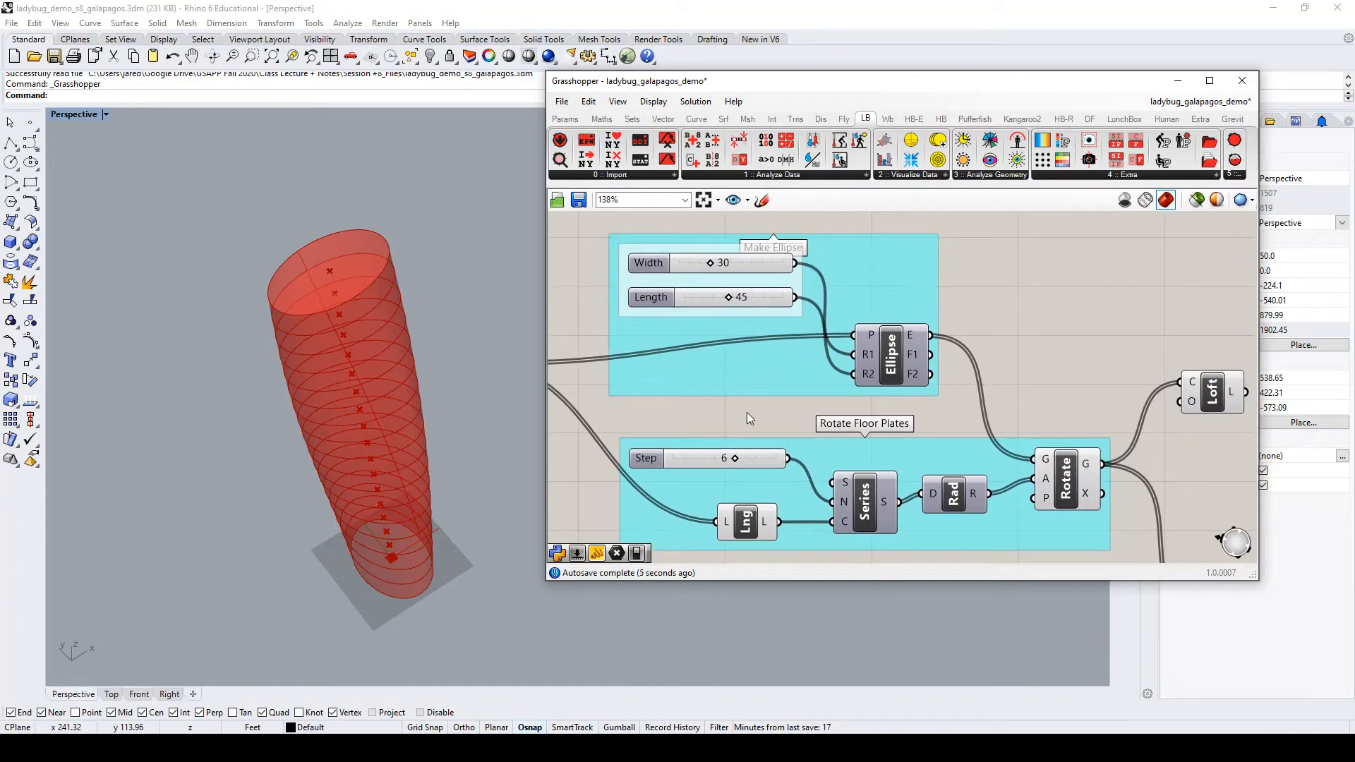
mouse_move(713, 260)
left_mouse_down()
mouse_move(724, 261)
mouse_move(687, 264)
mouse_move(712, 263)
left_mouse_up()
right_click_drag(1117, 384, 1066, 367)
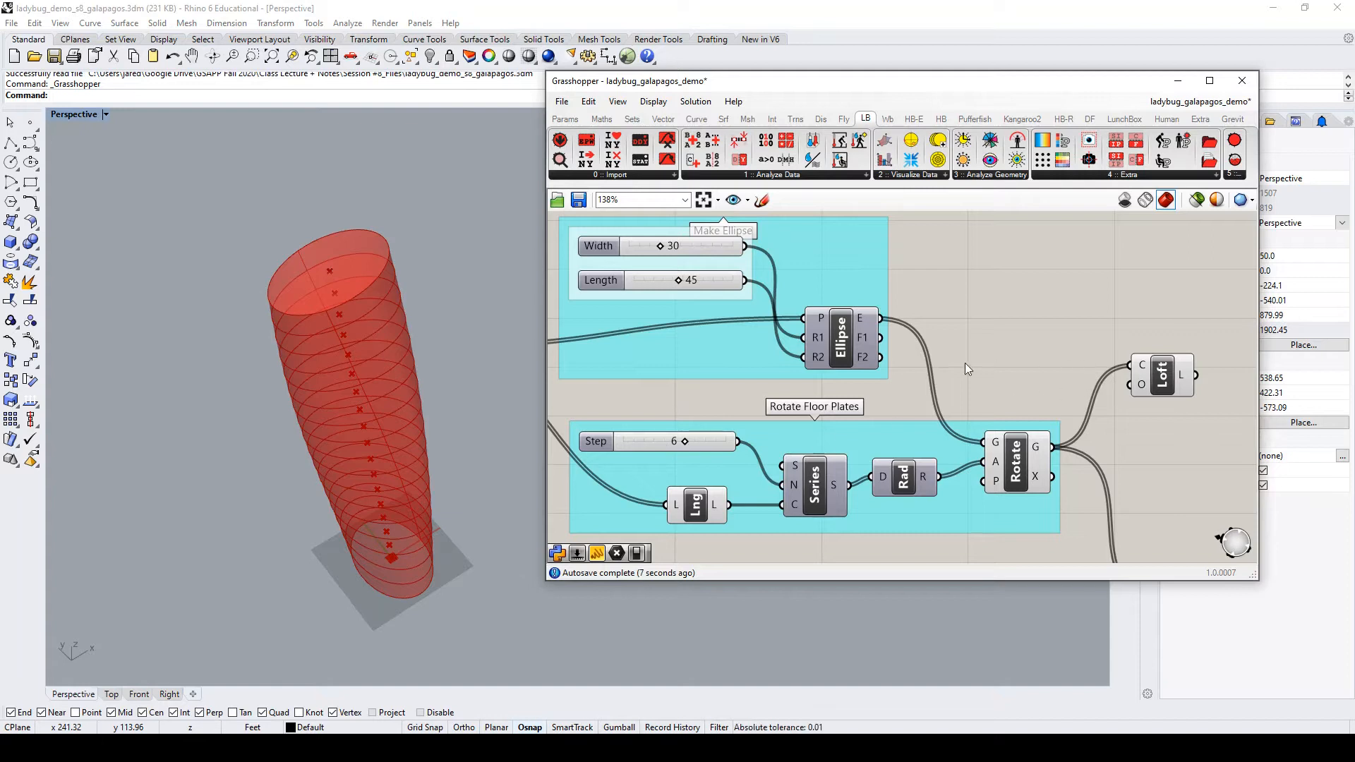
Inspect the geometry produced by the Loft component and held in the FLOORS parameter on the tower model
left_click(1168, 374)
scroll(994, 377, "down", 3)
scroll(995, 379, "up", 3)
left_click(989, 412)
scroll(959, 303, "down", 4)
scroll(1054, 435, "up", 4)
left_click(1072, 411)
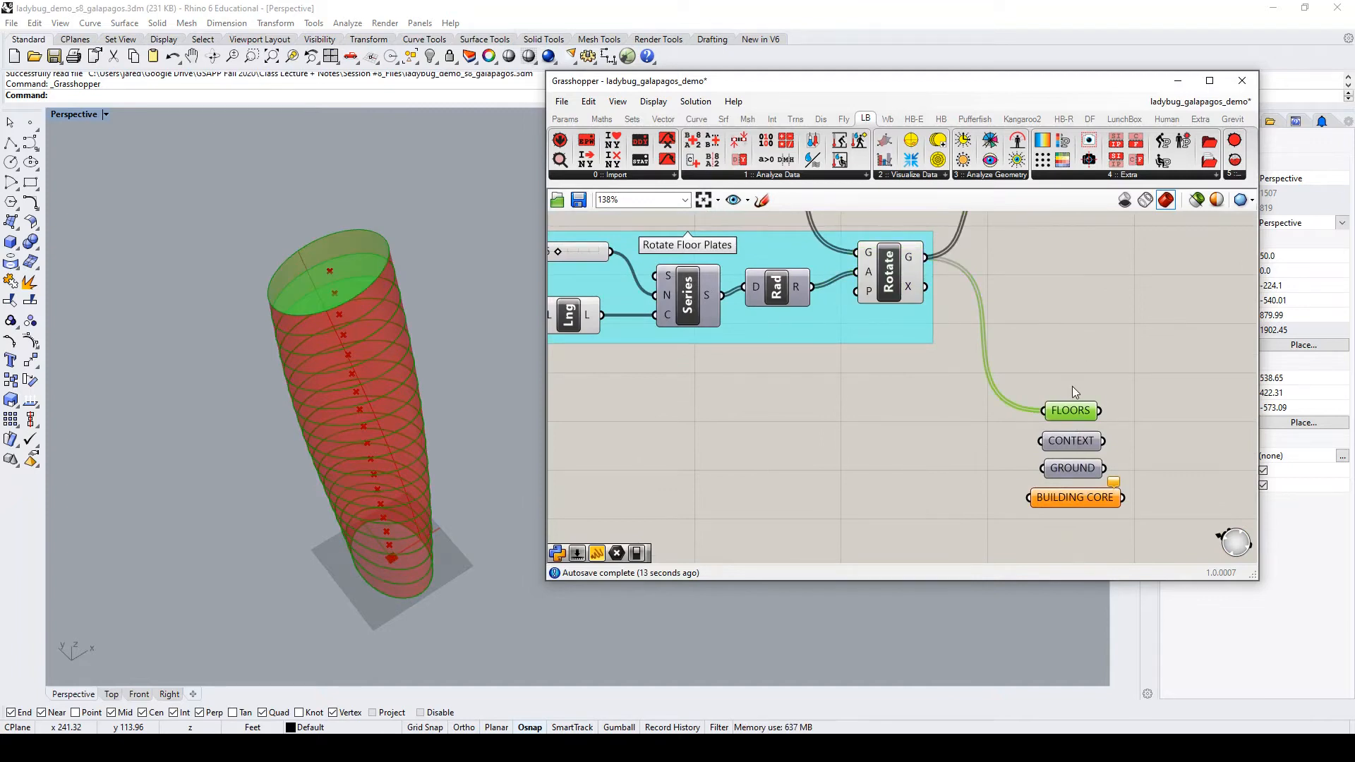
scroll(480, 443, "down", 5)
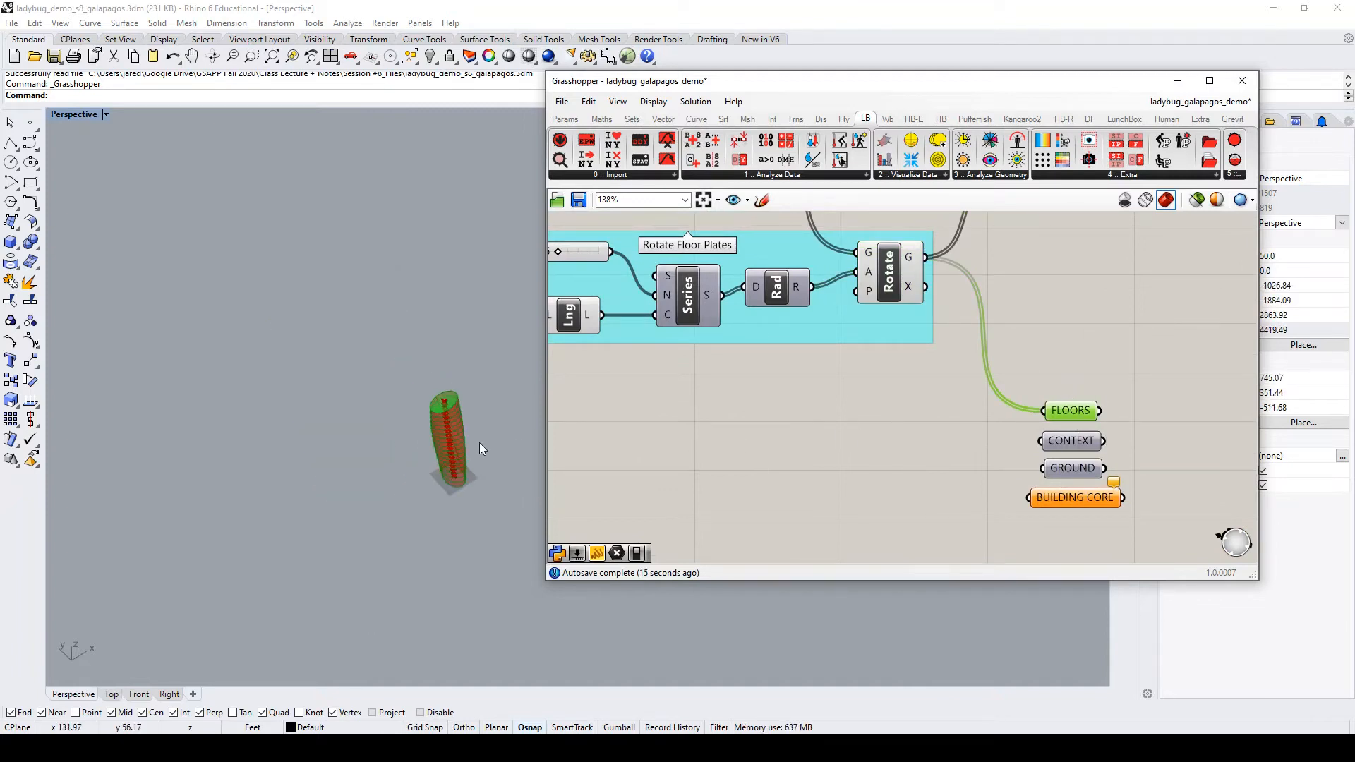
scroll(485, 443, "up", 5)
right_click_drag(457, 470, 456, 464)
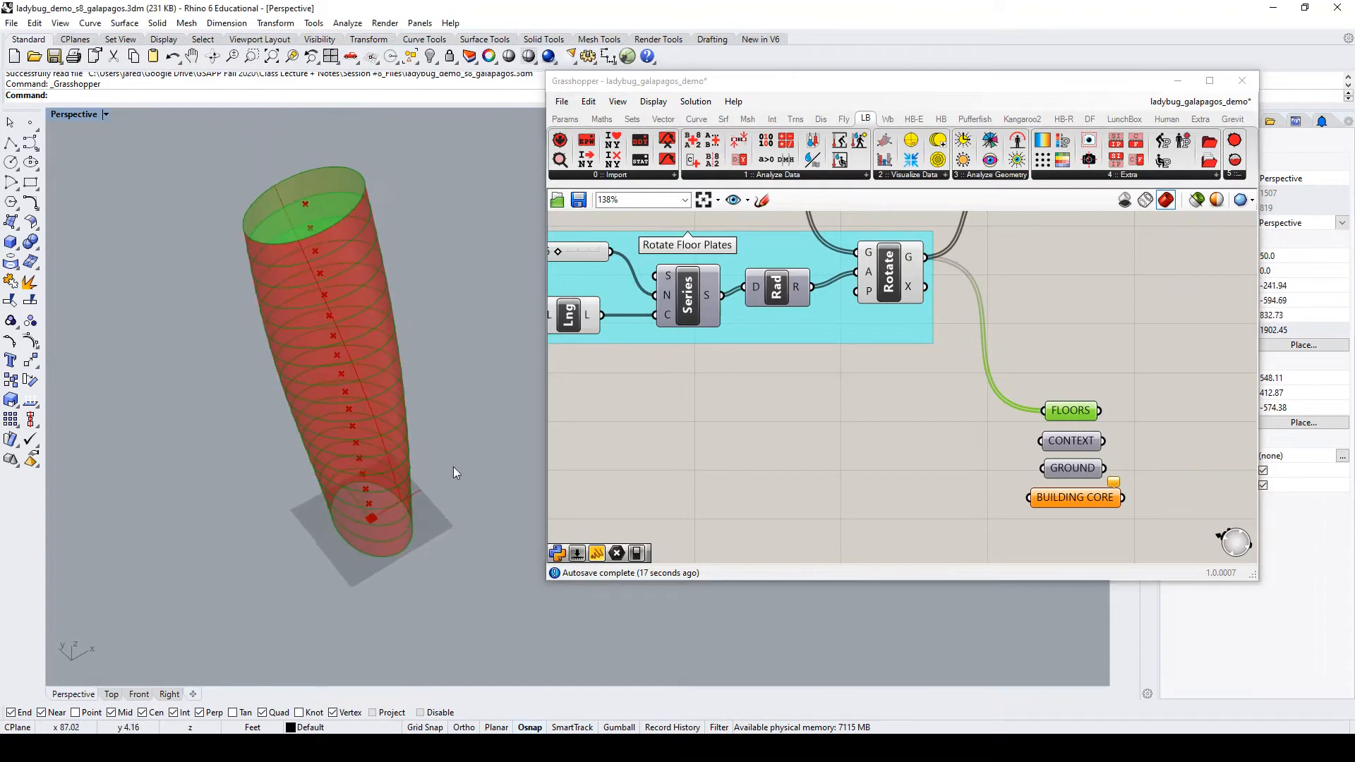
Turn on the preview of the CONTEXT and GROUND parameters and look over the surrounding buildings in the viewport
left_click(1128, 462)
left_click_drag(1175, 473, 1027, 427)
right_click(1072, 444)
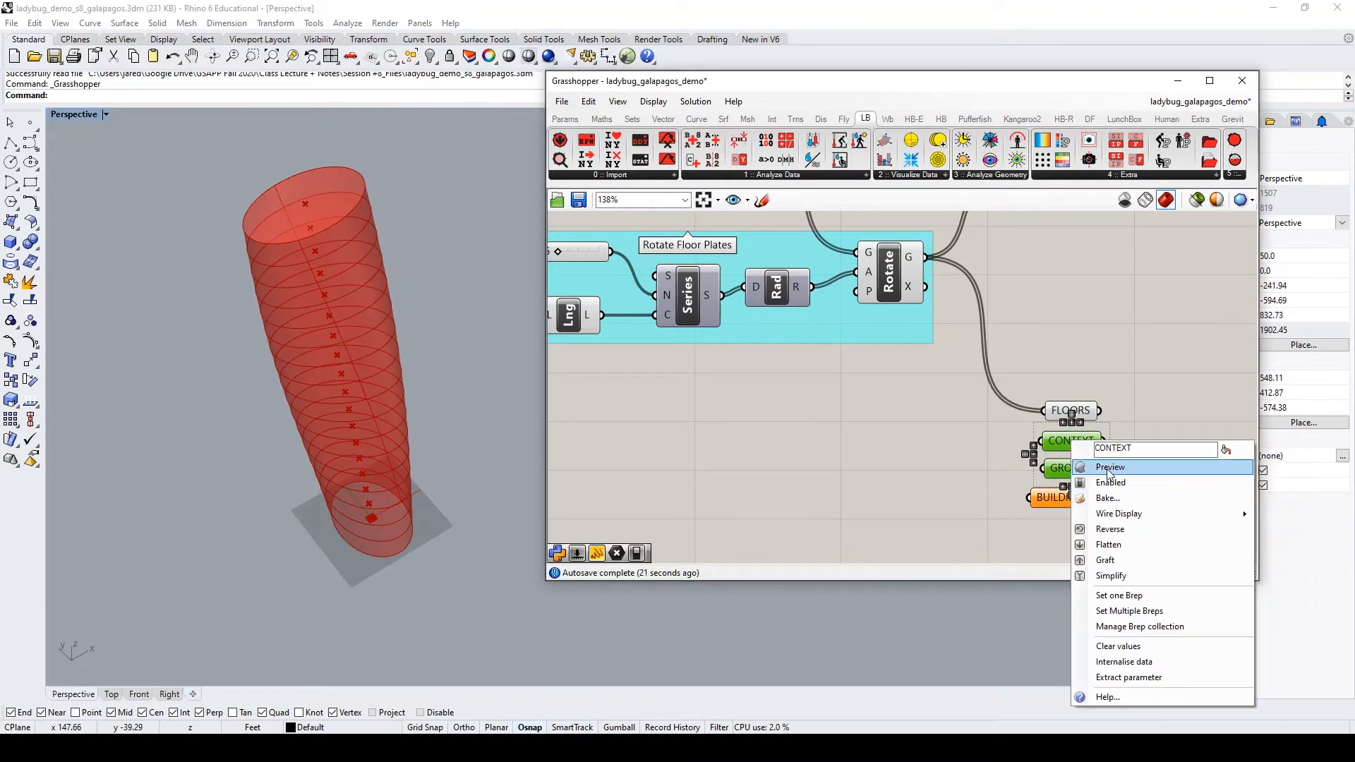
left_click(1081, 467)
right_click(1079, 468)
left_click(1140, 489)
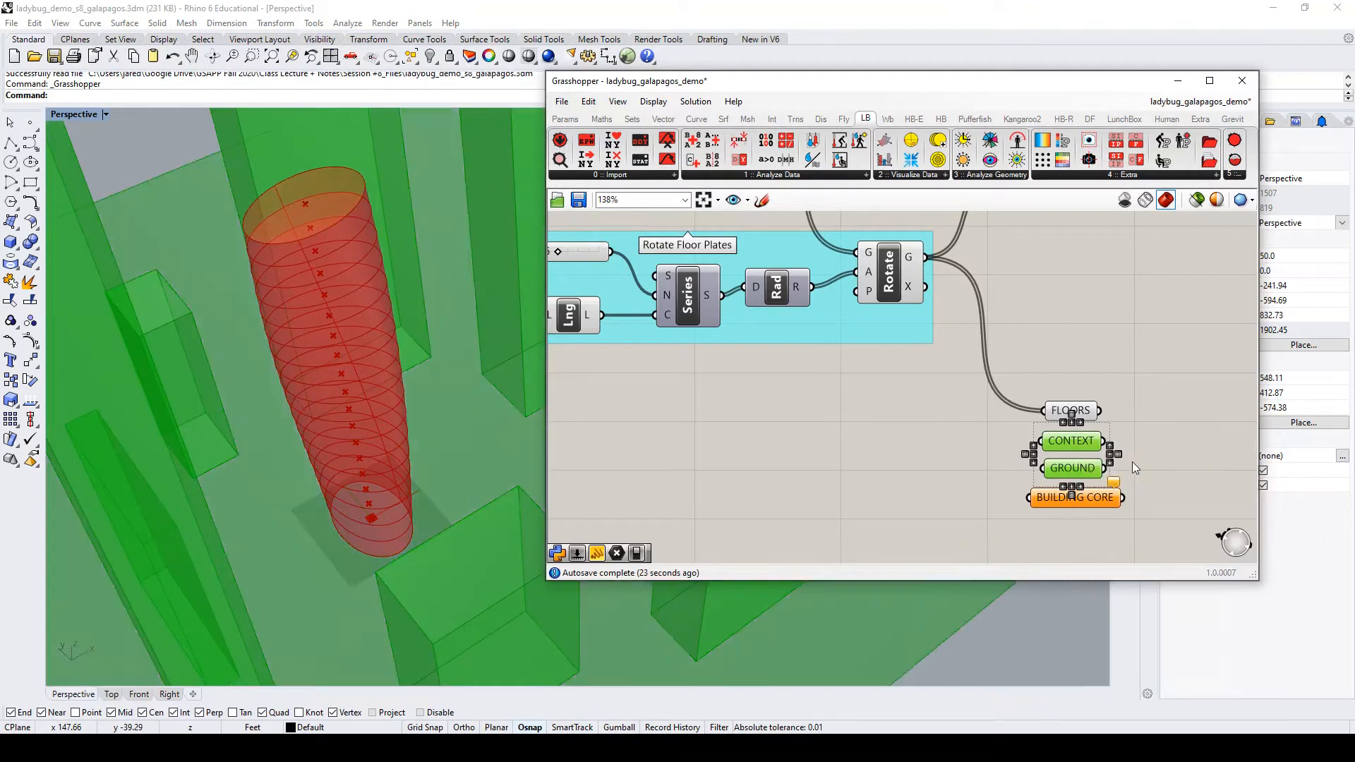
left_click(1142, 410)
scroll(387, 396, "down", 8)
scroll(393, 385, "up", 3)
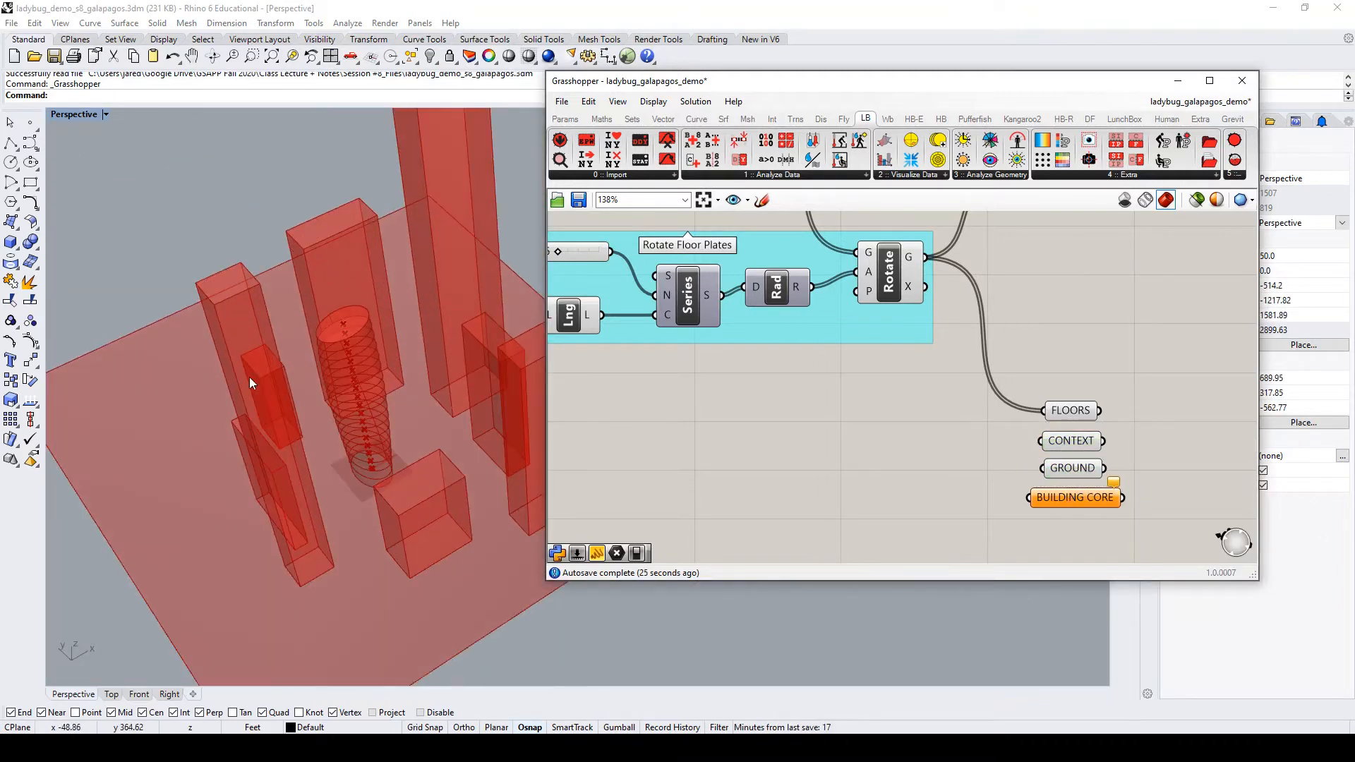
scroll(326, 388, "down", 5)
scroll(326, 388, "up", 5)
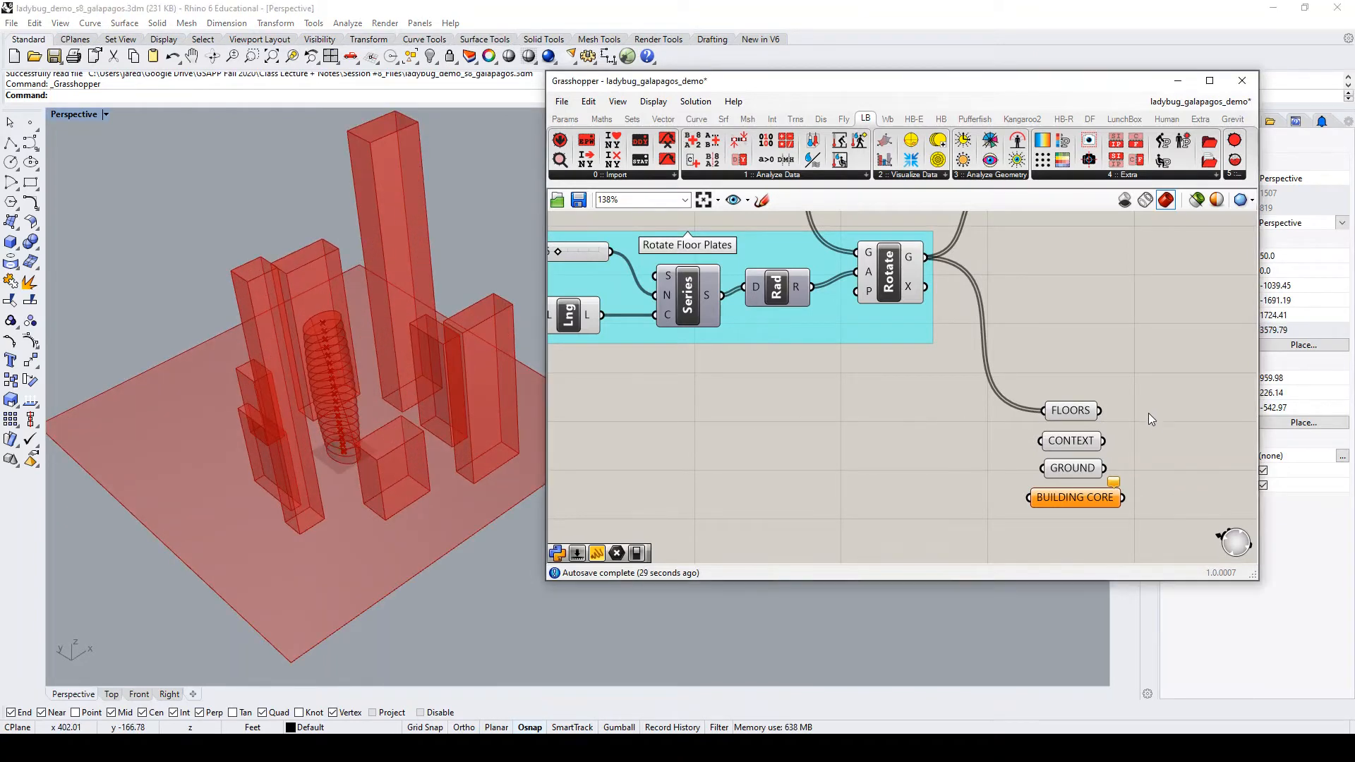
Shift ViewPercent slightly toward the geometry parameters and position Galapagos up beside its outputs
scroll(1141, 408, "down", 5)
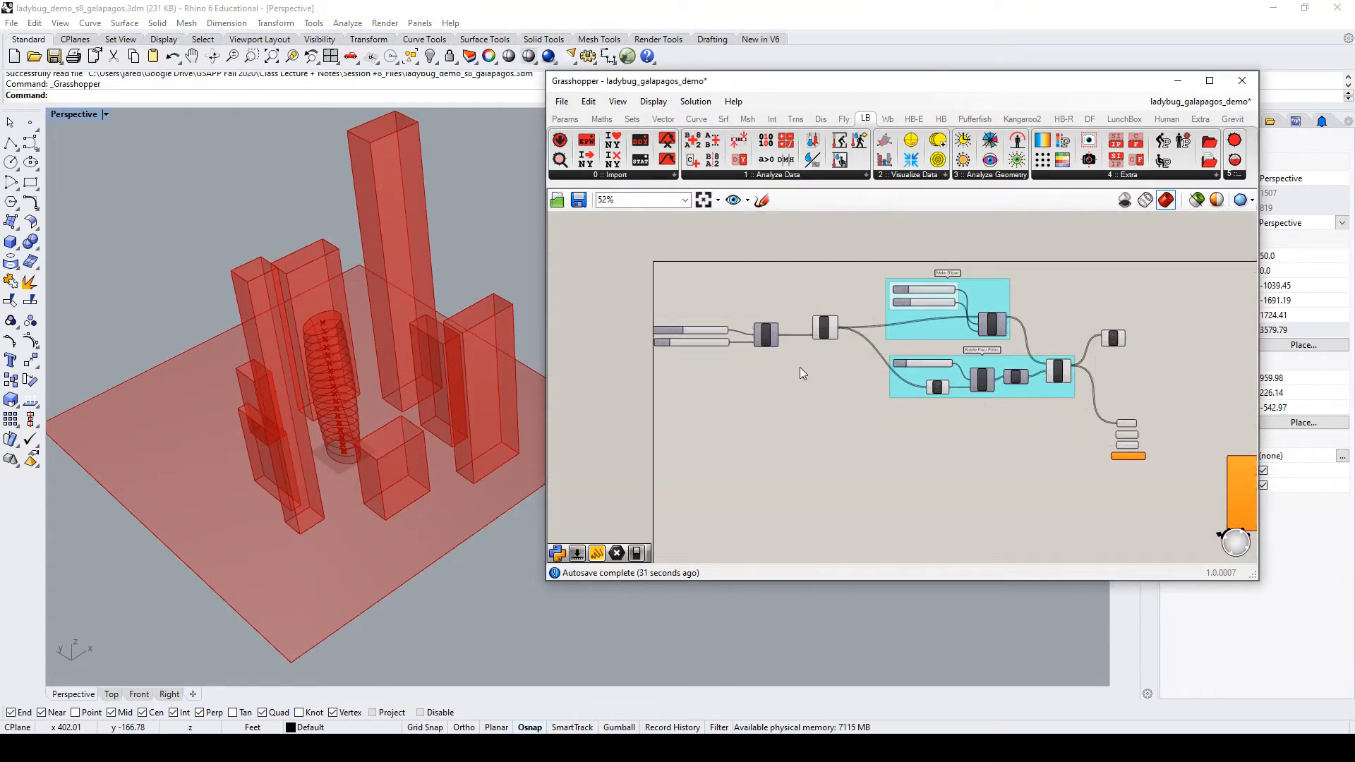
scroll(780, 379, "down", 1)
scroll(1161, 448, "up", 5)
left_click_drag(1091, 481, 1061, 482)
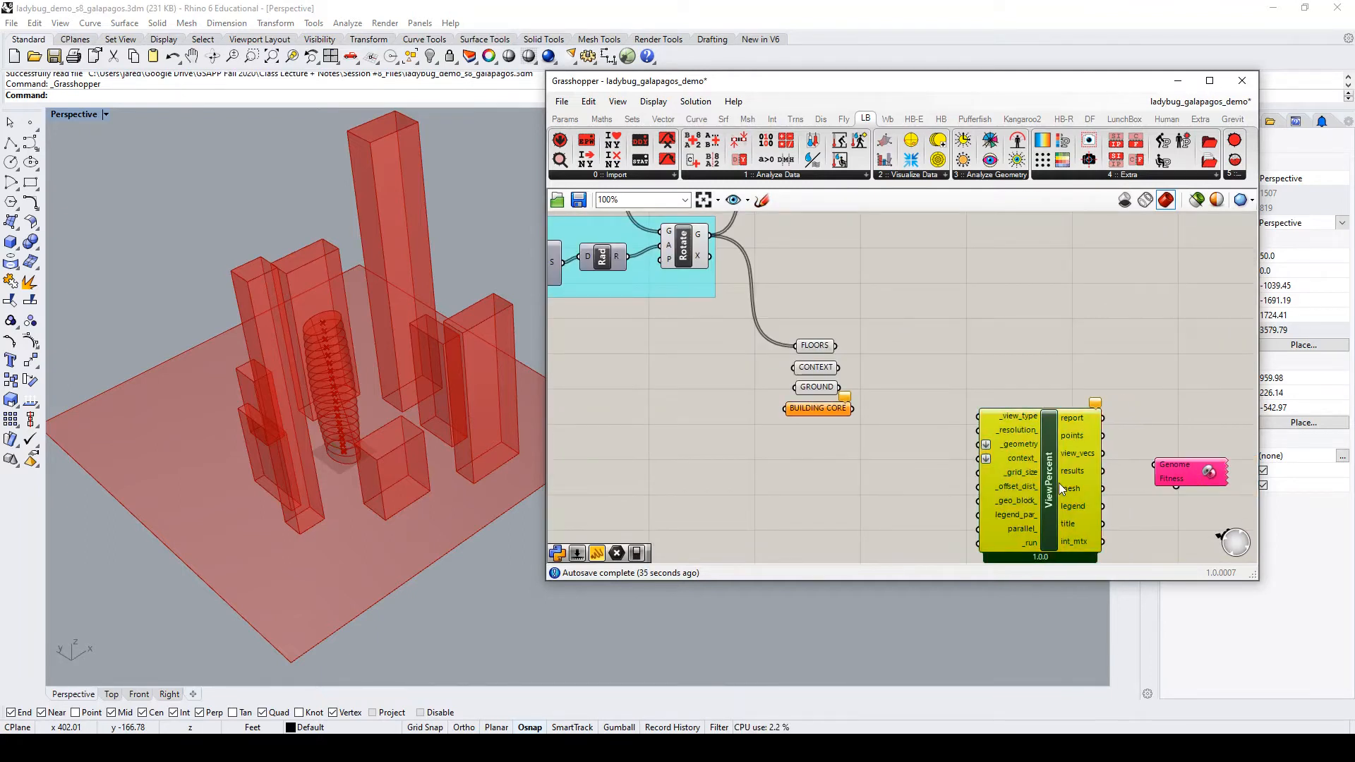
left_click_drag(1200, 480, 1189, 477)
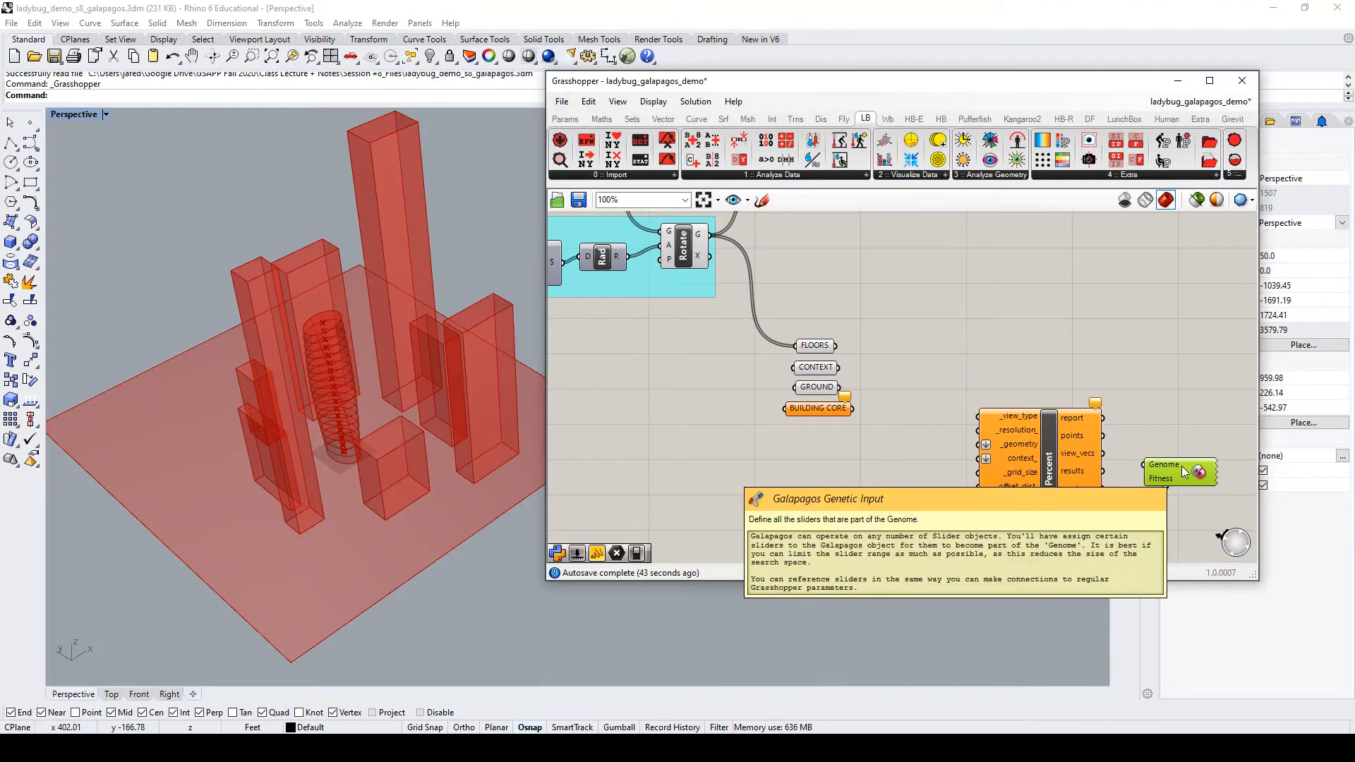
left_click_drag(1185, 473, 1196, 436)
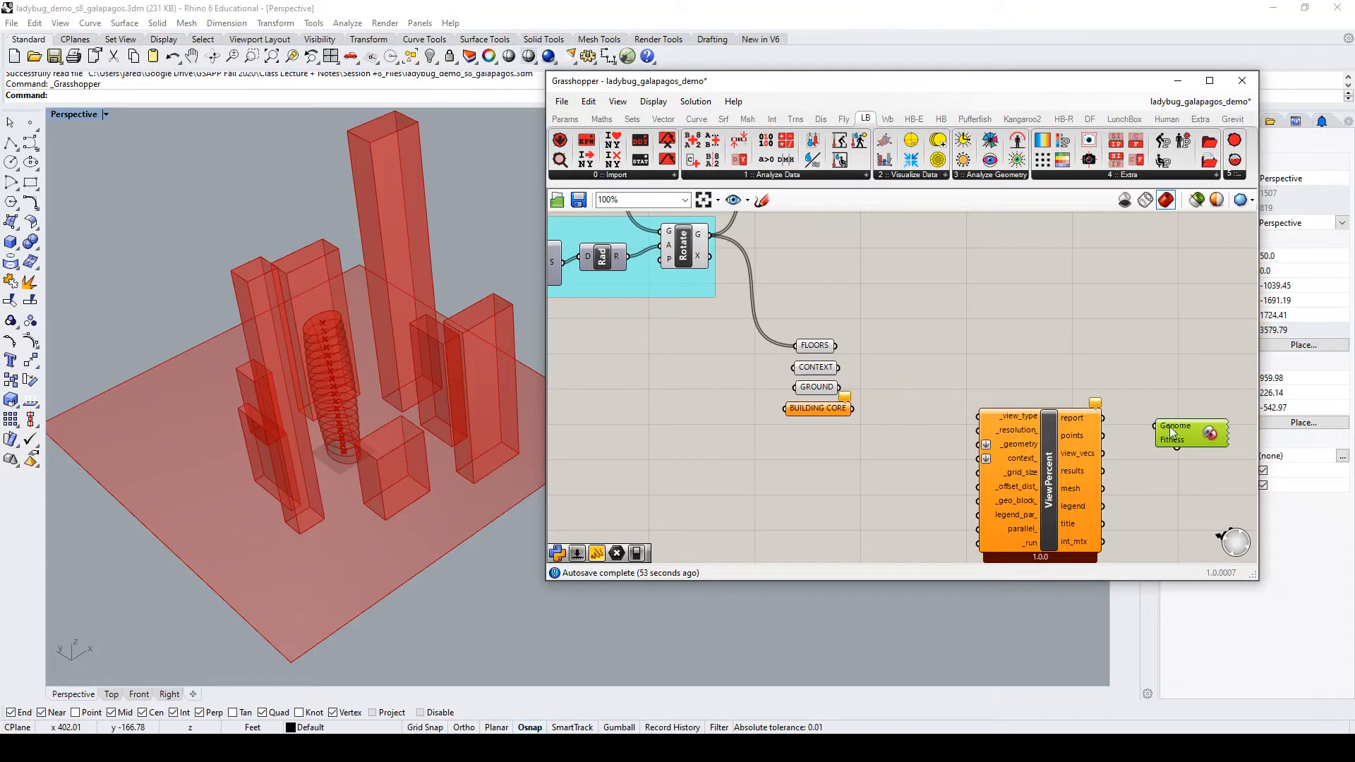
Set the Step slider in the Rotate Floor Plates group to 7
mouse_move(1171, 432)
scroll(1119, 383, "down", 5)
scroll(850, 290, "up", 3)
scroll(812, 339, "up", 5)
scroll(807, 344, "down", 1)
scroll(810, 344, "up", 1)
mouse_move(810, 345)
left_mouse_down()
mouse_move(777, 347)
mouse_move(828, 347)
mouse_move(777, 349)
mouse_move(856, 347)
mouse_move(795, 351)
mouse_move(824, 350)
left_mouse_up()
scroll(756, 308, "down", 6)
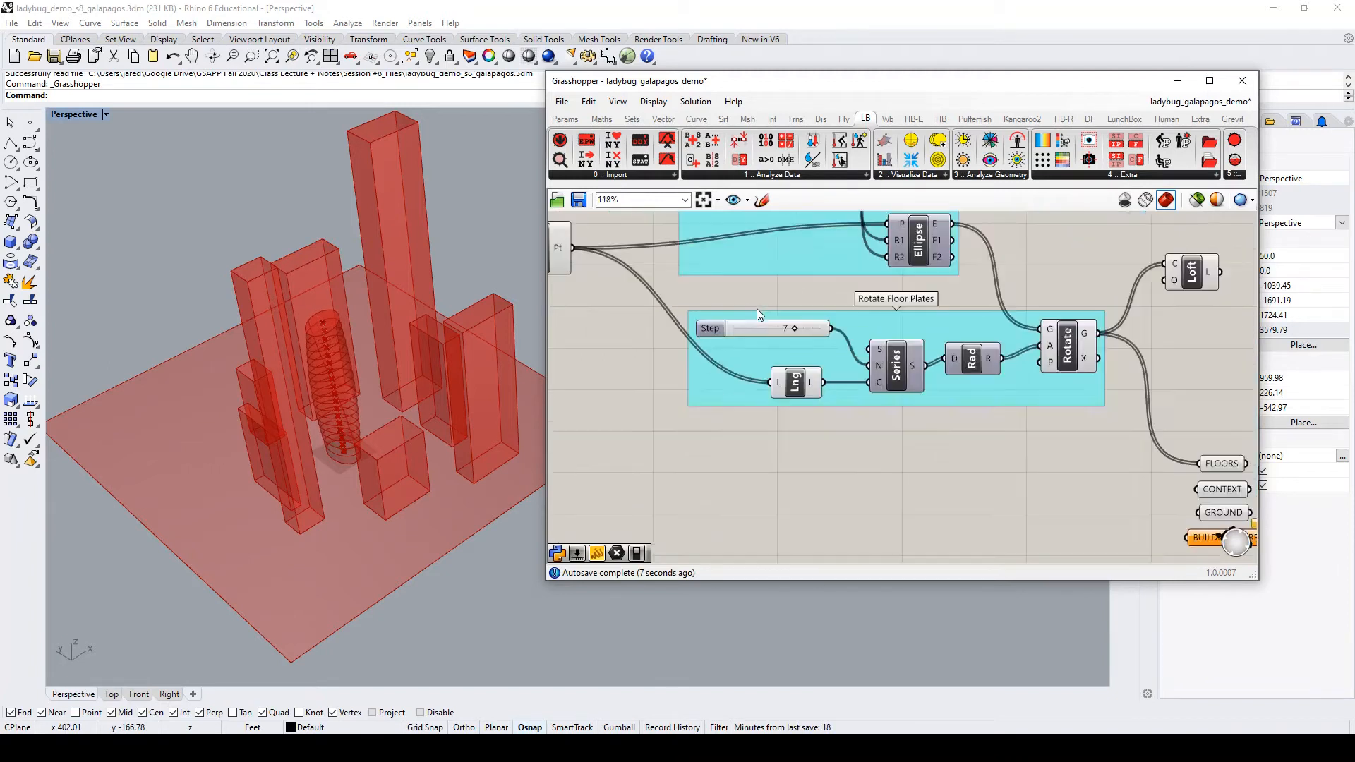
scroll(1157, 480, "up", 4)
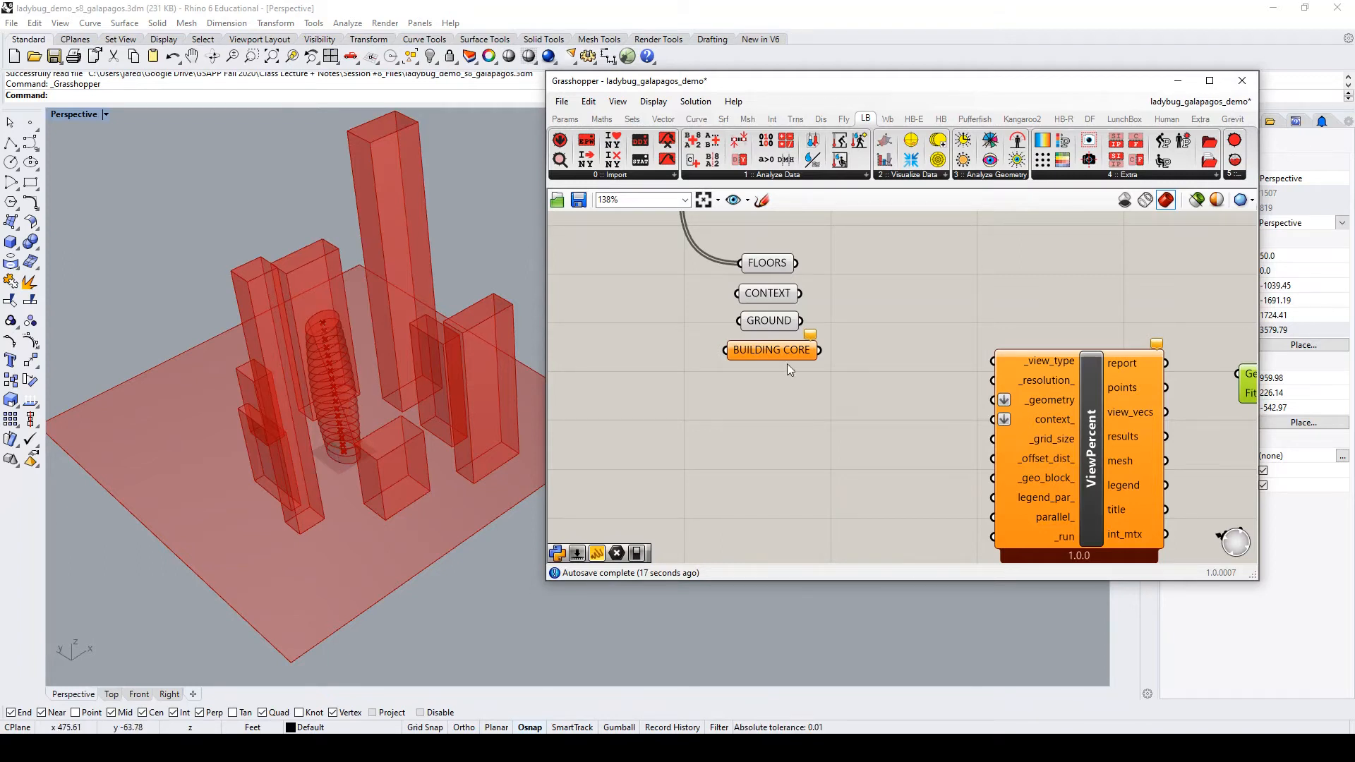
Examine the ViewPercent inputs, the Galapagos component and the tower parameters that feed the analysis
scroll(899, 374, "down", 2)
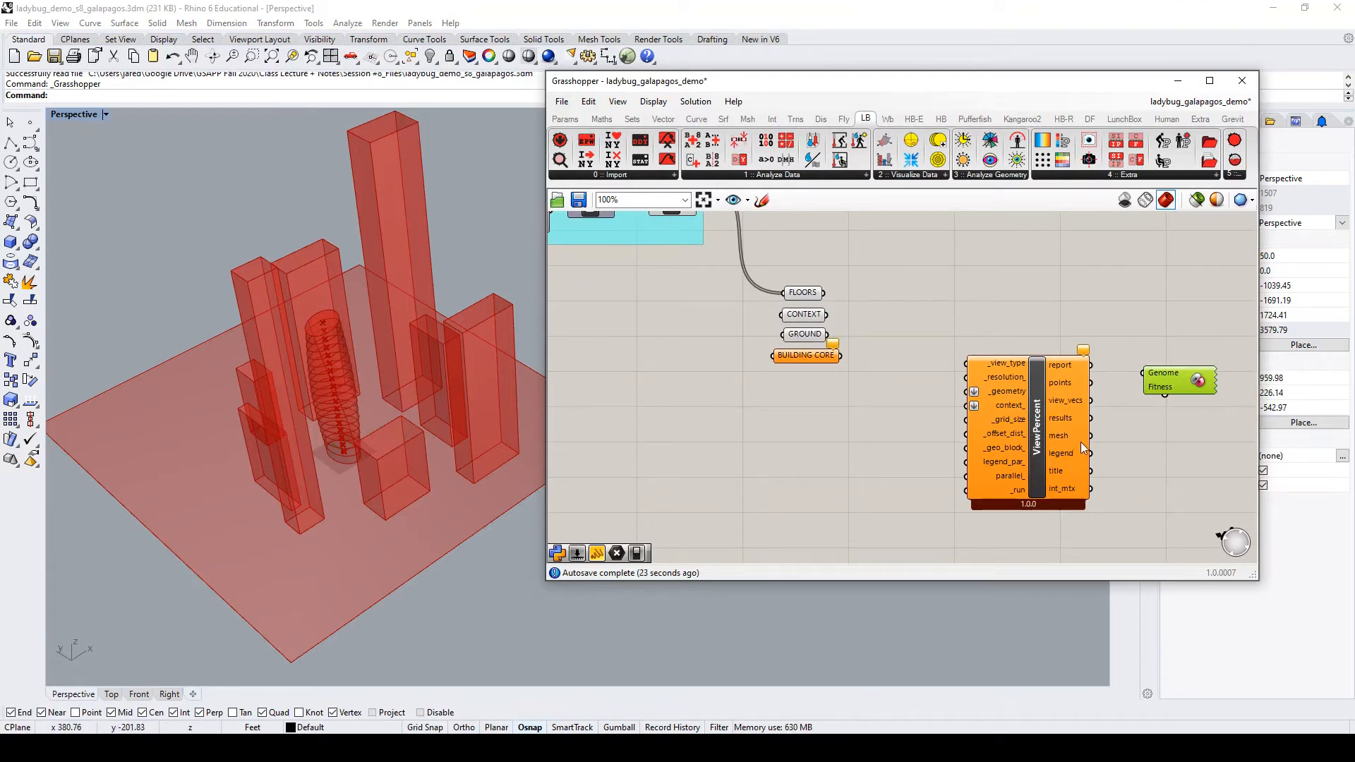
scroll(1081, 442, "up", 2)
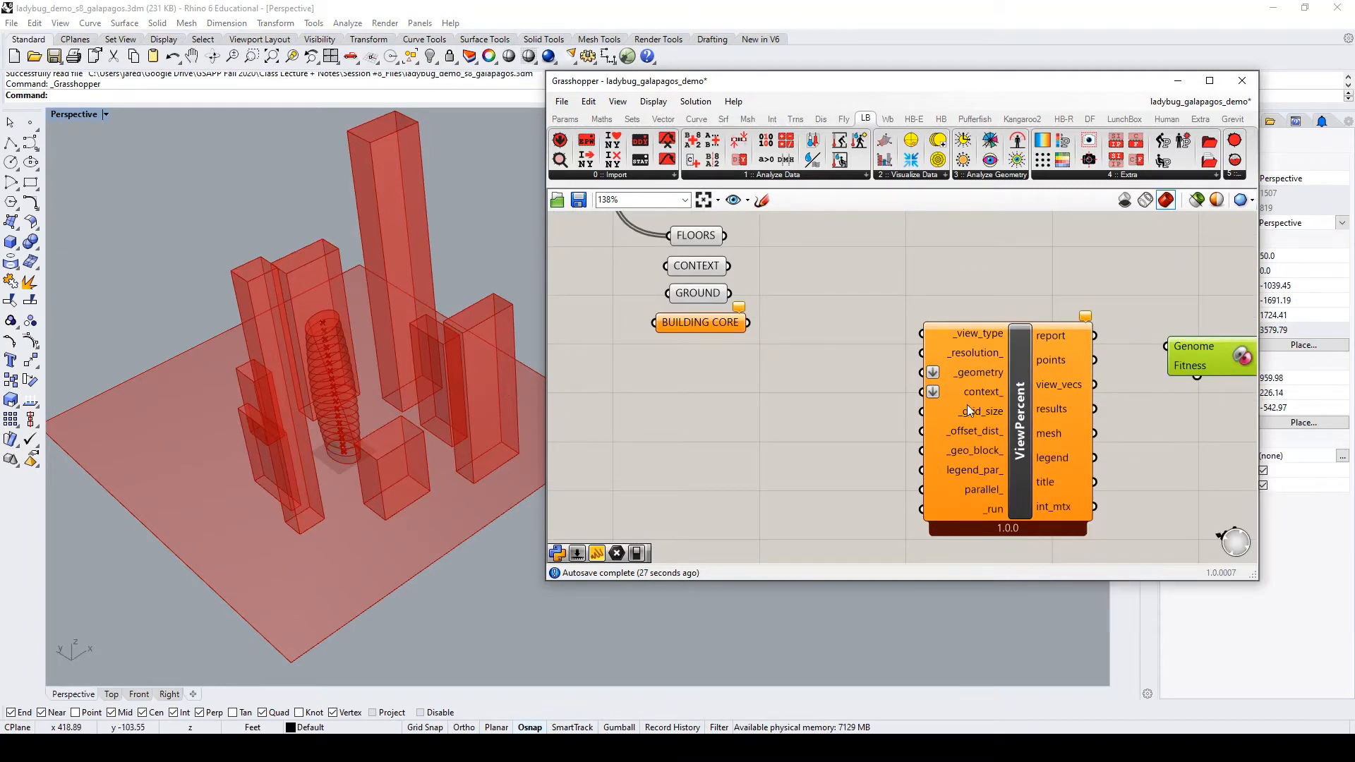
scroll(958, 415, "down", 3)
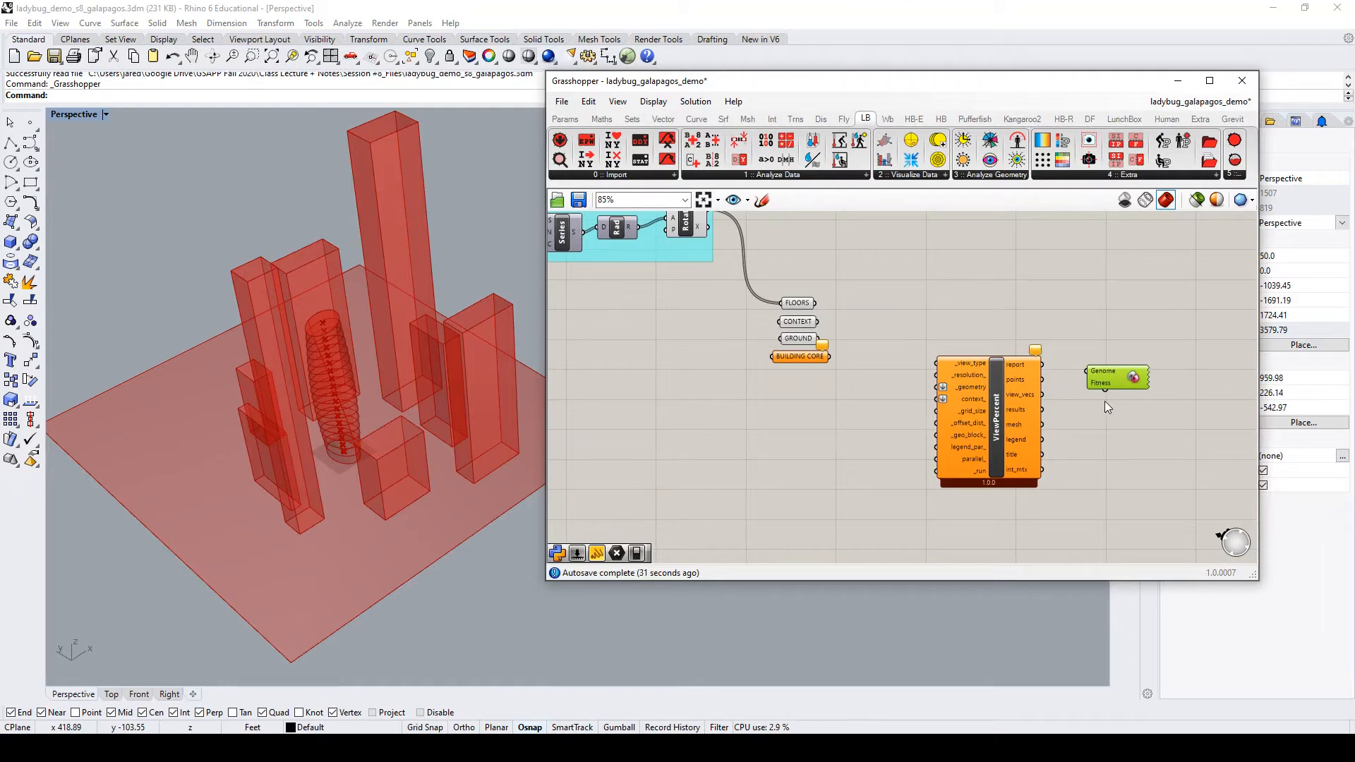
scroll(1136, 403, "down", 3)
scroll(716, 322, "up", 3)
right_click_drag(725, 351, 817, 393)
scroll(887, 366, "down", 3)
scroll(872, 327, "up", 3)
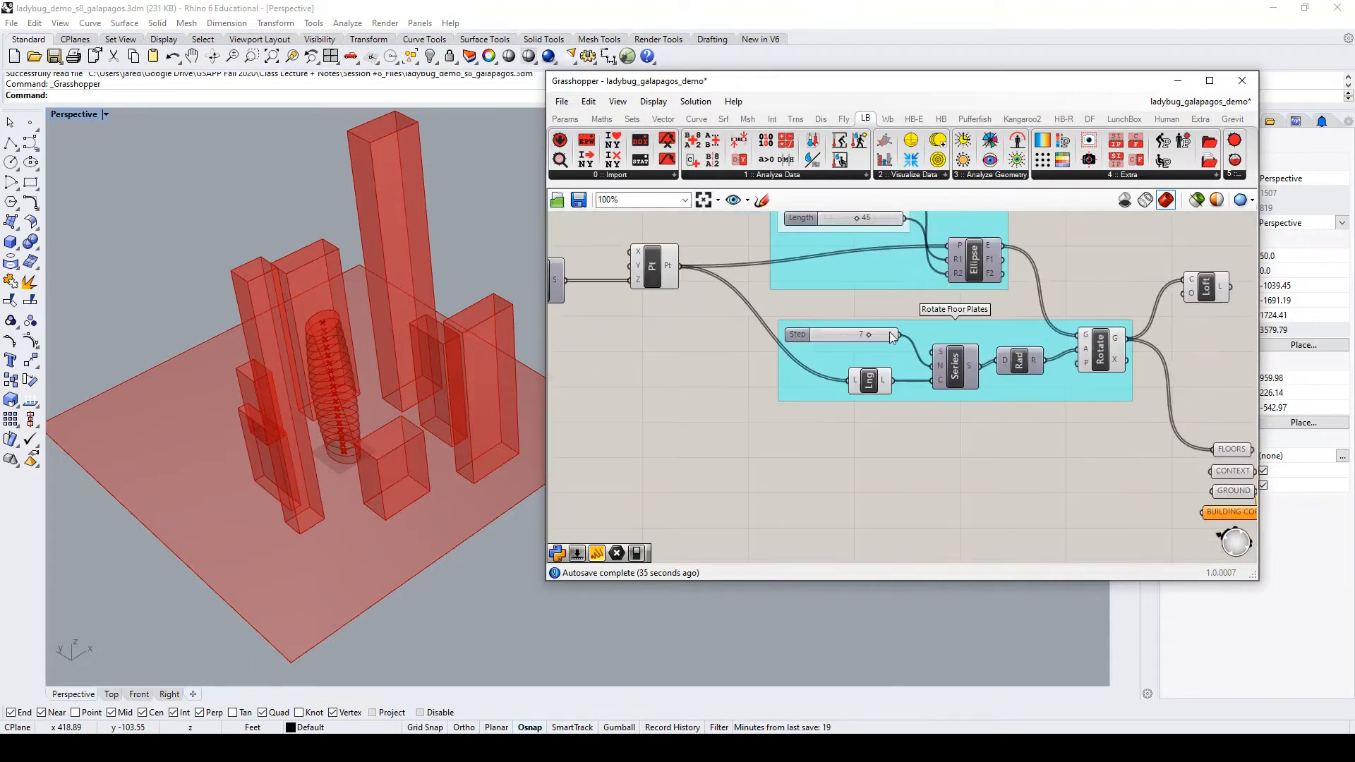
Add a Move component in the empty canvas area just below the Pt component
scroll(960, 345, "down", 3)
scroll(671, 332, "up", 3)
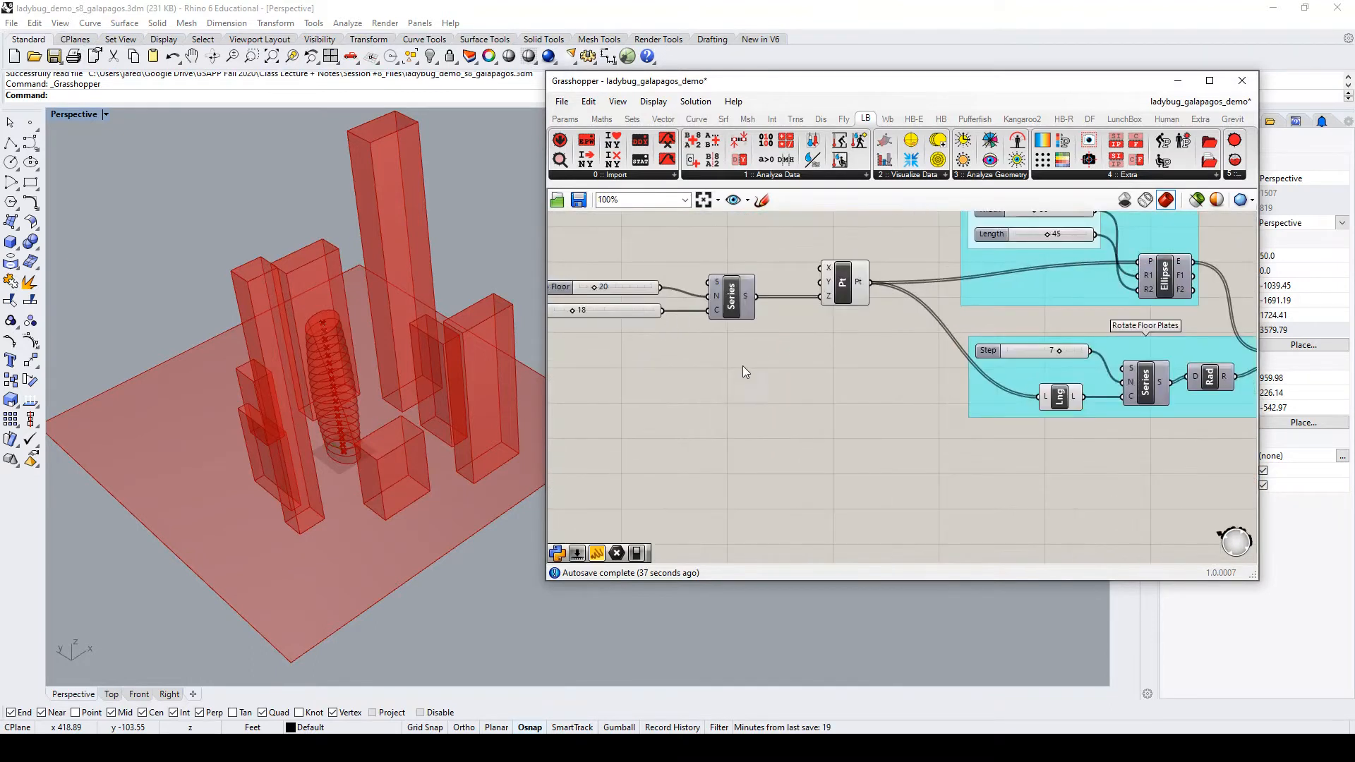
double_click(752, 386)
type("move")
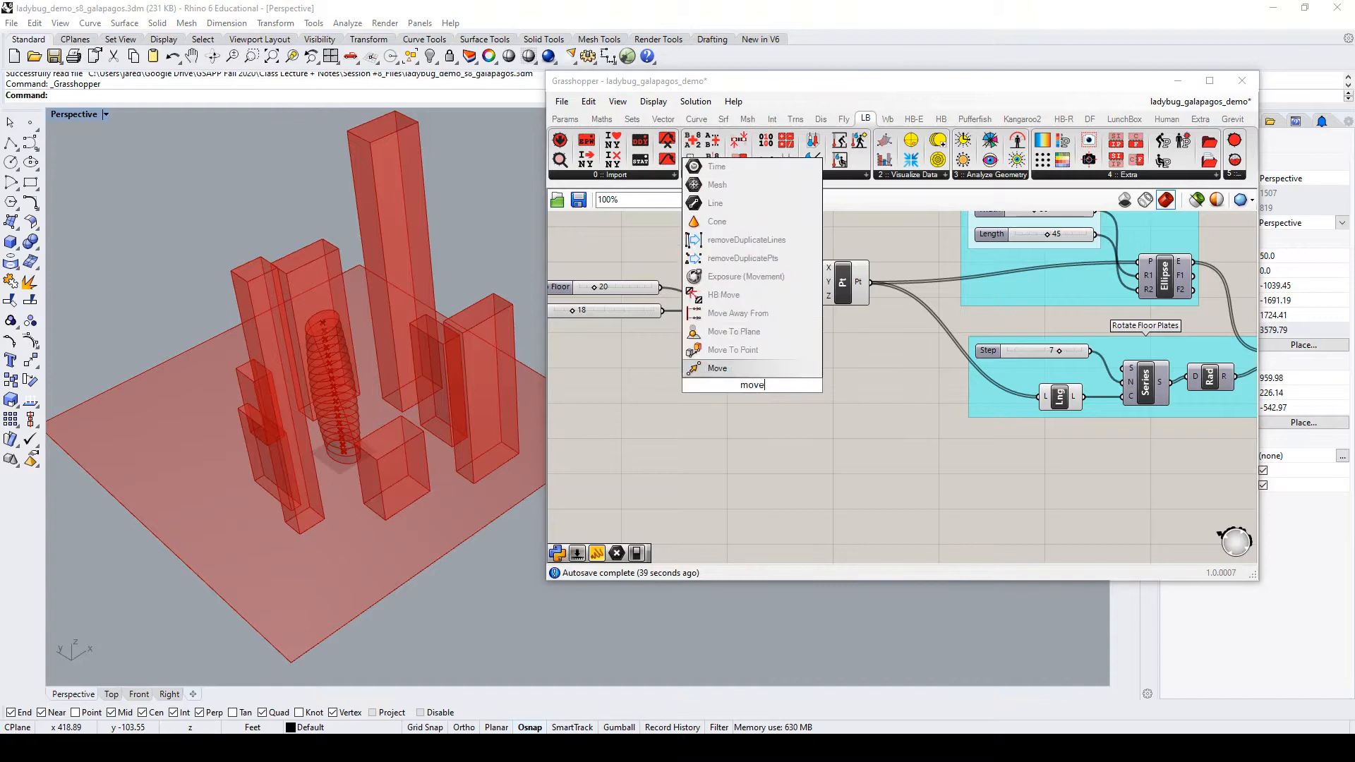
left_click(714, 368)
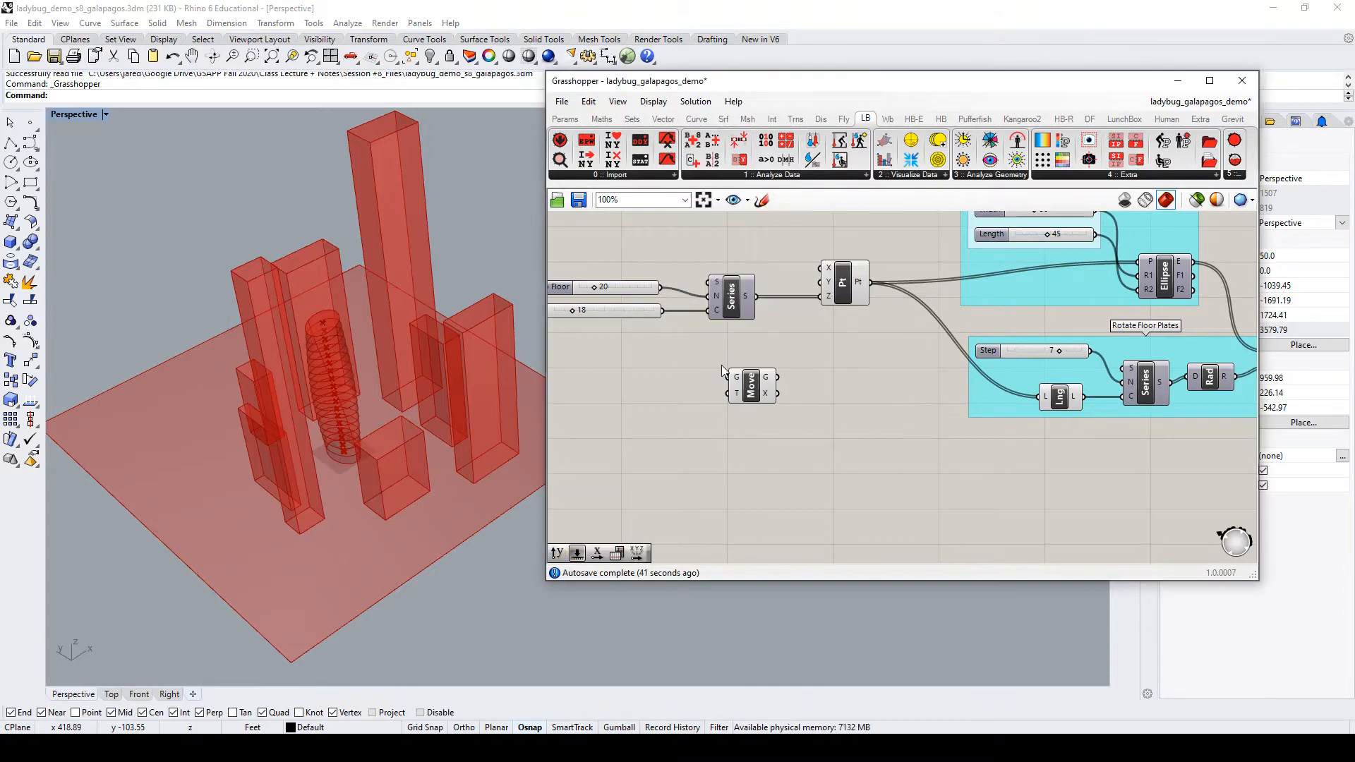
left_click_drag(752, 390, 877, 398)
Add a Unit X vector component and connect its output to Move's T input
double_click(824, 400)
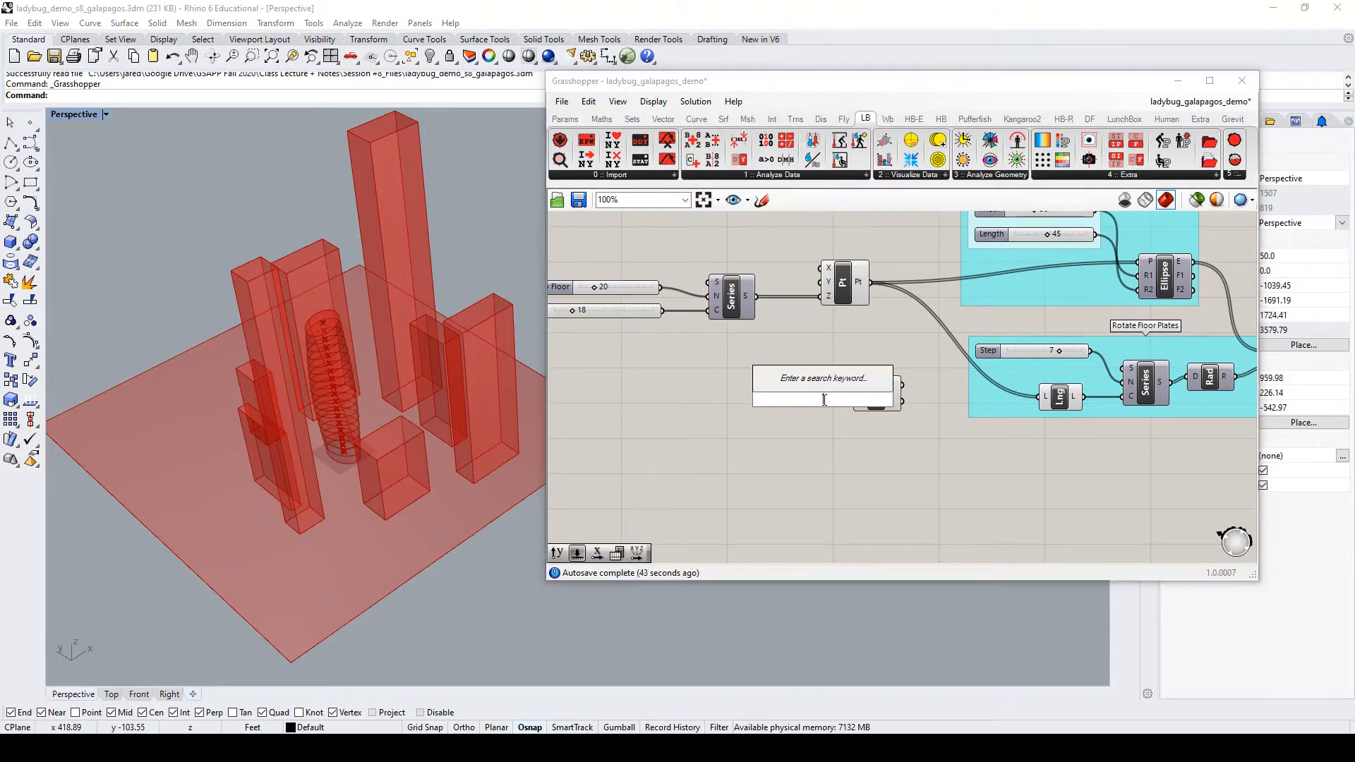
type("x")
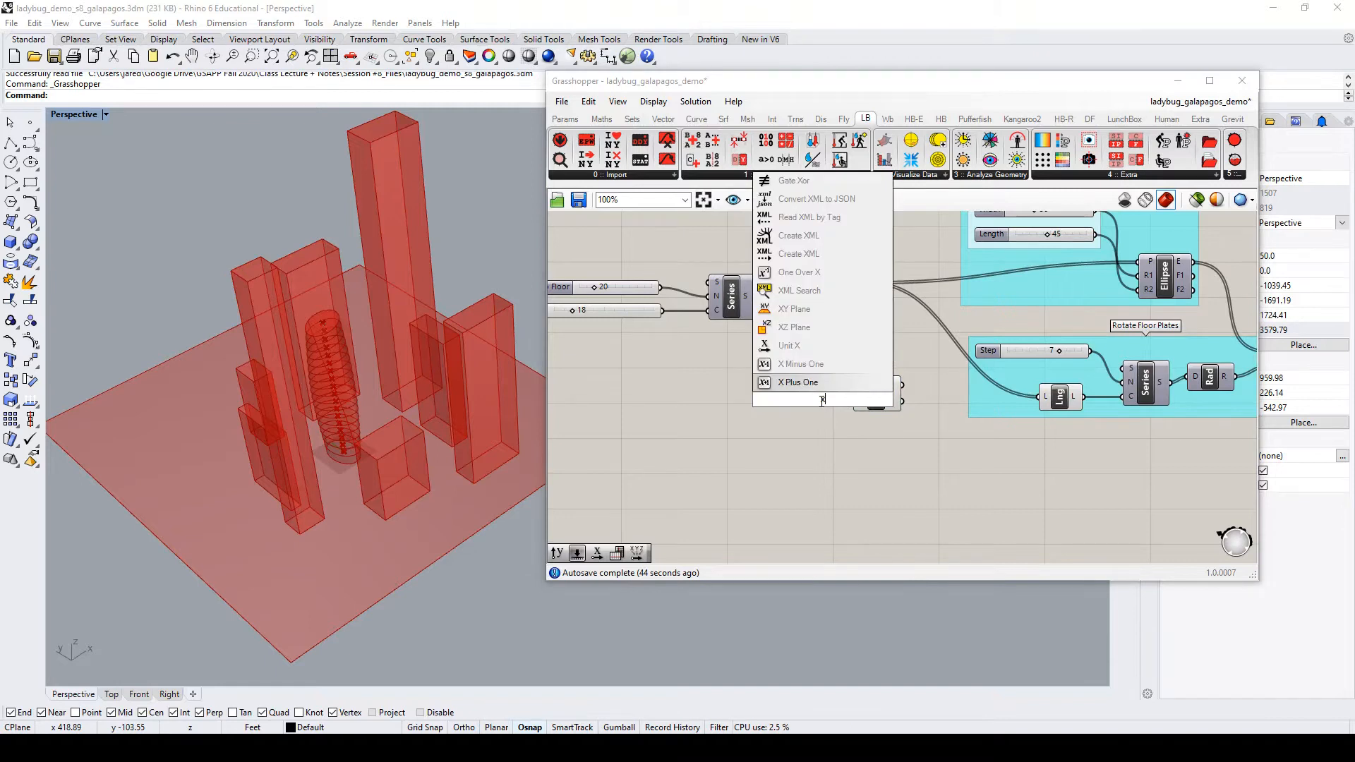
left_click(820, 363)
mouse_move(835, 400)
left_mouse_down()
mouse_move(810, 422)
mouse_move(858, 401)
left_mouse_up()
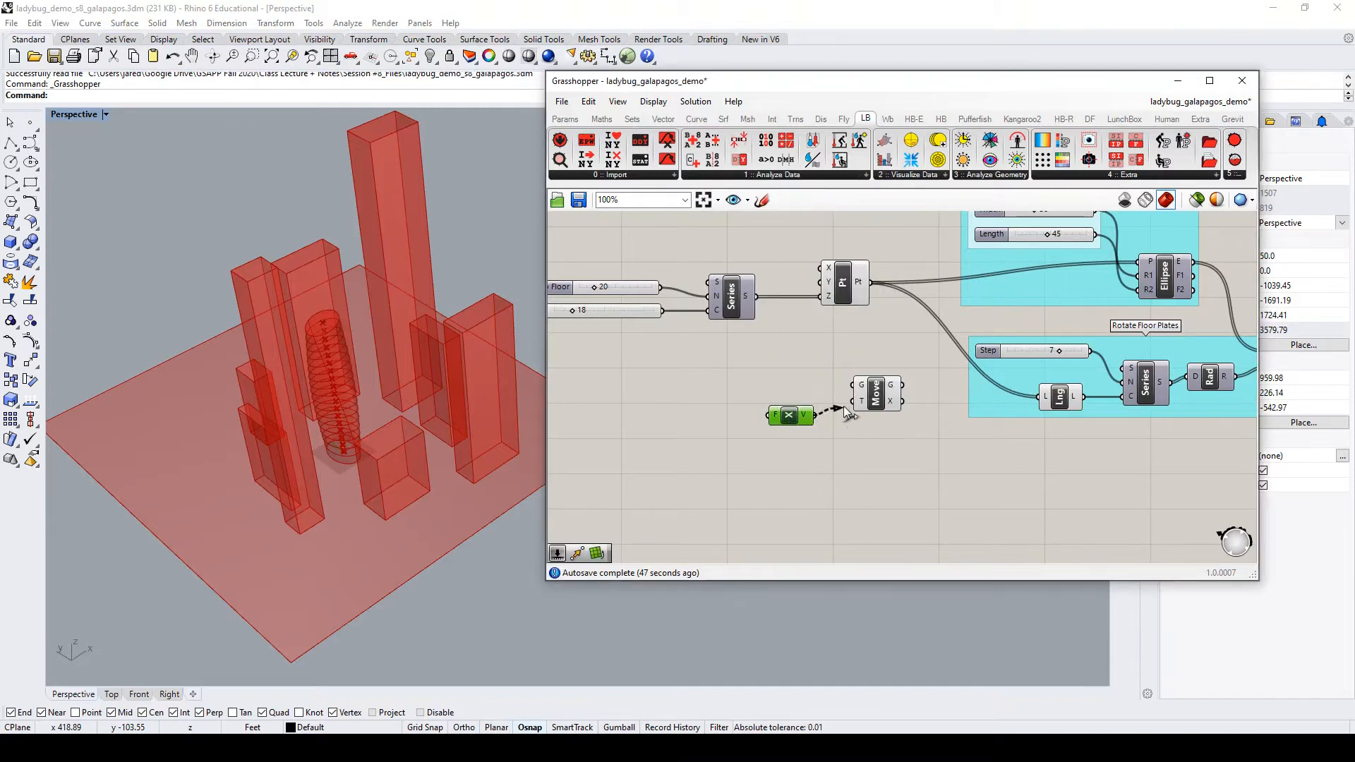
Create an integer number slider ranging from -50 to 50 and connect it to the Unit X factor input
double_click(629, 424)
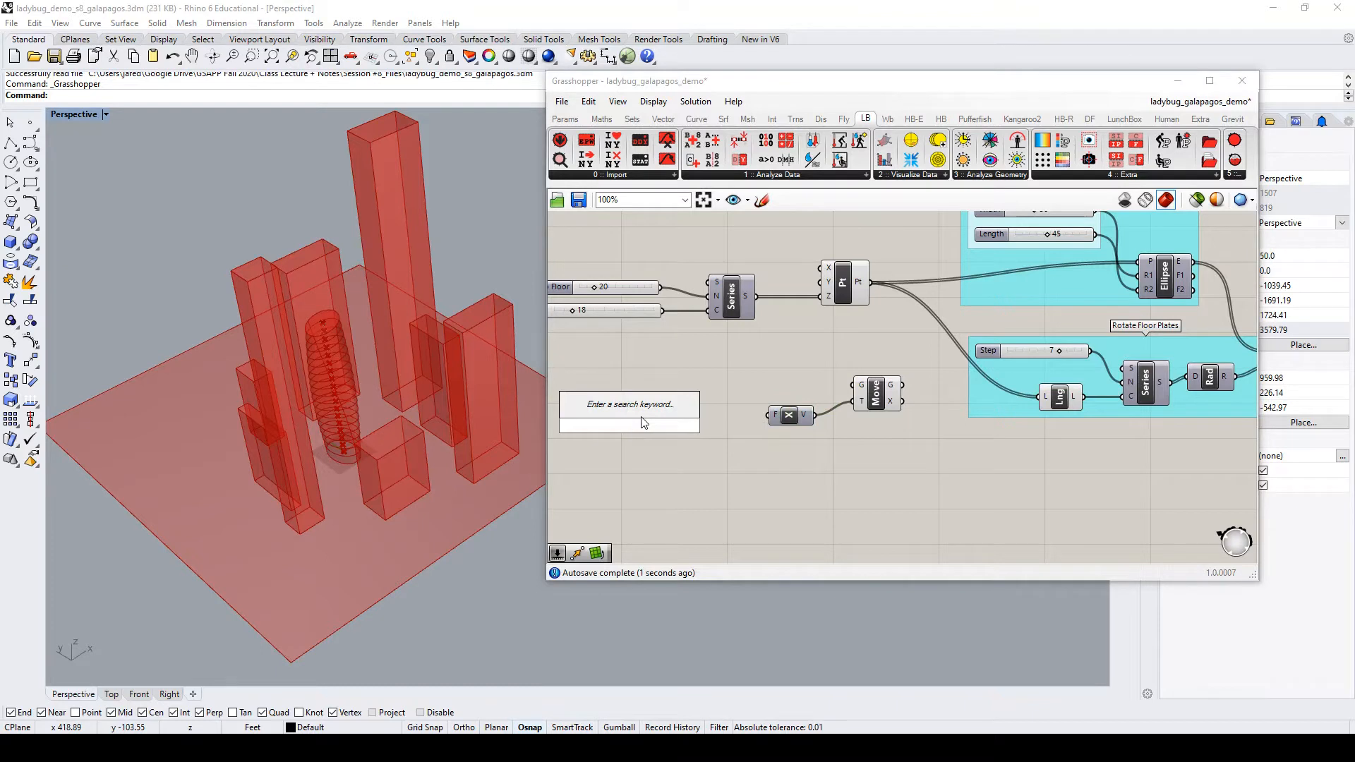
type("-50..500")
key("BackSpace")
key("Return")
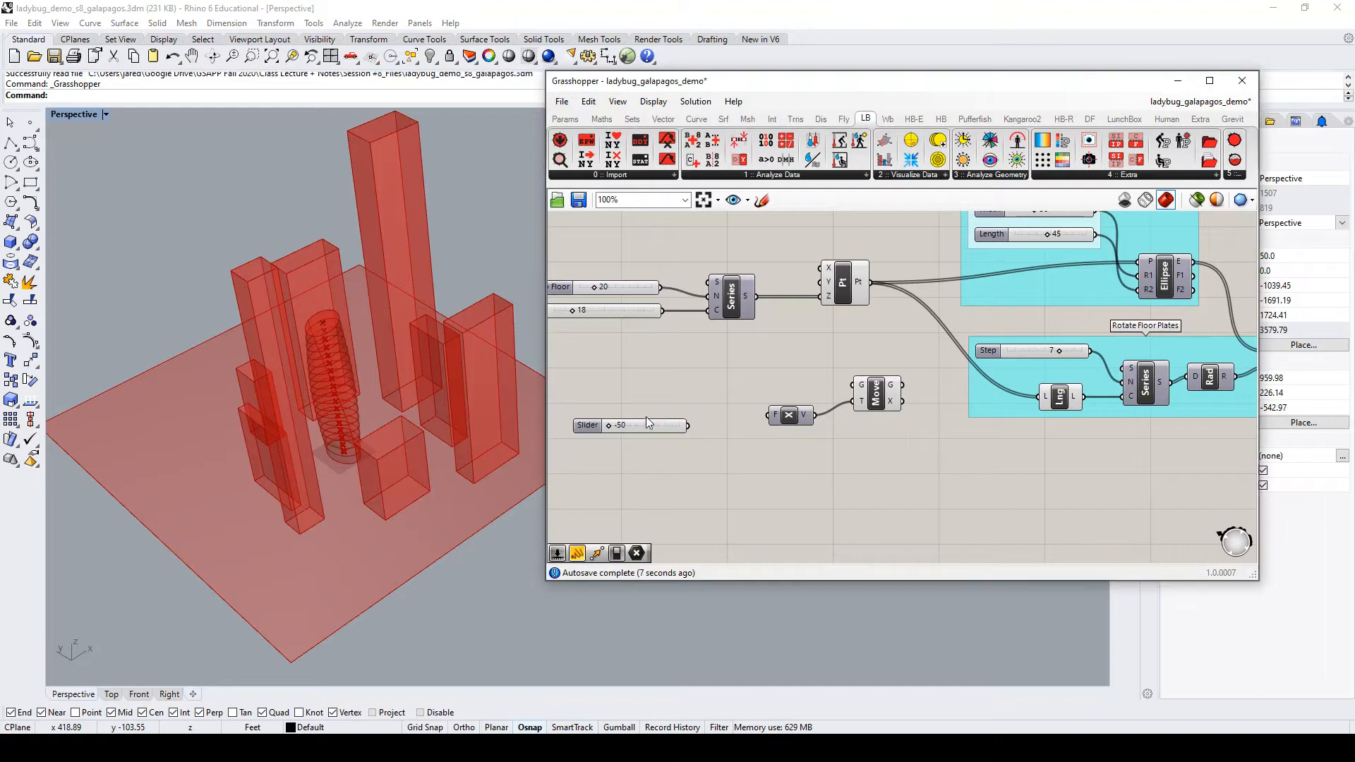
scroll(604, 430, "up", 1)
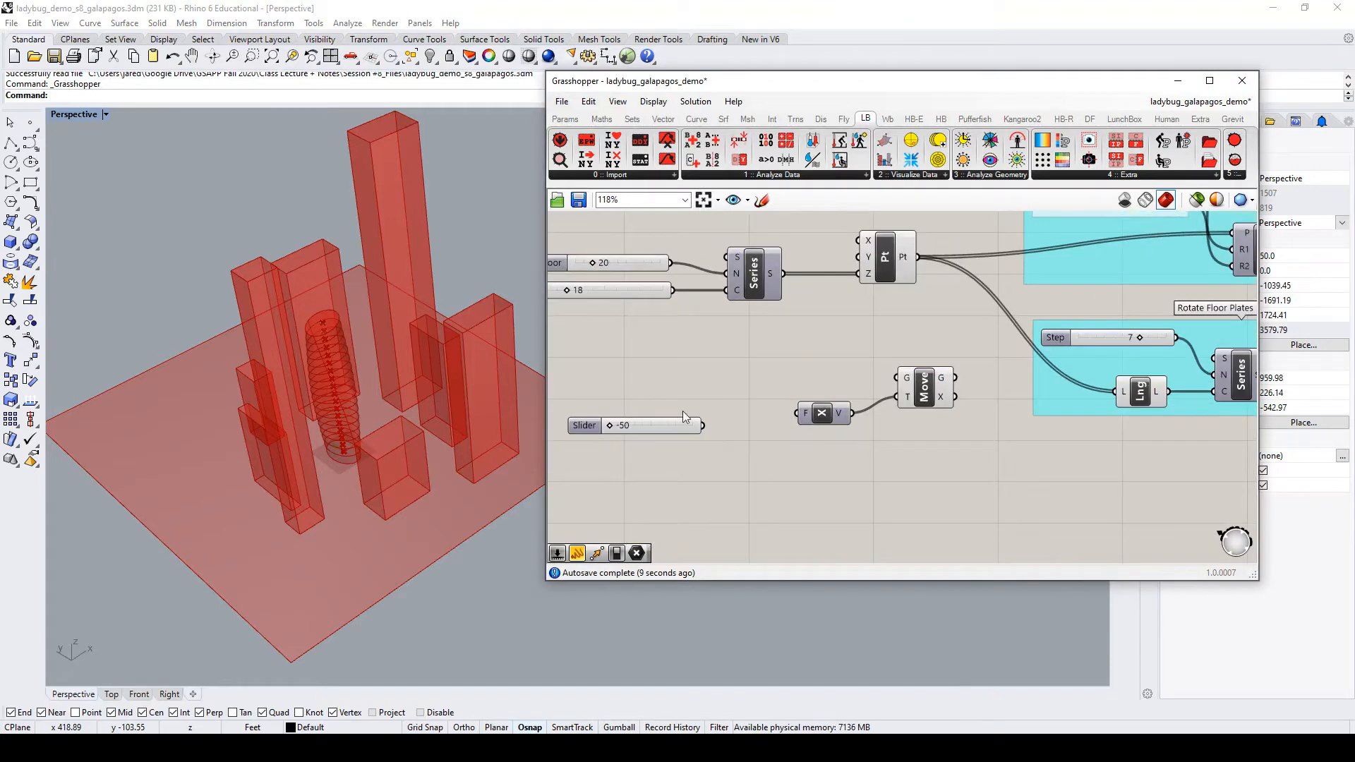
left_click_drag(703, 425, 795, 414)
Rename the Unit X factor slider as "x location" and shift it slightly away from the vector component
scroll(882, 389, "down", 3)
scroll(638, 418, "up", 2)
scroll(637, 417, "up", 1)
right_click(752, 410)
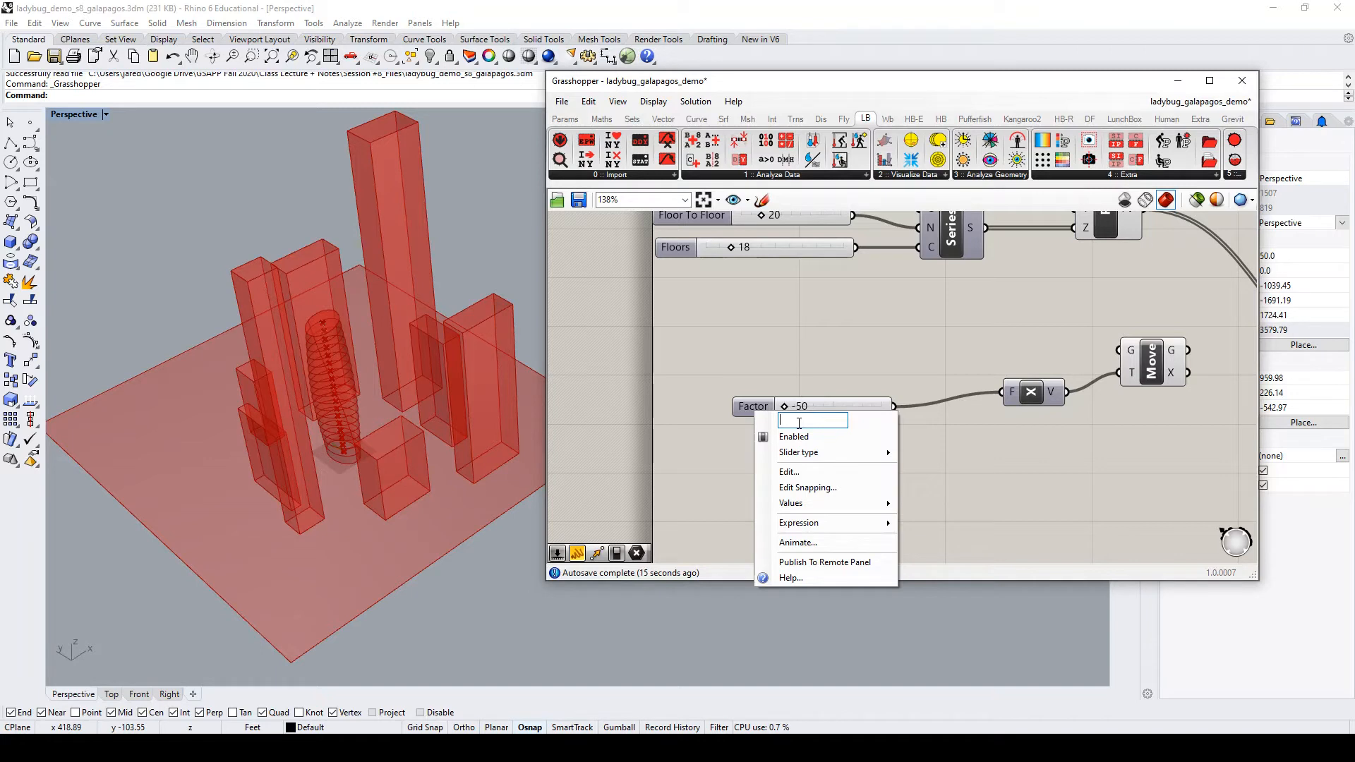
type("x l")
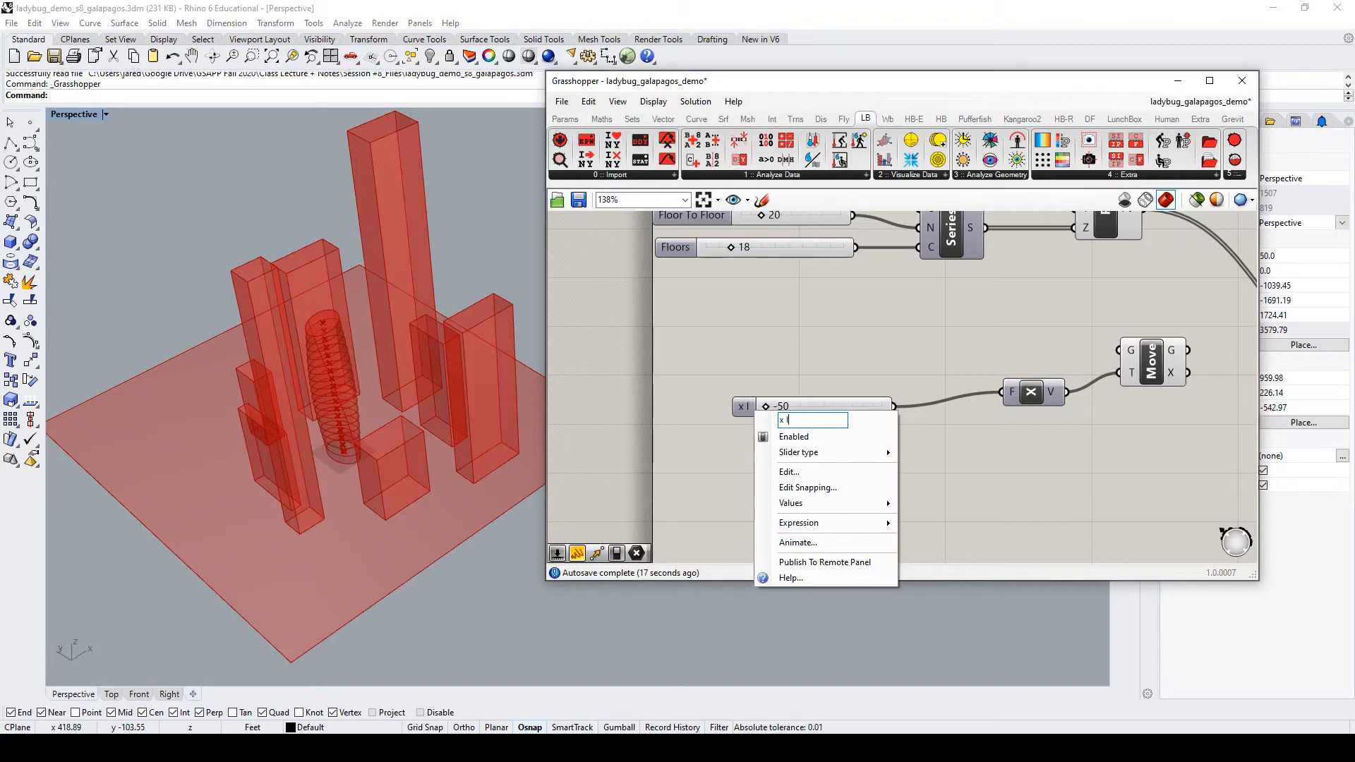
type("ocation")
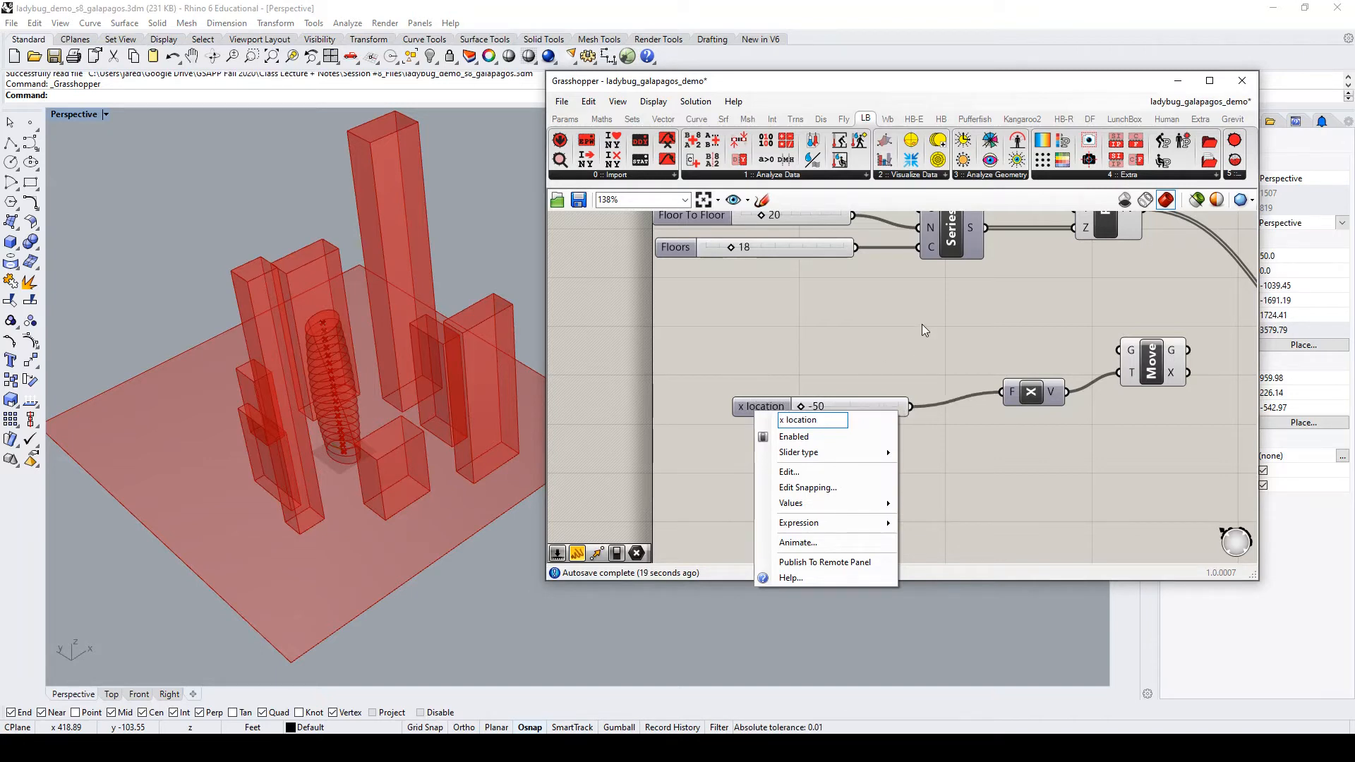
key("Return")
left_click_drag(770, 406, 724, 394)
Remove the Step slider from the Rotate Floor Plates group and place it directly beneath the x location slider
scroll(725, 394, "down", 2)
scroll(861, 366, "down", 2)
scroll(942, 366, "up", 2)
left_click(980, 337)
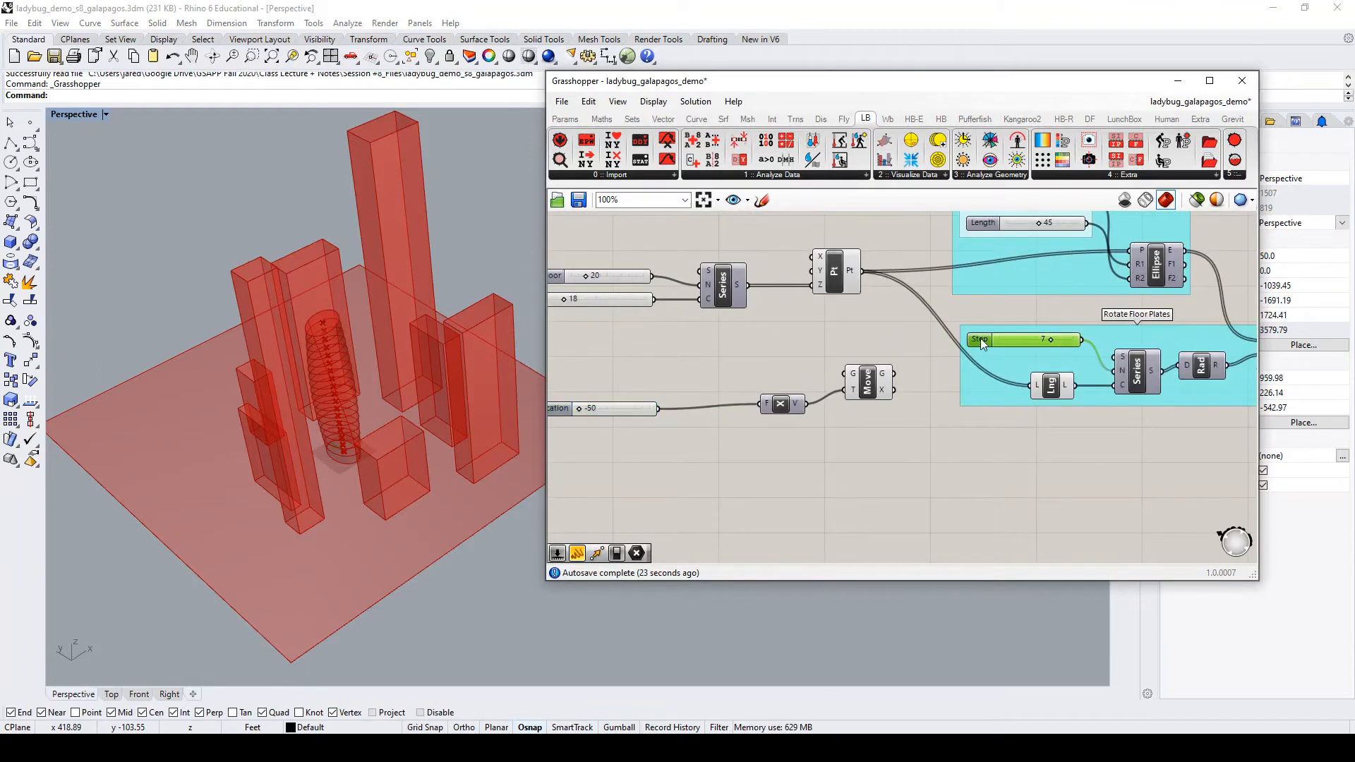
right_click(993, 354)
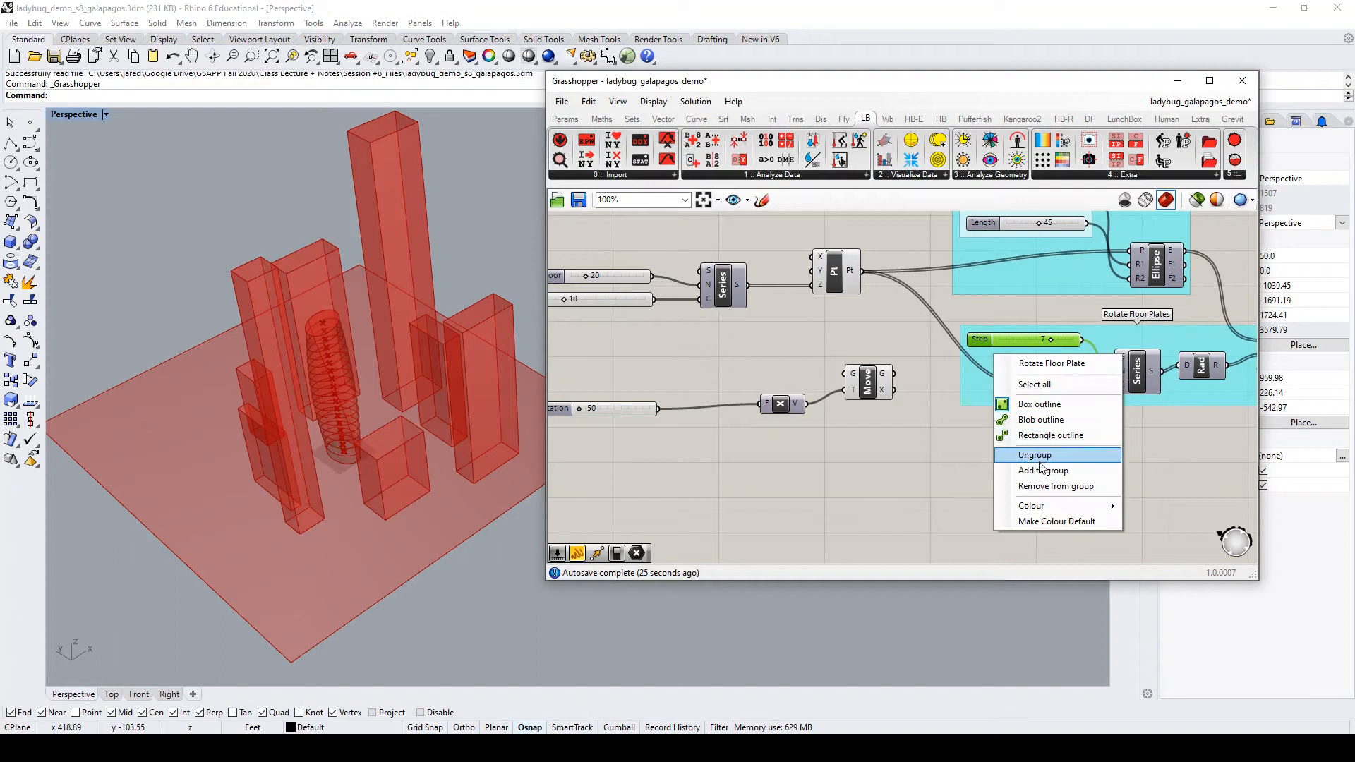
left_click(1043, 486)
left_click_drag(978, 340, 556, 422)
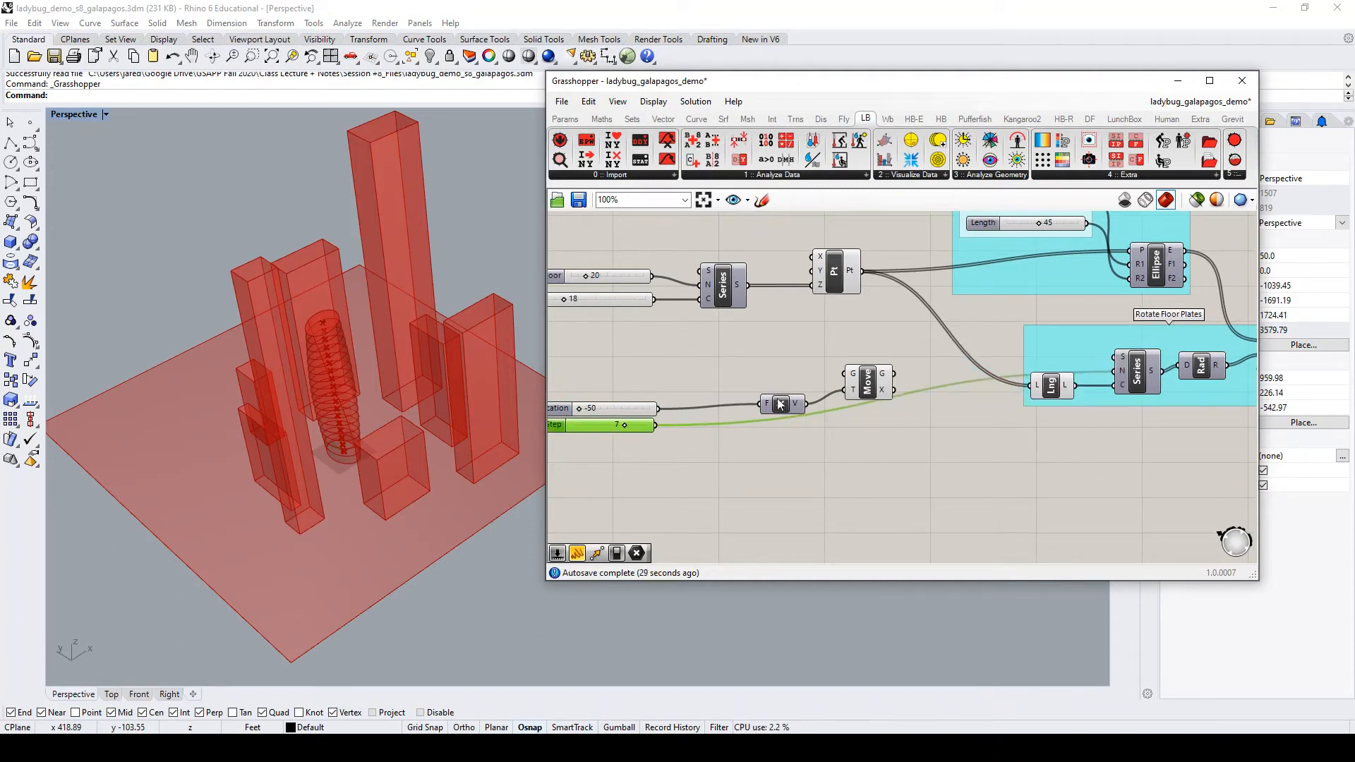
Feed the Pt points into Move's geometry input and connect the moved points to the plane inputs of Ellipse and Rotate
left_click_drag(780, 401, 753, 398)
left_click_drag(863, 386, 1101, 260)
scroll(833, 360, "down", 3)
scroll(873, 348, "up", 3)
scroll(856, 353, "down", 3)
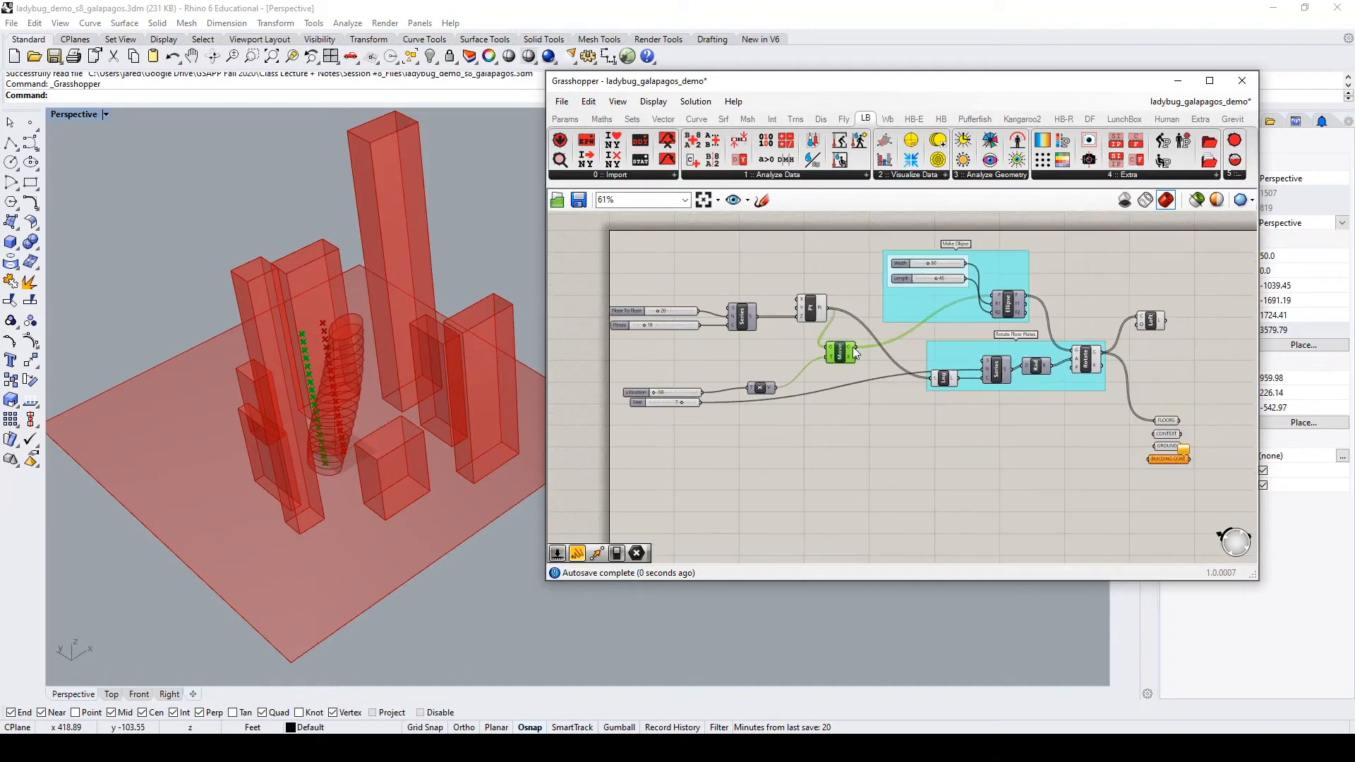
scroll(855, 353, "up", 3)
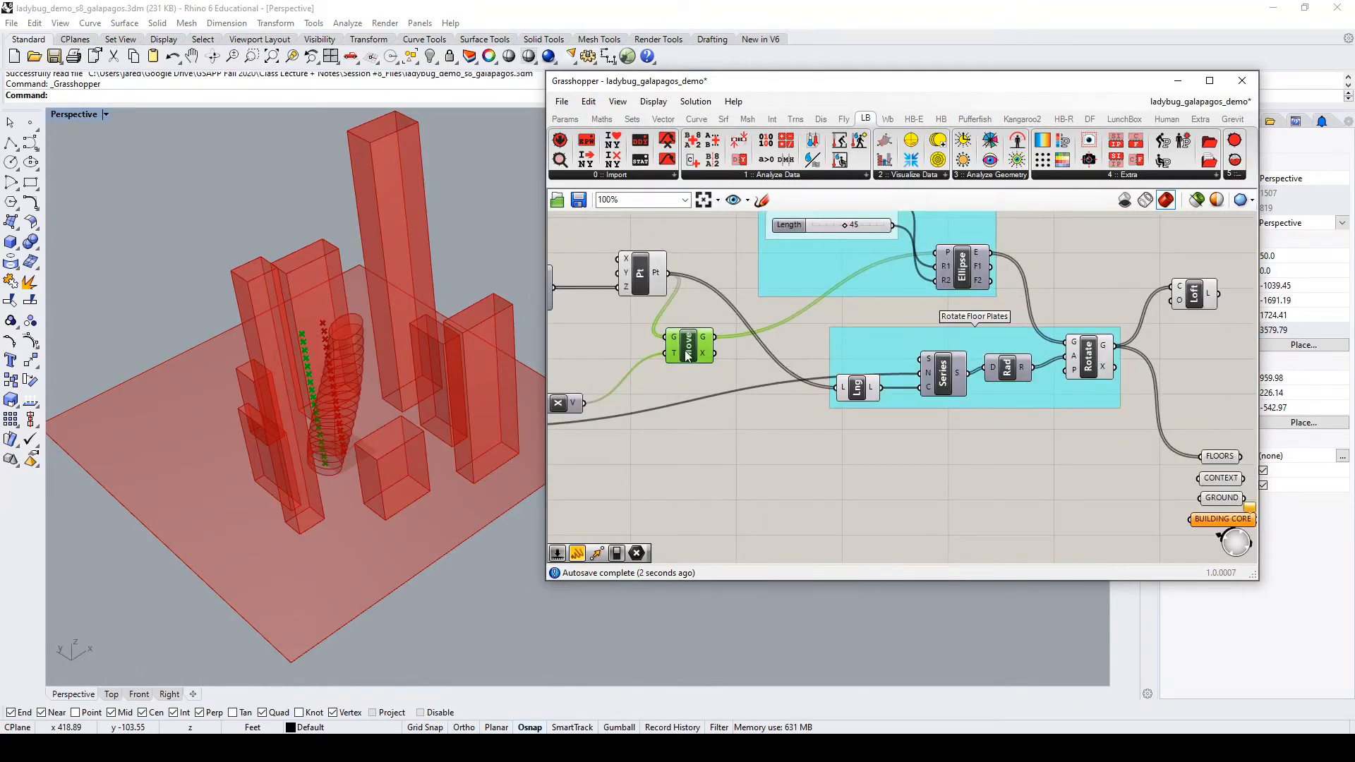
scroll(687, 355, "up", 1)
left_click_drag(720, 337, 960, 363)
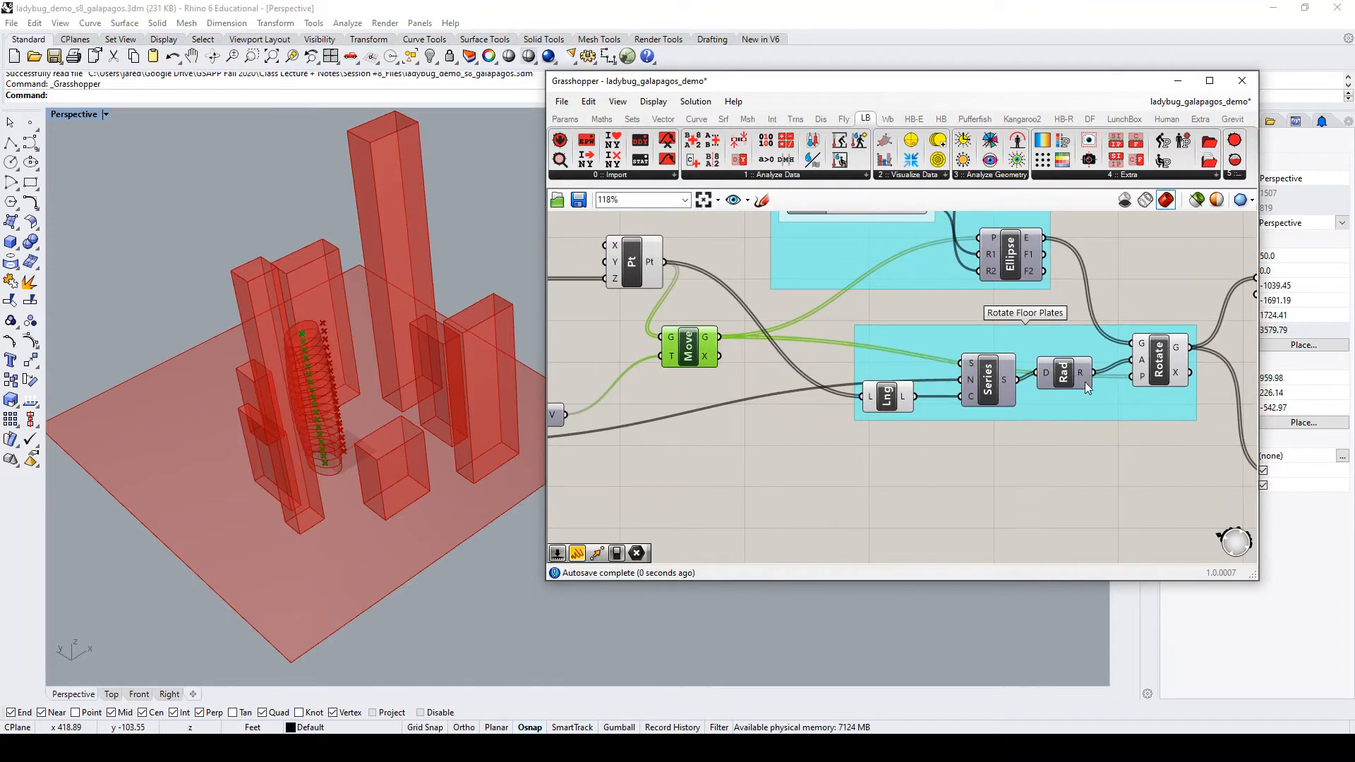
Set the x location slider to -12 to shift the tower along X
scroll(1087, 388, "down", 2)
scroll(678, 413, "up", 4)
left_click_drag(702, 417, 739, 410)
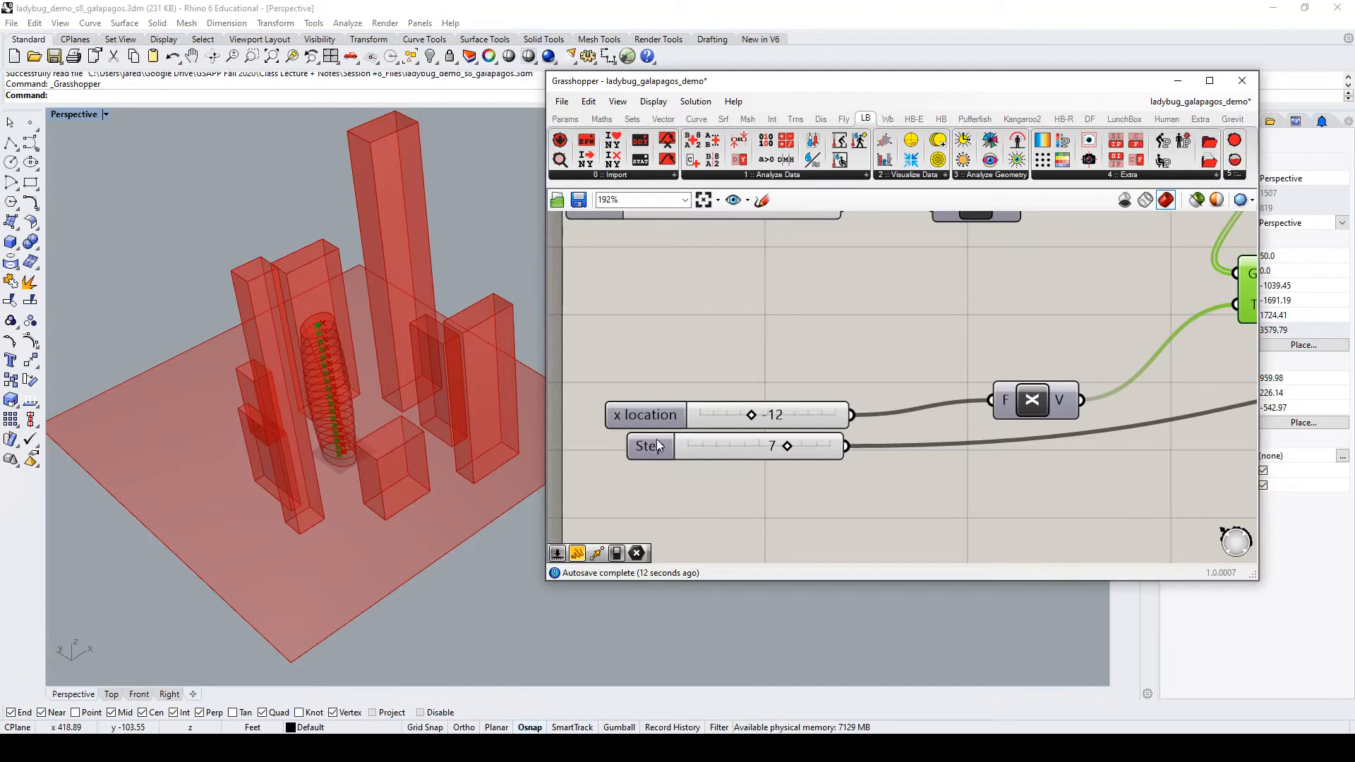
Add a Rotate Plane component near Move and connect the moved points to its plane input
scroll(736, 361, "down", 3)
scroll(984, 350, "down", 3)
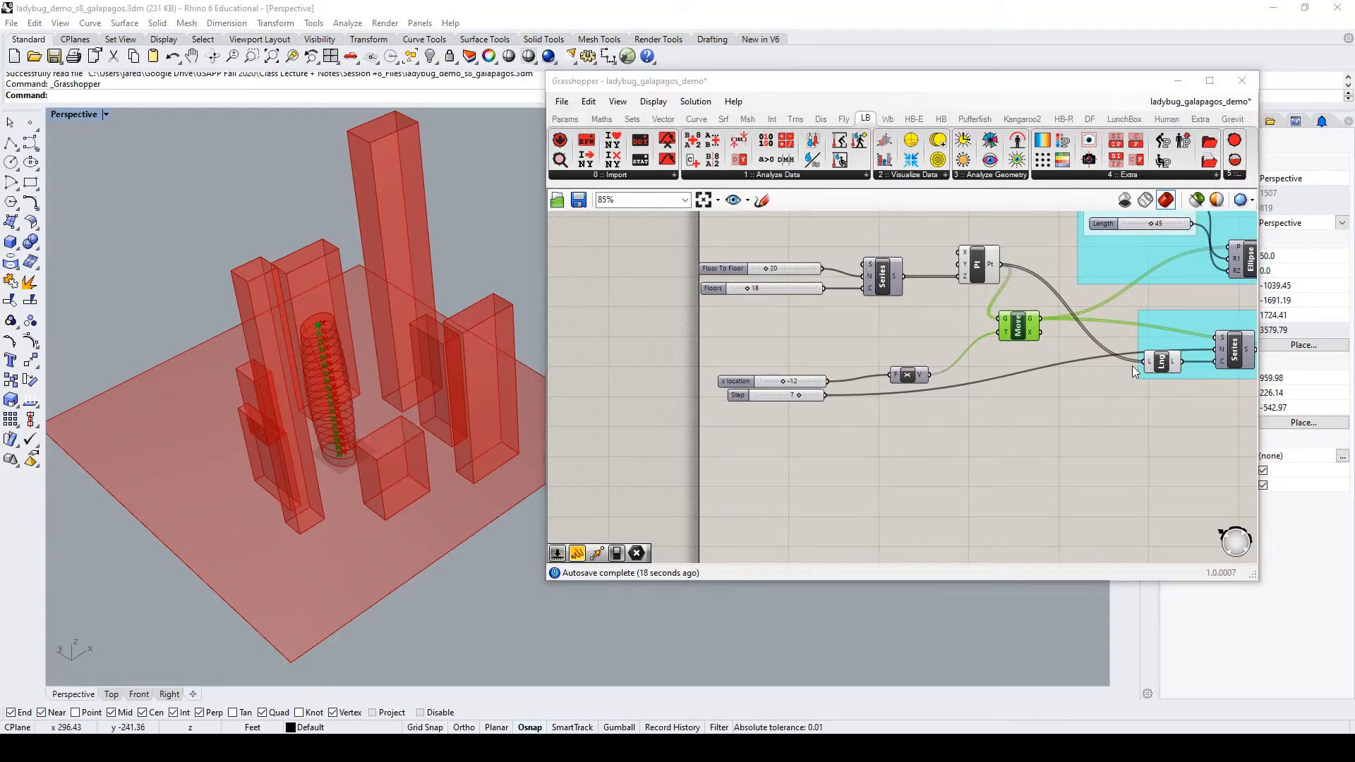
double_click(1027, 398)
type("plane rot")
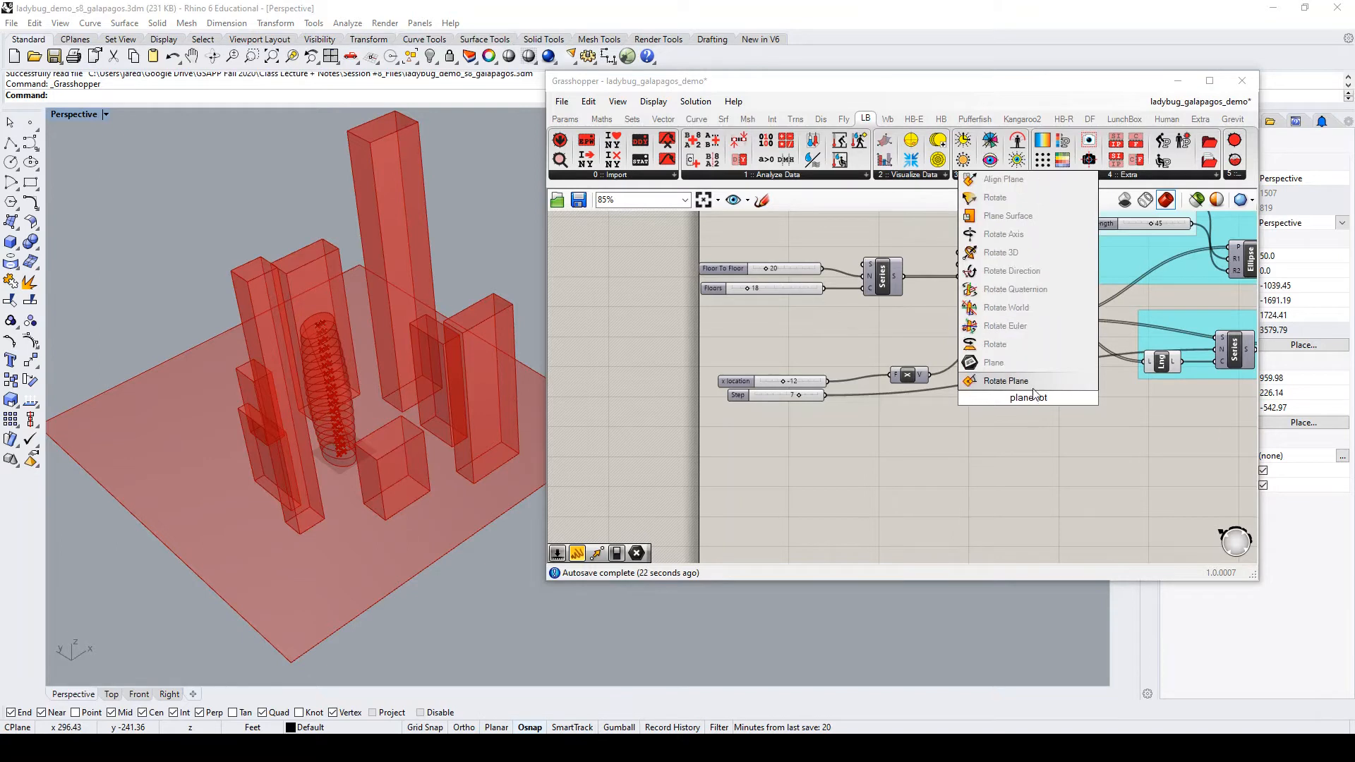
left_click(1040, 387)
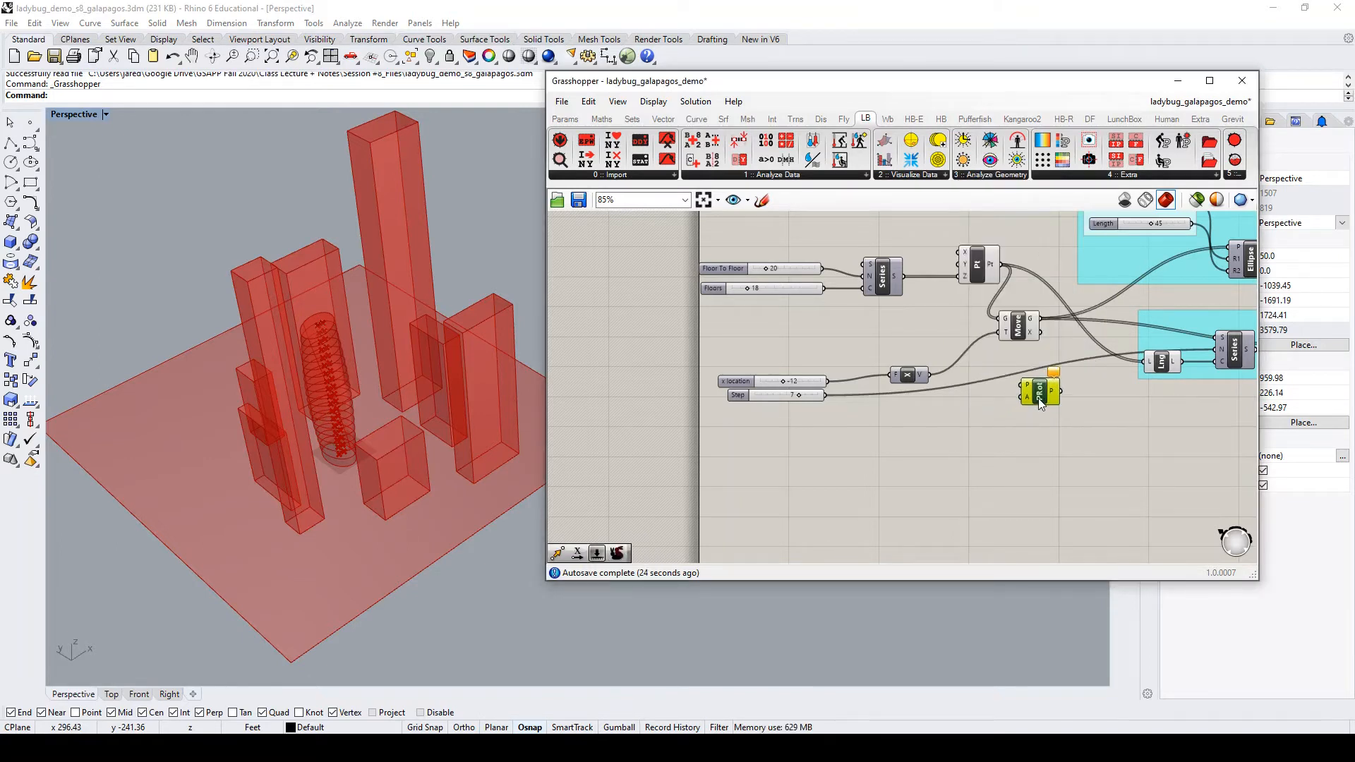
left_click_drag(1039, 403, 1048, 397)
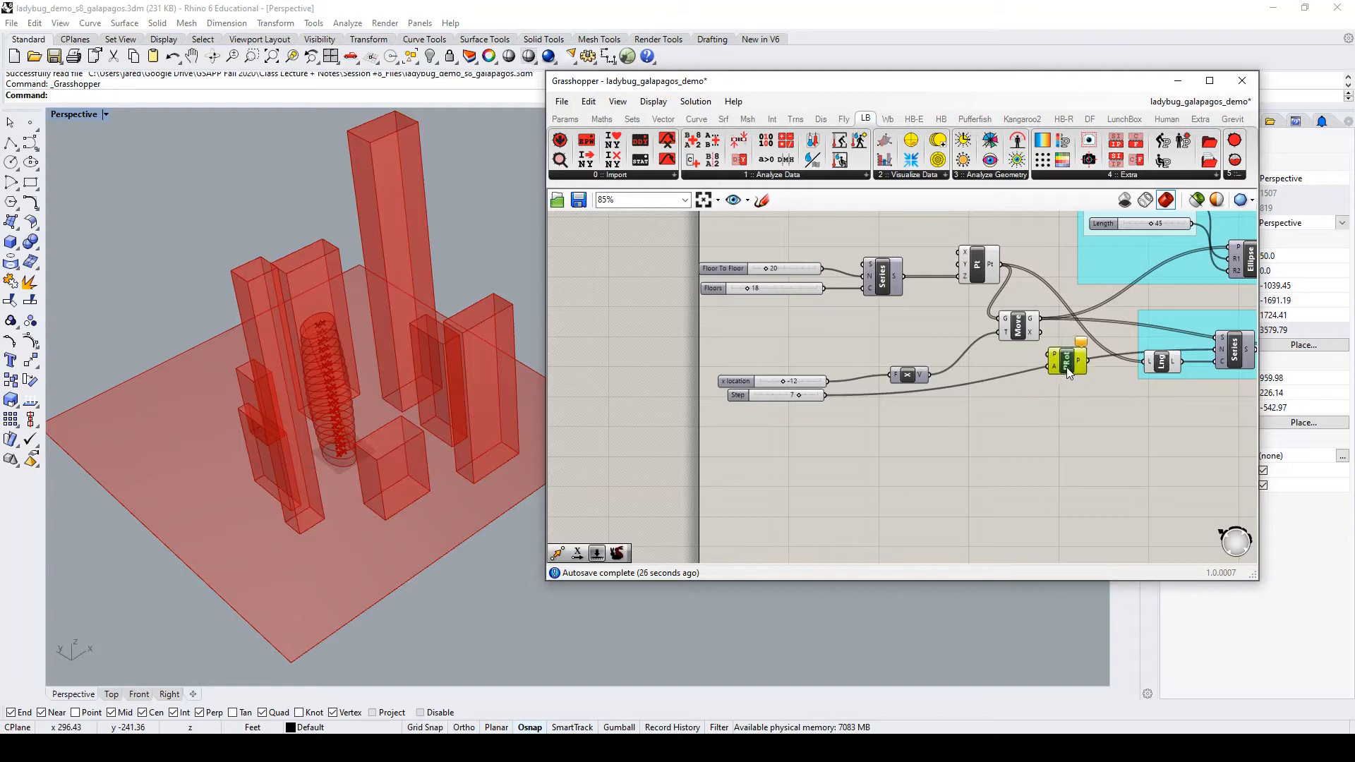
Add a Radians component and connect its output to Rotate Plane's angle input
double_click(998, 414)
type("rad")
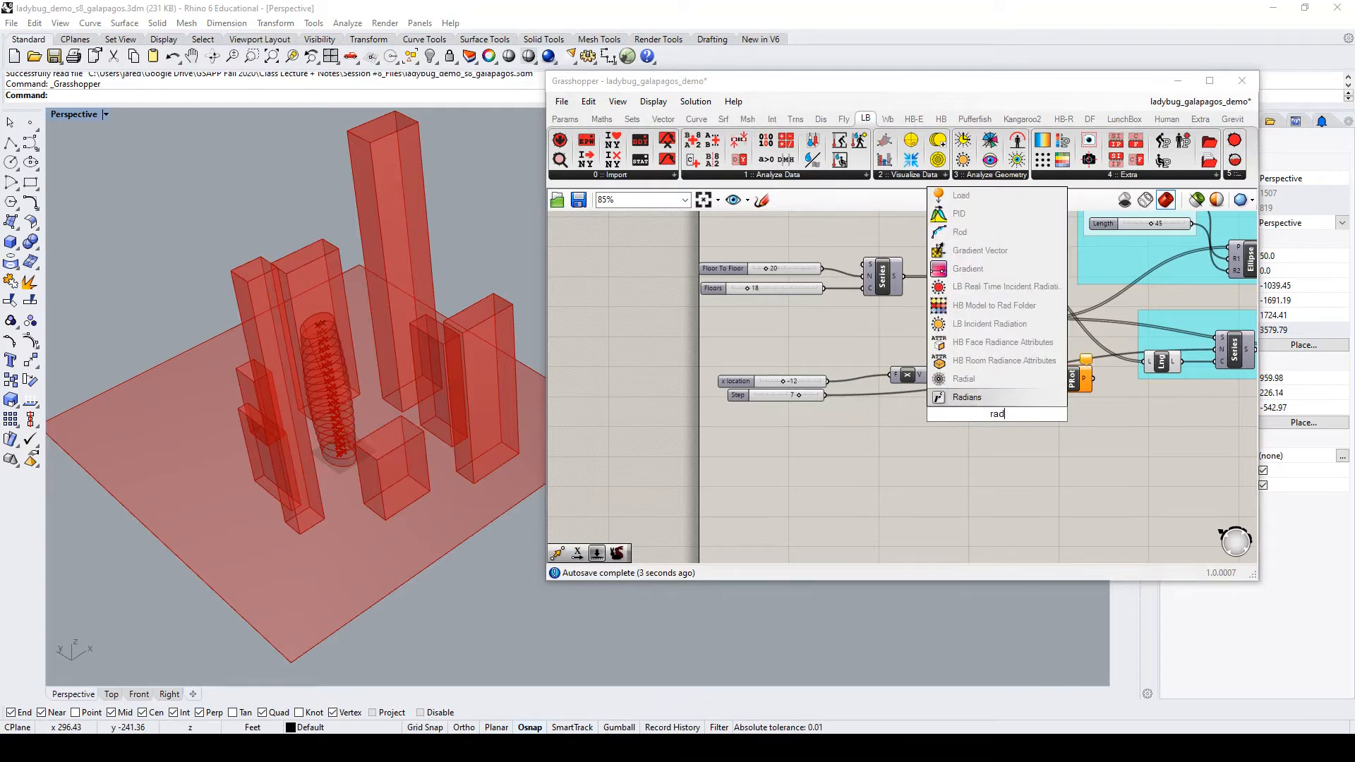
left_click(1064, 397)
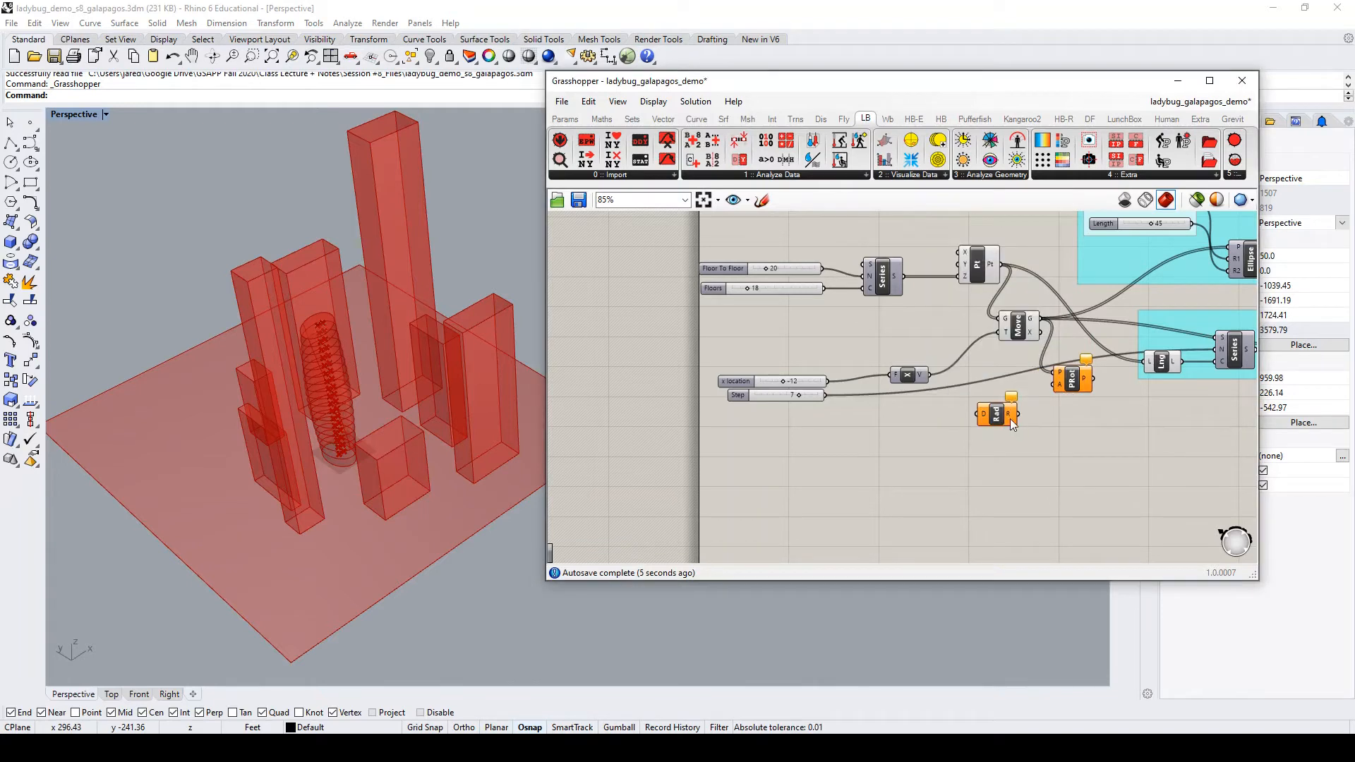
left_click_drag(1017, 414, 1059, 386)
Create a 0 to 180 number slider, place it under the Step slider and connect it to the Radians input
double_click(903, 425)
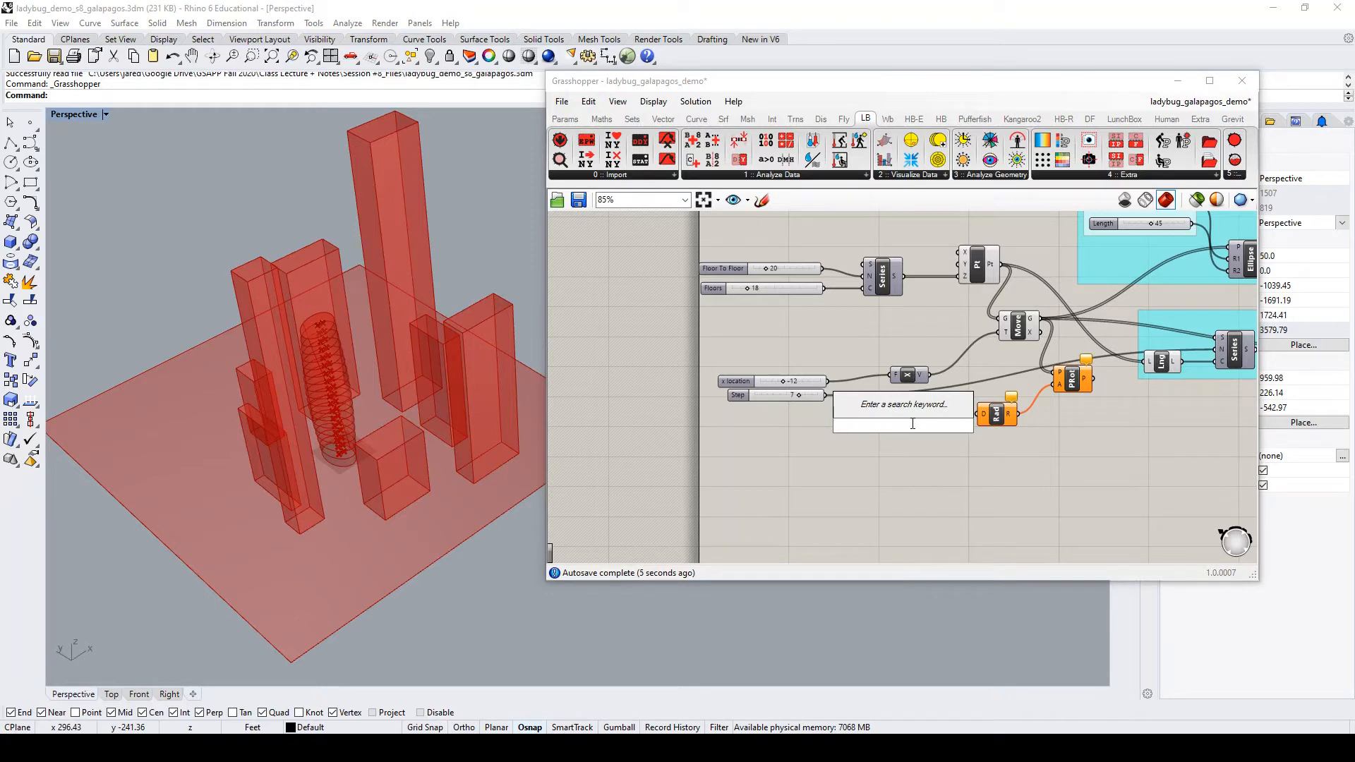
type("0..180")
key("Return")
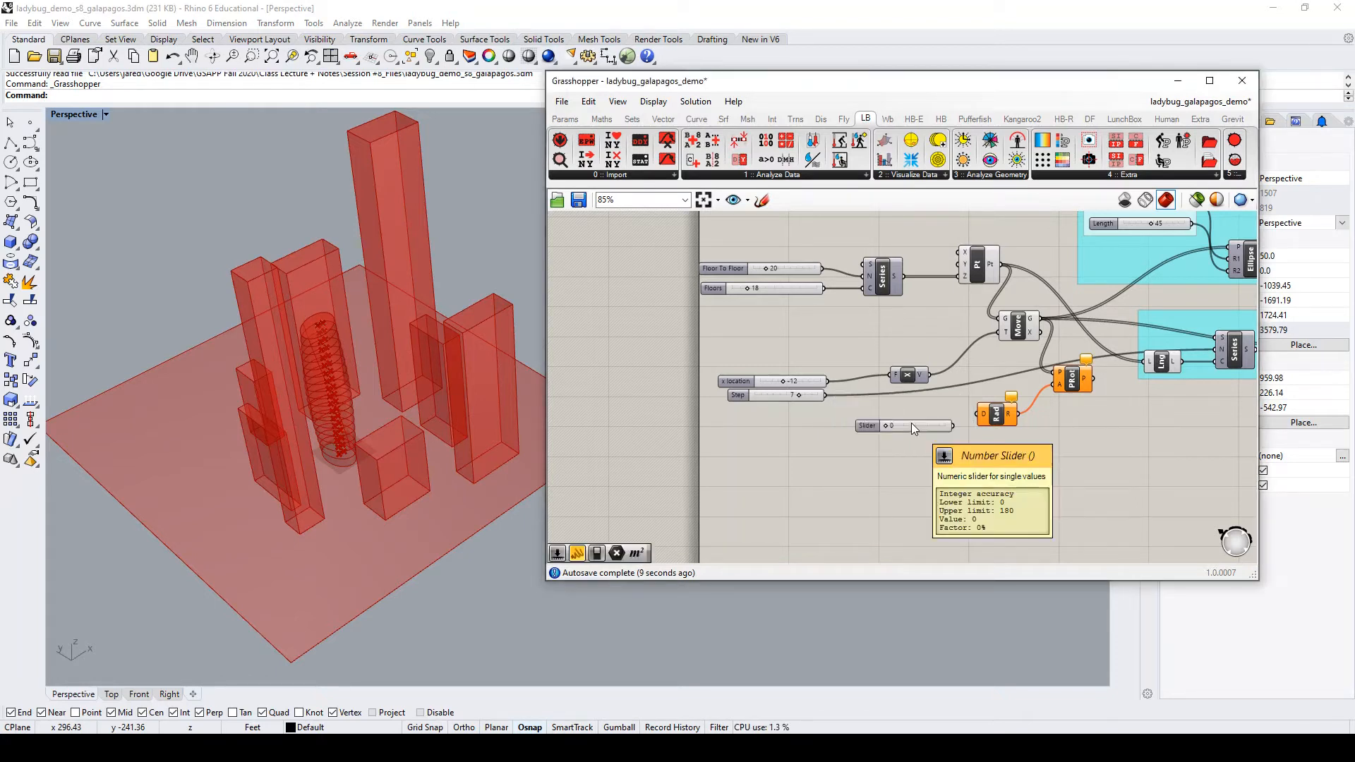
left_click_drag(865, 427, 739, 416)
left_click_drag(829, 413, 1022, 399)
left_click(738, 414)
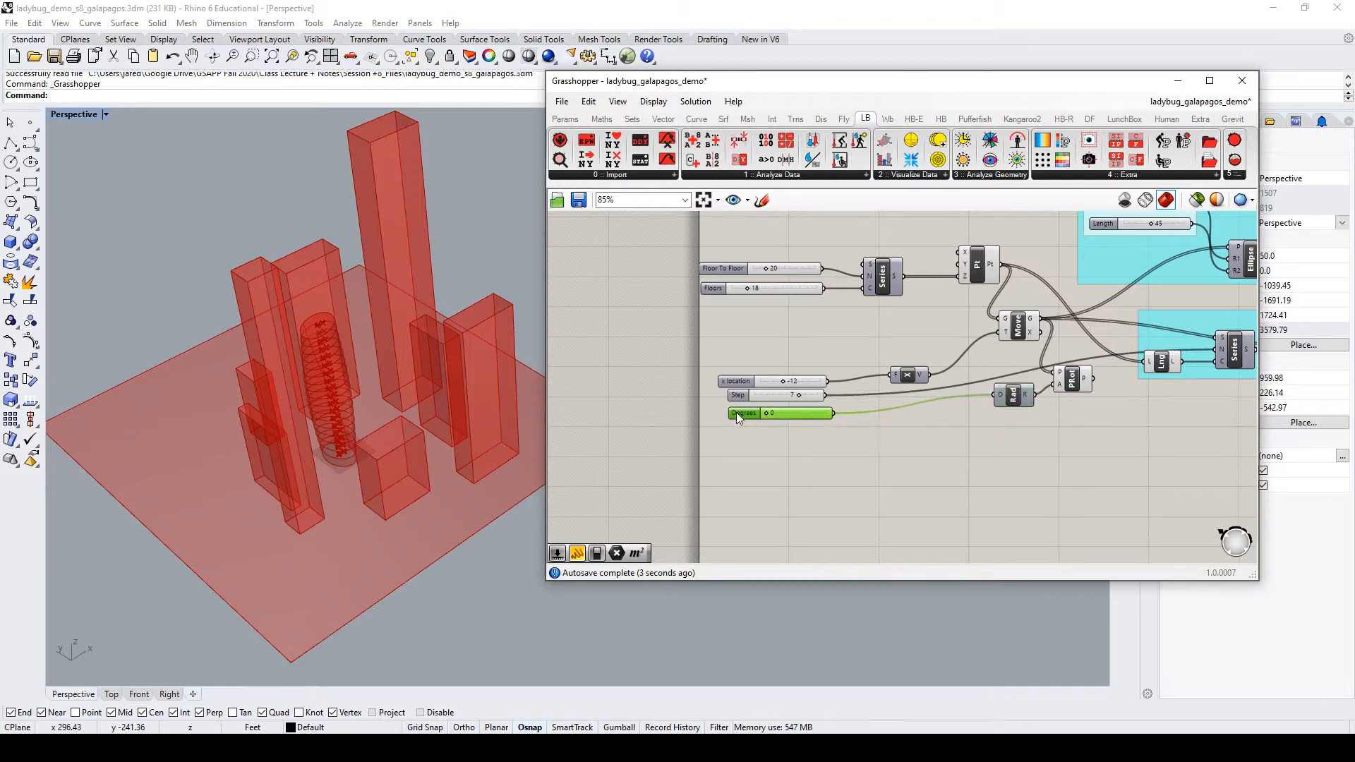
Connect Rotate Plane's output to the Ellipse plane input in place of the moved points, and tidy the Radians component's position
scroll(1085, 376, "up", 4)
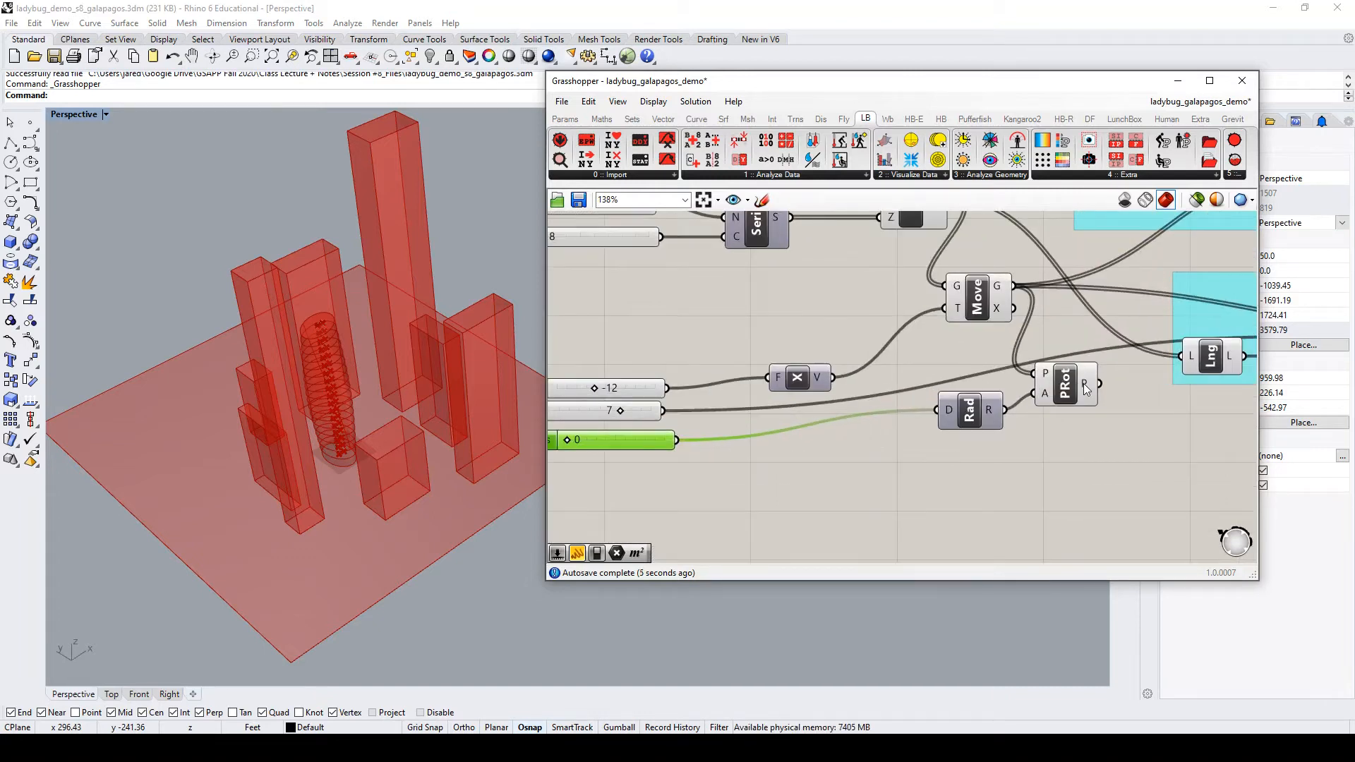
left_click(1083, 383)
scroll(939, 387, "down", 4)
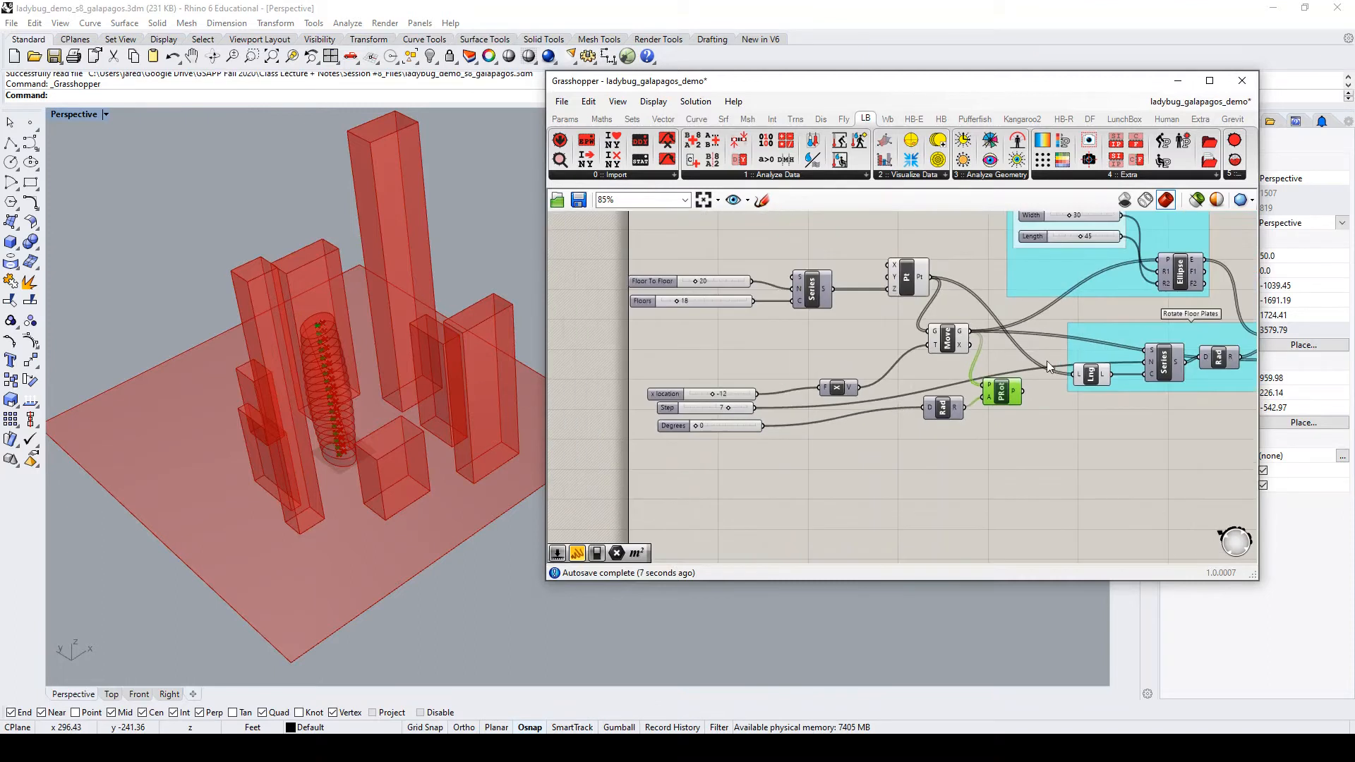
scroll(939, 405, "down", 2)
scroll(933, 415, "up", 2)
left_click_drag(933, 415, 1134, 266)
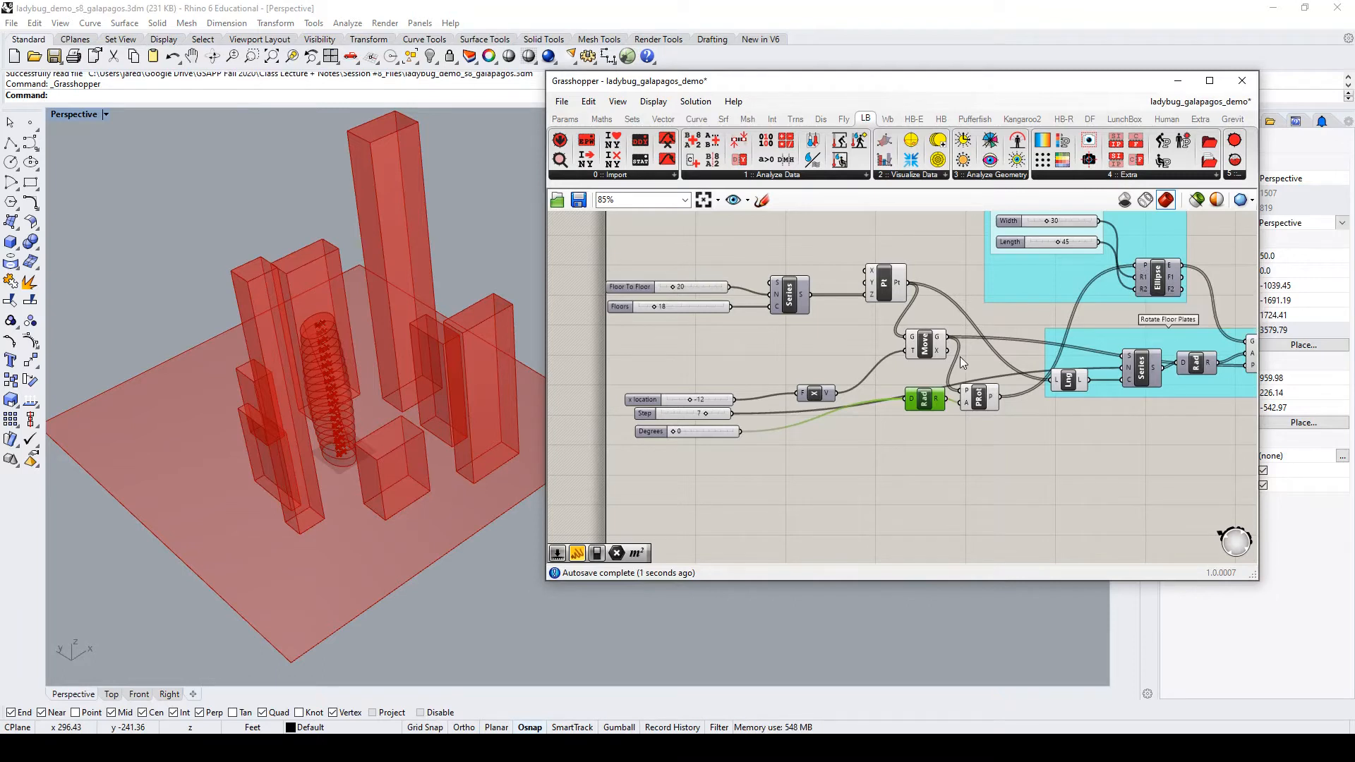
Try out the Degrees and Step sliders by setting Degrees to 55 and Step to 8
scroll(915, 386, "down", 2)
scroll(1039, 333, "up", 2)
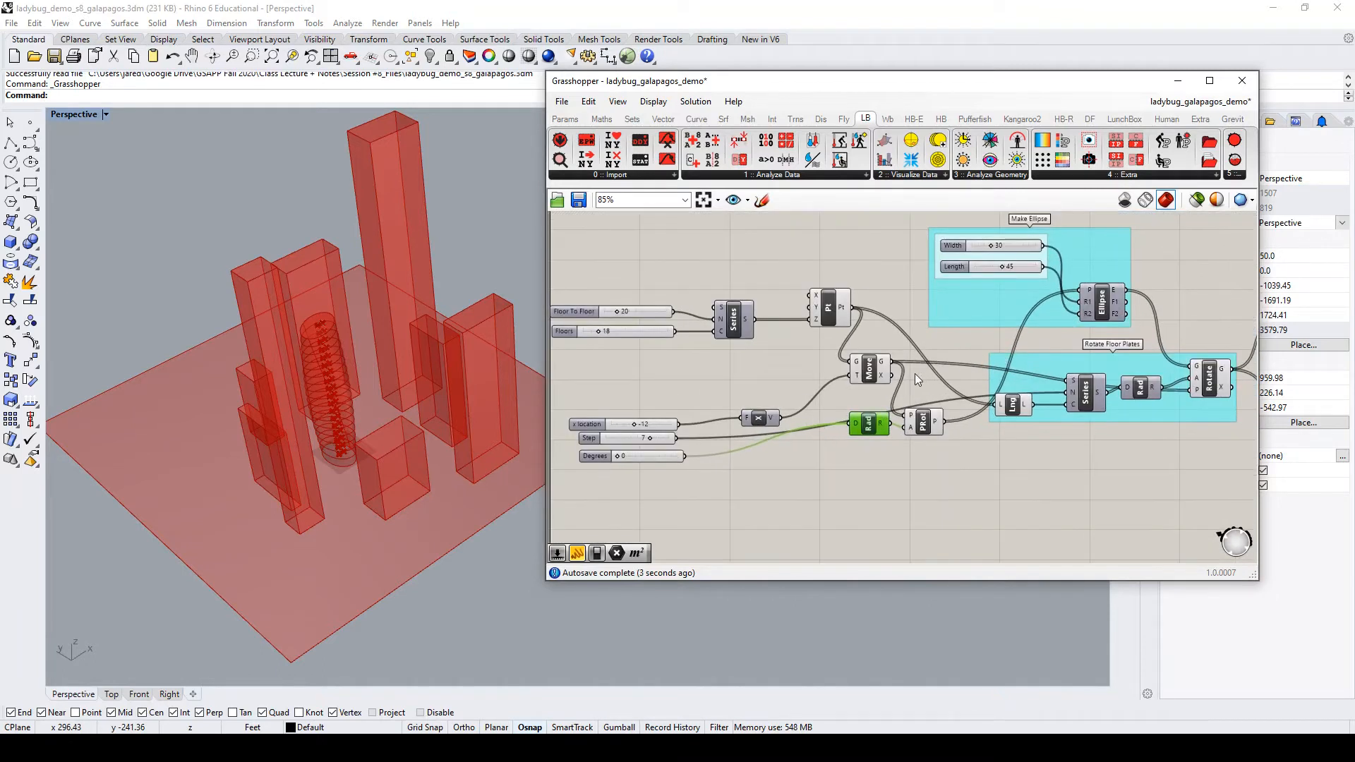
scroll(867, 381, "up", 2)
scroll(980, 402, "down", 2)
scroll(623, 460, "up", 3)
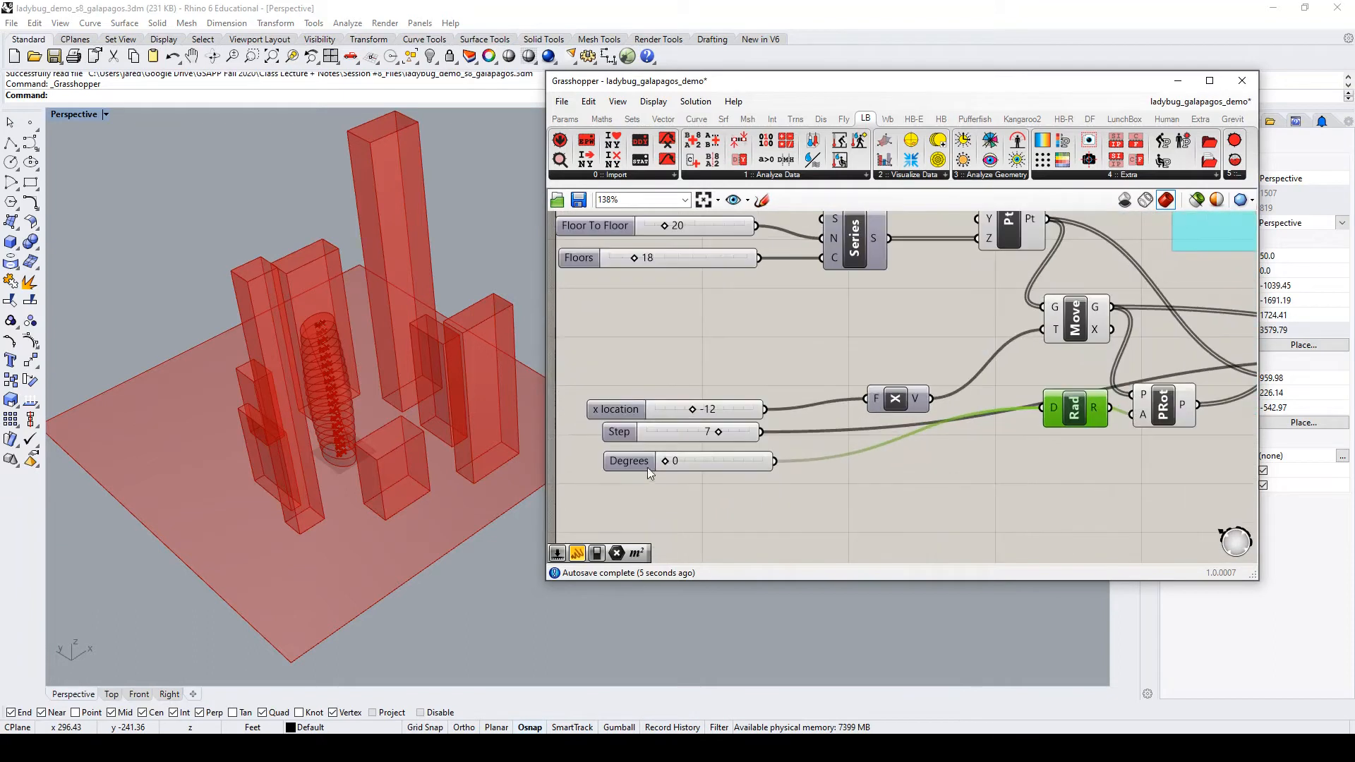
left_click_drag(667, 460, 728, 435)
right_click_drag(962, 456, 1133, 456)
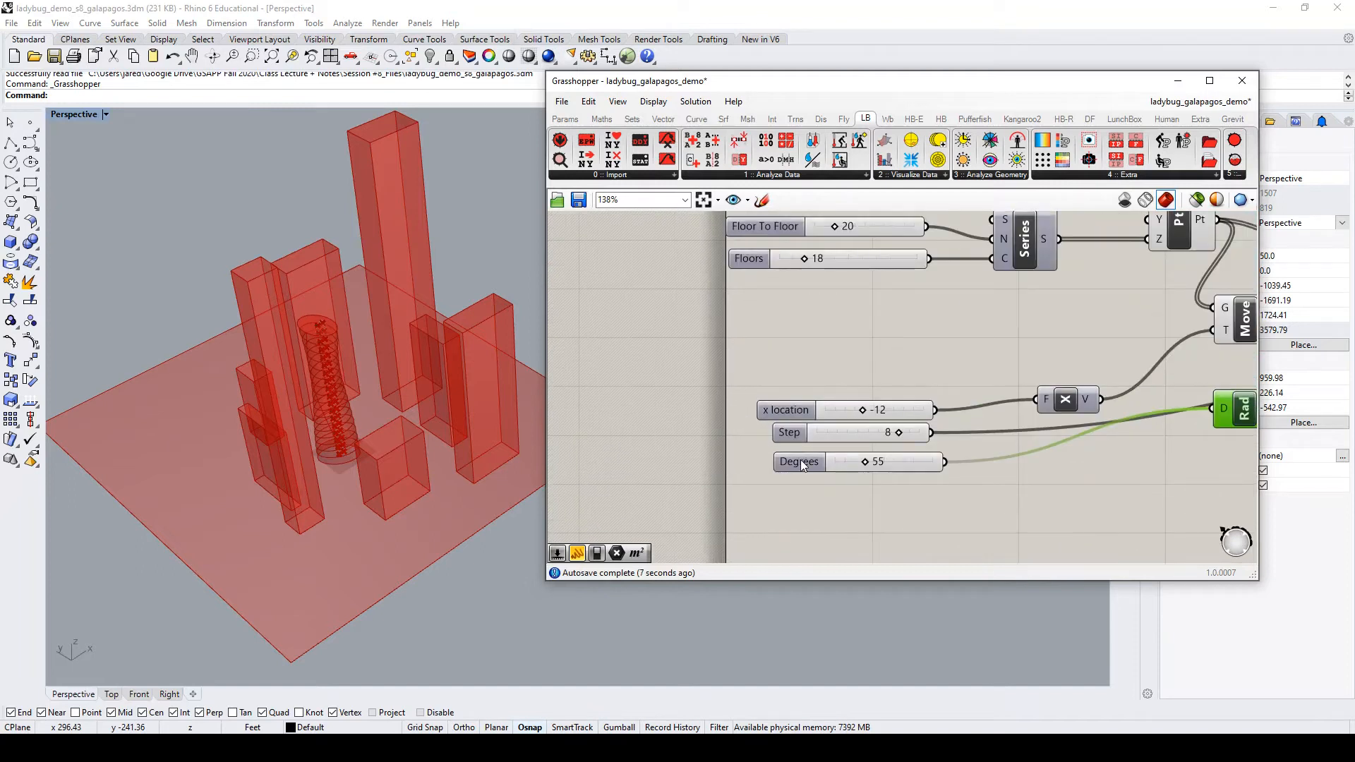
Swap the two lower sliders so Degrees sits above Step, and set Step to 0
left_click(799, 460)
mouse_move(791, 435)
left_mouse_down()
mouse_move(784, 481)
mouse_move(789, 430)
mouse_move(785, 475)
mouse_move(792, 460)
left_mouse_up()
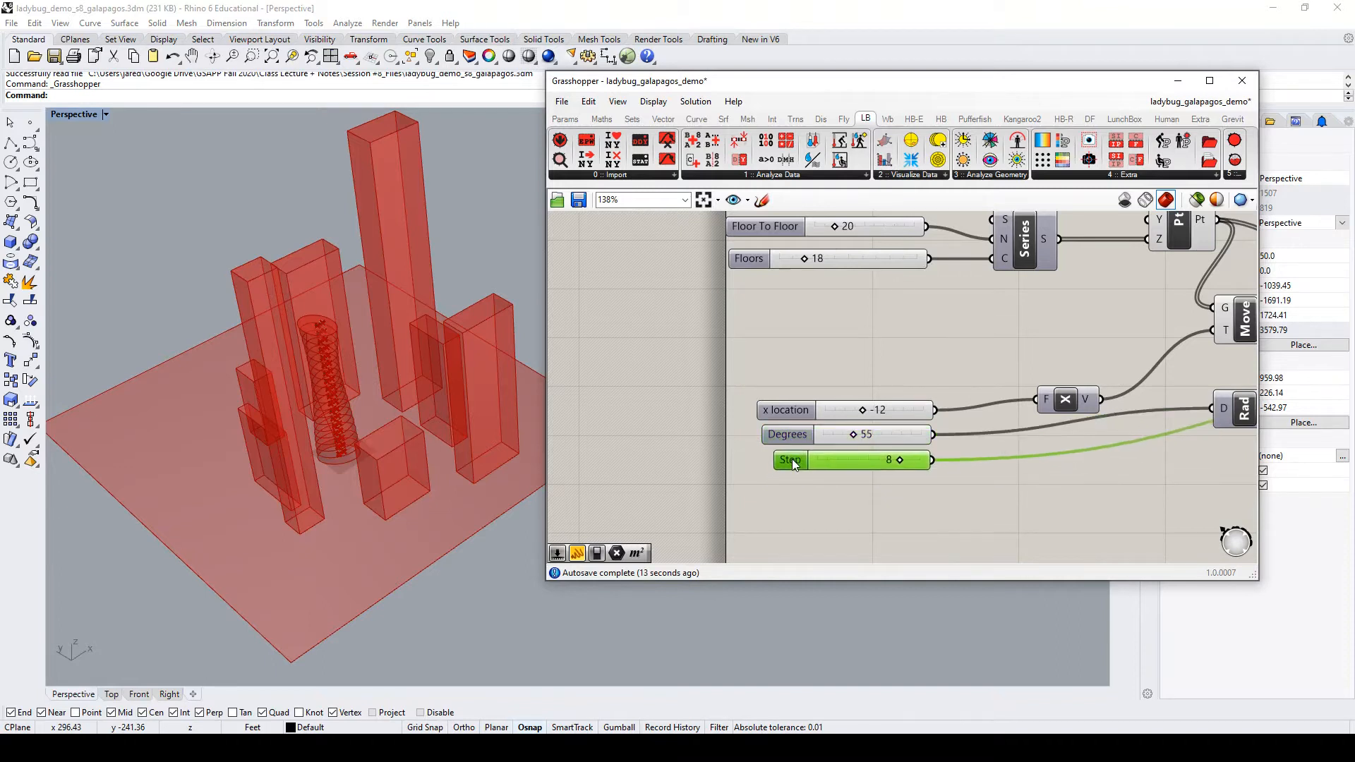
scroll(365, 362, "up", 3)
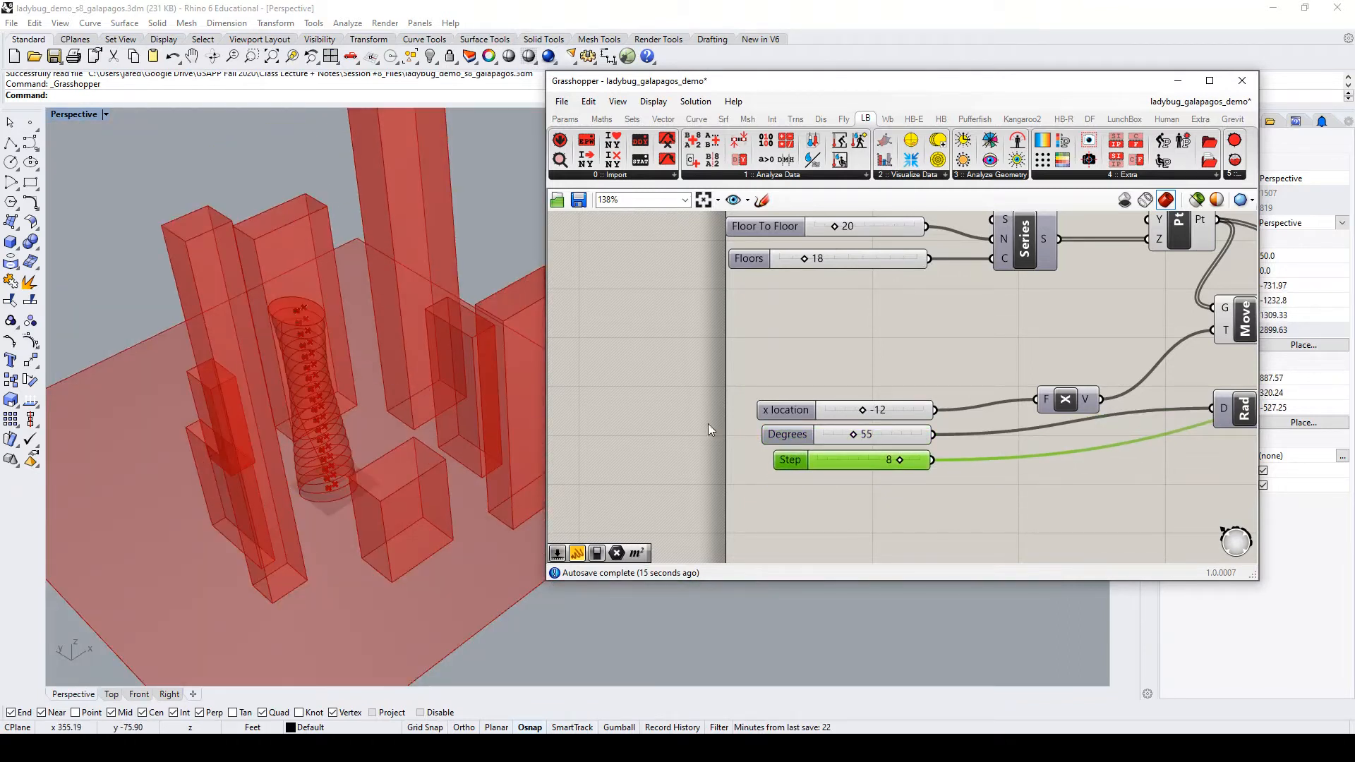
left_click_drag(900, 460, 823, 447)
Create a number slider ranging from 3 to 12 below the Step slider
left_click(827, 487)
double_click(828, 490)
type("3")
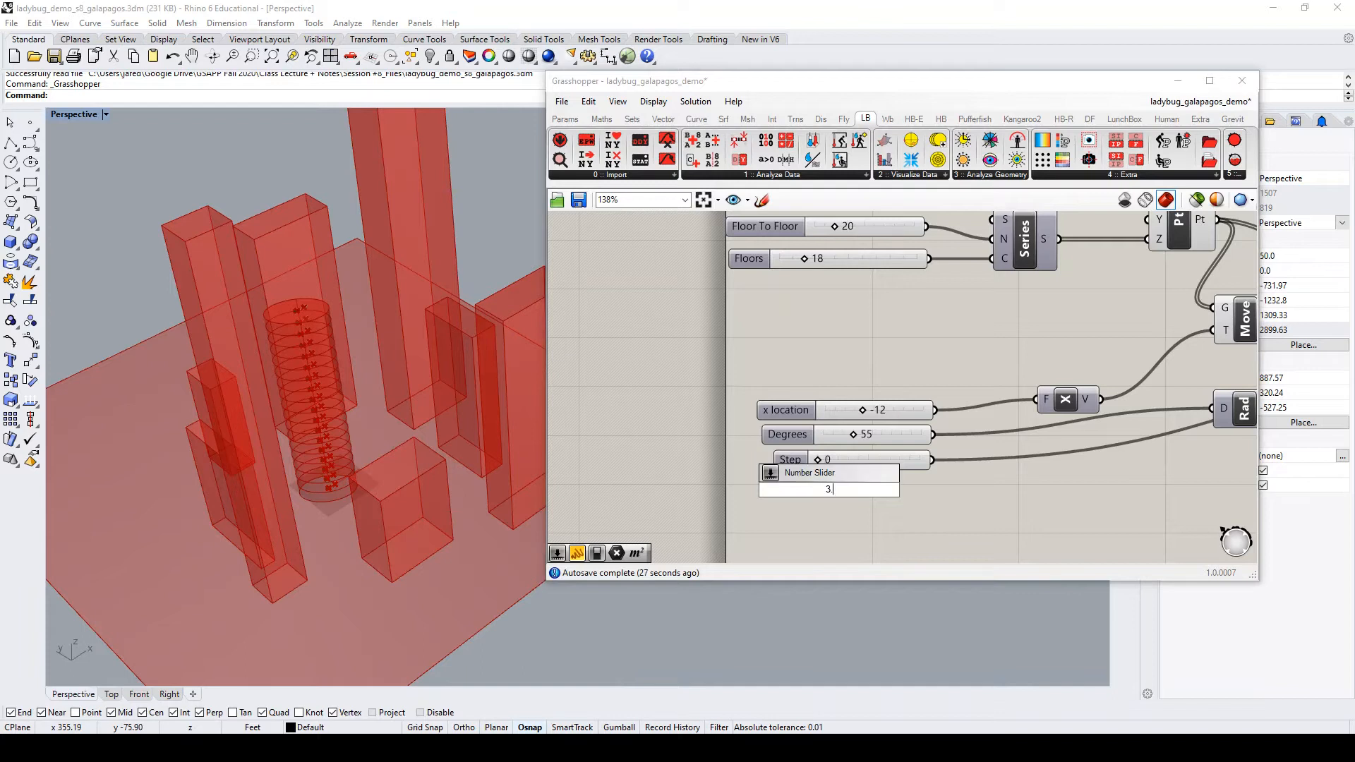
type("..12")
key("Return")
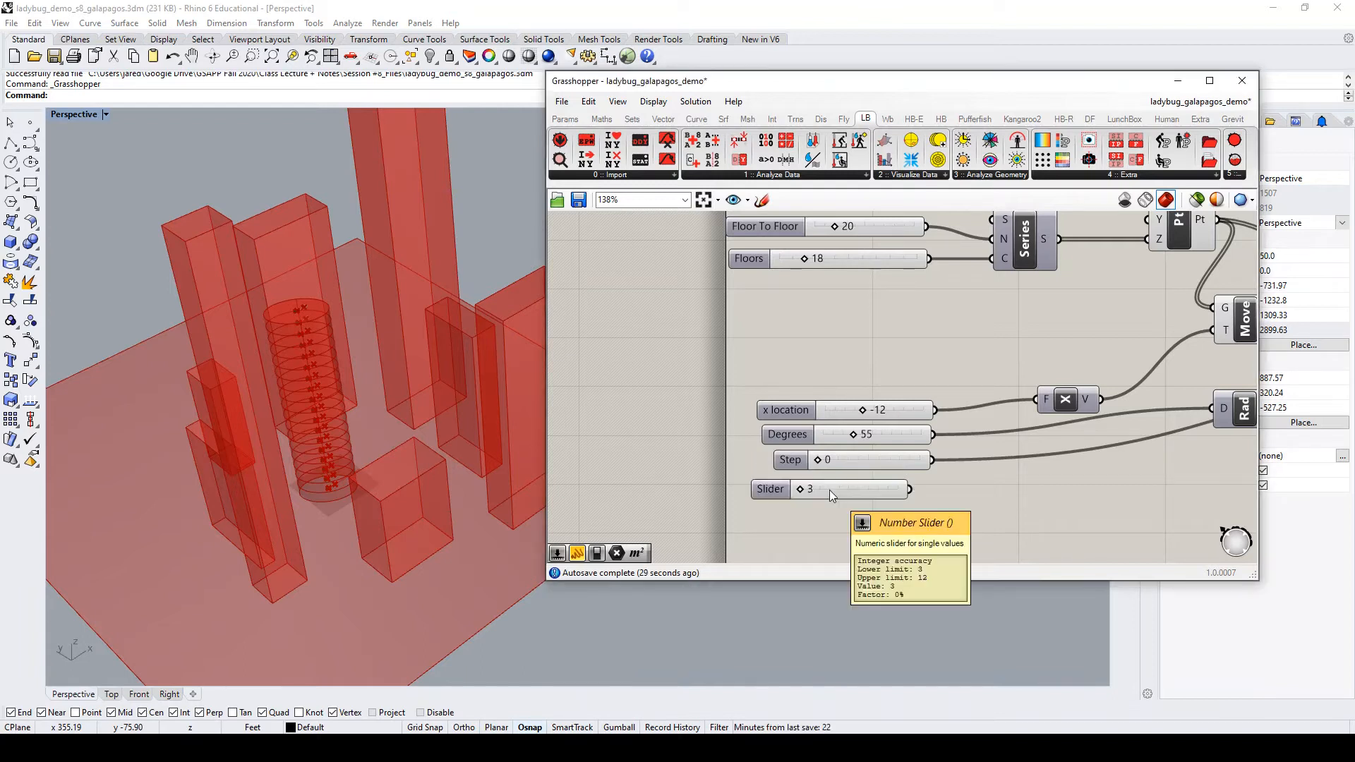
Connect the 3 to 12 slider to Series' N input in place of the old Step slider, delete the old one and align the new one under Degrees
left_click_drag(909, 489, 1171, 458)
scroll(968, 464, "down", 2)
left_click_drag(646, 465, 784, 381)
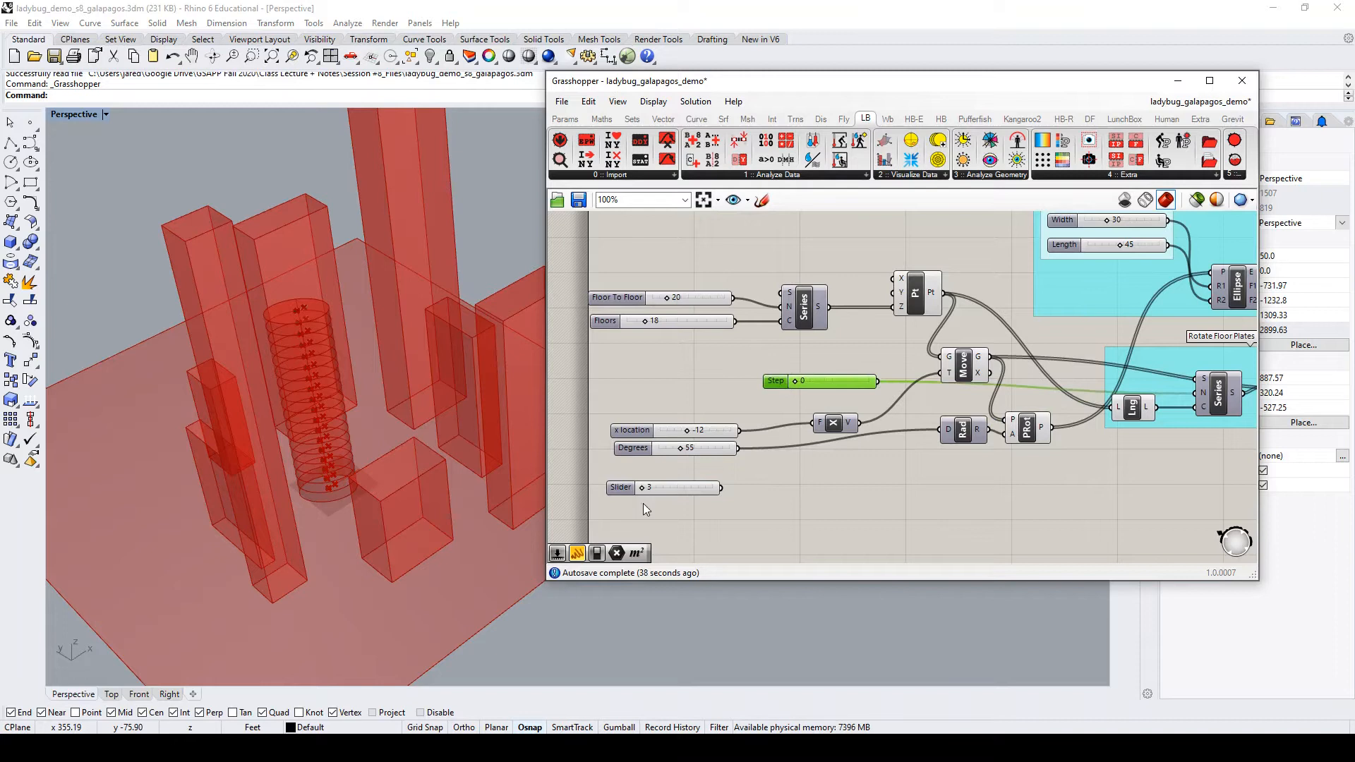
left_click_drag(723, 489, 1198, 392)
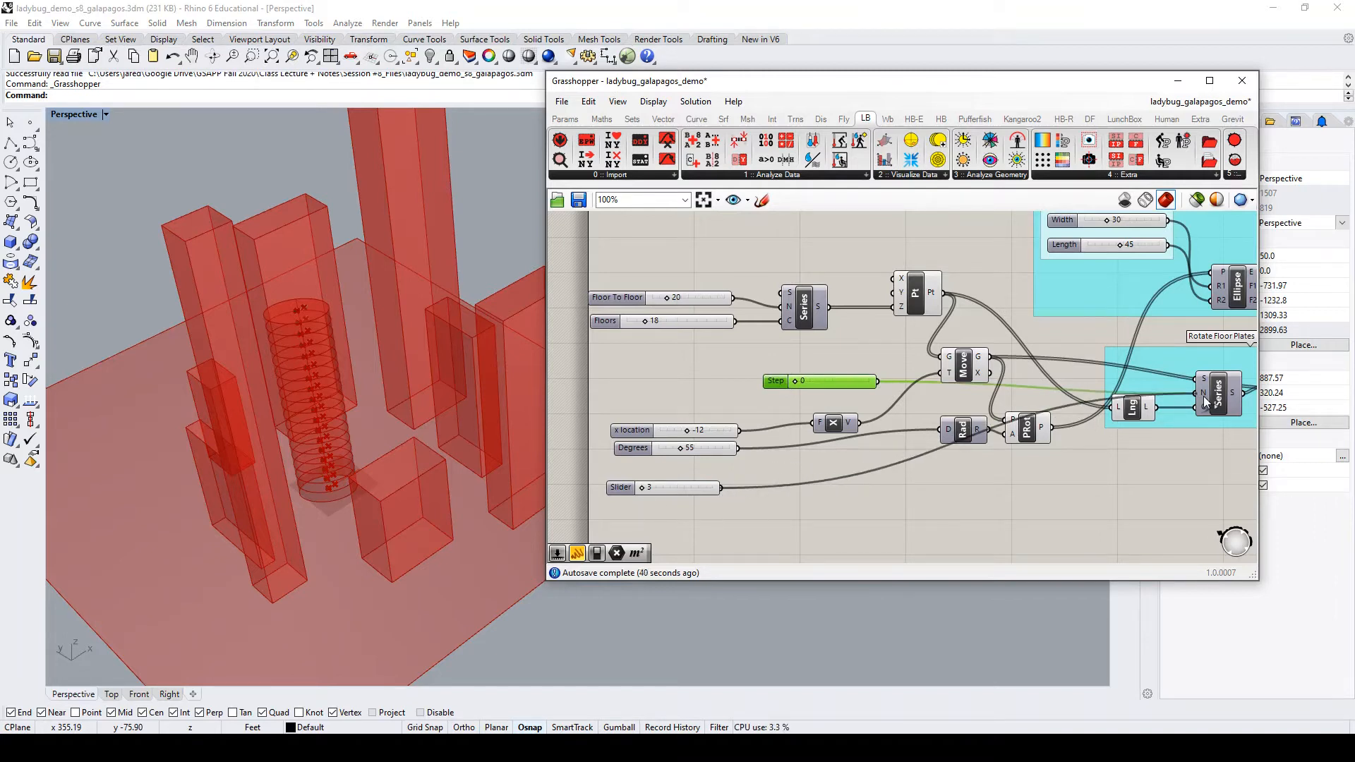
key("Delete")
left_click_drag(617, 494, 644, 460)
Set the Degrees slider to 0
right_click_drag(494, 451, 400, 455)
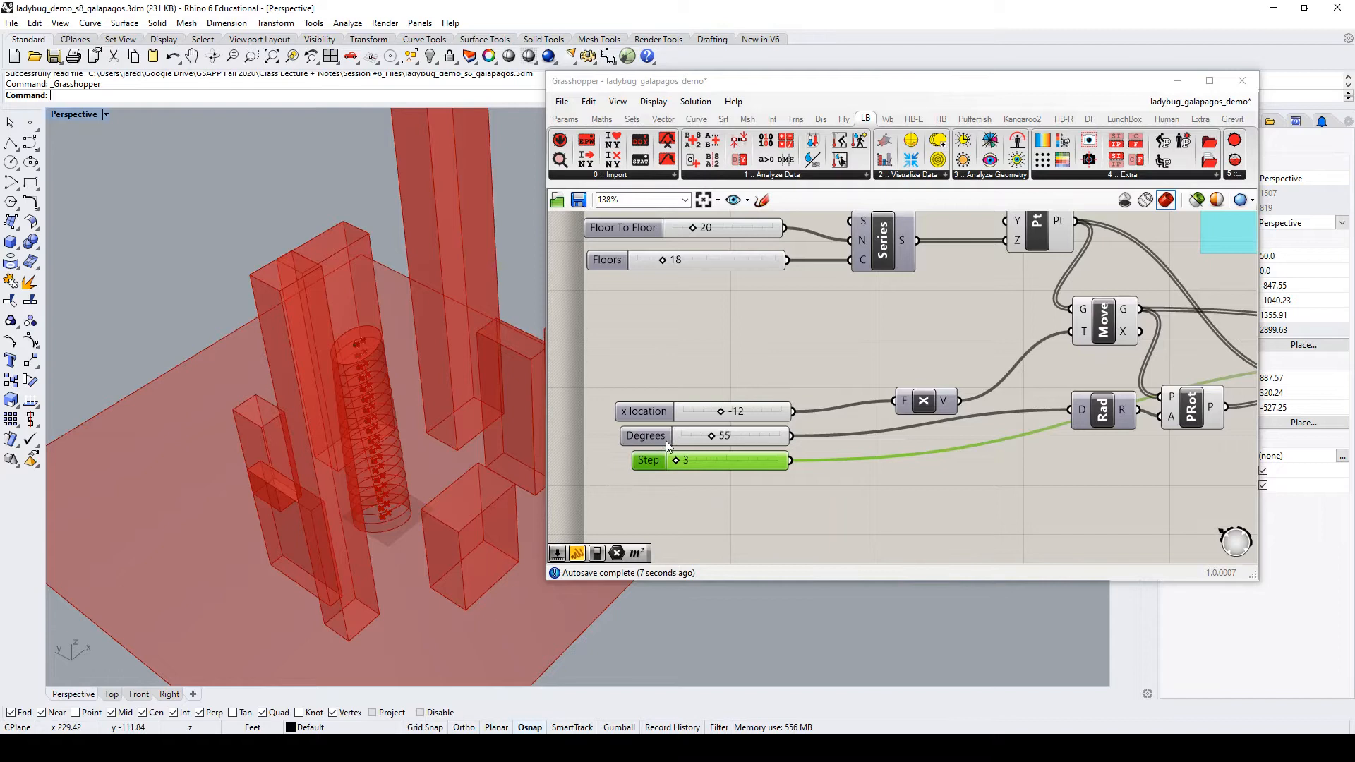
scroll(667, 440, "up", 2)
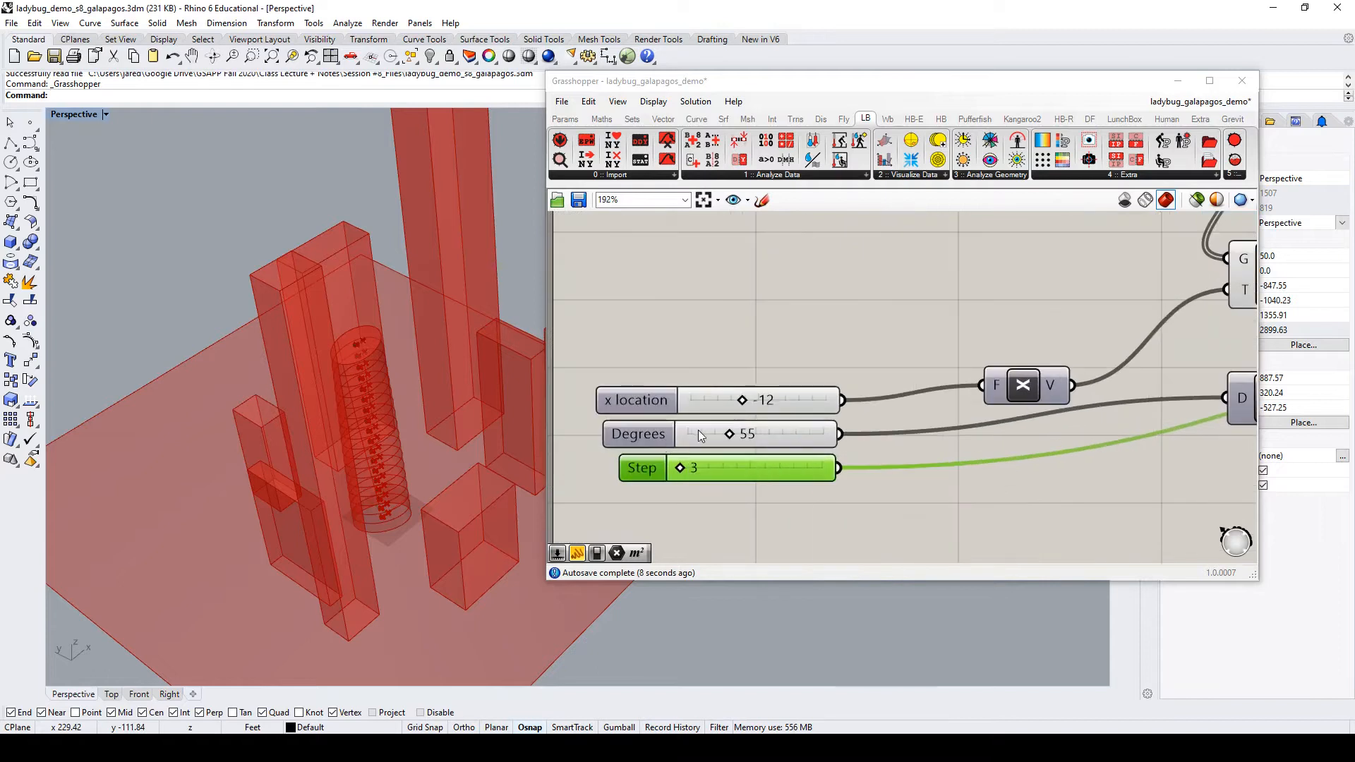
left_click(662, 432)
left_click_drag(729, 433, 685, 436)
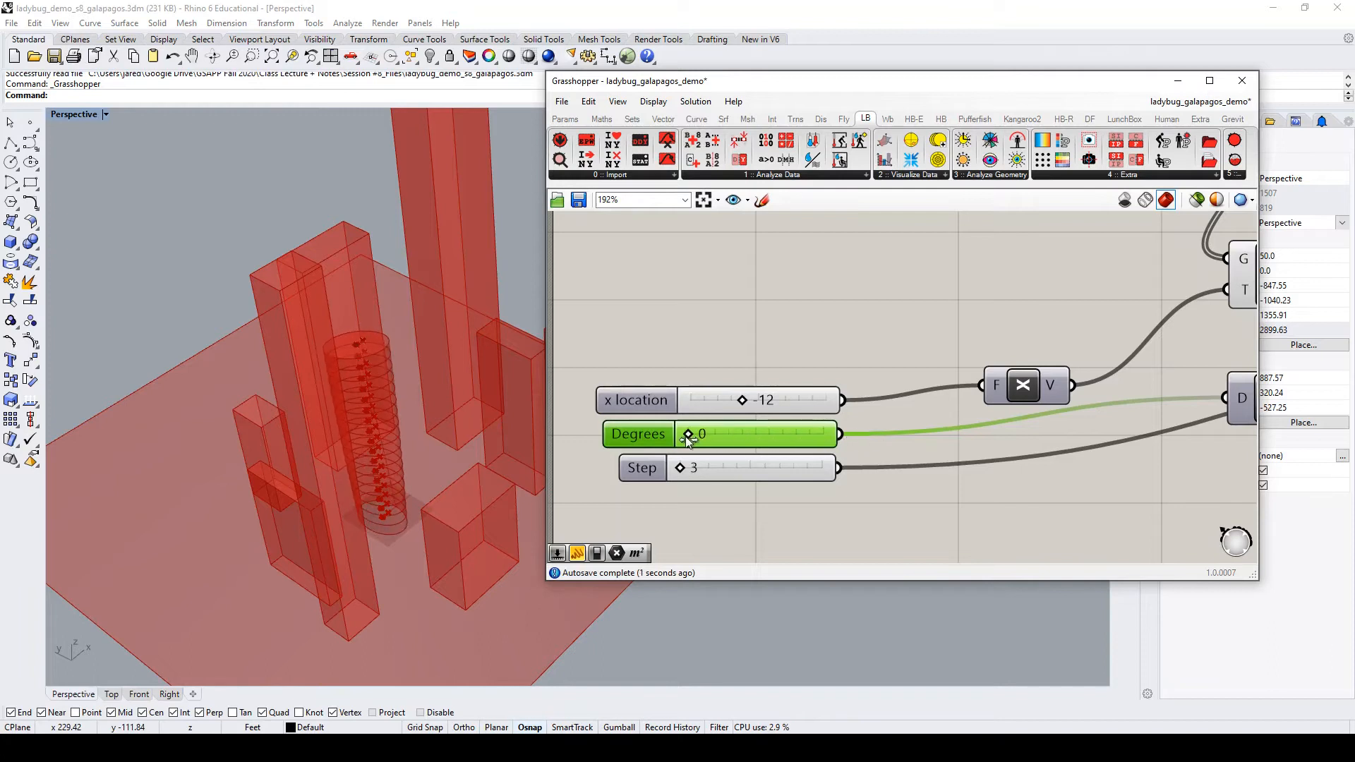
Rename the Step slider "floor to floor angle" and realign it under the Degrees slider
right_click(665, 467)
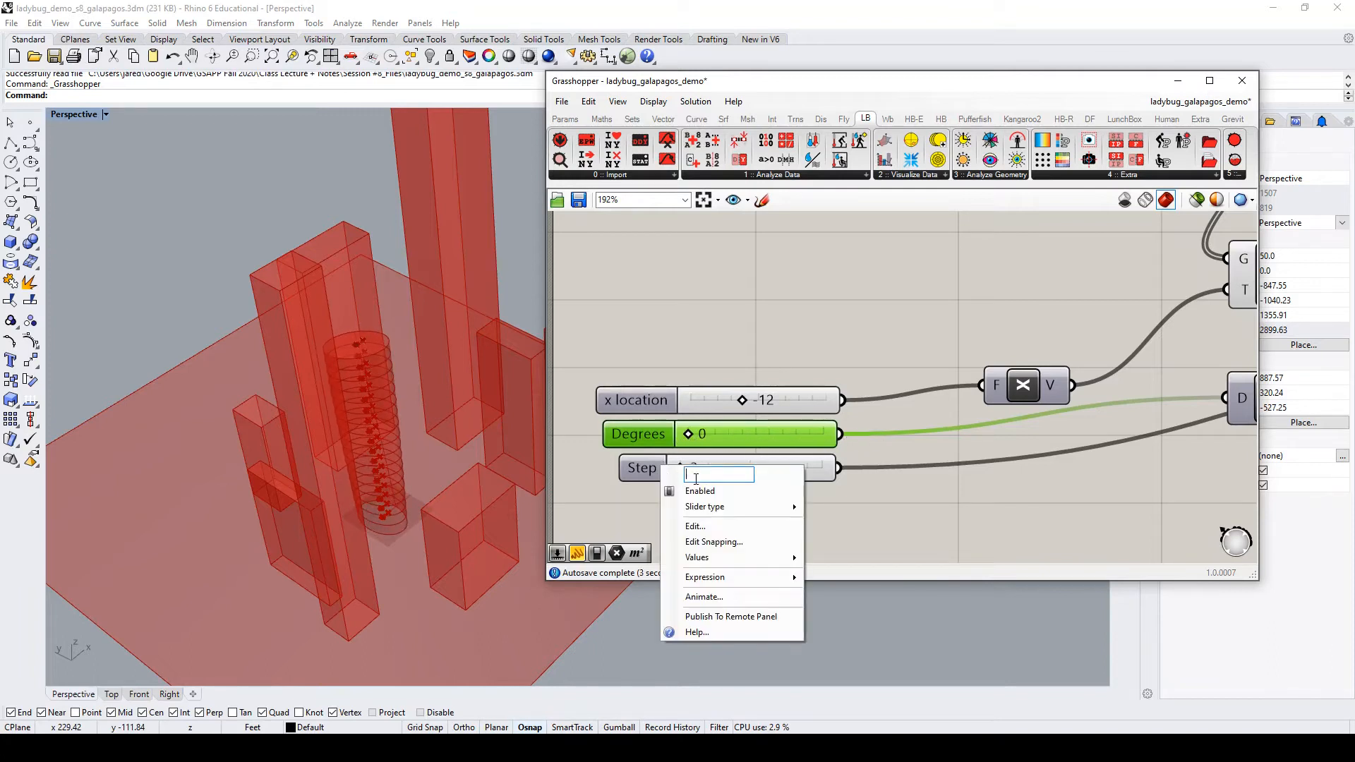
type("floor to floor angle")
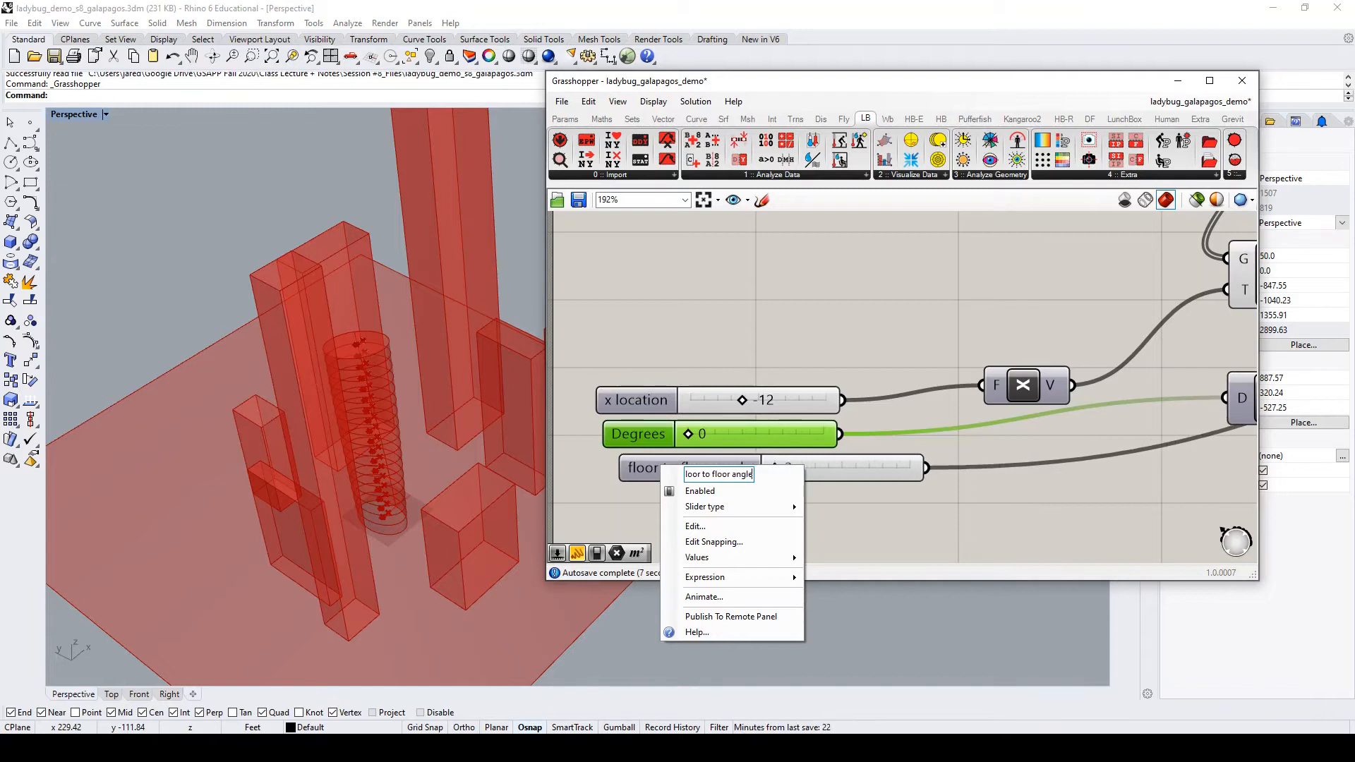
left_click(740, 300)
left_click_drag(722, 468, 632, 477)
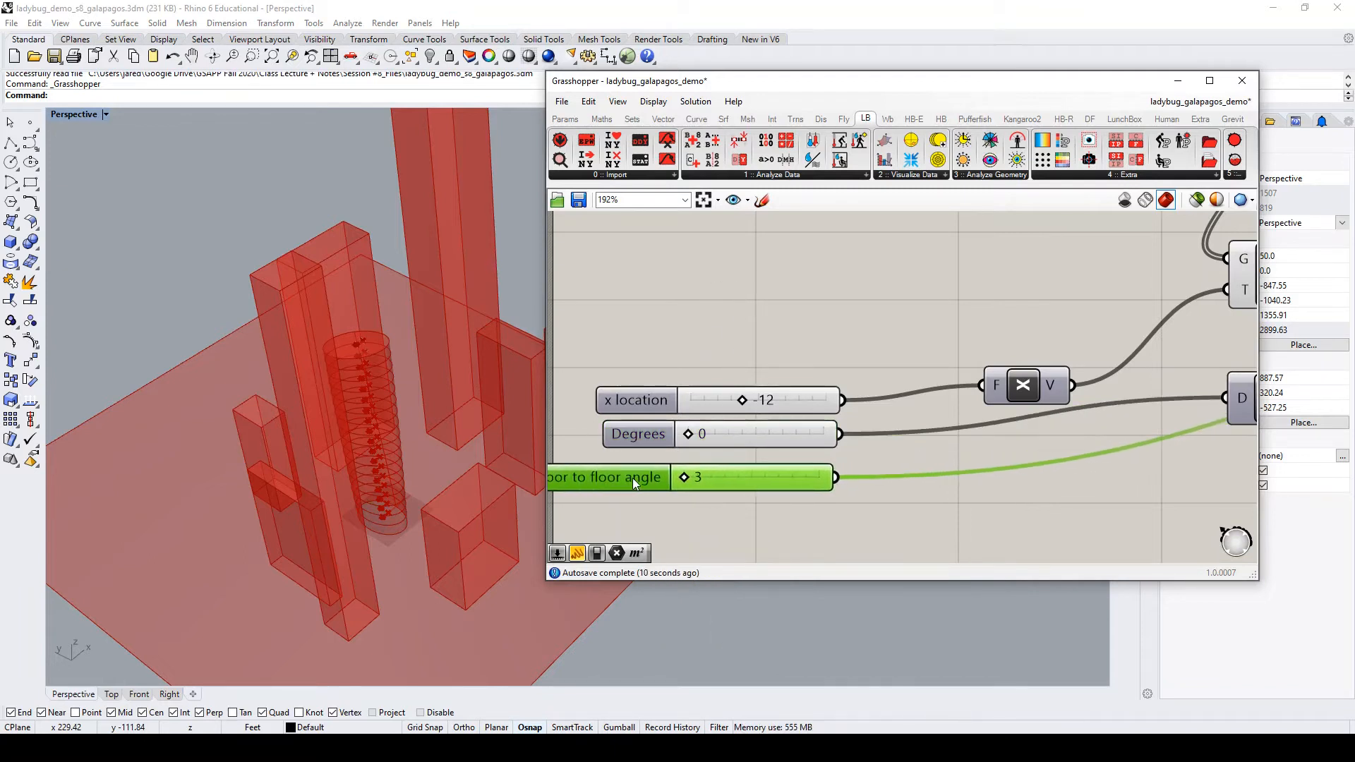
Move the Galapagos component from near View Percent to beside the x location, Degrees and floor to floor angle sliders
scroll(676, 409, "up", 2)
left_click(654, 433)
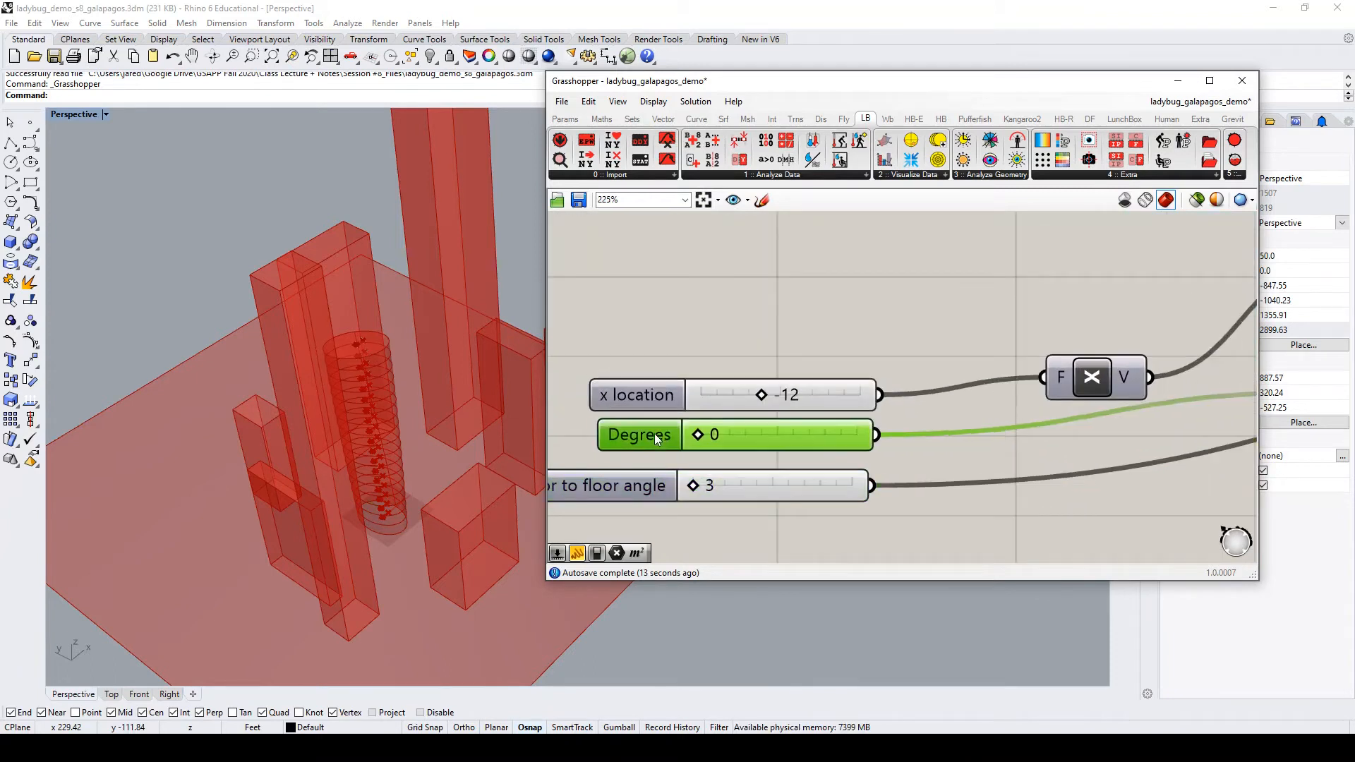
left_click(668, 392)
scroll(671, 388, "down", 6)
scroll(770, 405, "down", 2)
scroll(952, 430, "up", 4)
scroll(1101, 451, "down", 2)
scroll(1242, 446, "up", 3)
left_click_drag(1242, 426, 1073, 348)
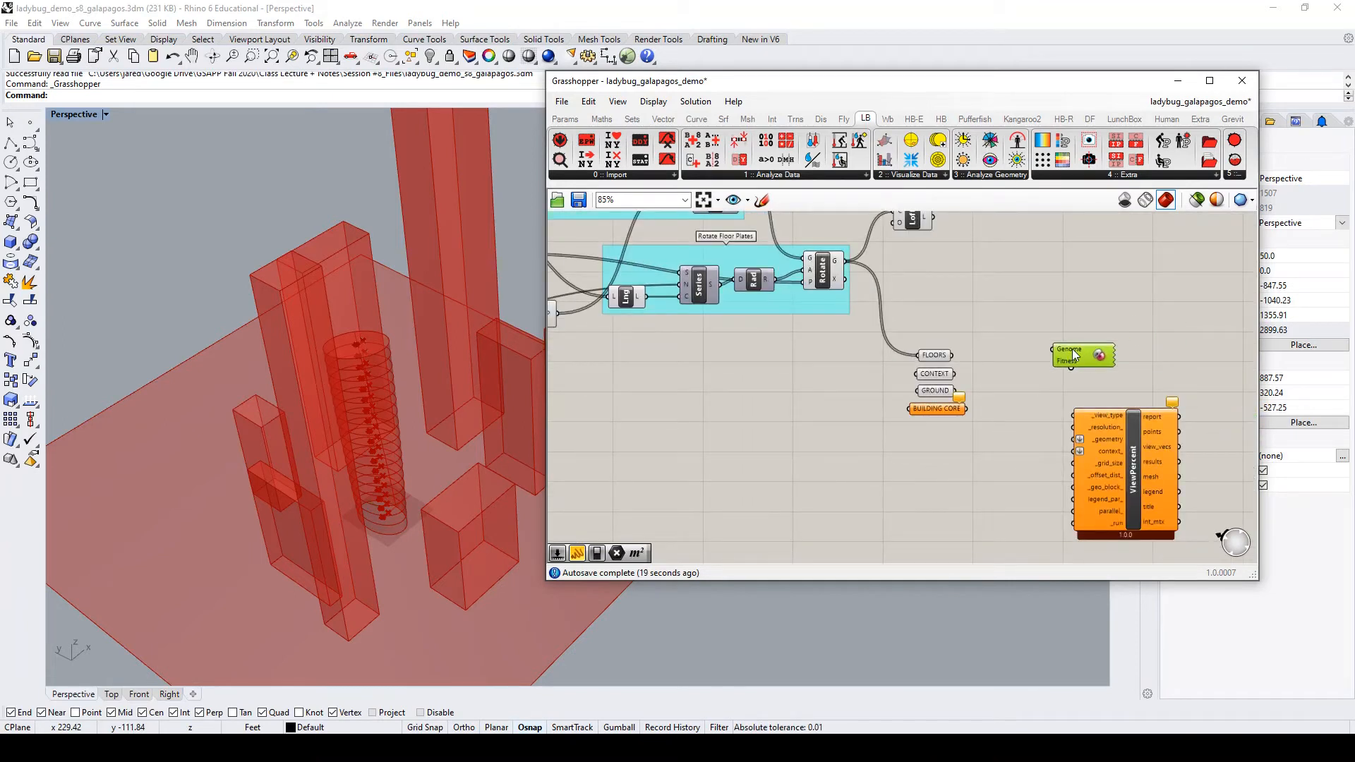
scroll(1073, 348, "down", 3)
scroll(672, 337, "up", 2)
scroll(638, 349, "down", 2)
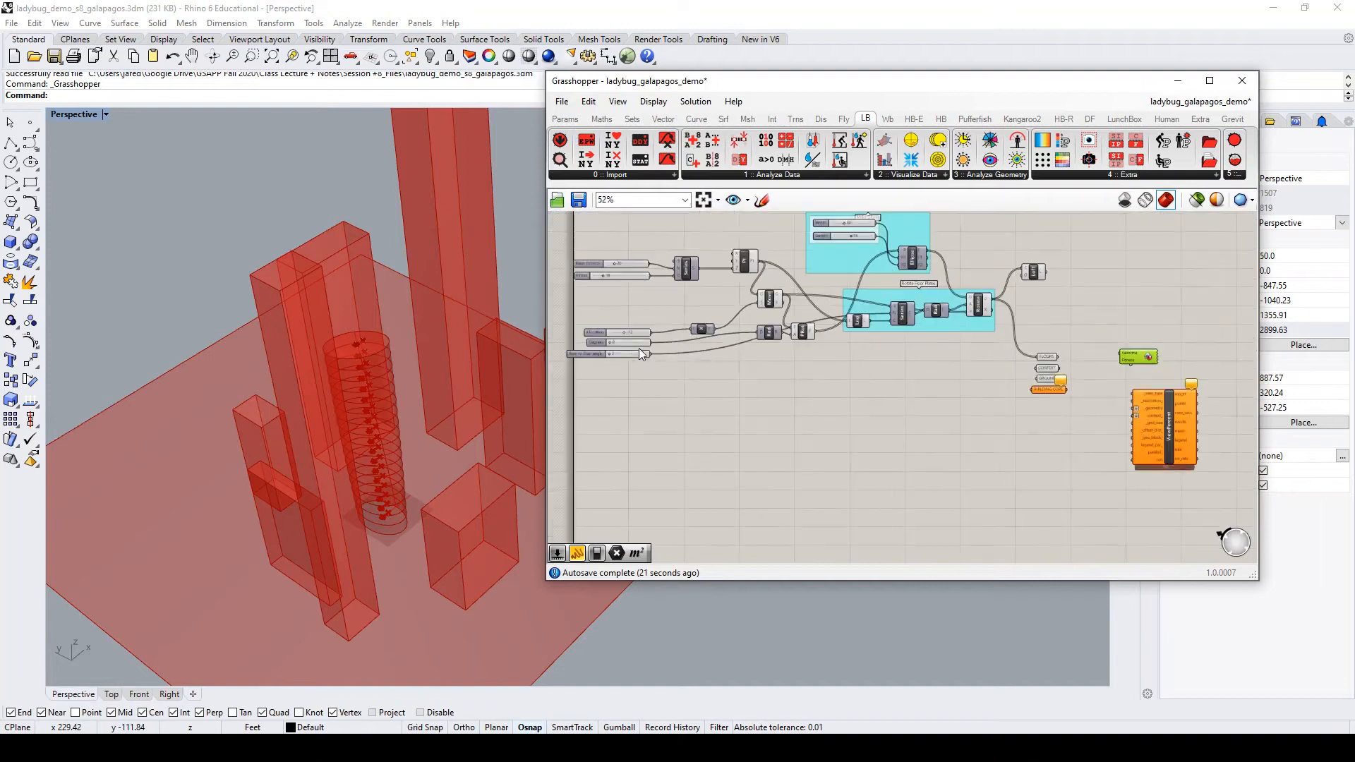
scroll(882, 339, "up", 2)
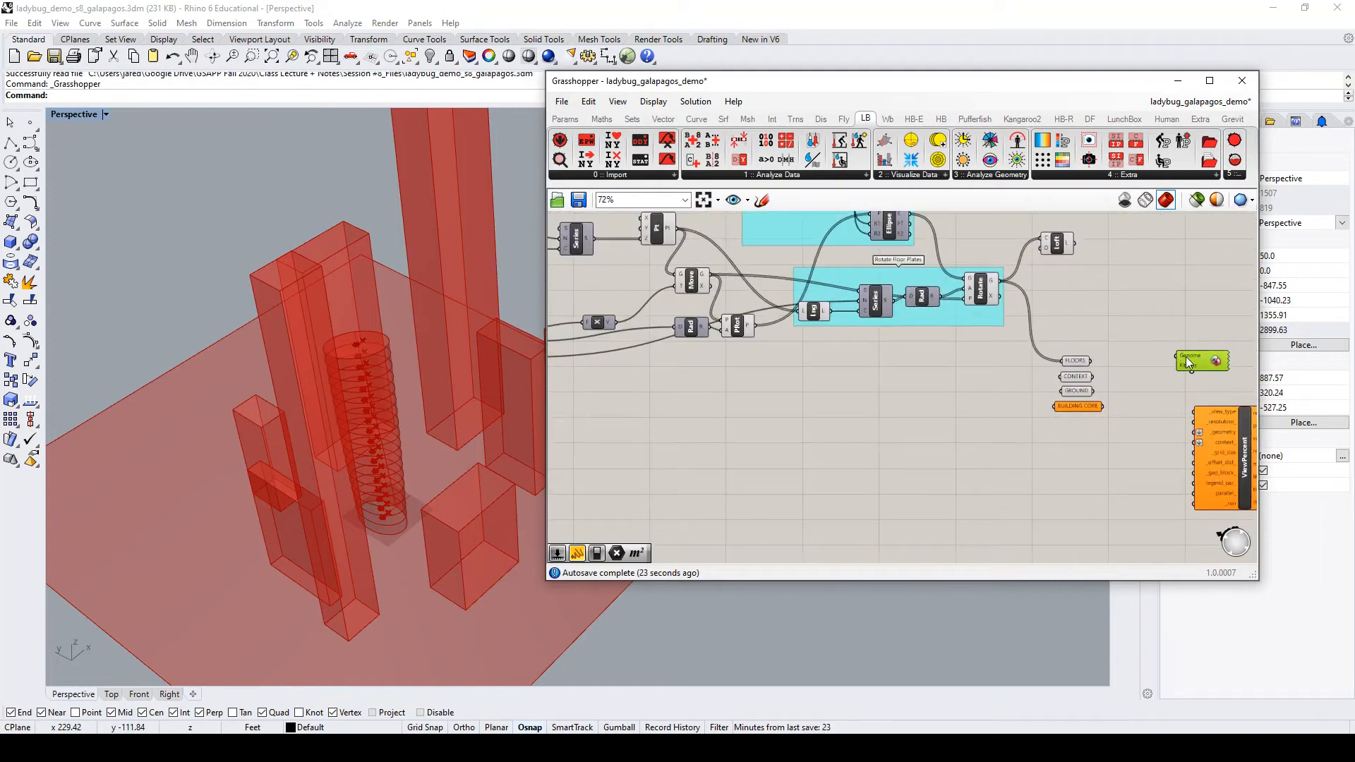
left_click_drag(1124, 383, 706, 316)
Connect the Galapagos Genome to the x location, Degrees and floor to floor angle sliders
scroll(782, 350, "up", 4)
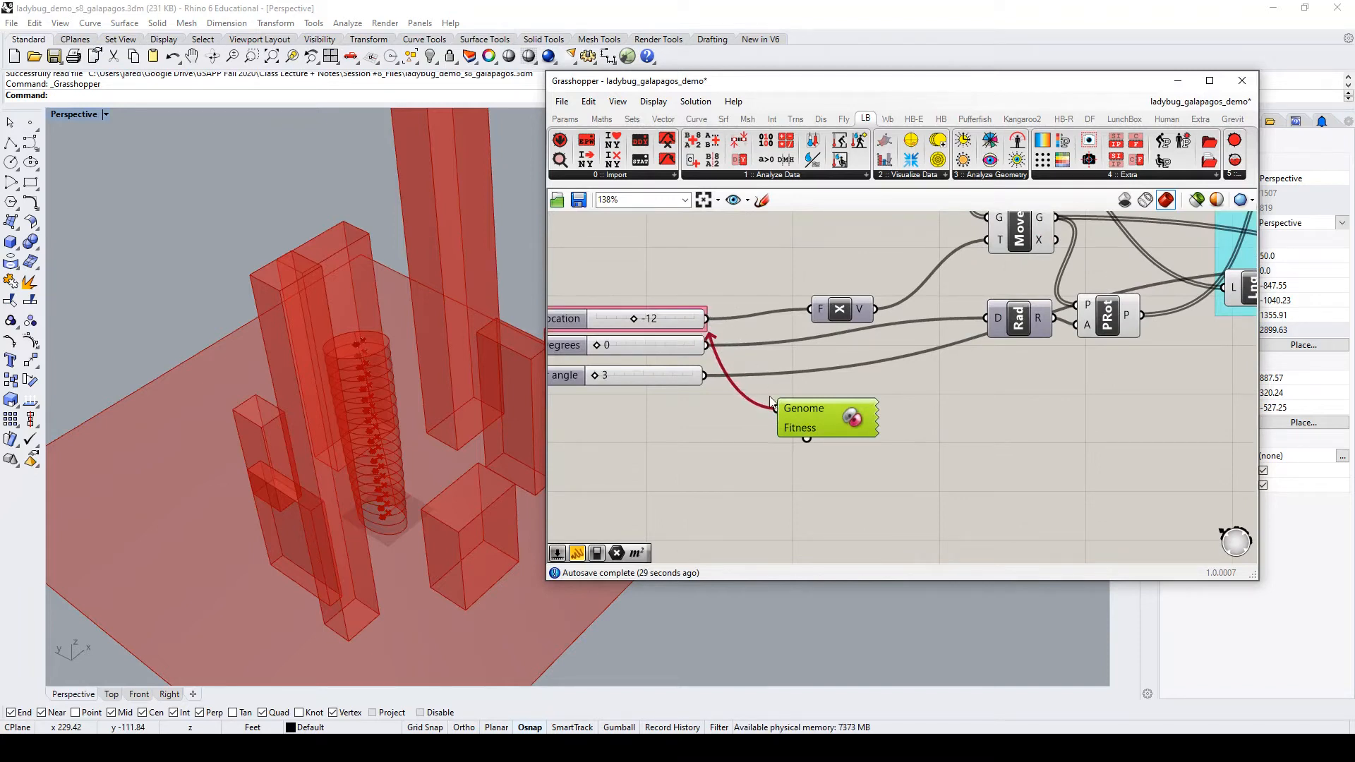
left_click_drag(778, 412, 706, 345)
left_click_drag(777, 411, 709, 319)
left_click_drag(778, 409, 706, 345)
left_click_drag(774, 415, 703, 382)
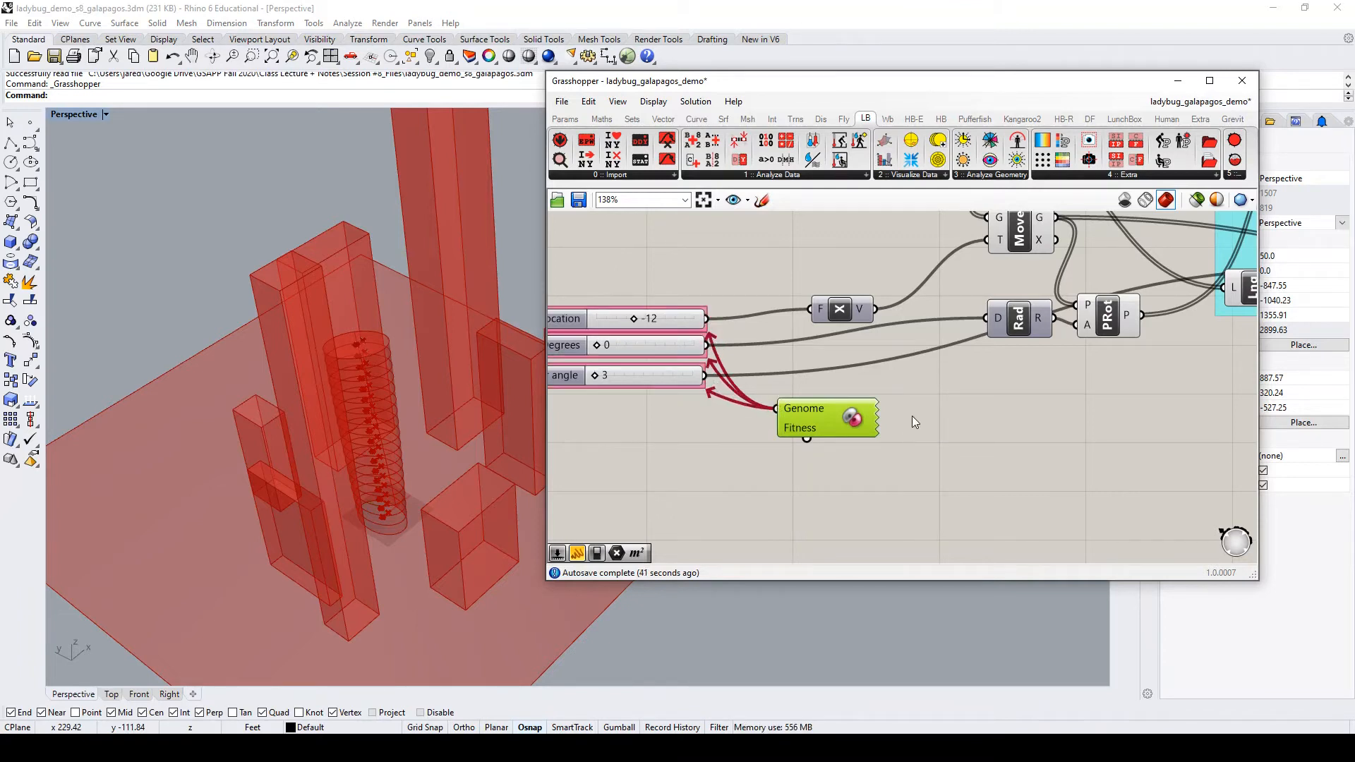
Set x location to 12, Degrees to 14 and floor to floor angle to 6
scroll(914, 422, "down", 3)
scroll(882, 418, "up", 2)
left_click_drag(905, 423, 950, 406)
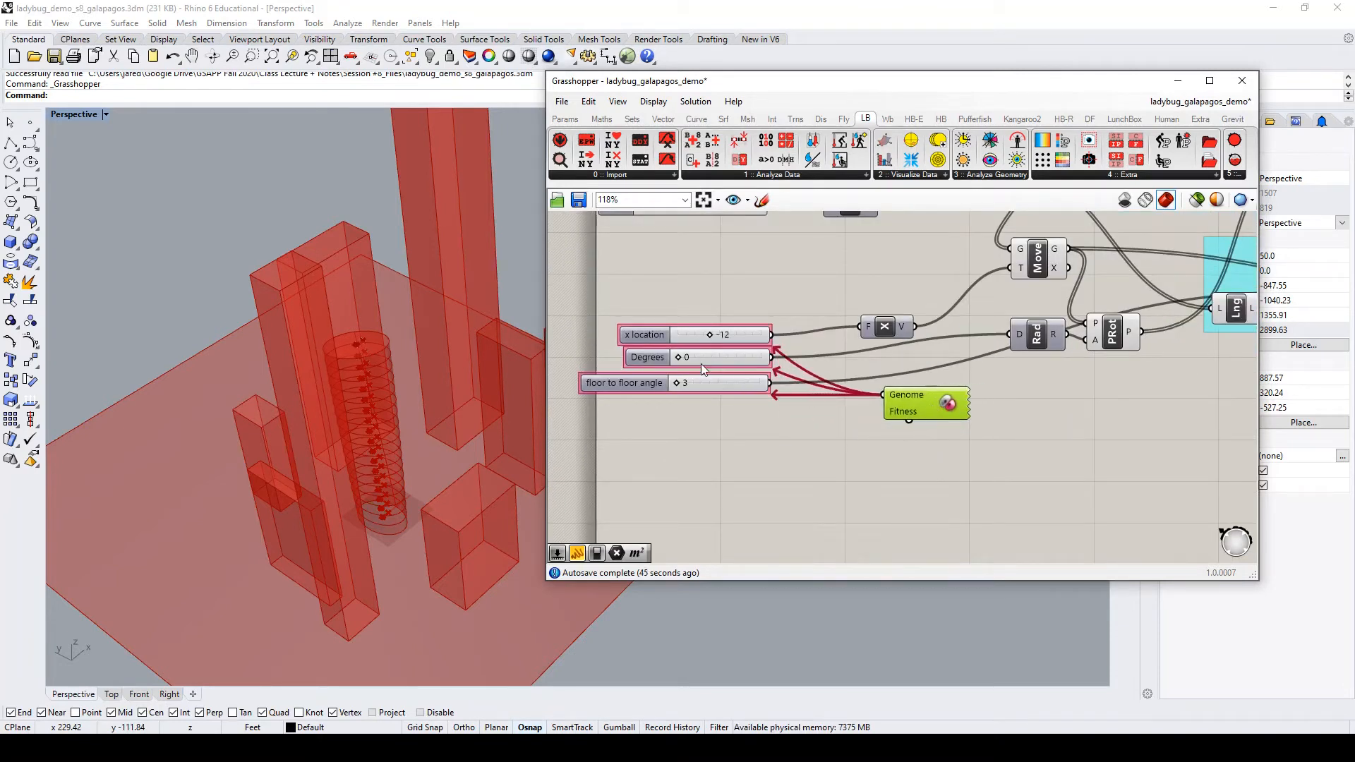
left_click_drag(678, 357, 730, 336)
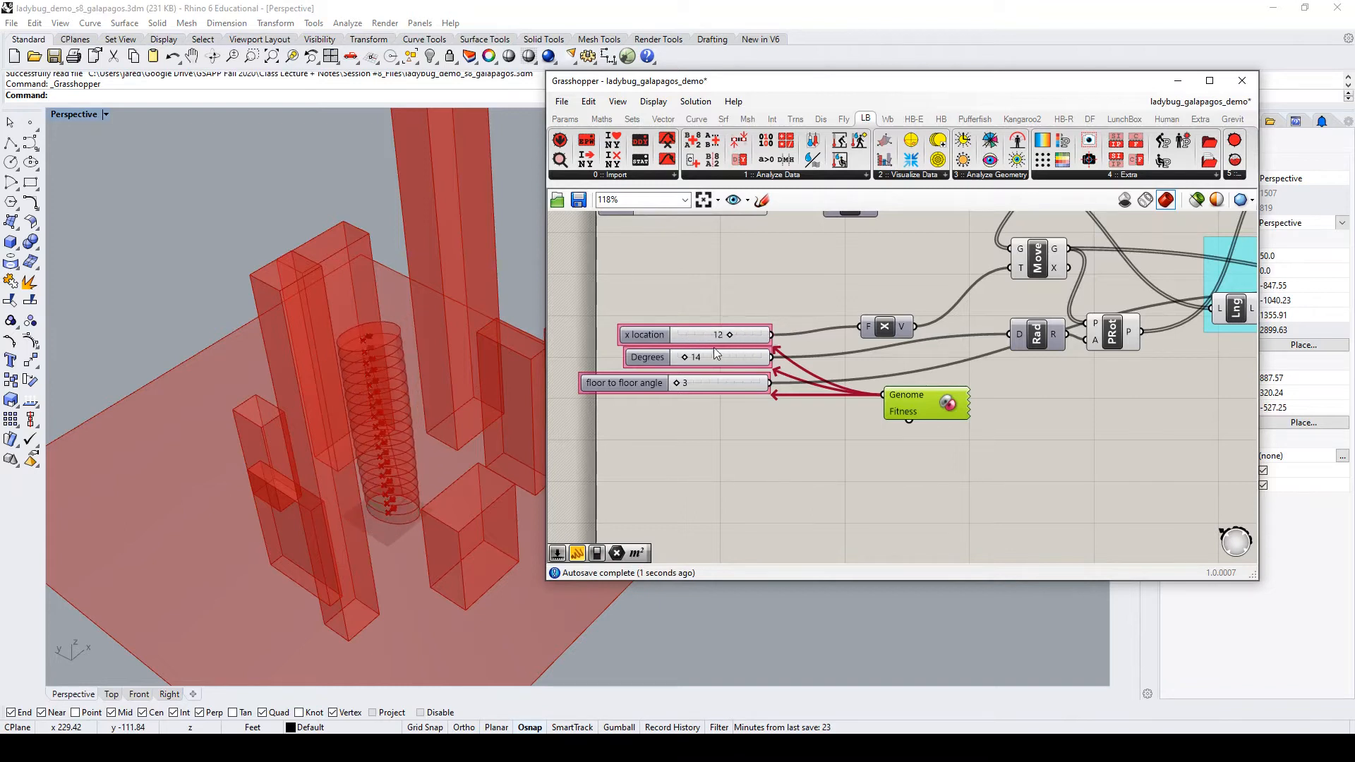
mouse_move(679, 383)
left_mouse_down()
mouse_move(756, 383)
mouse_move(706, 382)
left_mouse_up()
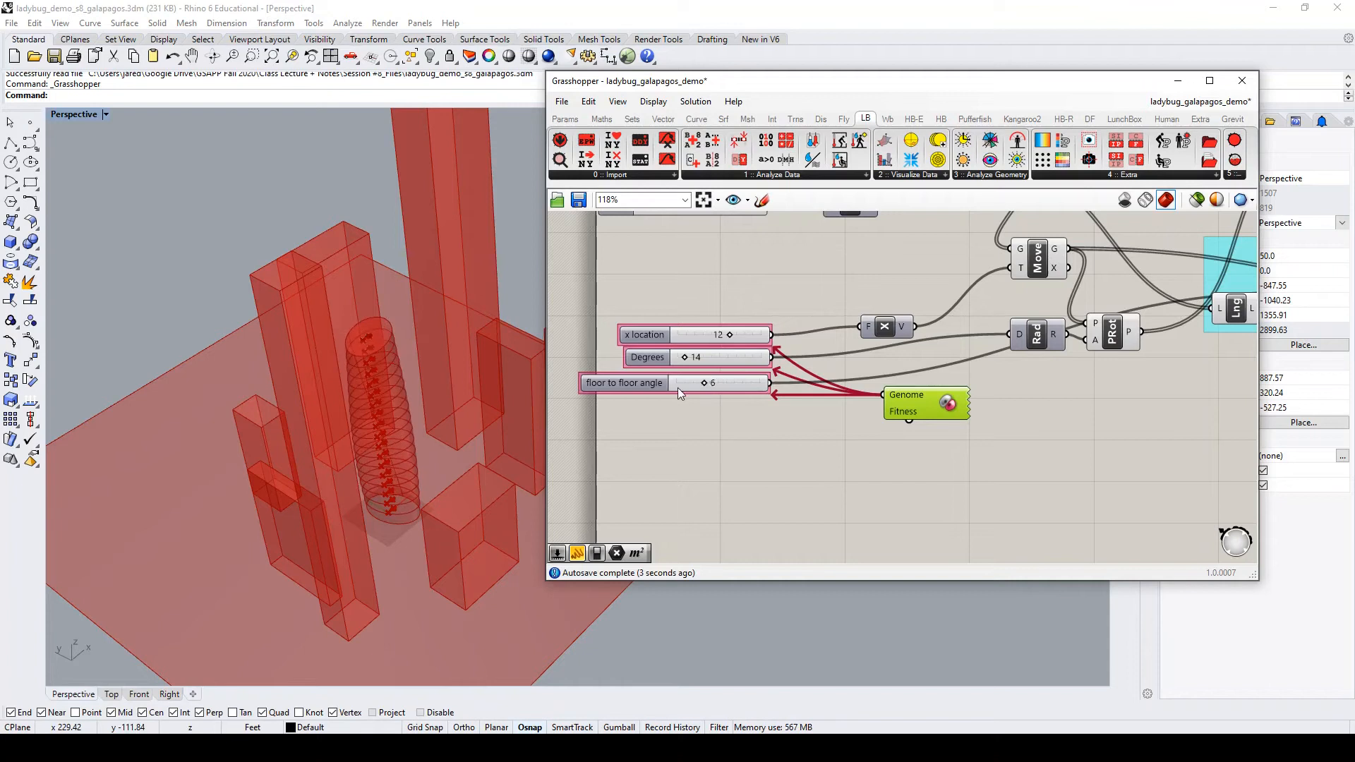
Move the Galapagos component back beside the View Percent component and deselect it
scroll(678, 387, "down", 2)
left_click_drag(862, 403, 1183, 390)
scroll(836, 424, "down", 3)
scroll(903, 429, "down", 2)
scroll(1101, 449, "up", 2)
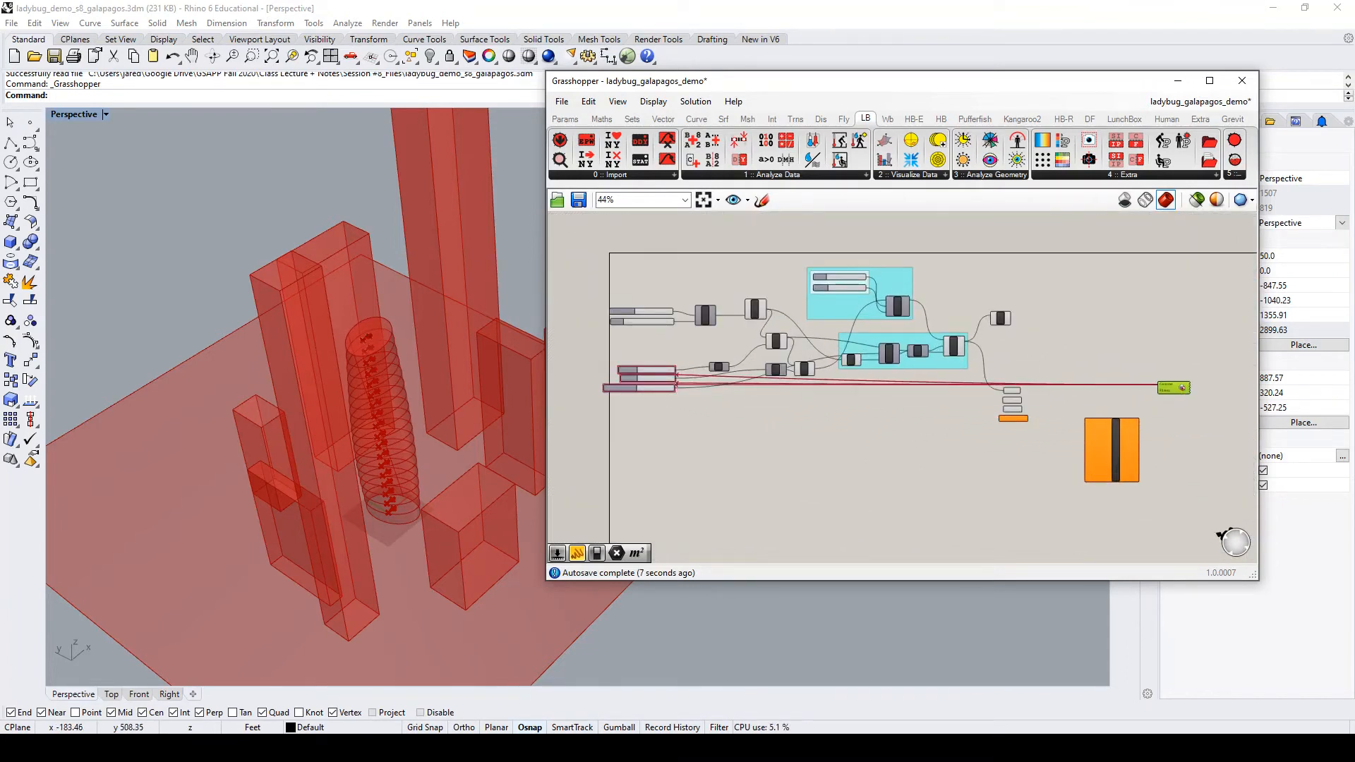
double_click(1183, 389)
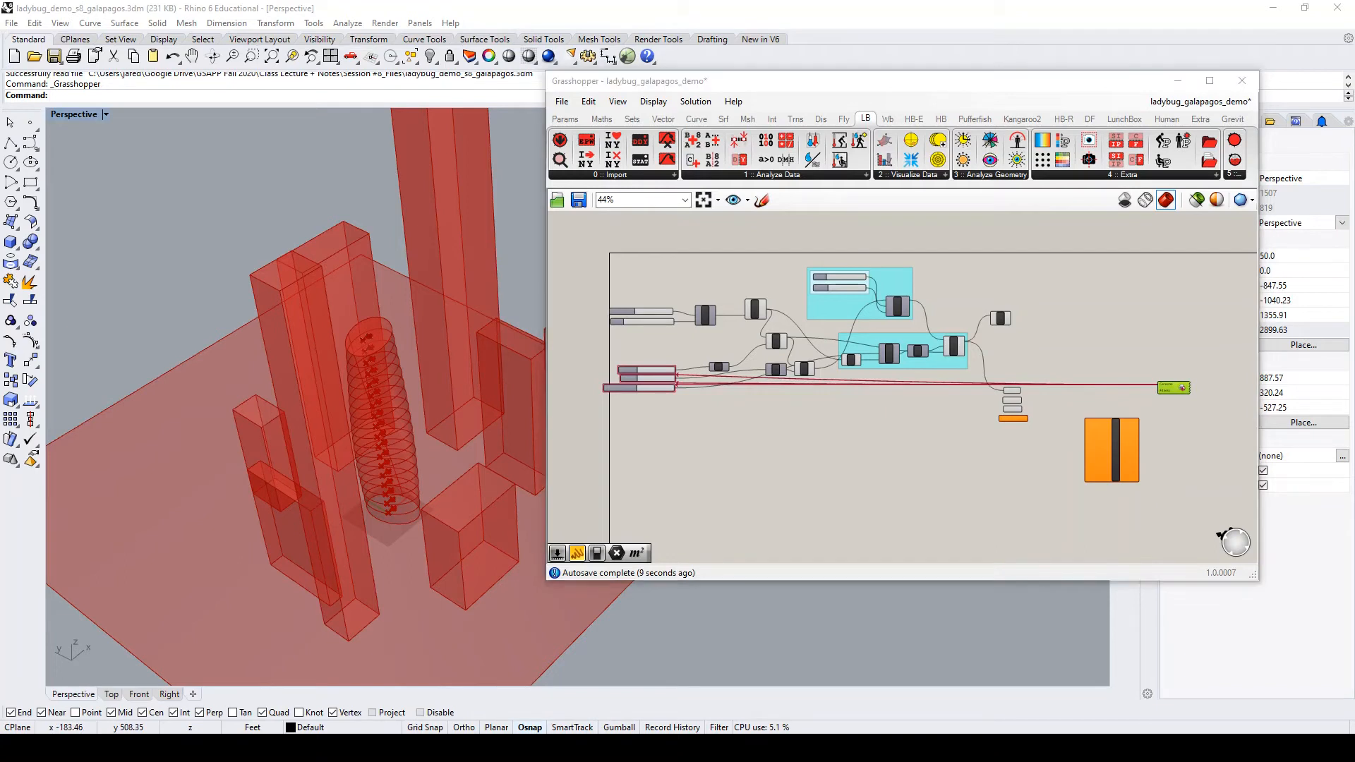
left_click(899, 441)
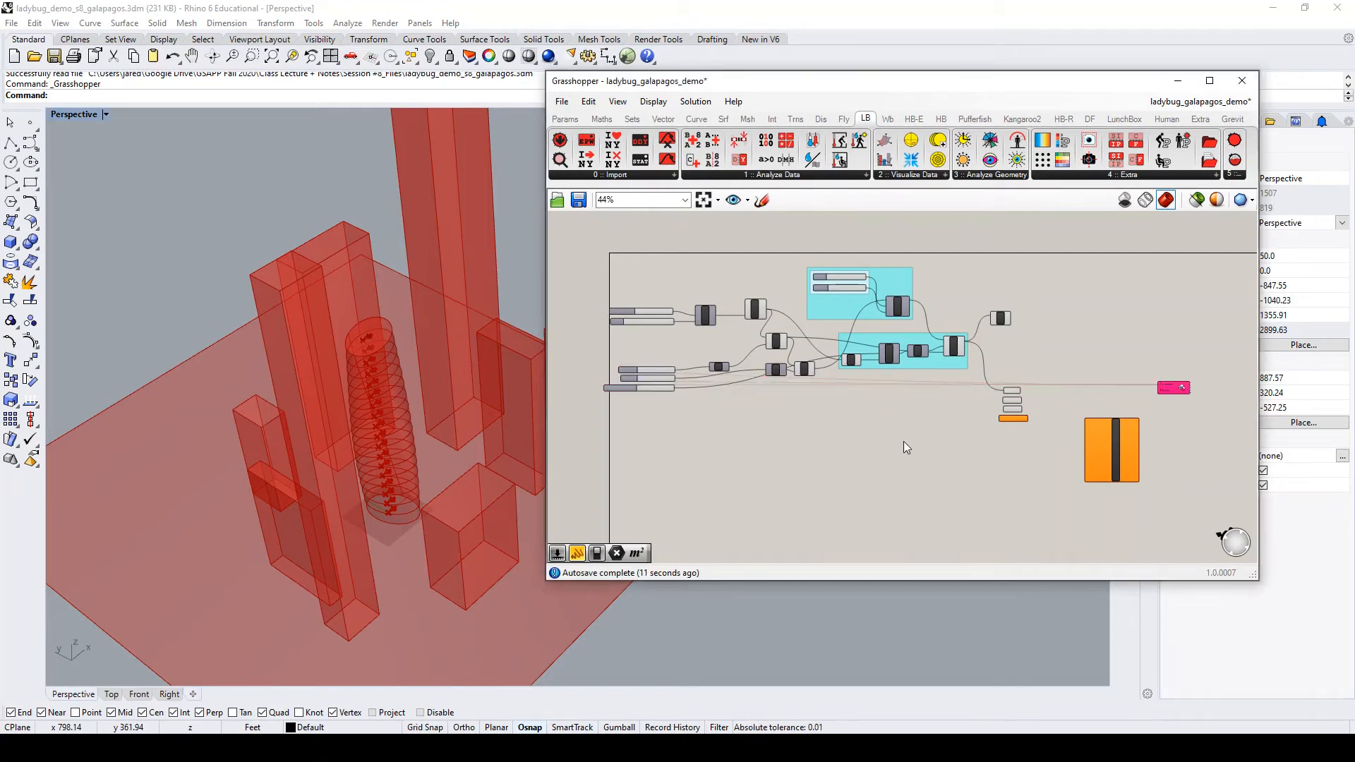
Move the View Percent component closer to the FLOORS, CONTEXT, GROUND and BUILDING CORE parameters
scroll(1001, 409, "up", 4)
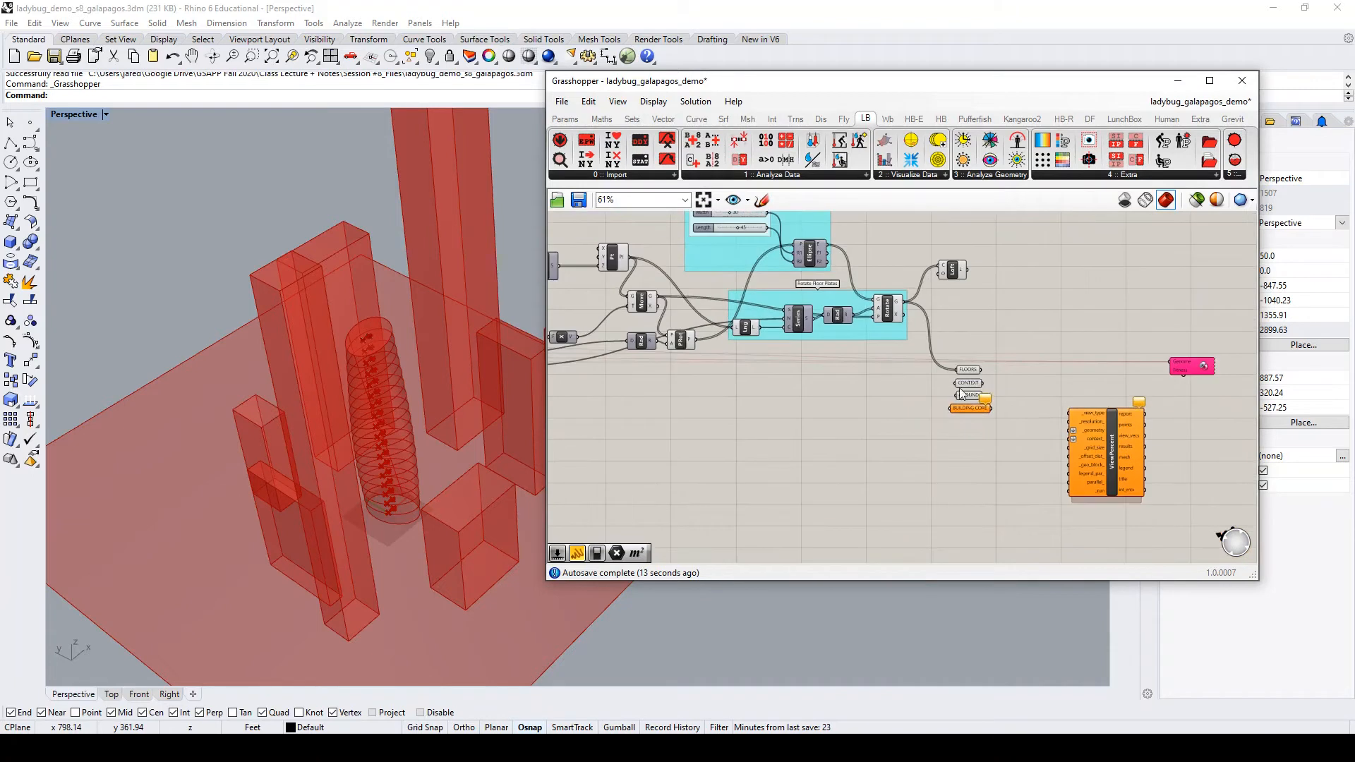
left_click_drag(1117, 445, 1073, 446)
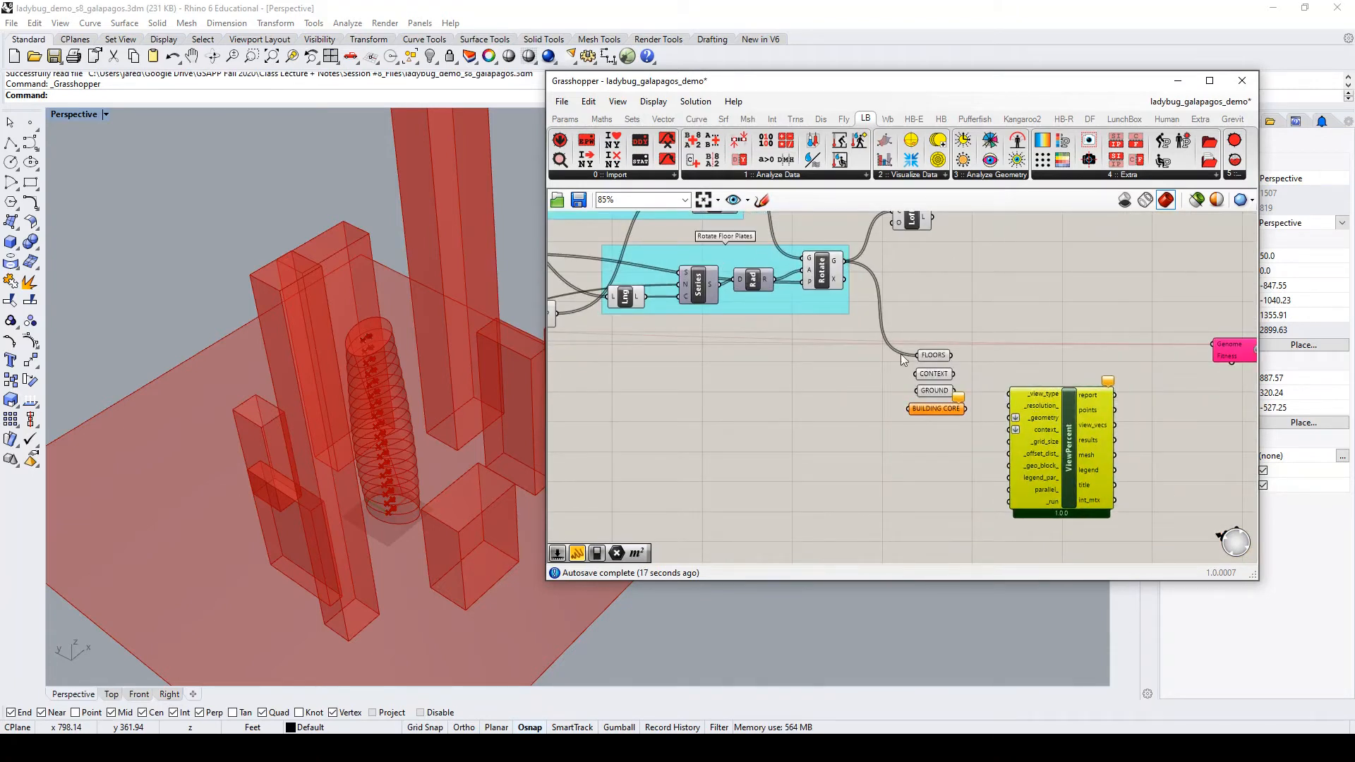
scroll(1101, 353, "down", 4)
scroll(840, 362, "up", 3)
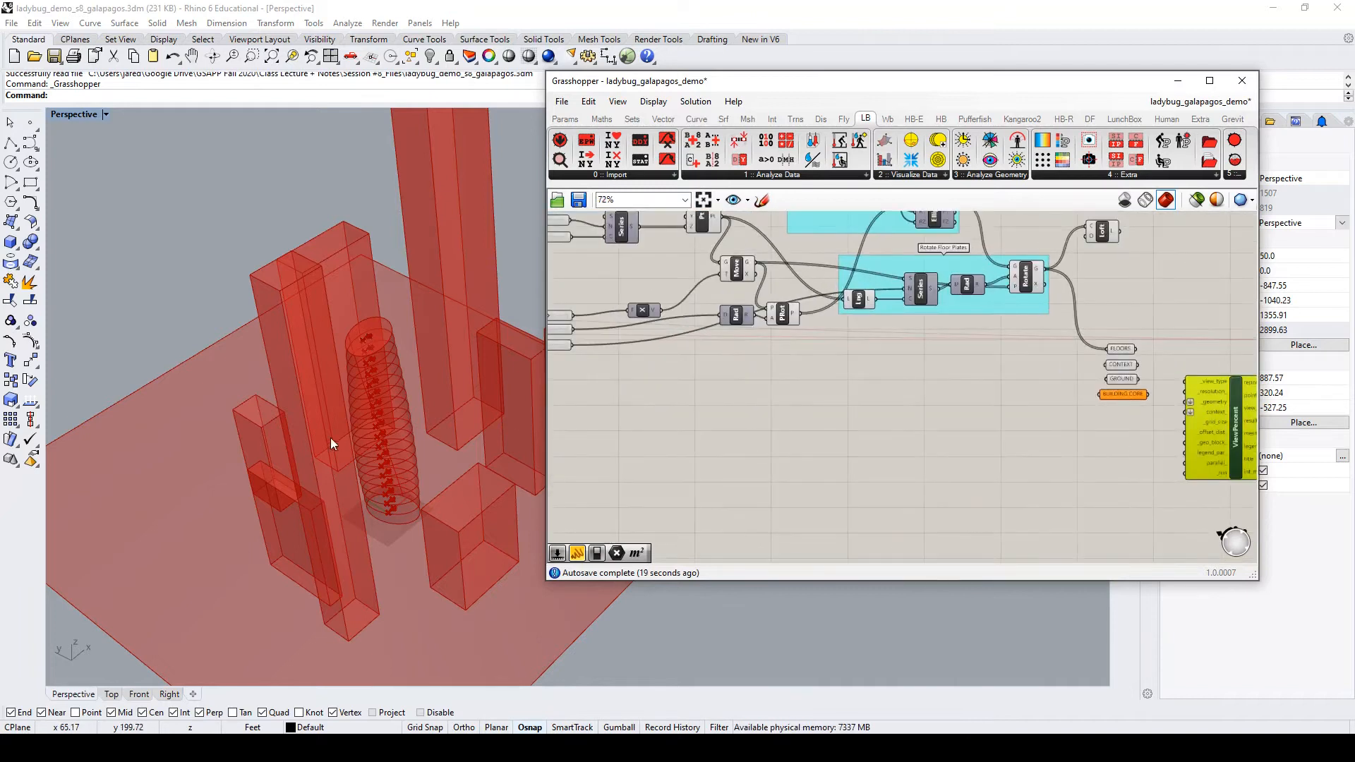
Examine the tower's stacked floor outlines and centre points from base to top in the perspective view
scroll(361, 396, "up", 4)
scroll(361, 396, "down", 2)
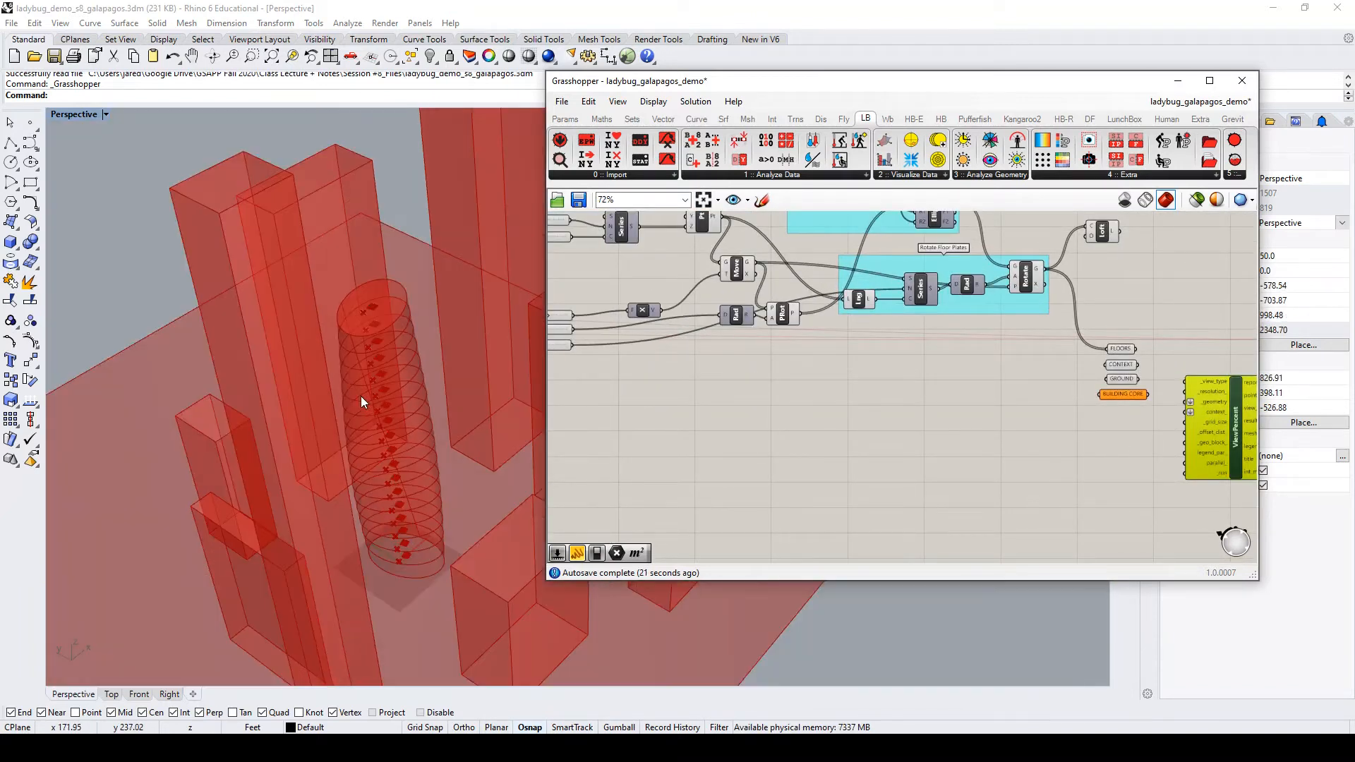
scroll(412, 537, "up", 3)
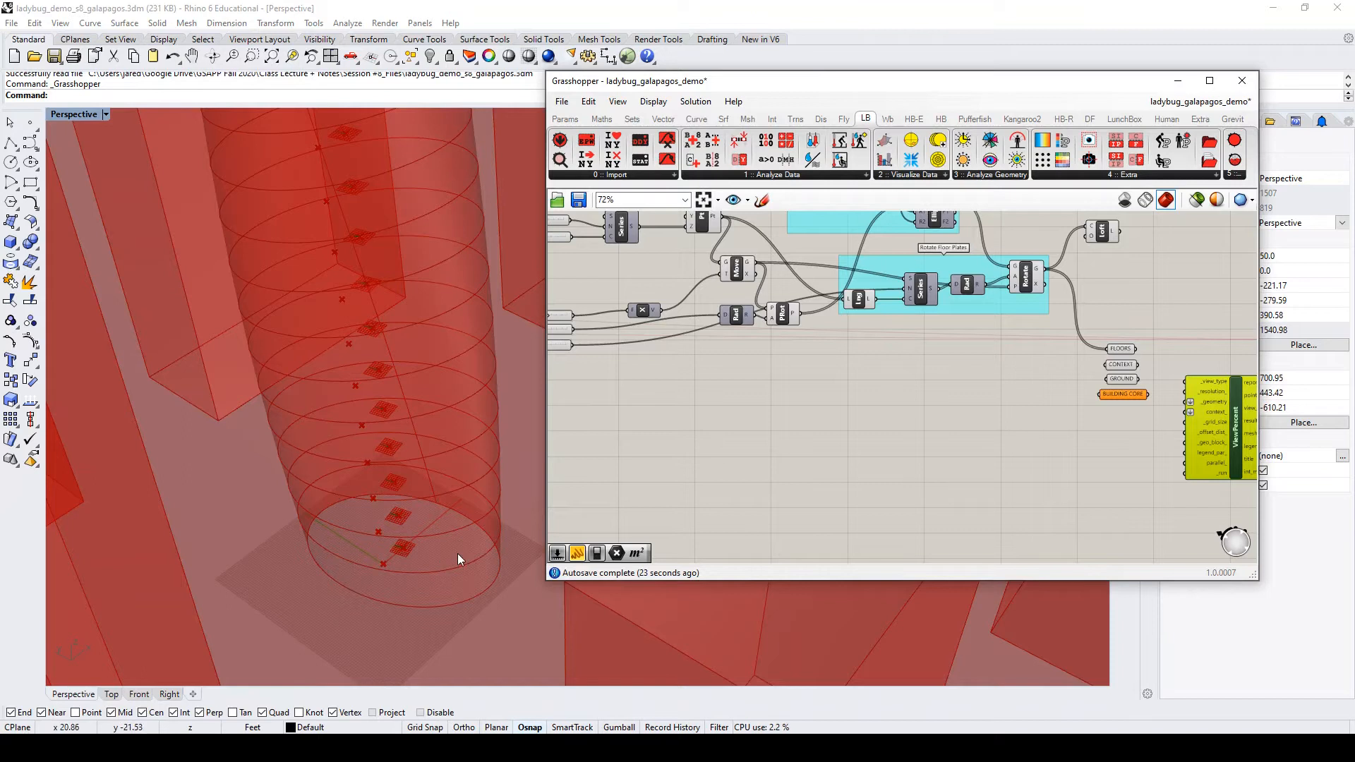
scroll(418, 521, "down", 2)
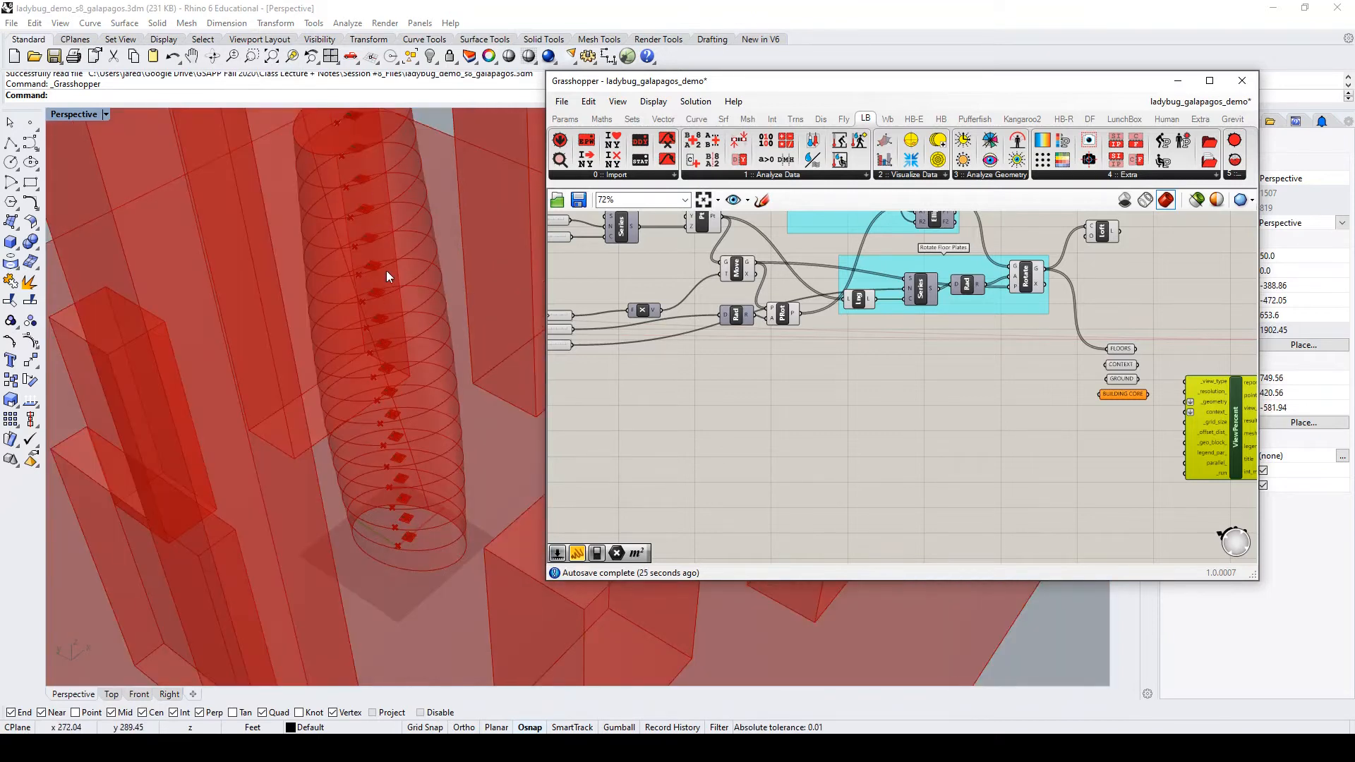
scroll(387, 369, "down", 3)
scroll(393, 299, "up", 5)
scroll(399, 346, "down", 2)
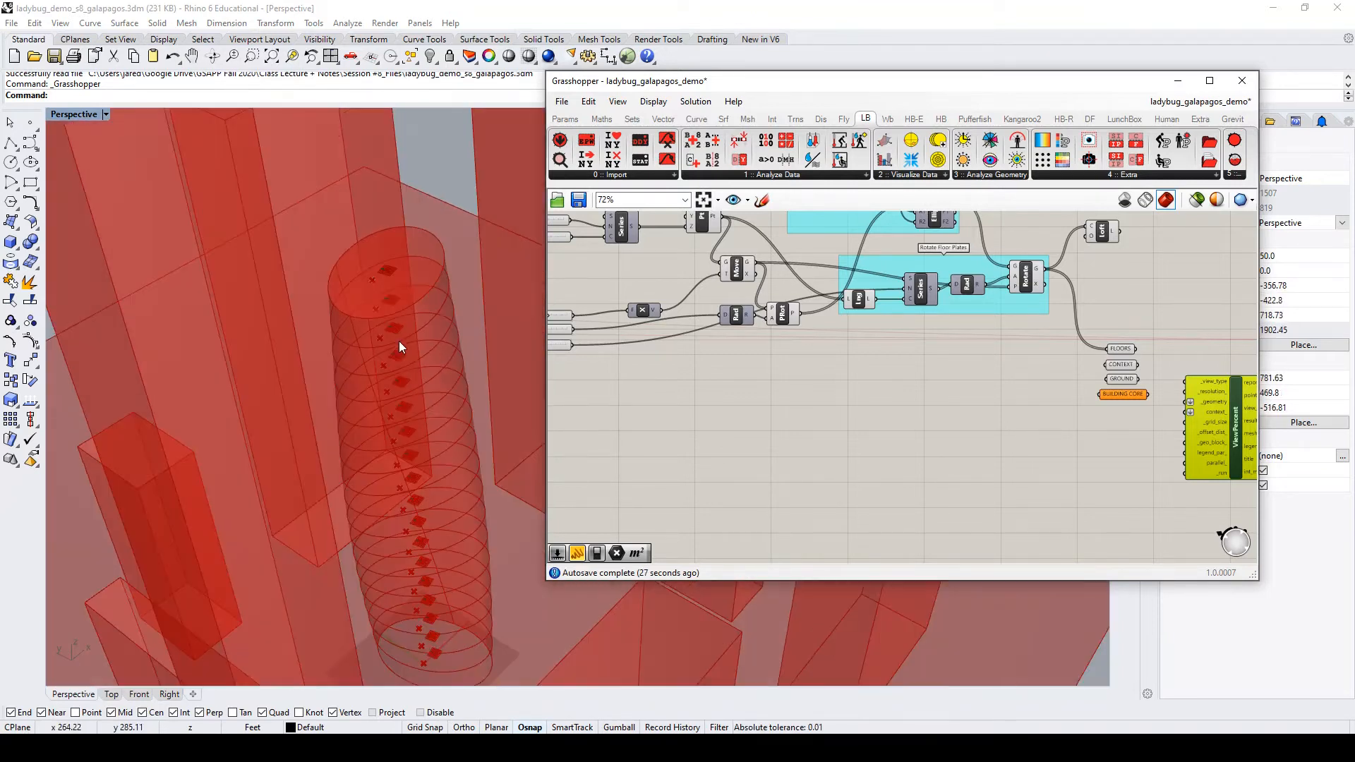
scroll(1018, 417, "down", 1)
scroll(790, 361, "up", 1)
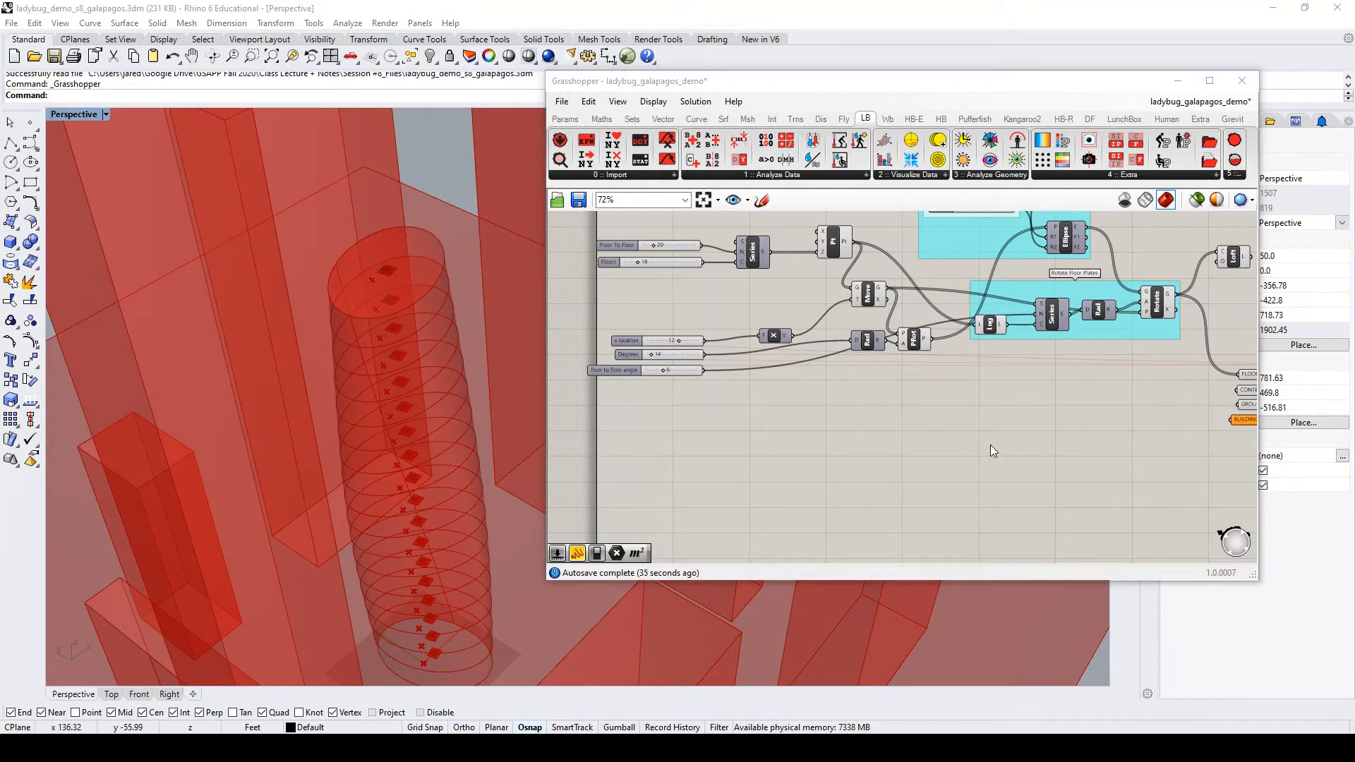
Add a List Item component in the free canvas space below the floor plate point rotation (PRot) component
scroll(782, 376, "down", 3)
scroll(888, 407, "up", 3)
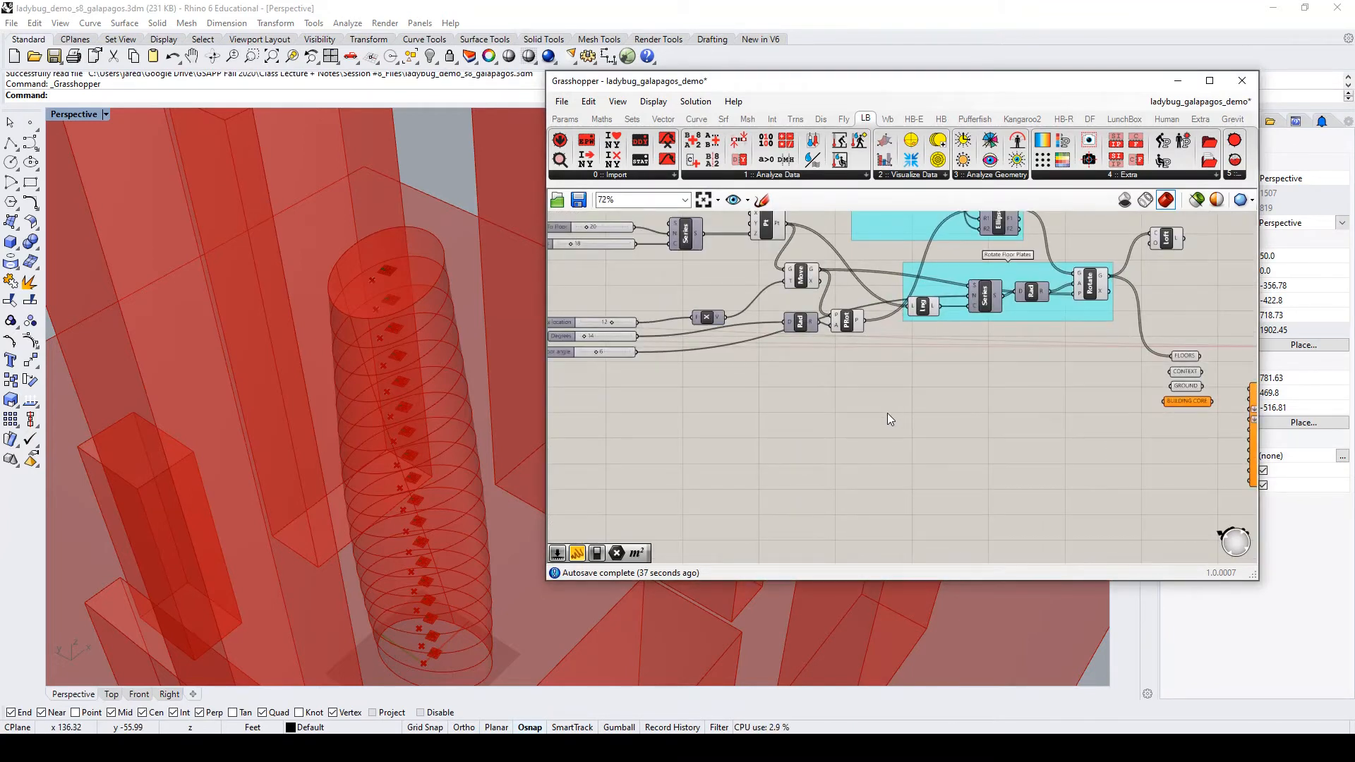
double_click(887, 413)
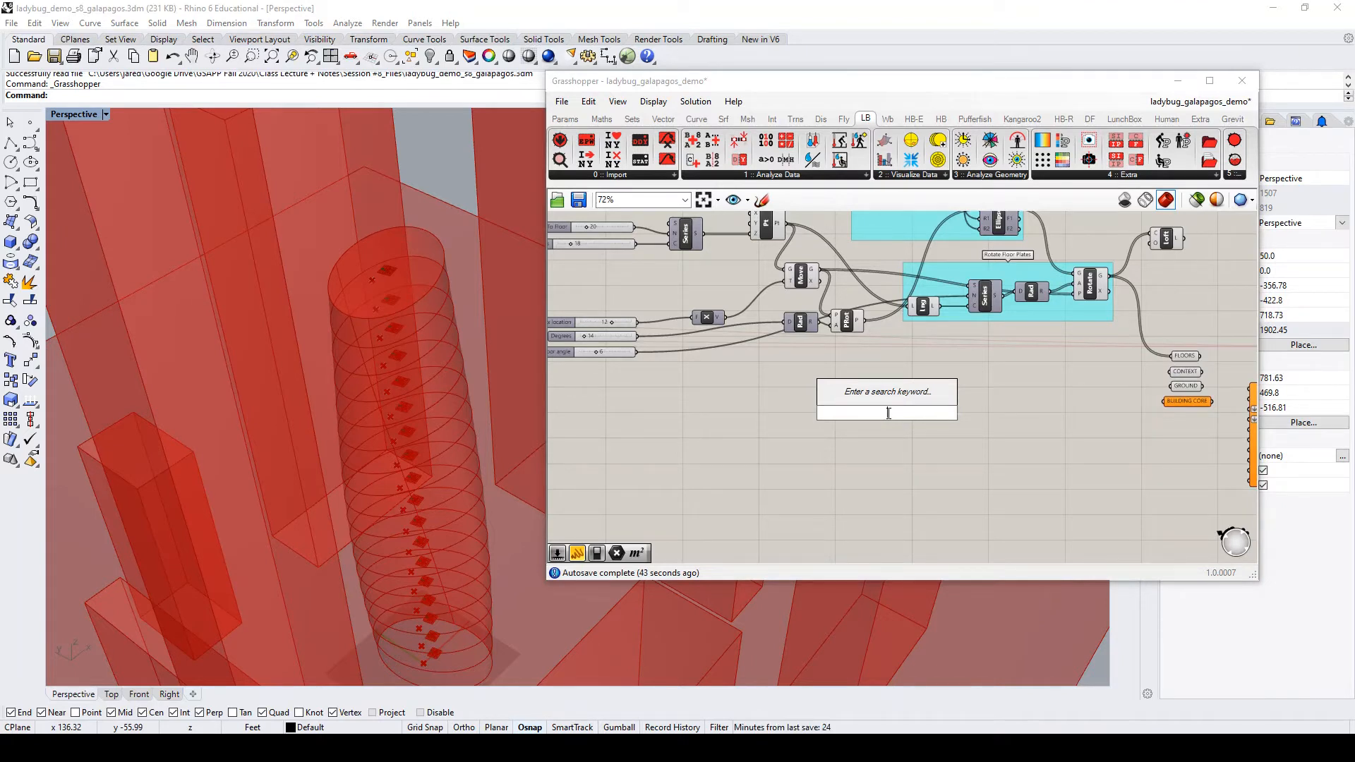
type("item")
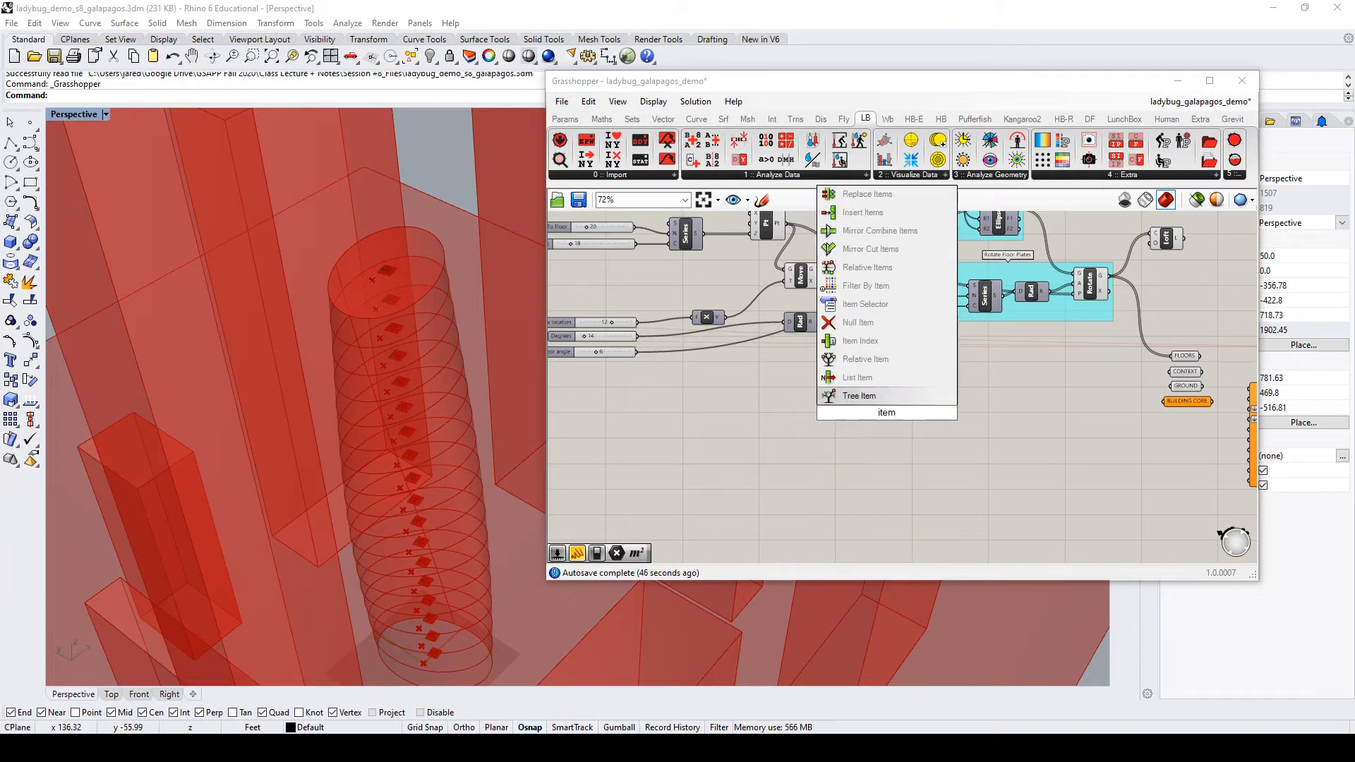
left_click(879, 379)
left_click_drag(875, 403, 912, 395)
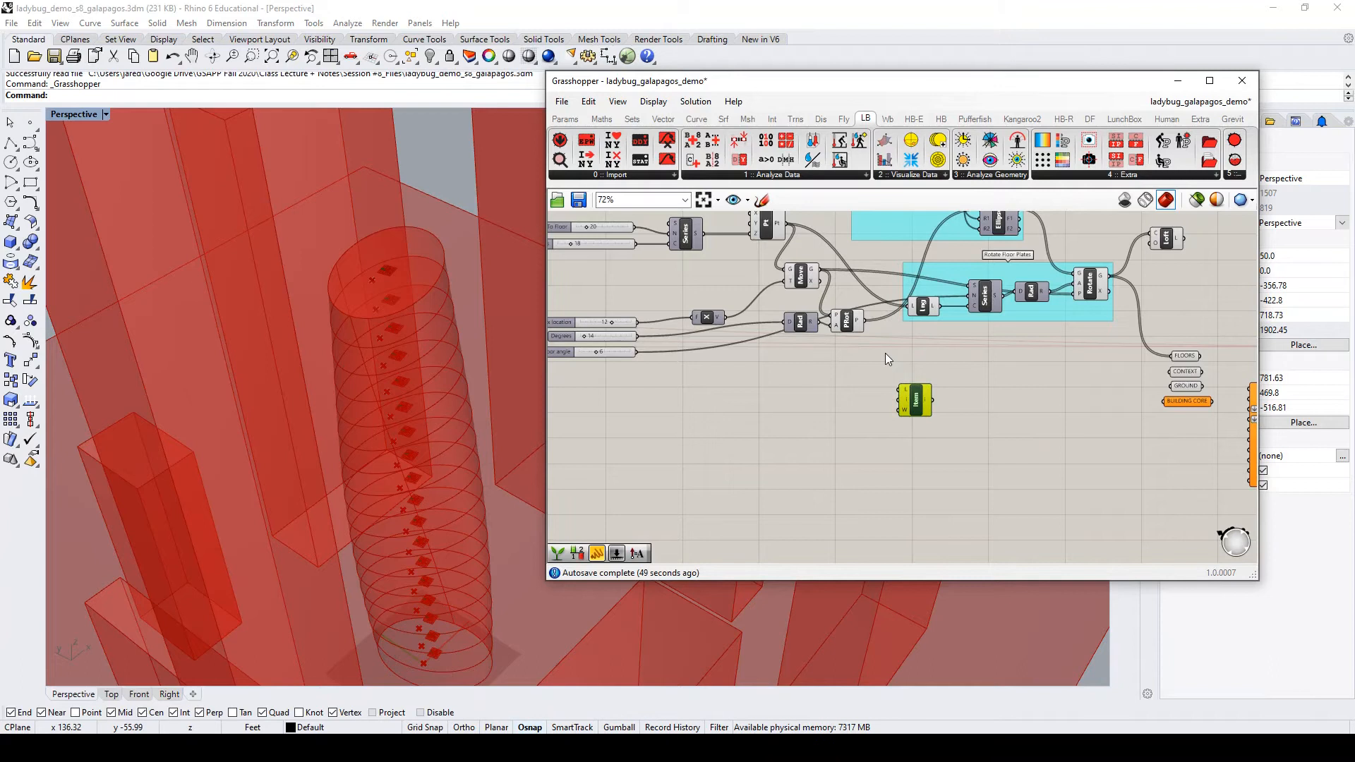
Feed the PRot points into the List Item's list input and place an identically wired copy directly below it
left_click(849, 324)
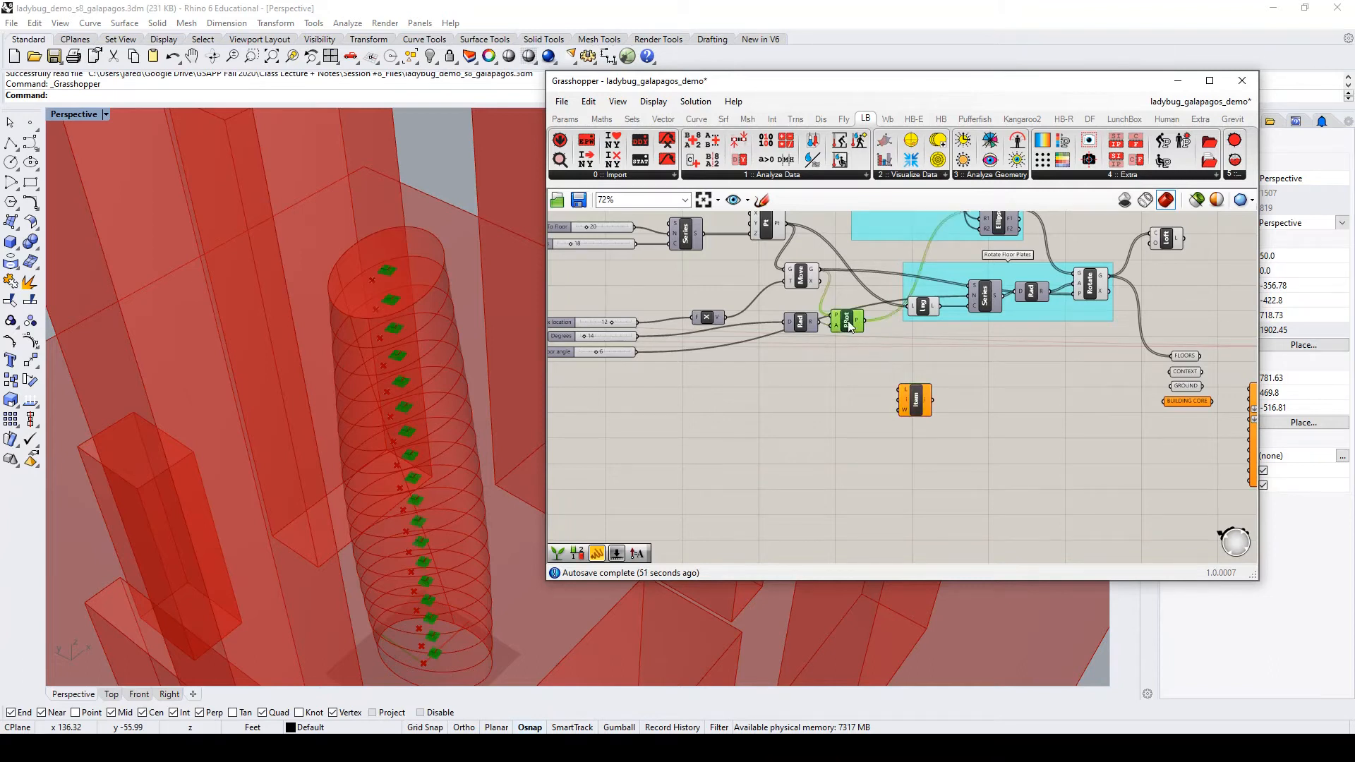
scroll(864, 330, "up", 2)
left_click_drag(866, 316, 935, 487)
left_click(926, 421)
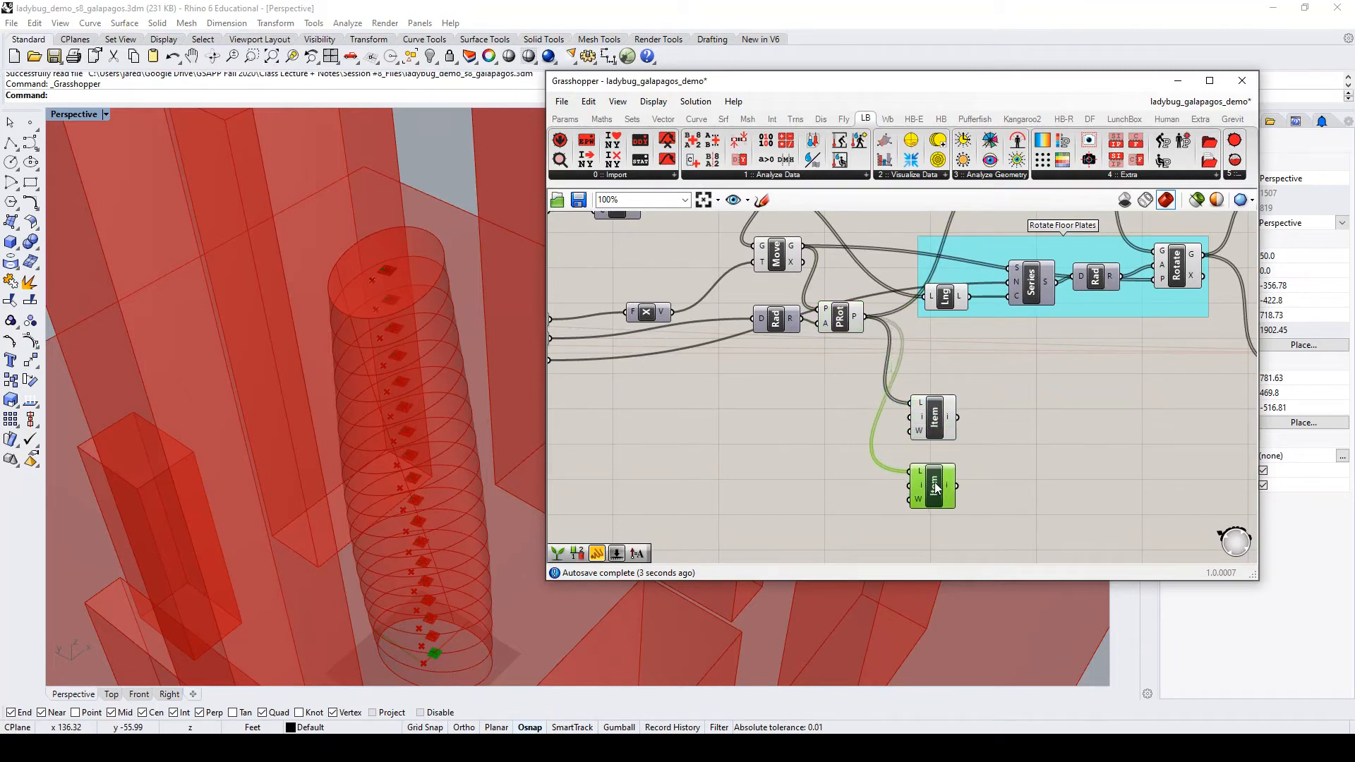
Set the lower List Item's index to -1 and check which floor point each of the two List Items picks
right_click(920, 485)
mouse_move(1047, 622)
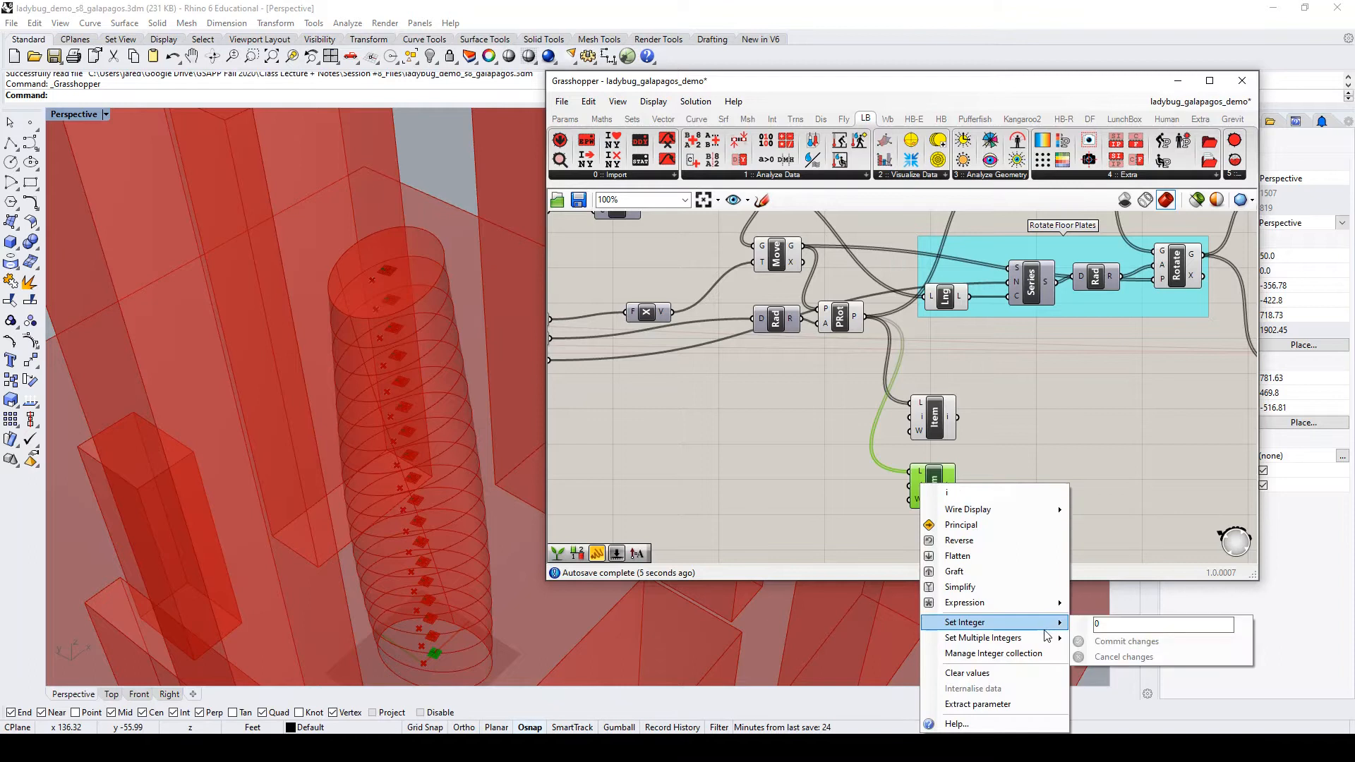
left_click(1120, 626)
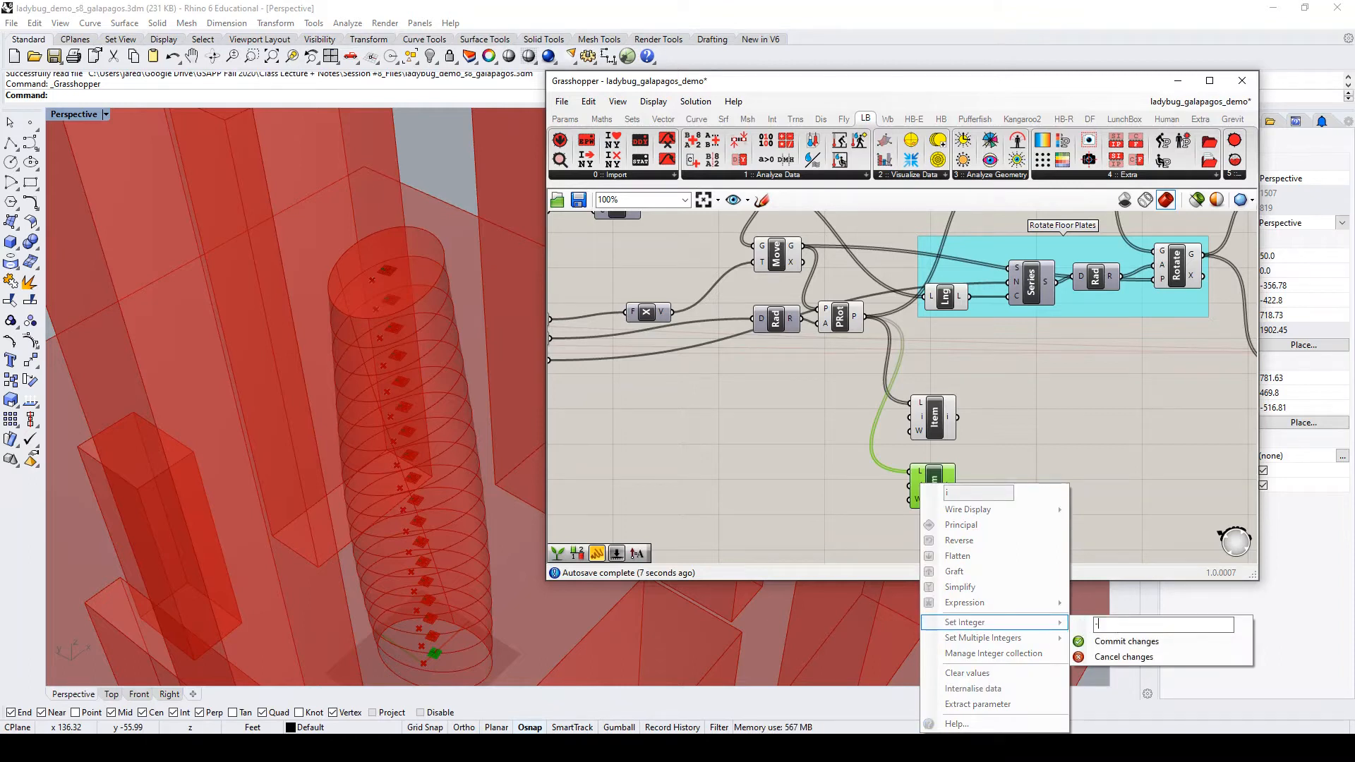
type("-1")
left_click(1095, 640)
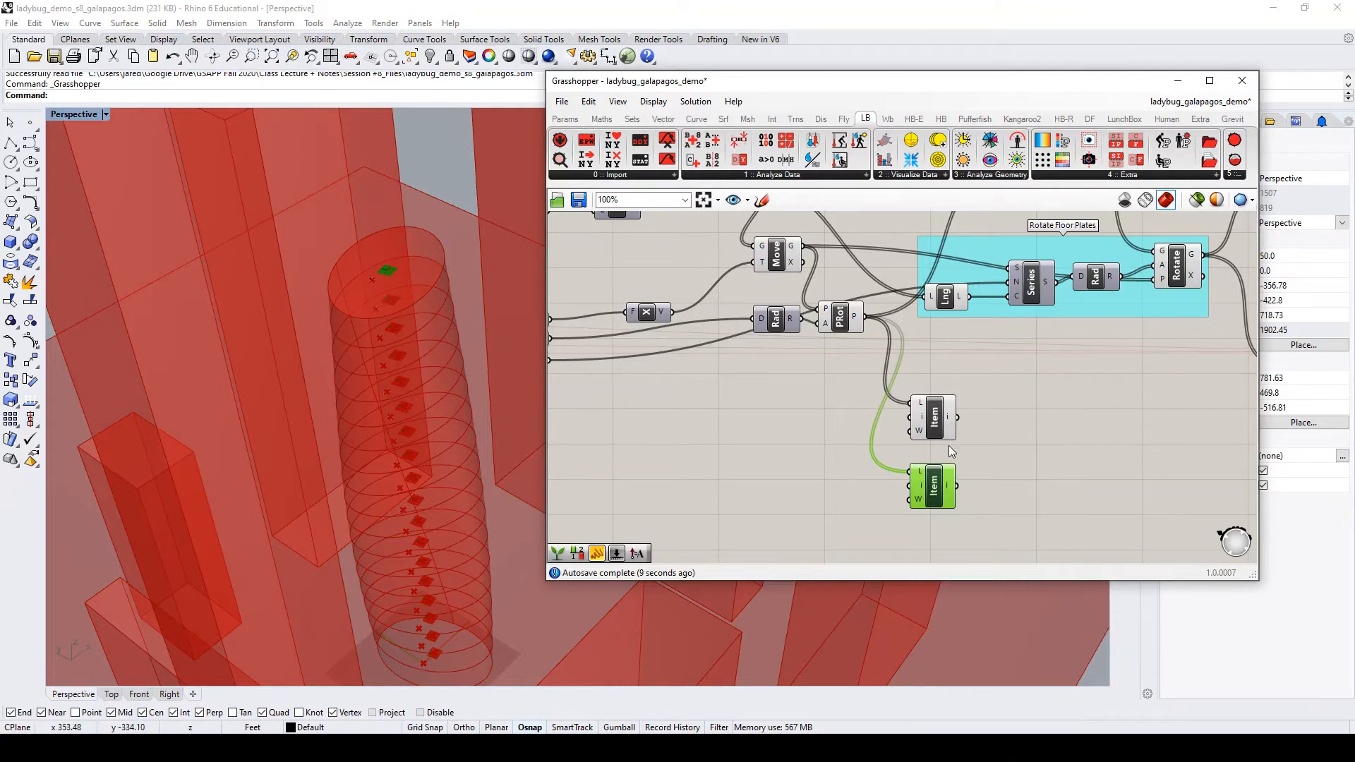
left_click(920, 432)
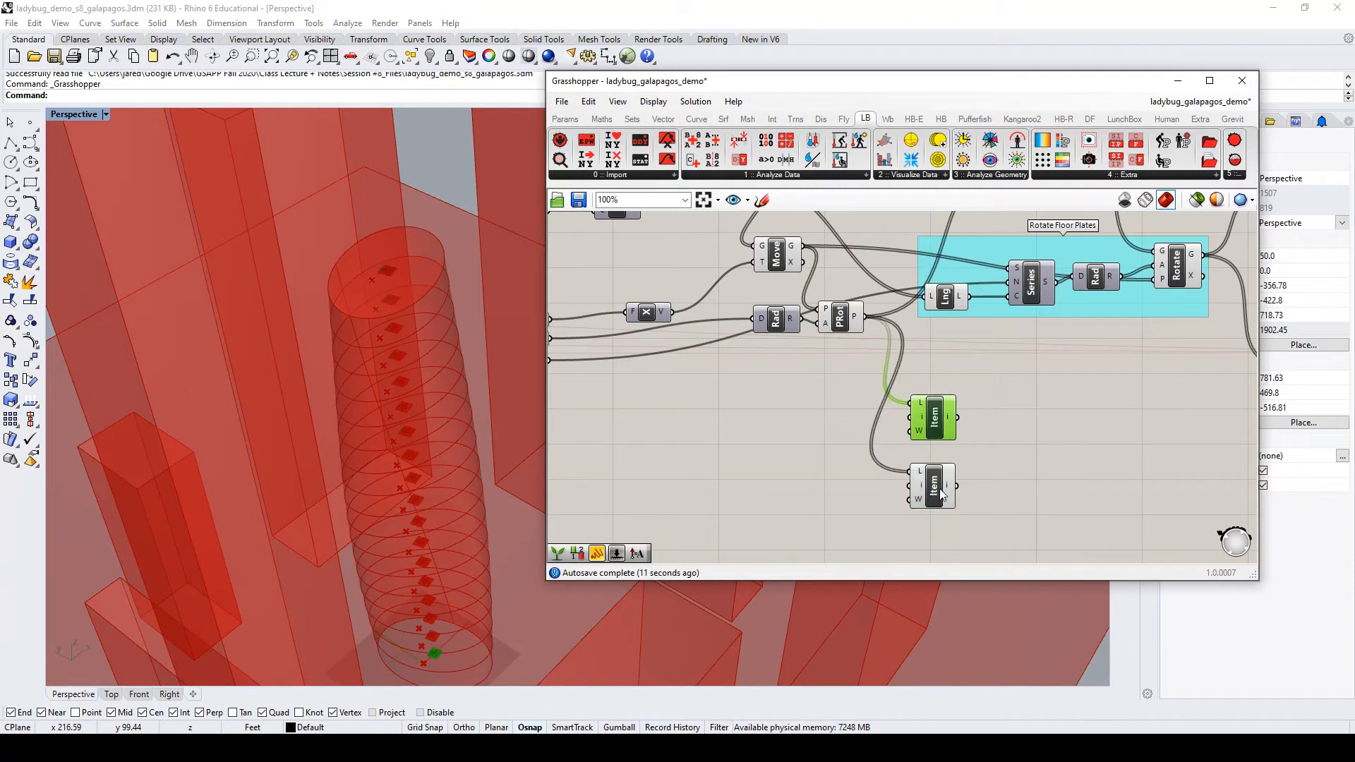
left_click(941, 494)
Add a Circle CNR component and connect the upper List Item's output to its centre input
double_click(1073, 462)
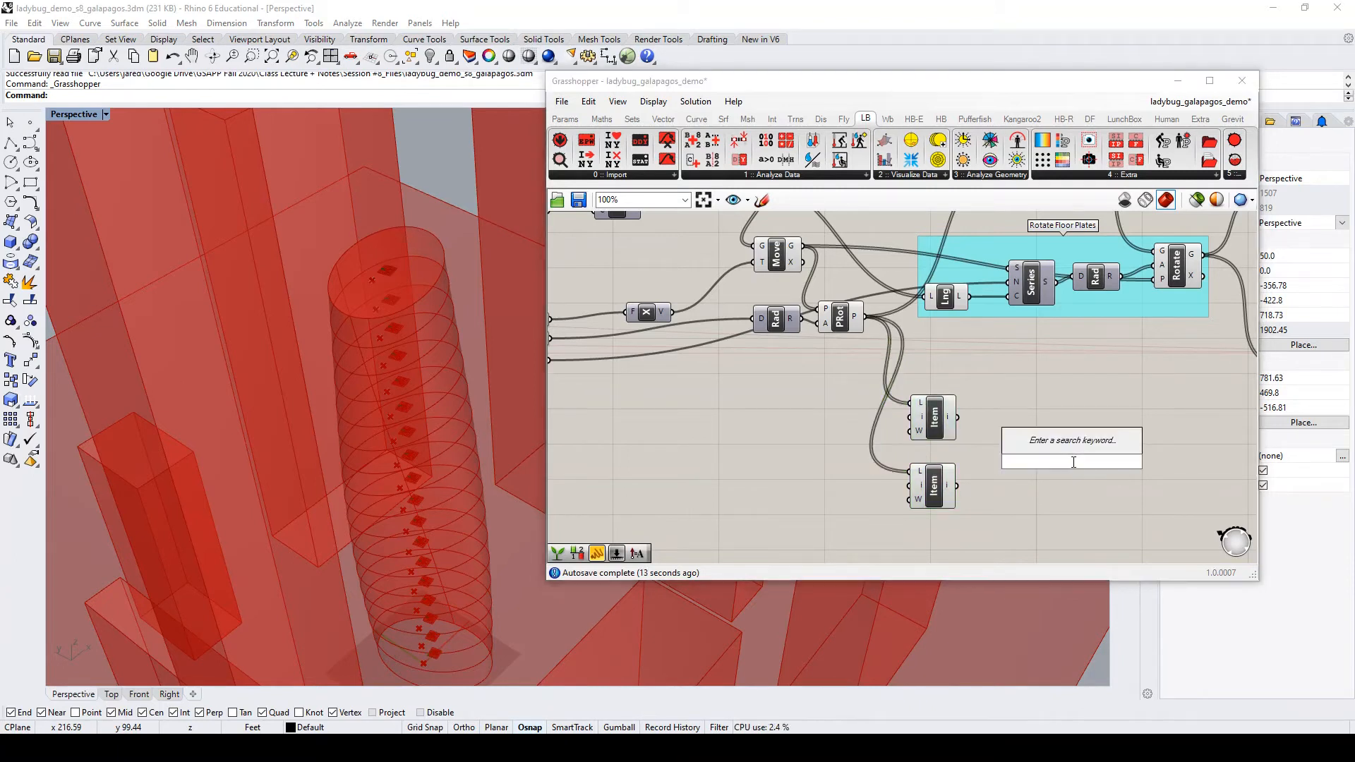
type("circl")
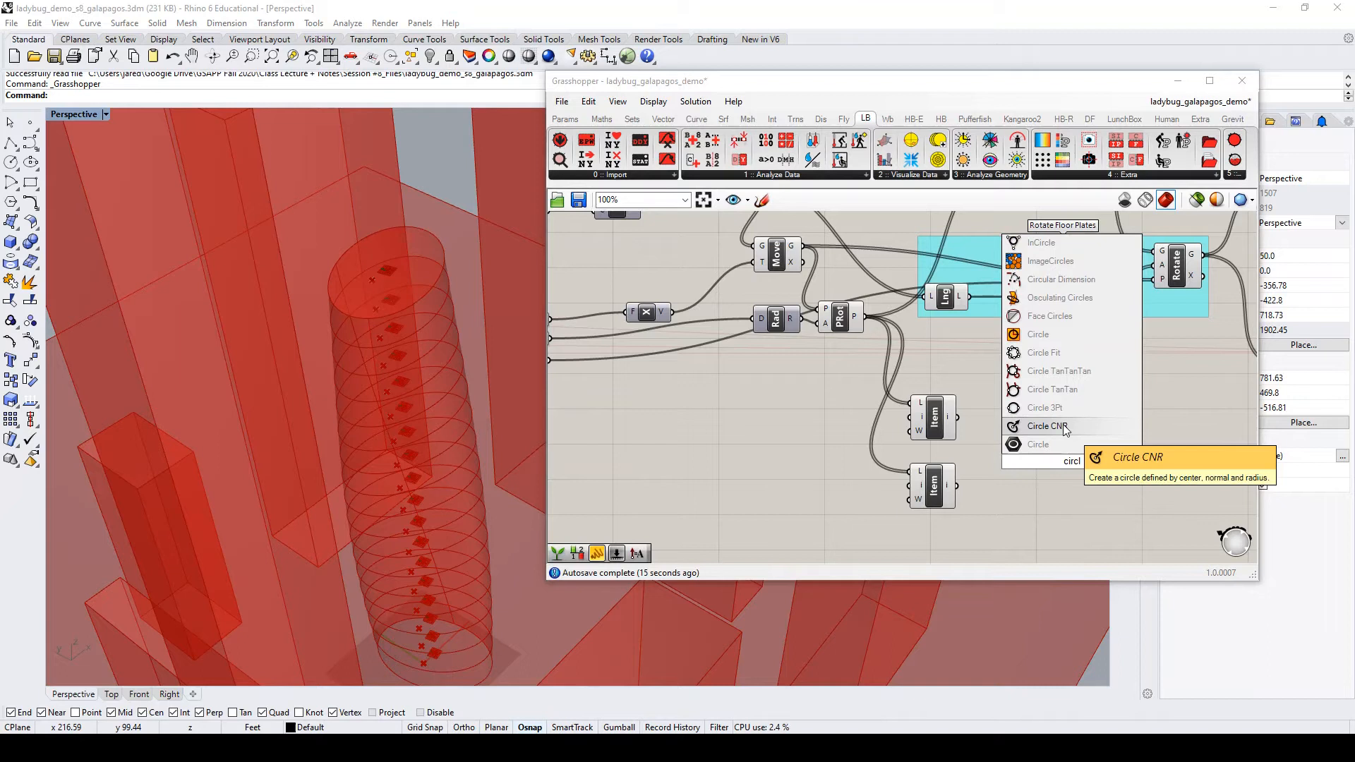
left_click(1064, 427)
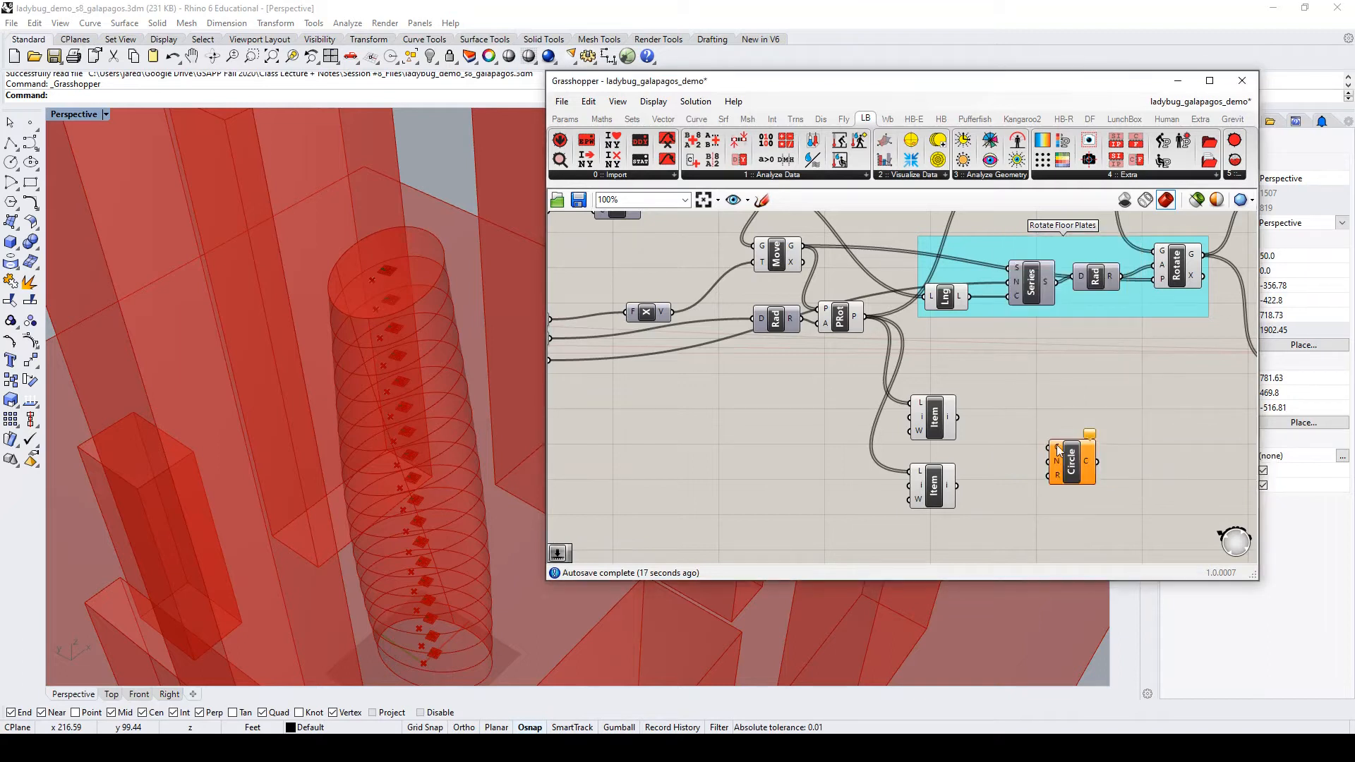
left_click_drag(957, 417, 1074, 449)
Drive the circle's radius with a slider of 15, and duplicate the circle with its centre on the lower List Item's point
double_click(1001, 464)
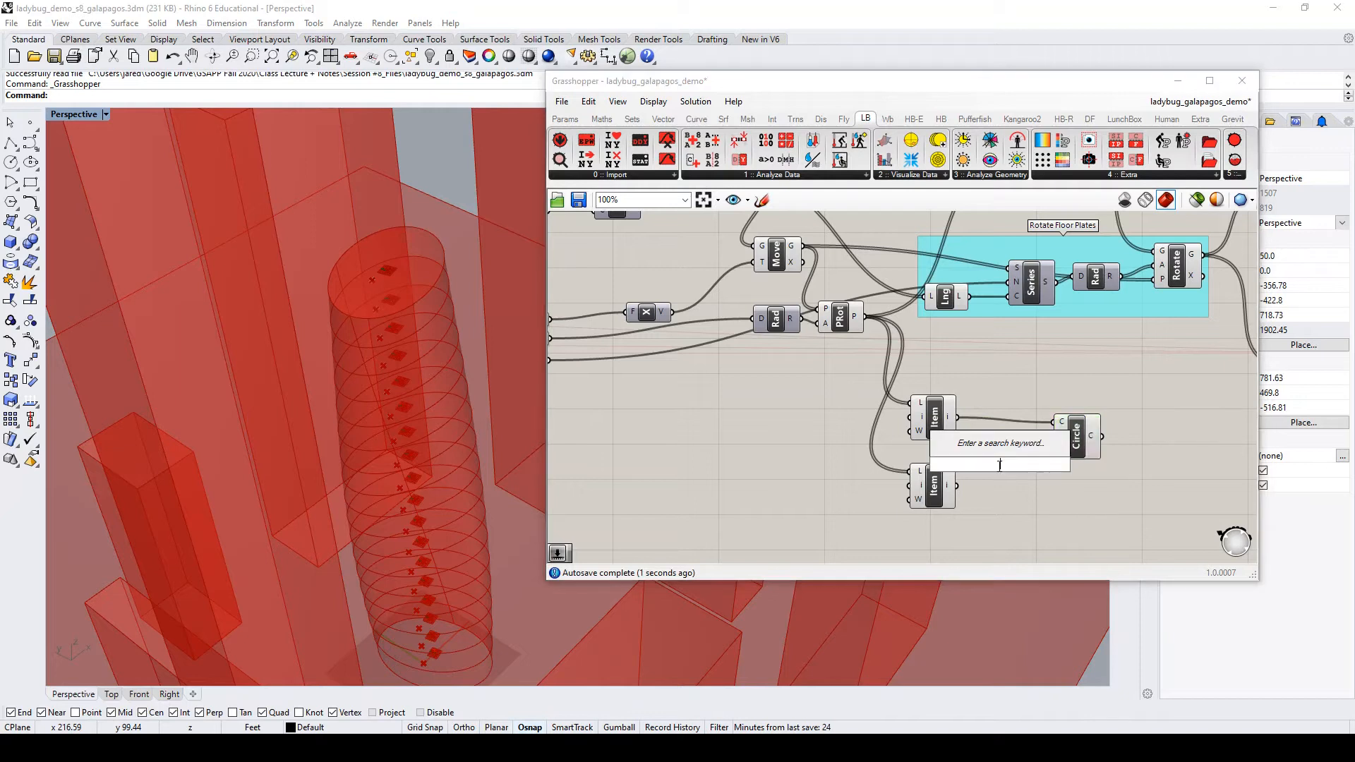
type("1")
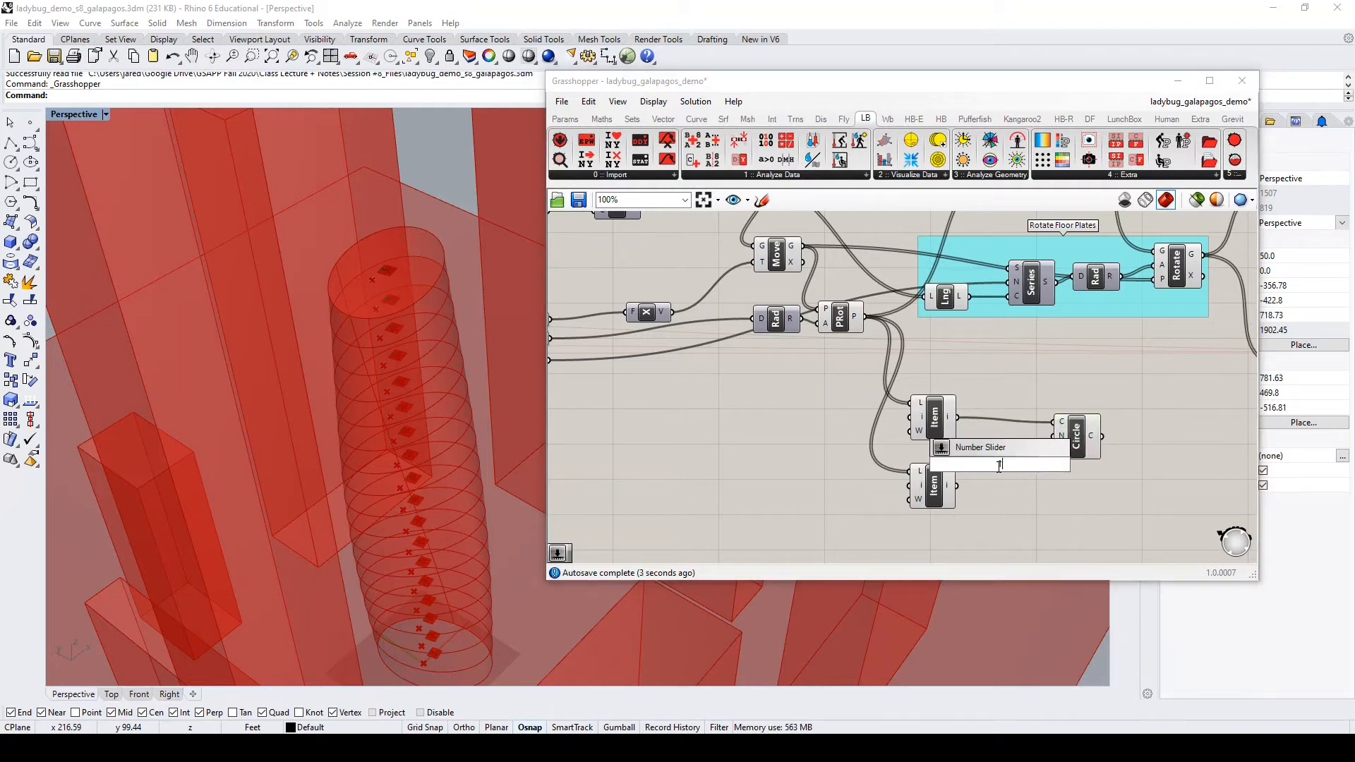
type("5")
key("Return")
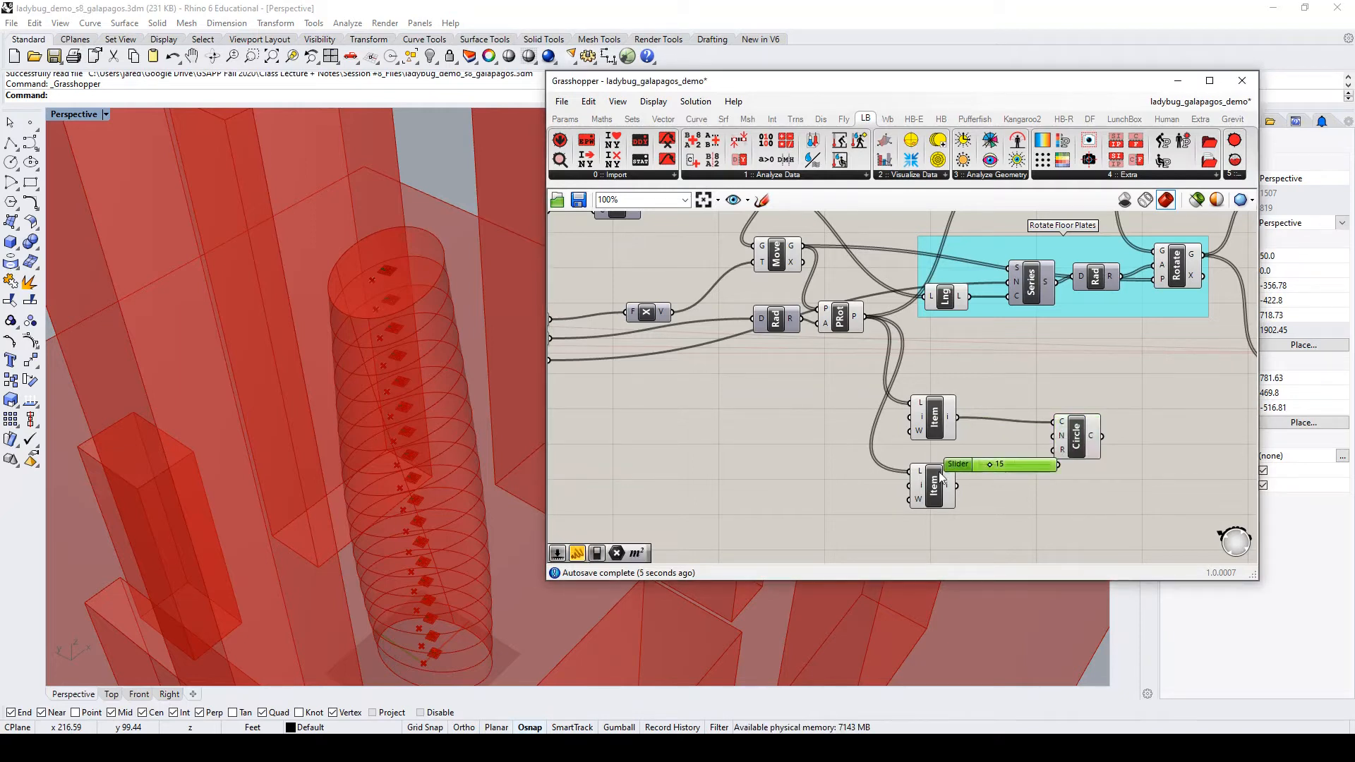
left_click_drag(950, 463, 867, 532)
left_click_drag(970, 531, 1063, 502)
left_click(1077, 444)
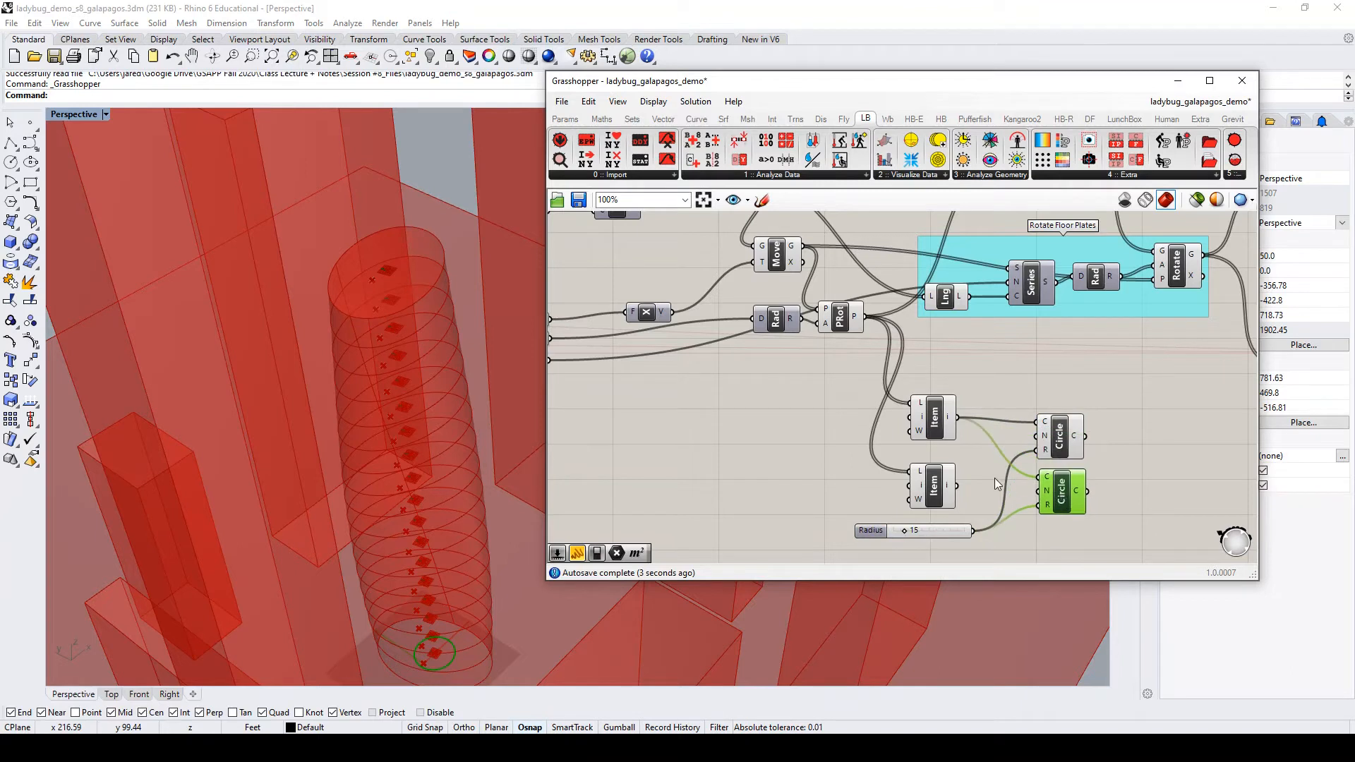
left_click_drag(959, 486, 1055, 500)
Add a Loft component beside the two circles and feed both circles into its curves input
right_click_drag(916, 454, 829, 446)
double_click(1031, 456)
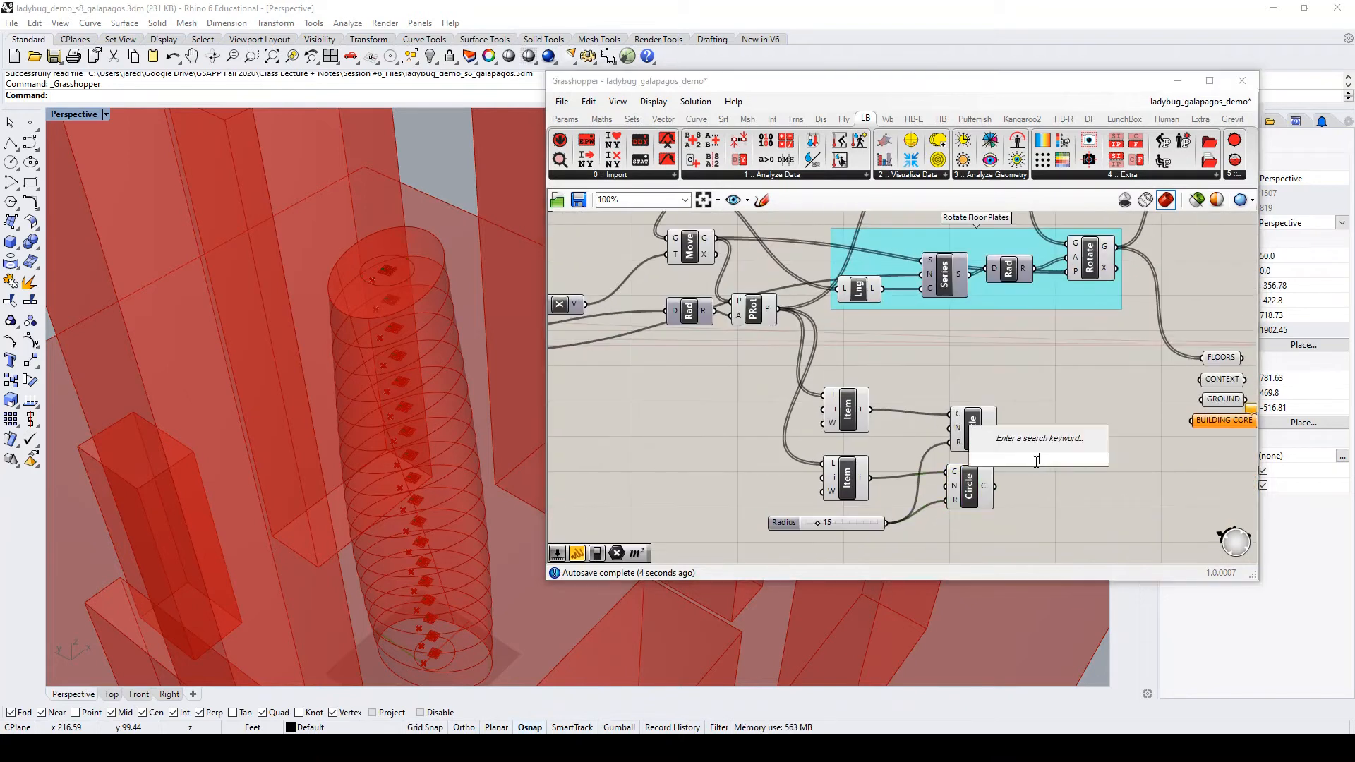
type("loft")
left_click(1039, 461)
mouse_move(1039, 462)
left_mouse_down()
mouse_move(1010, 439)
mouse_move(1017, 463)
mouse_move(1023, 453)
left_mouse_up()
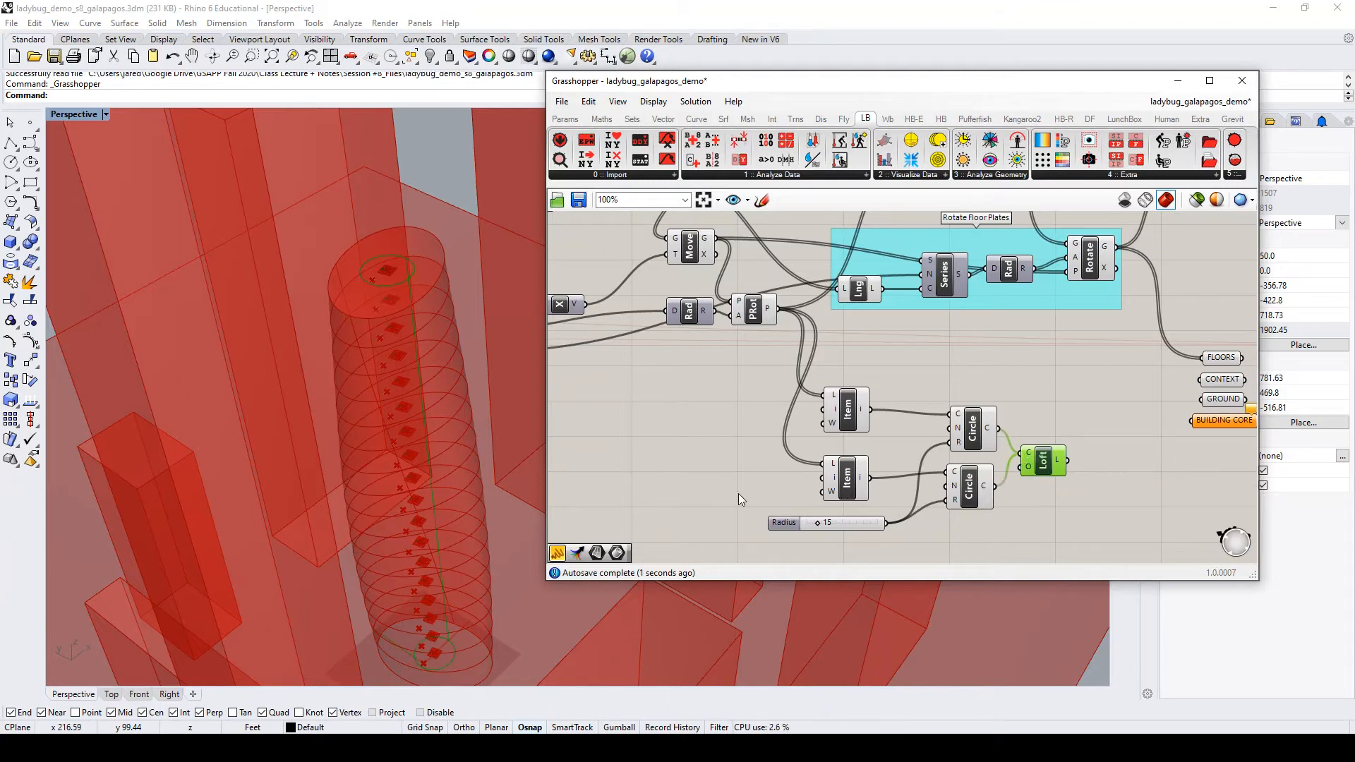
right_click_drag(484, 514, 480, 480)
left_click(1074, 497)
Turn off the preview of the tower's outer Loft component so the inner core can be seen
scroll(438, 463, "down", 8)
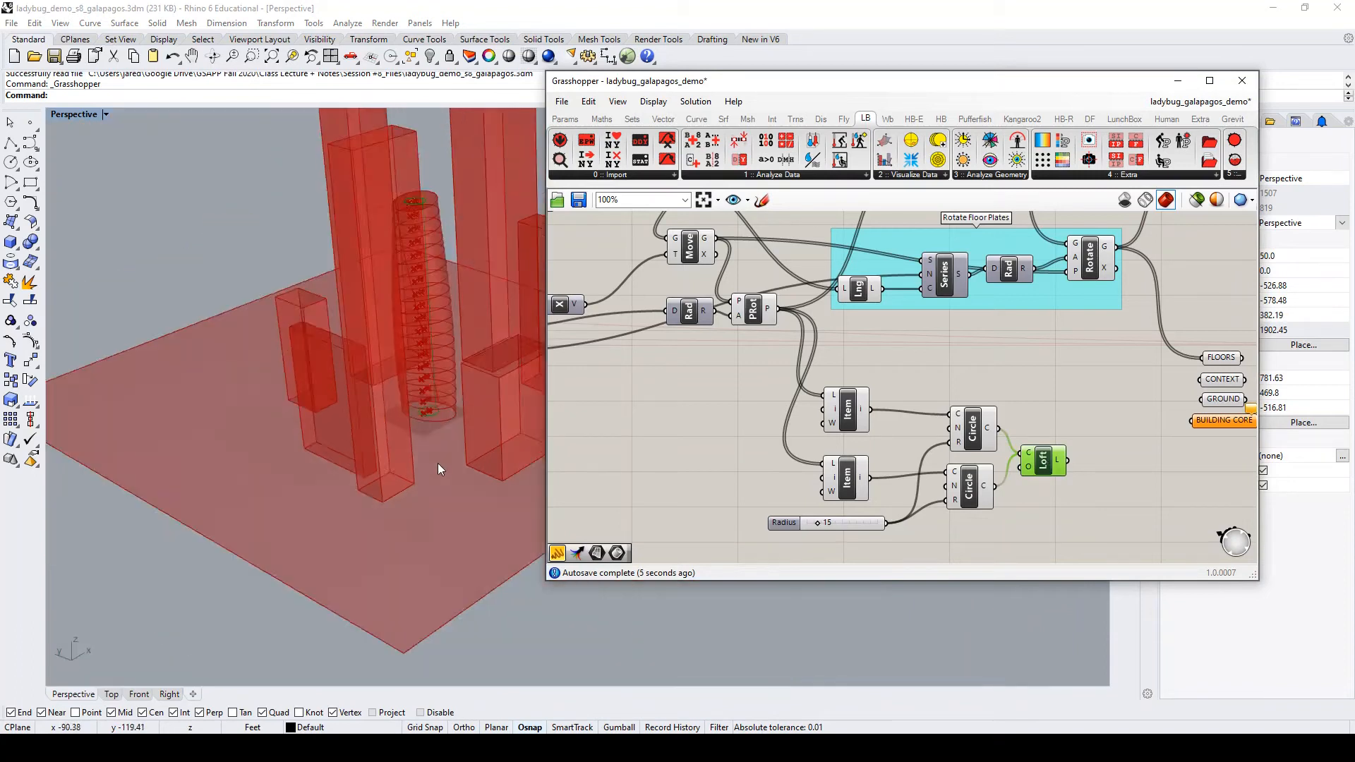
scroll(803, 396, "down", 4)
scroll(943, 311, "up", 3)
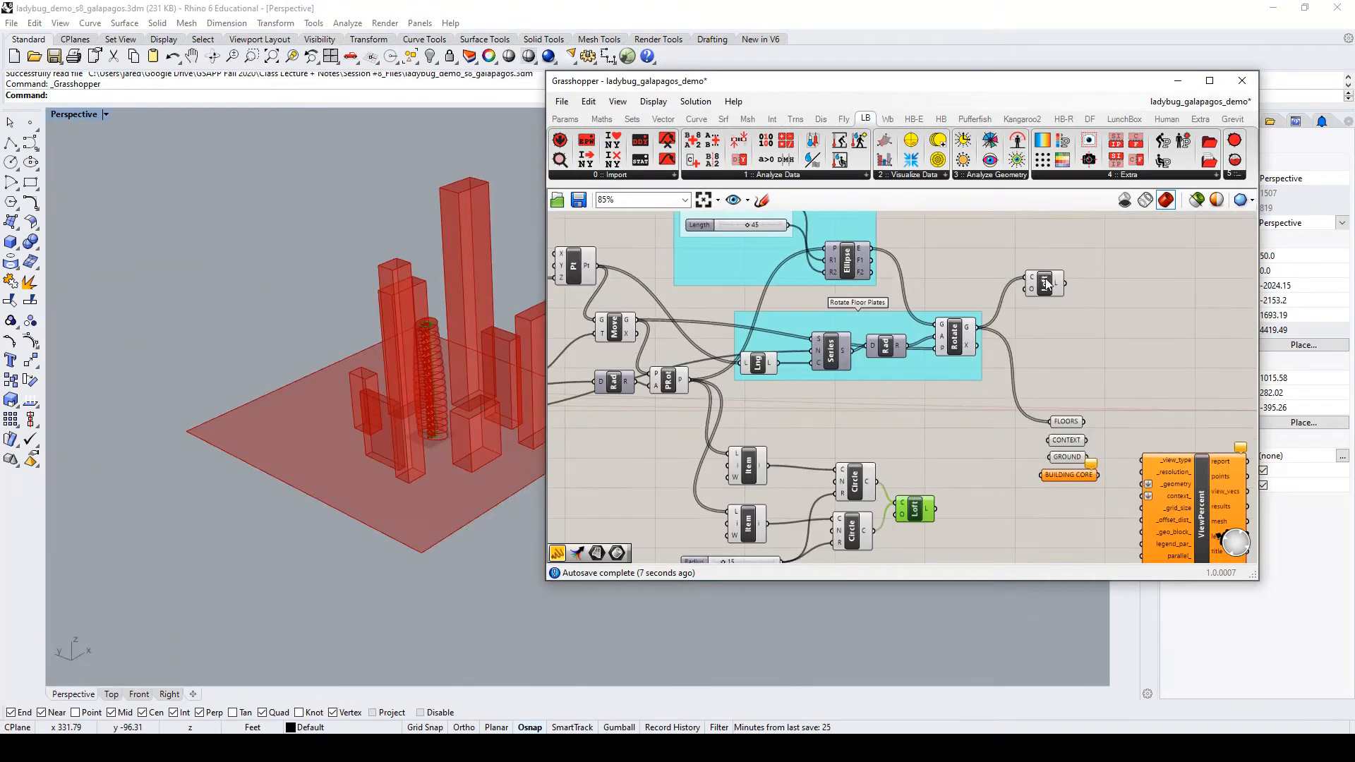
right_click(1047, 284)
left_click(1064, 318)
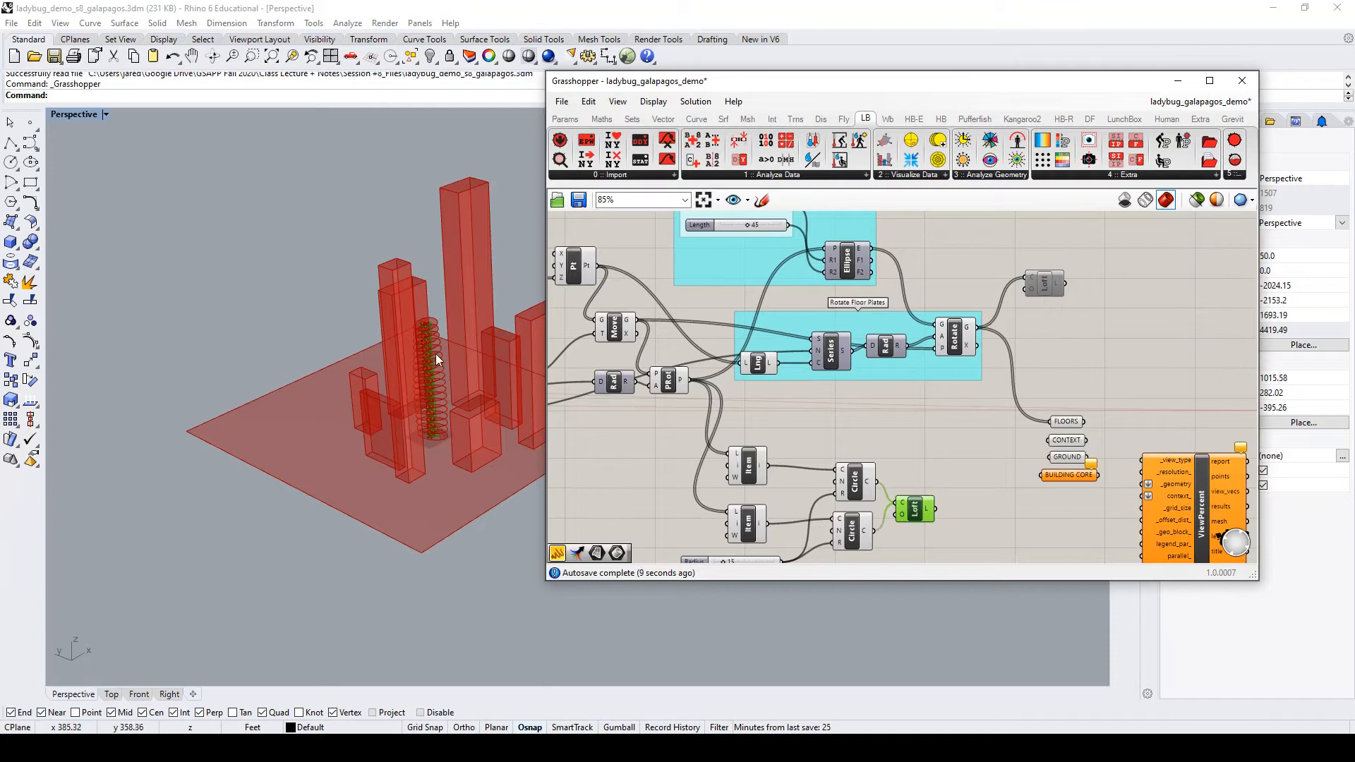
Inspect the lofted core inside the floor outlines and set the core circles' radius to 20
scroll(432, 359, "up", 6)
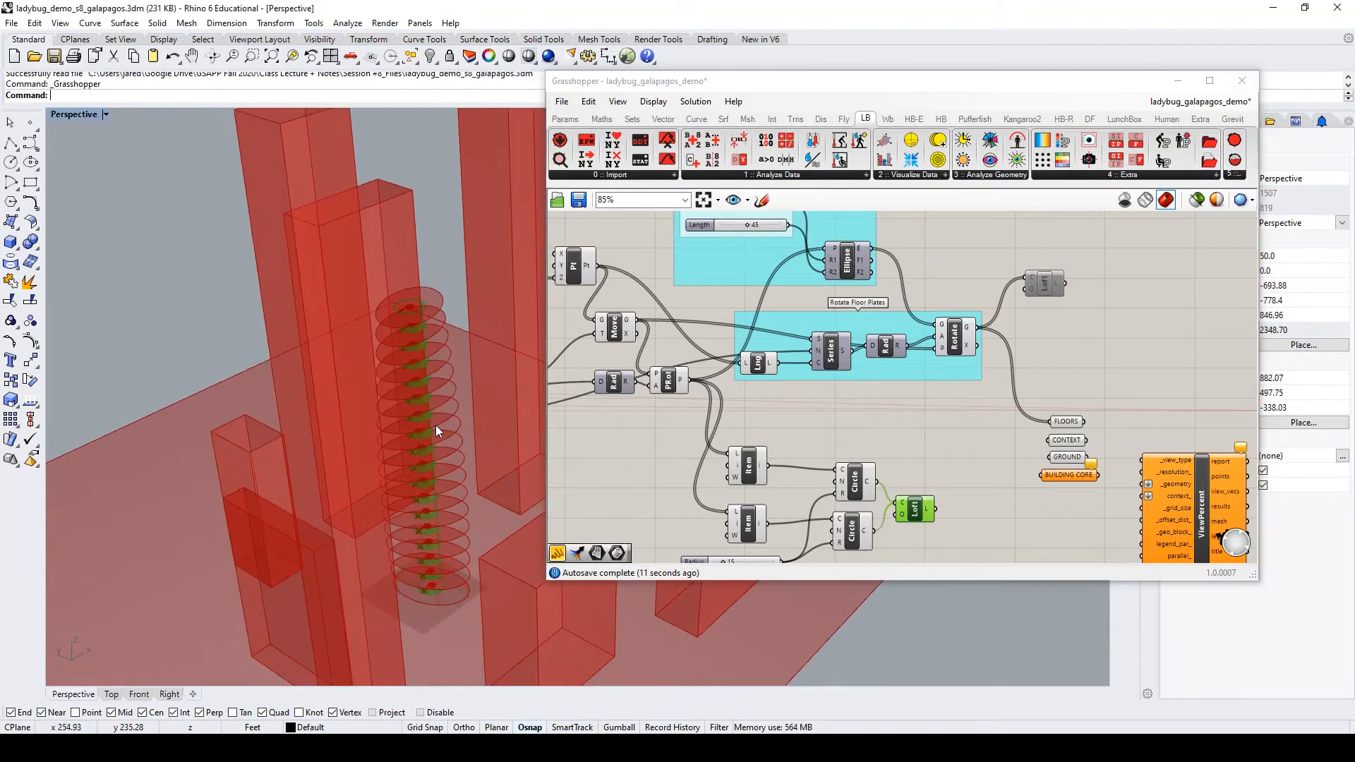
scroll(435, 426, "up", 3)
scroll(409, 442, "down", 3)
right_click_drag(410, 441, 400, 429)
scroll(332, 450, "up", 4)
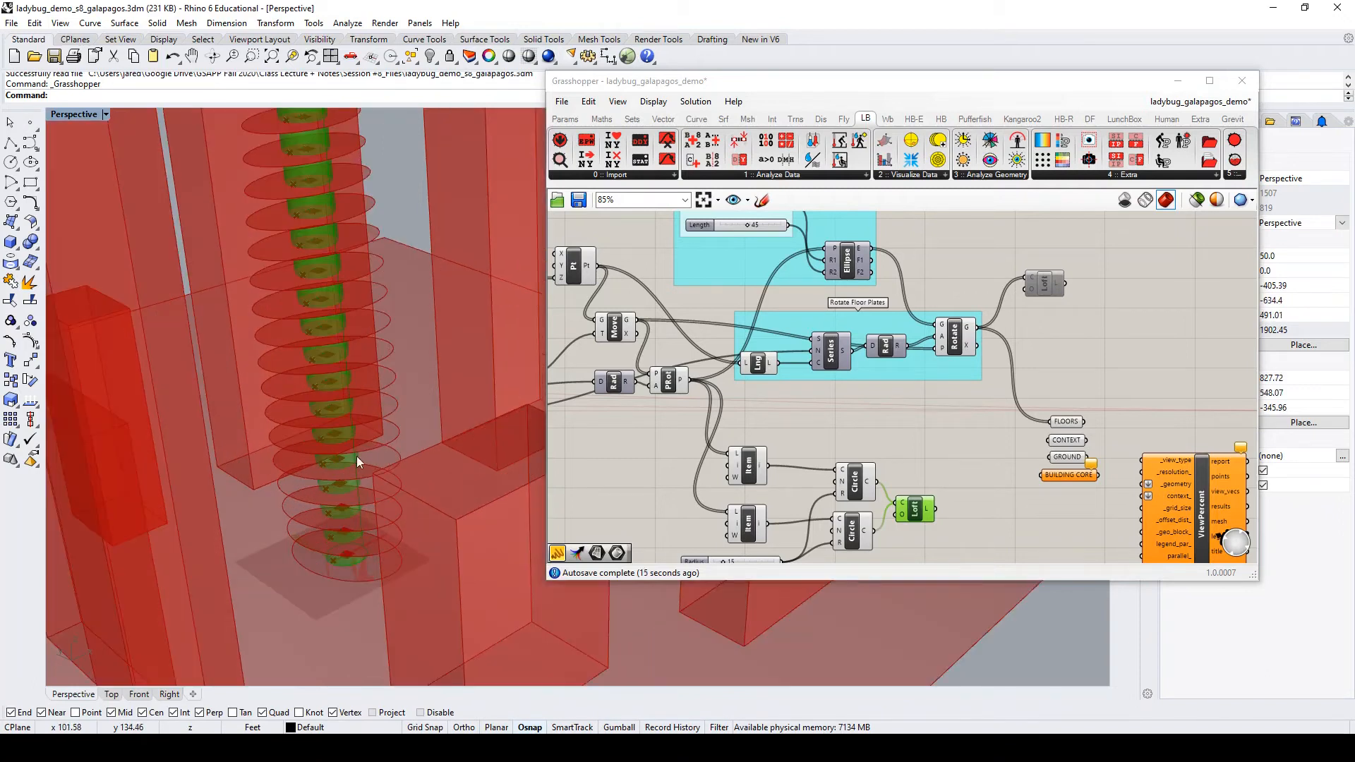
scroll(784, 532, "down", 2)
scroll(785, 532, "up", 6)
double_click(757, 522)
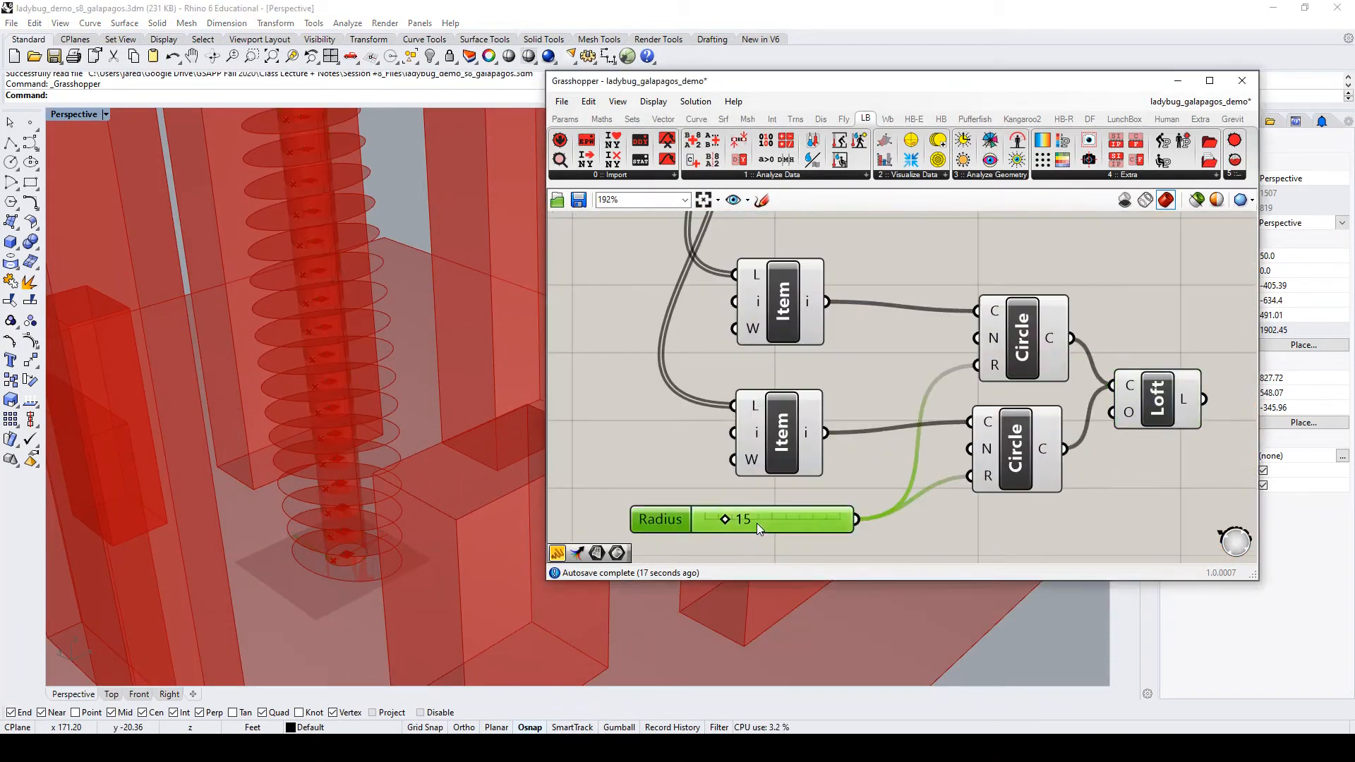
type("20")
key("Return")
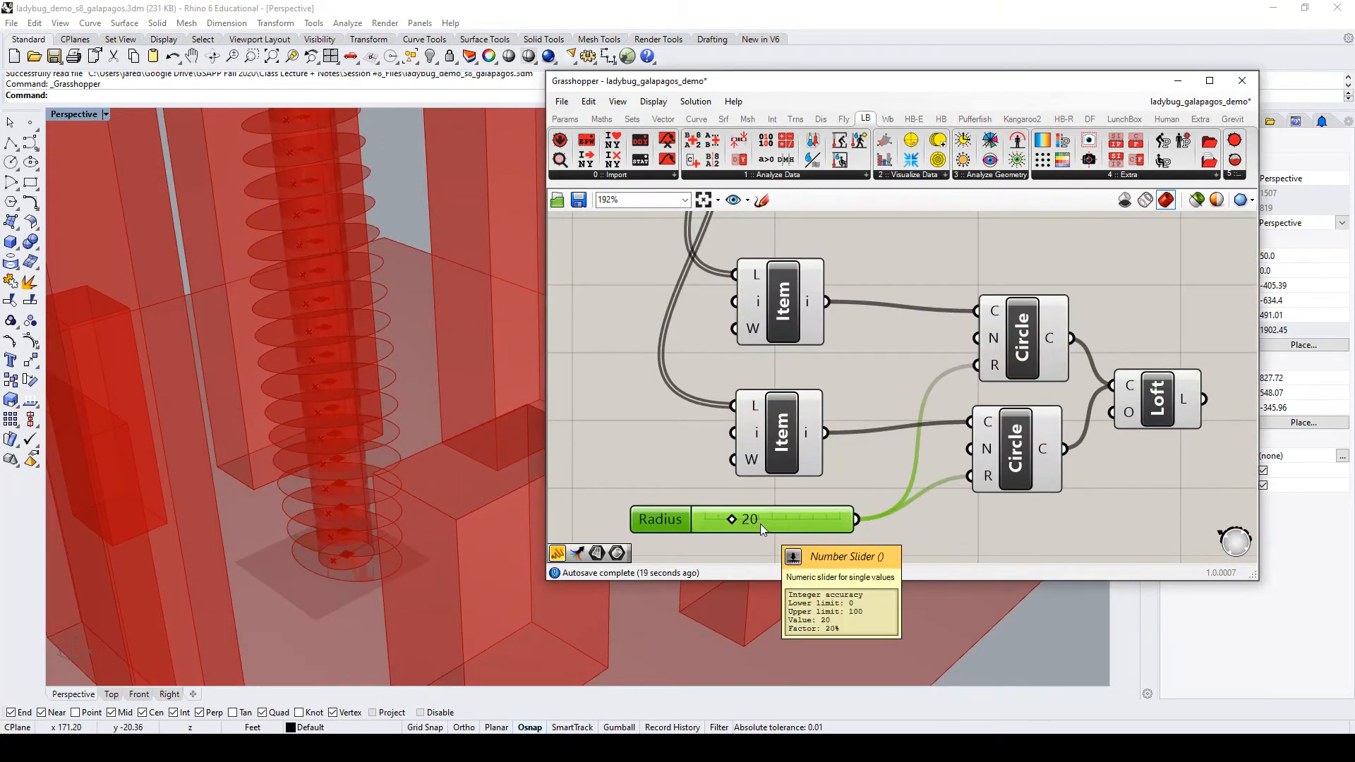
left_click(903, 522)
Set the core circles' radius to 17 and check the lofted core against the floor outlines
scroll(353, 399, "down", 5)
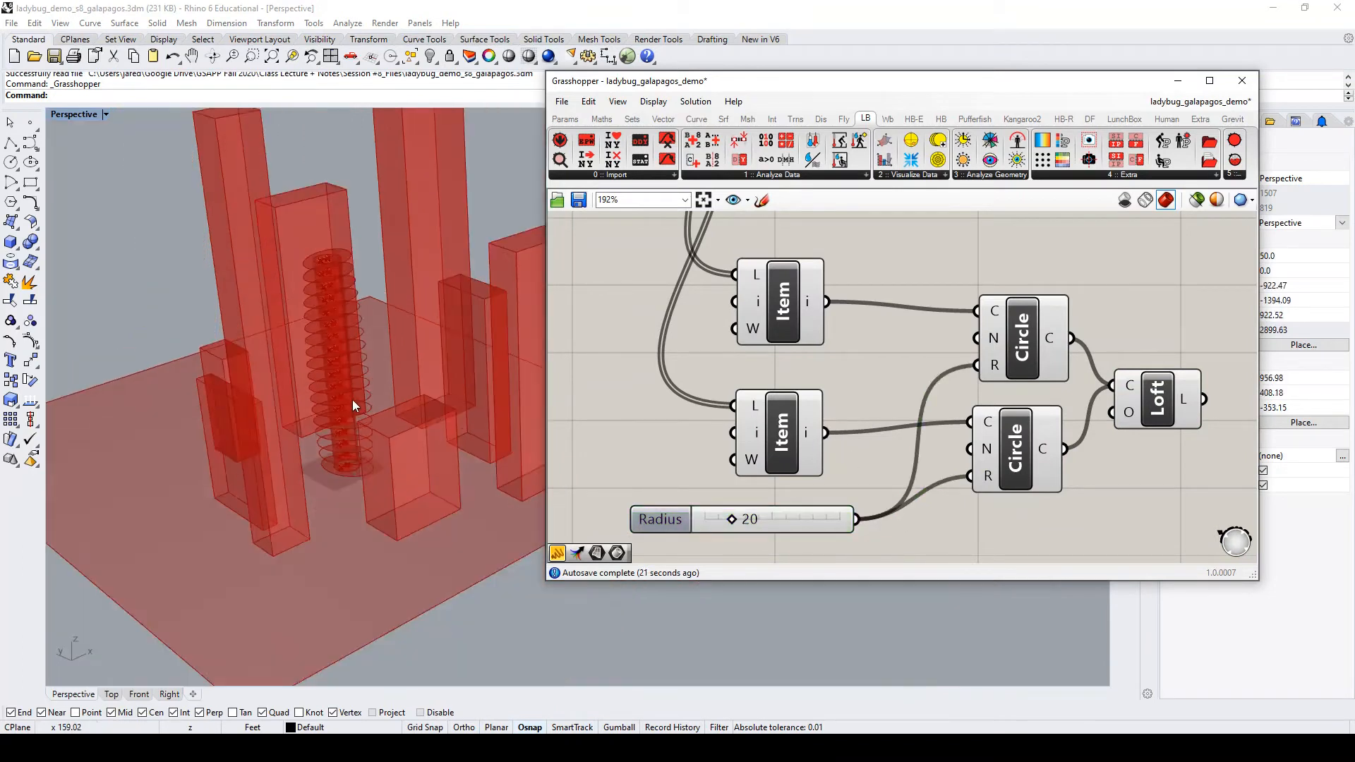
double_click(751, 522)
key("BackSpace")
type("17")
key("Return")
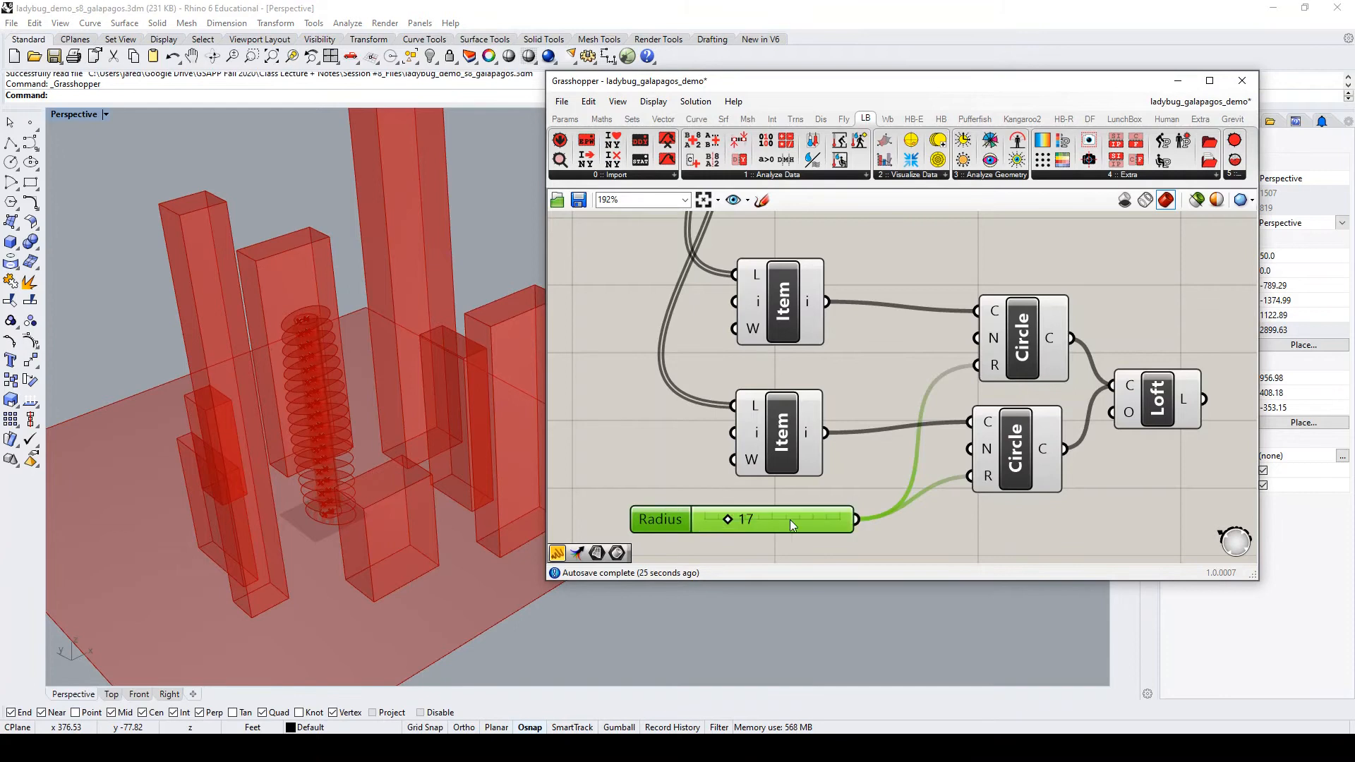
scroll(953, 420, "down", 2)
left_click(1101, 405)
scroll(315, 333, "up", 6)
scroll(314, 333, "down", 4)
right_click_drag(316, 392, 321, 385)
scroll(730, 422, "down", 3)
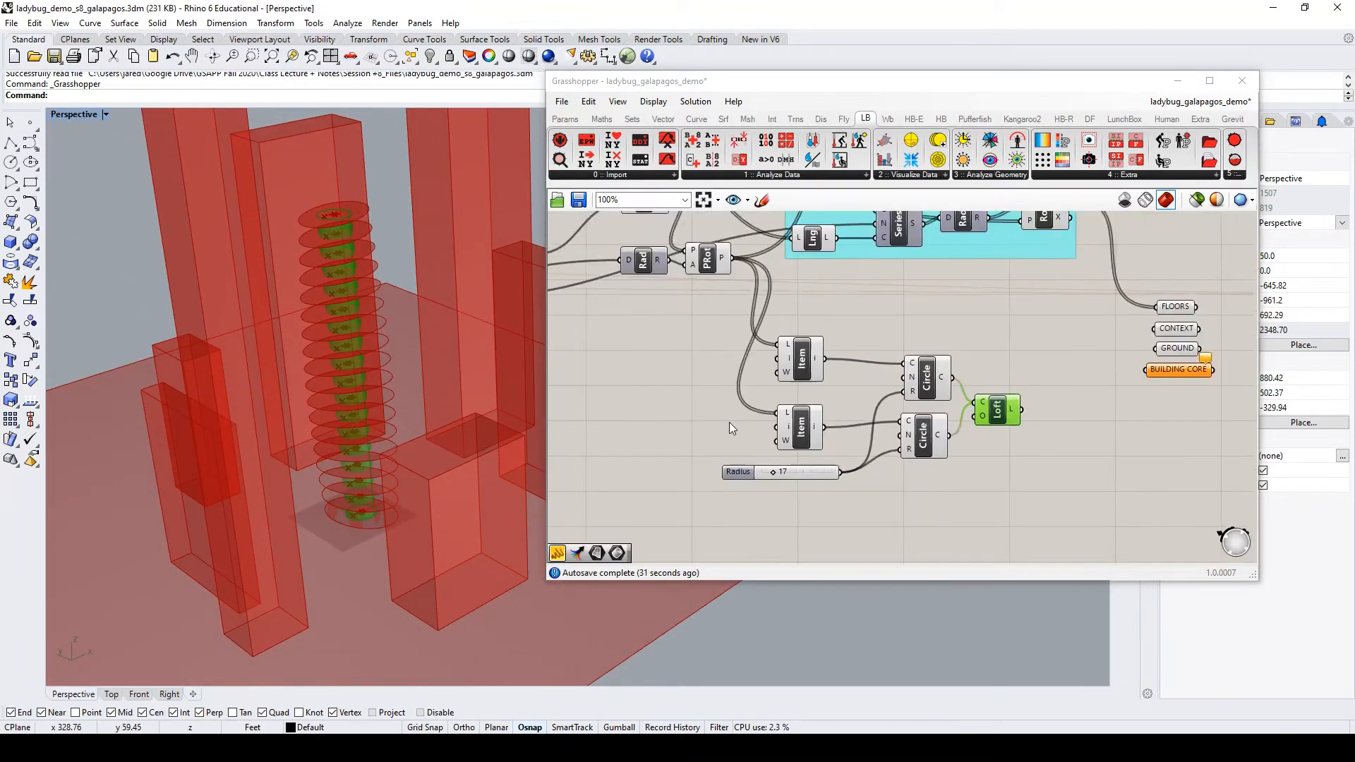
Connect the core Loft's output to the BUILDING CORE parameter
scroll(909, 431, "down", 3)
scroll(1006, 394, "up", 3)
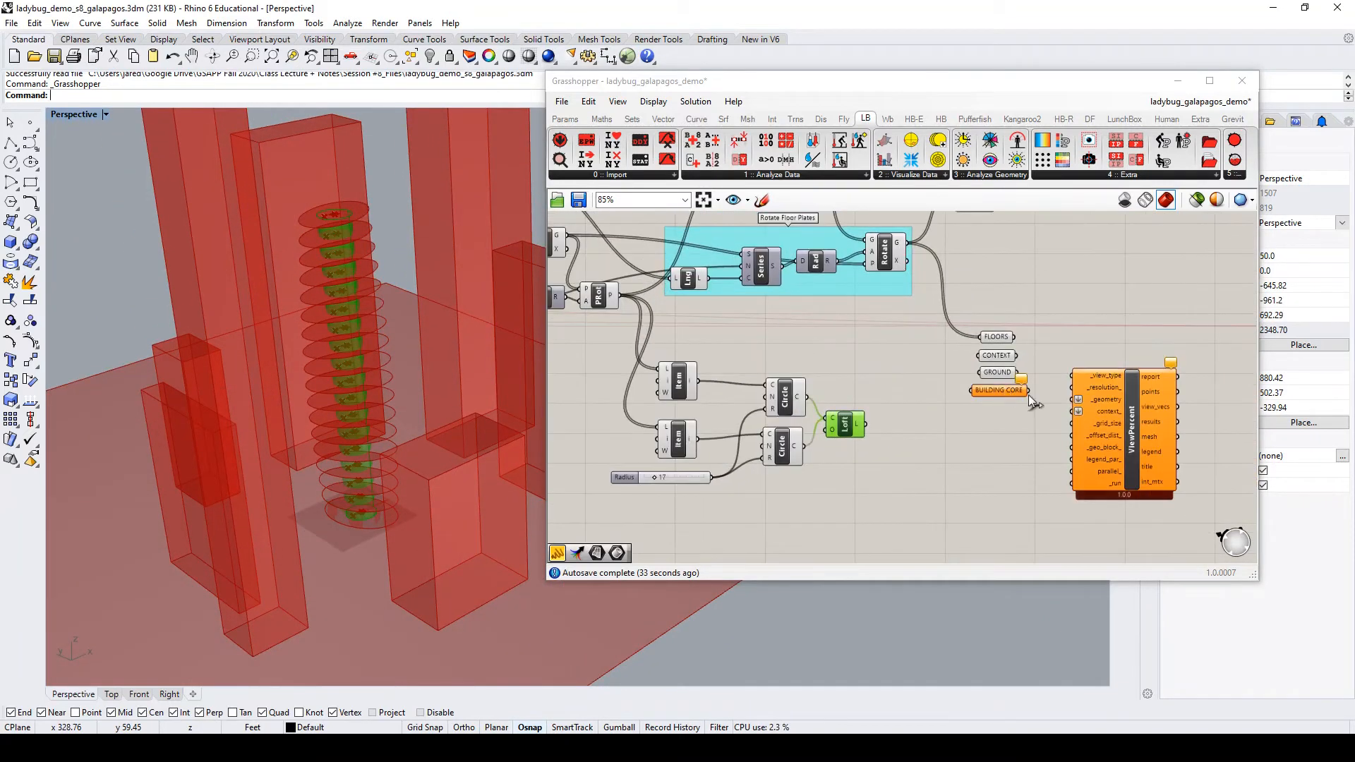
scroll(966, 399, "up", 2)
left_click_drag(837, 434, 975, 386)
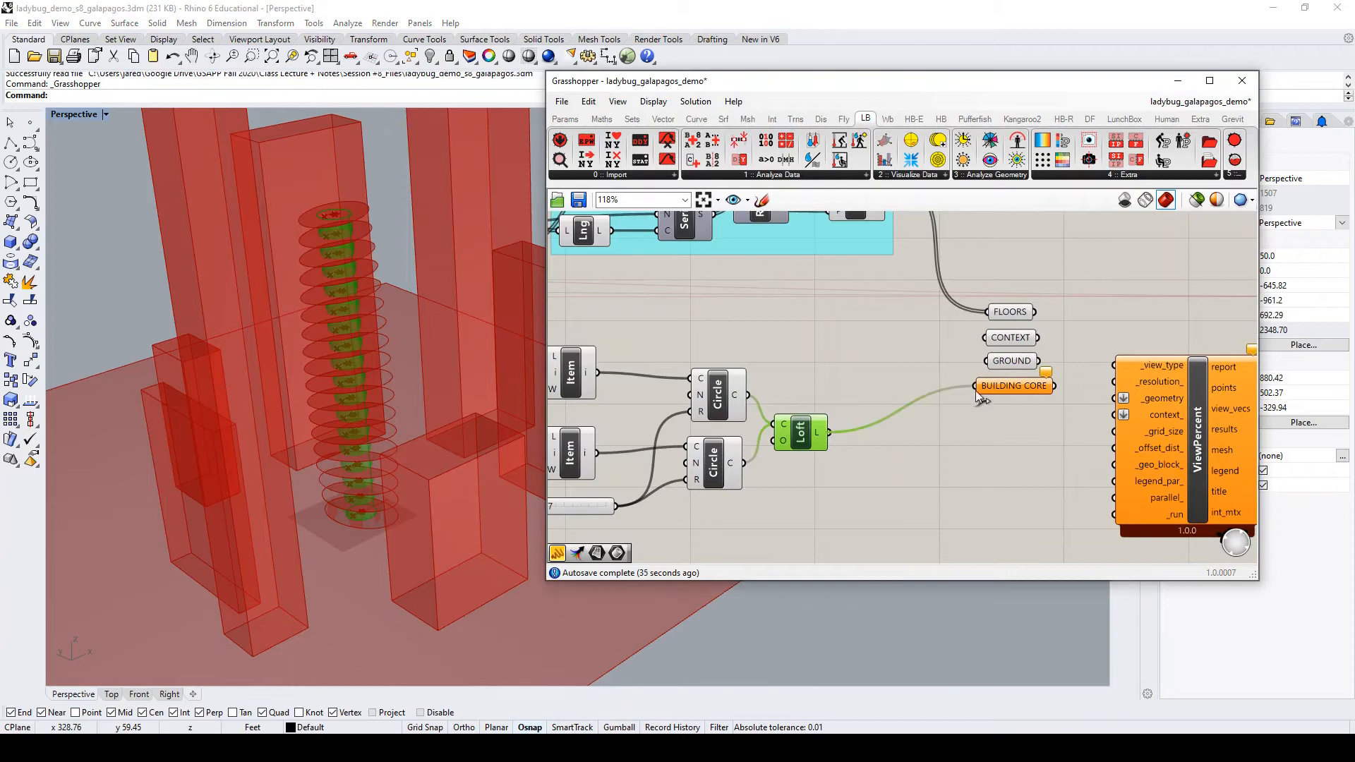
left_click(1002, 421)
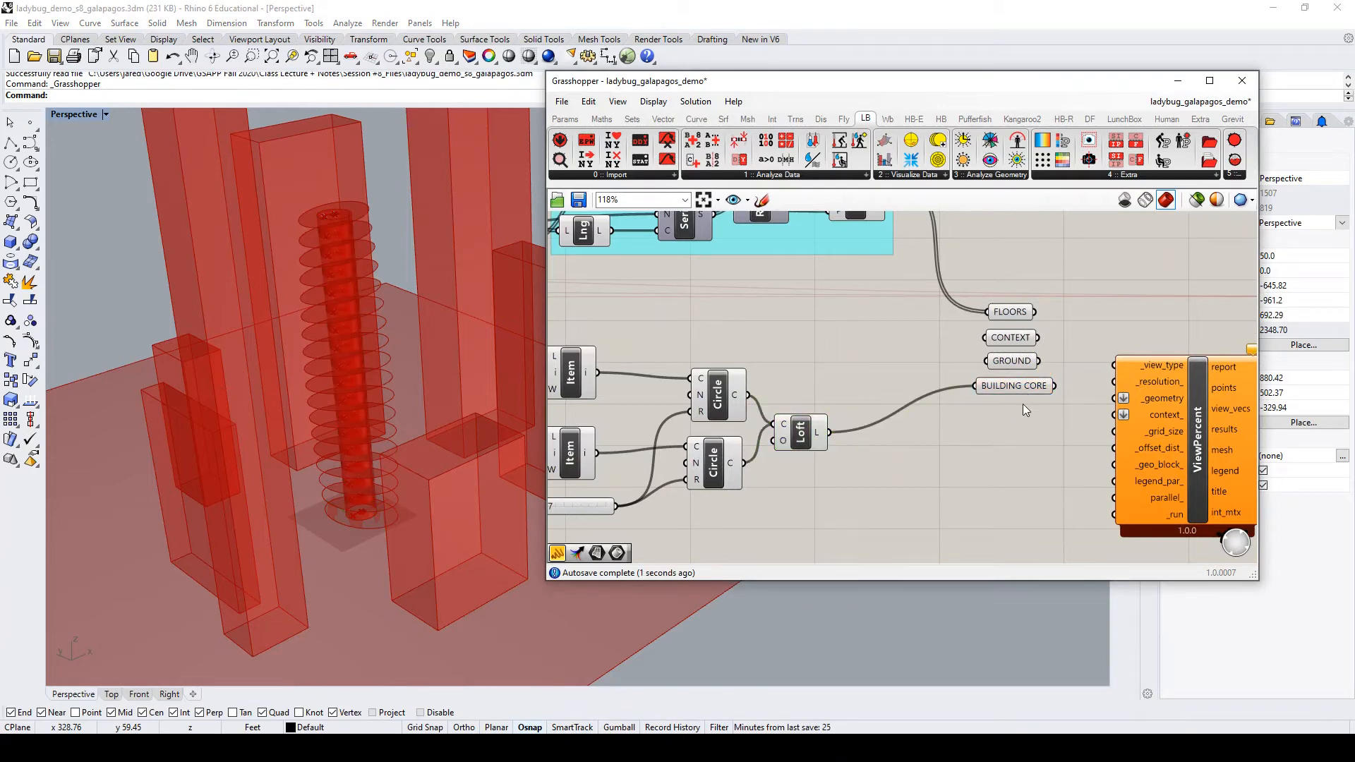
Turn off the preview of the core's List Item, Circle and Loft components, and select the BUILDING CORE parameter to check its geometry
scroll(836, 487, "down", 3)
left_click_drag(870, 506, 628, 388)
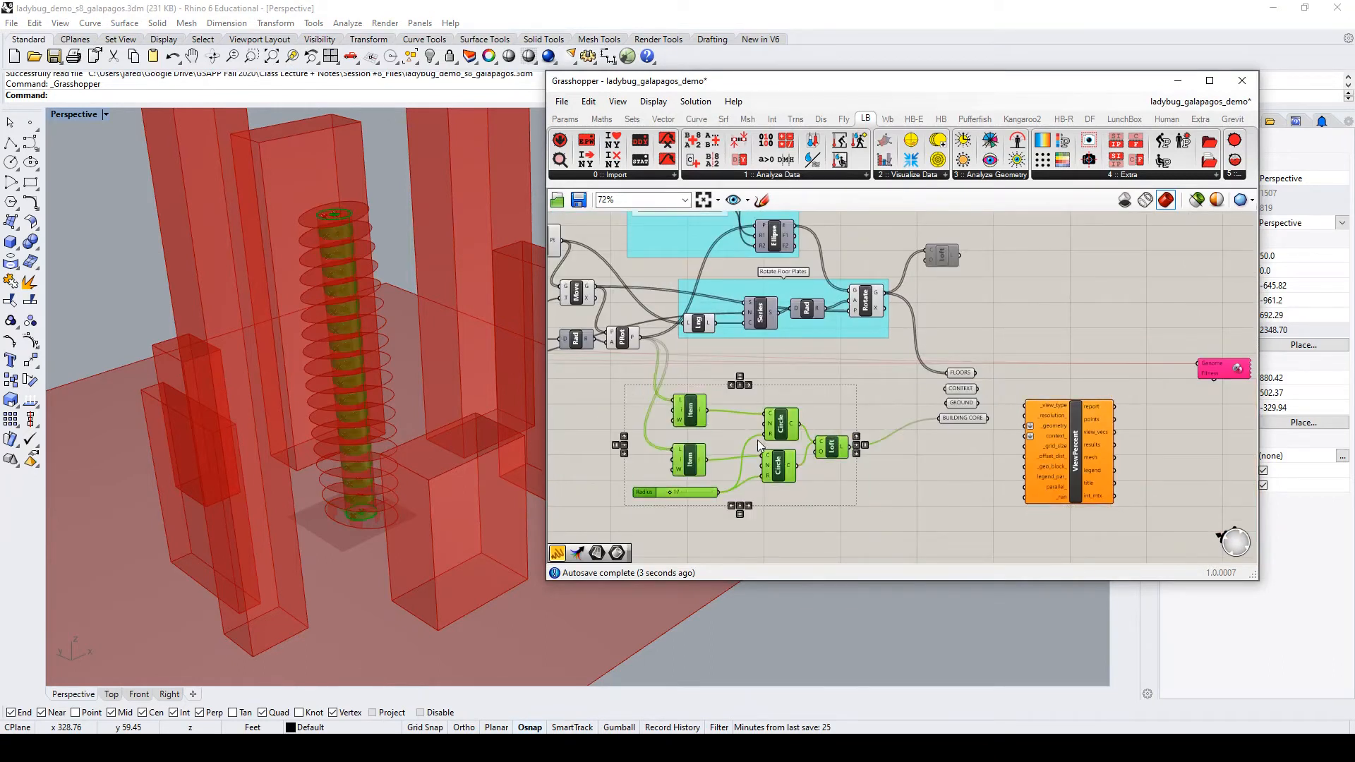
right_click(737, 442)
left_click(781, 464)
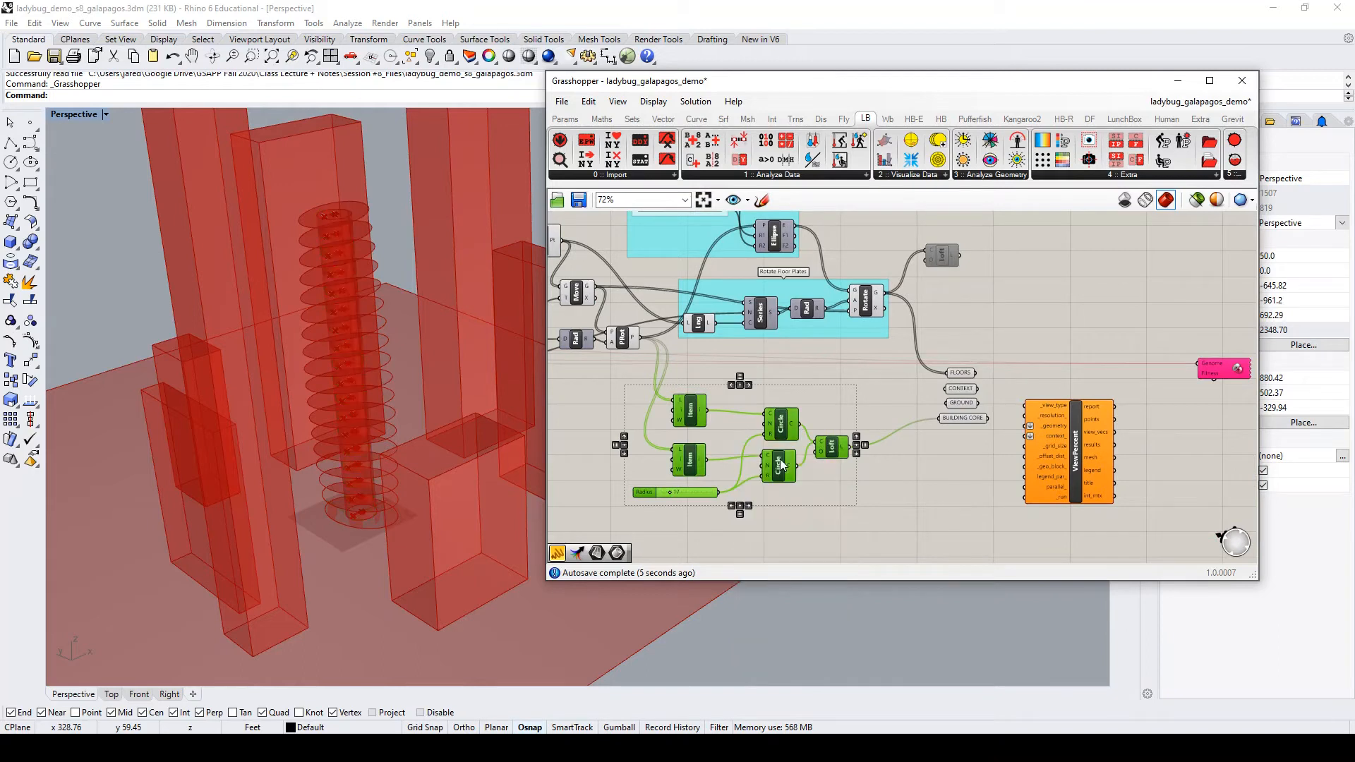
left_click(902, 459)
left_click(966, 418)
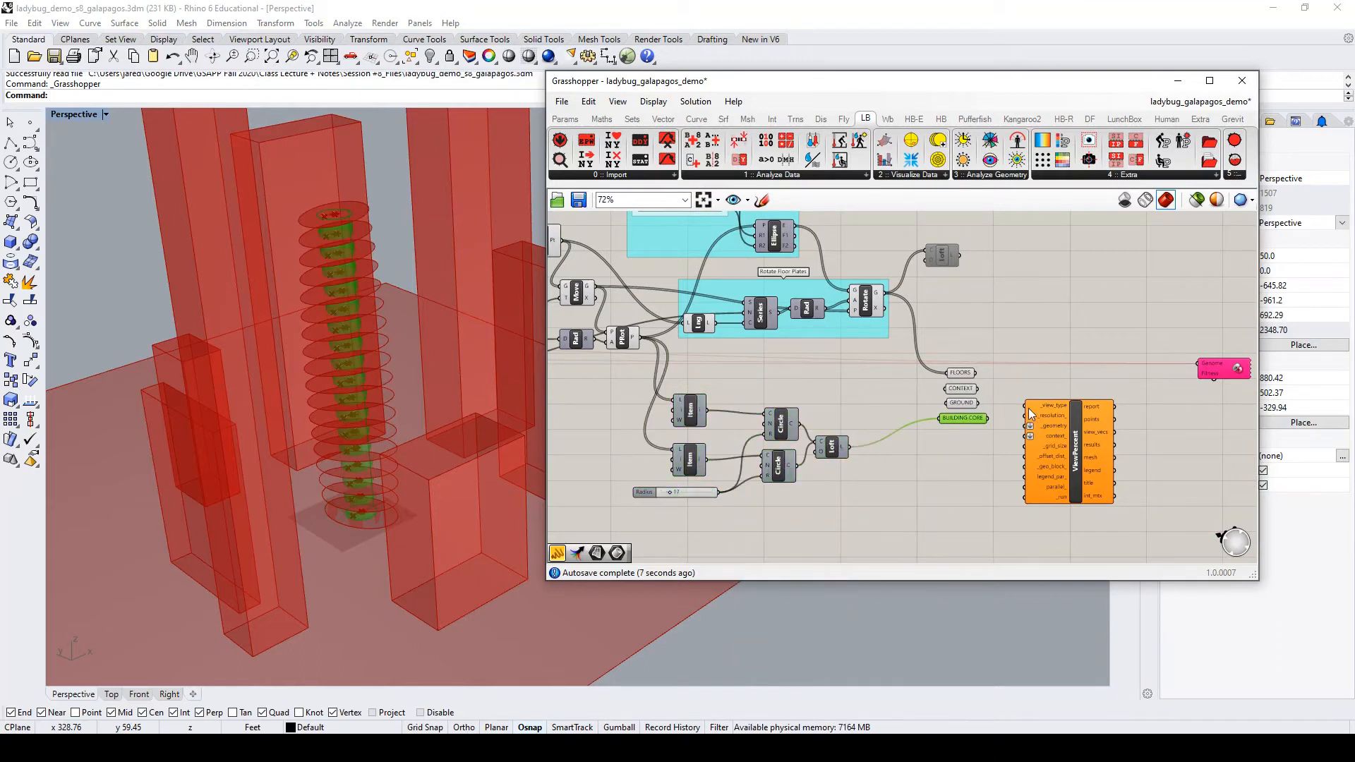
Select the GROUND, CONTEXT and FLOORS parameters one by one to check the geometry each one holds
scroll(1027, 408, "up", 3)
left_click(907, 395)
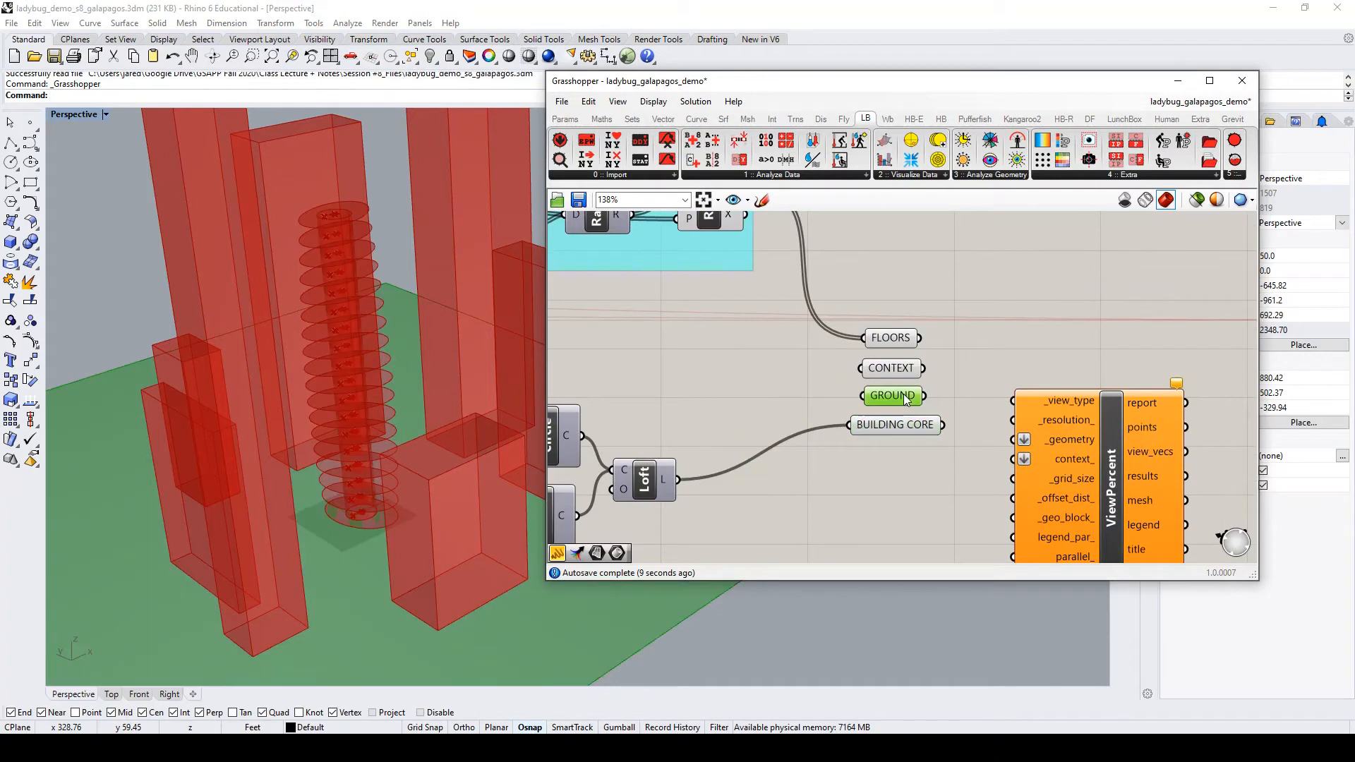
left_click(907, 370)
left_click(890, 338)
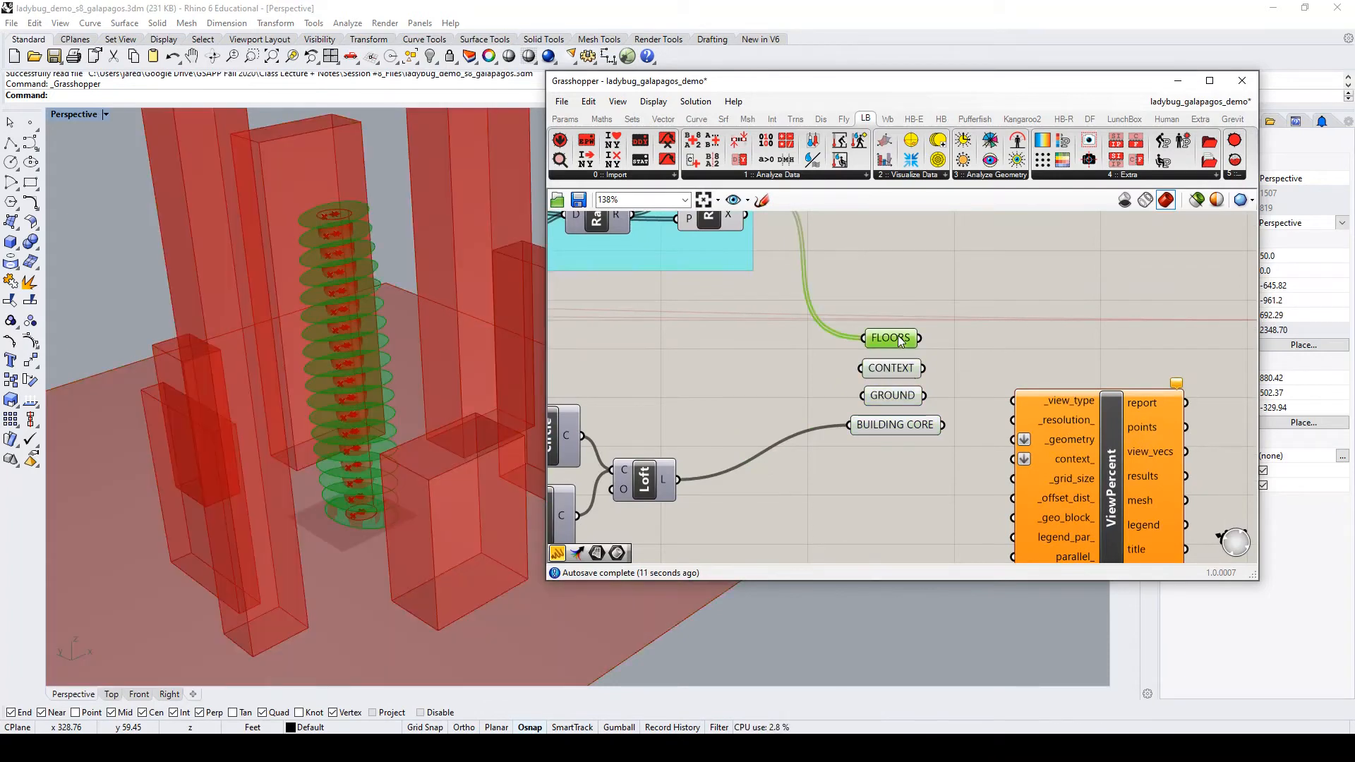
scroll(854, 347, "down", 3)
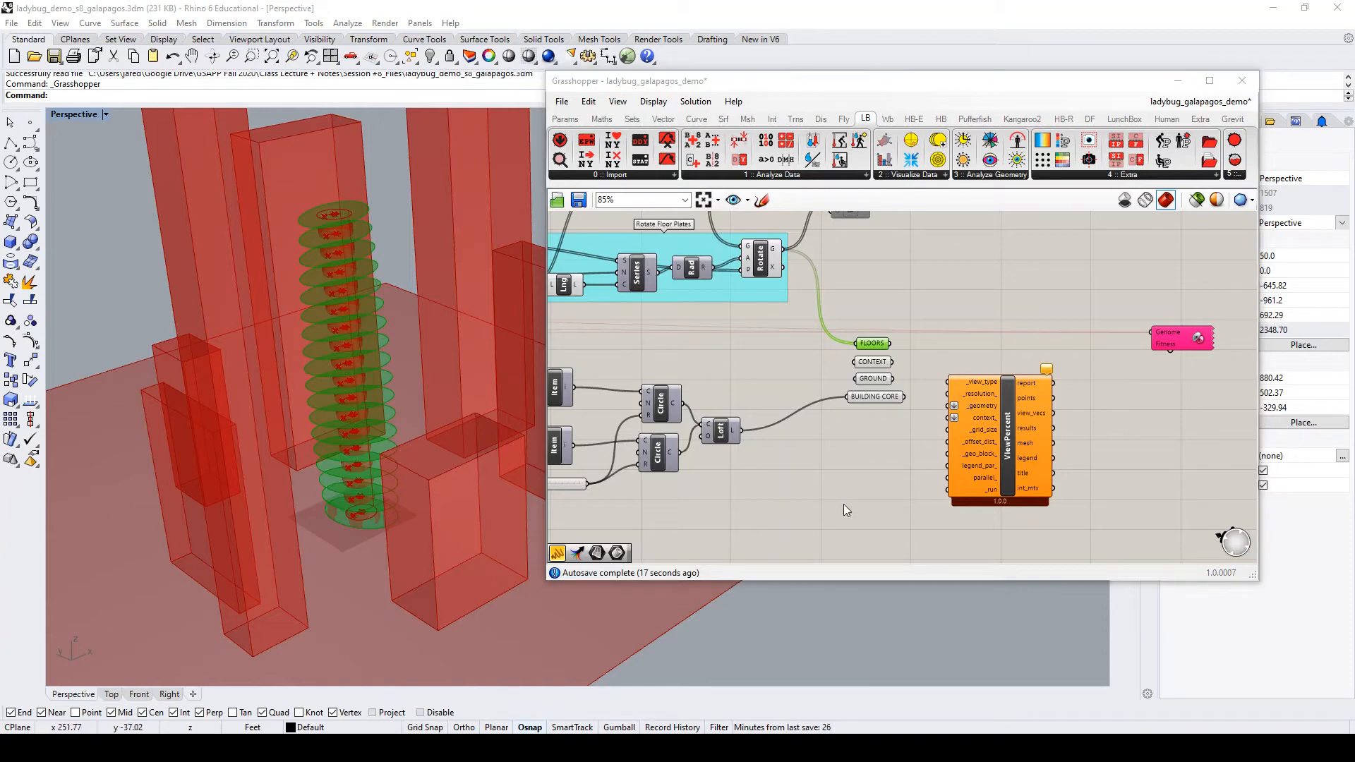
left_click(902, 479)
Examine the ViewPercent component's inputs, reading the descriptions of _grid_size, _geo_block_ and _view_type
left_click(1007, 424)
scroll(988, 430, "up", 3)
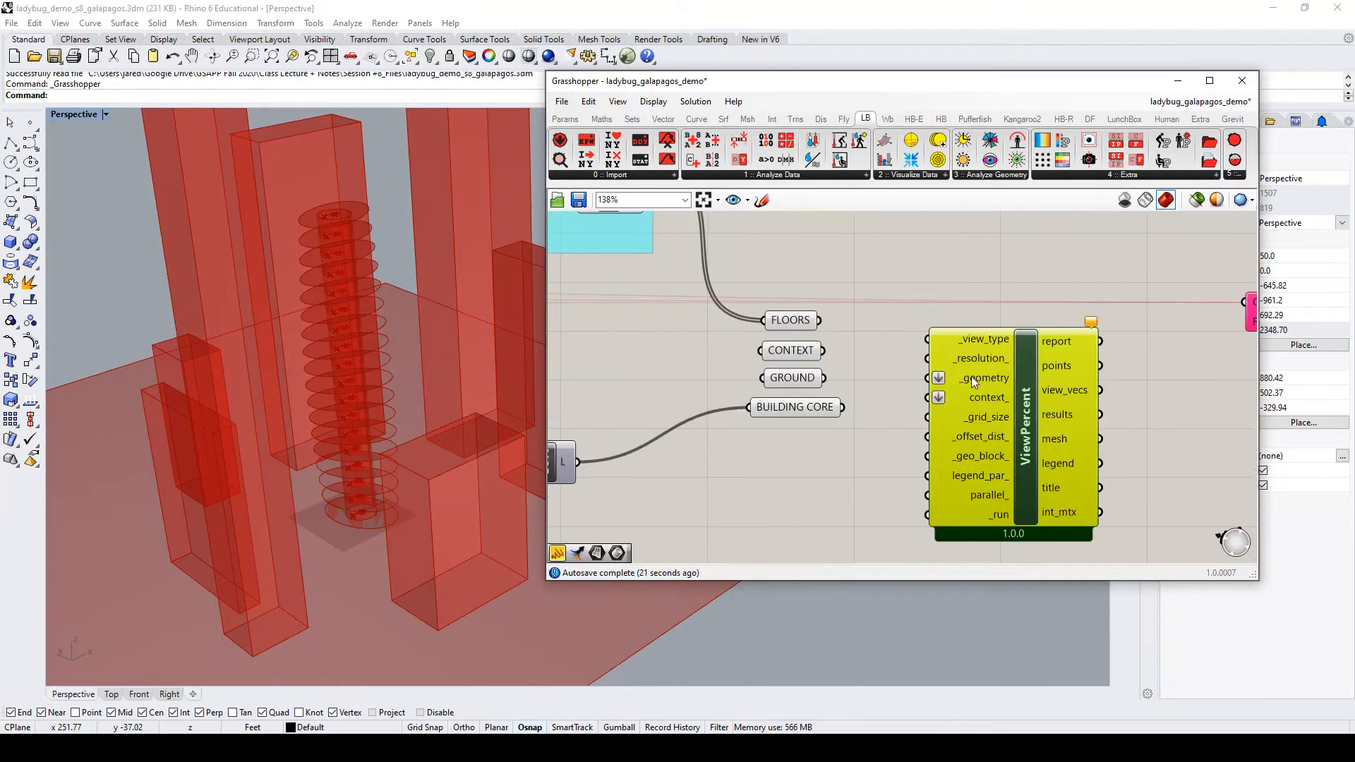
scroll(991, 349, "down", 1)
scroll(988, 339, "up", 1)
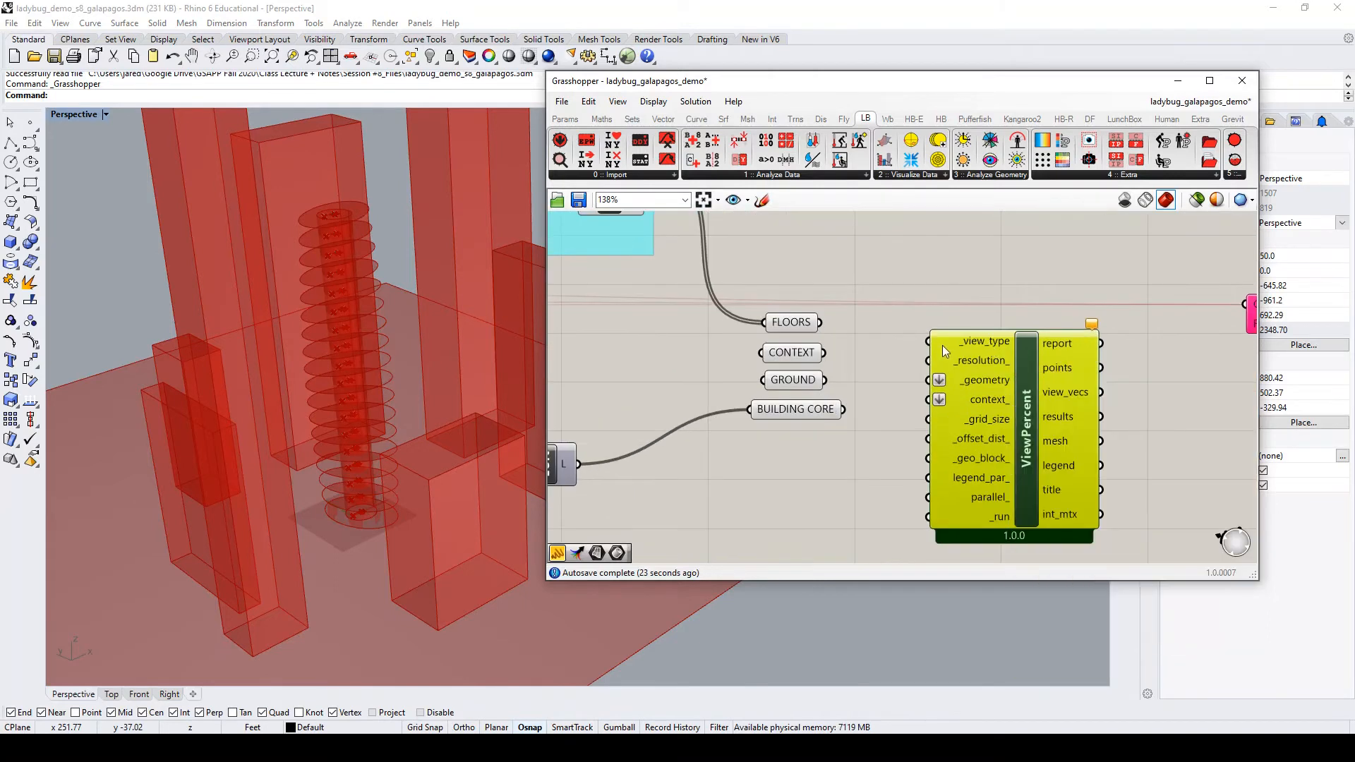
scroll(967, 343, "up", 2)
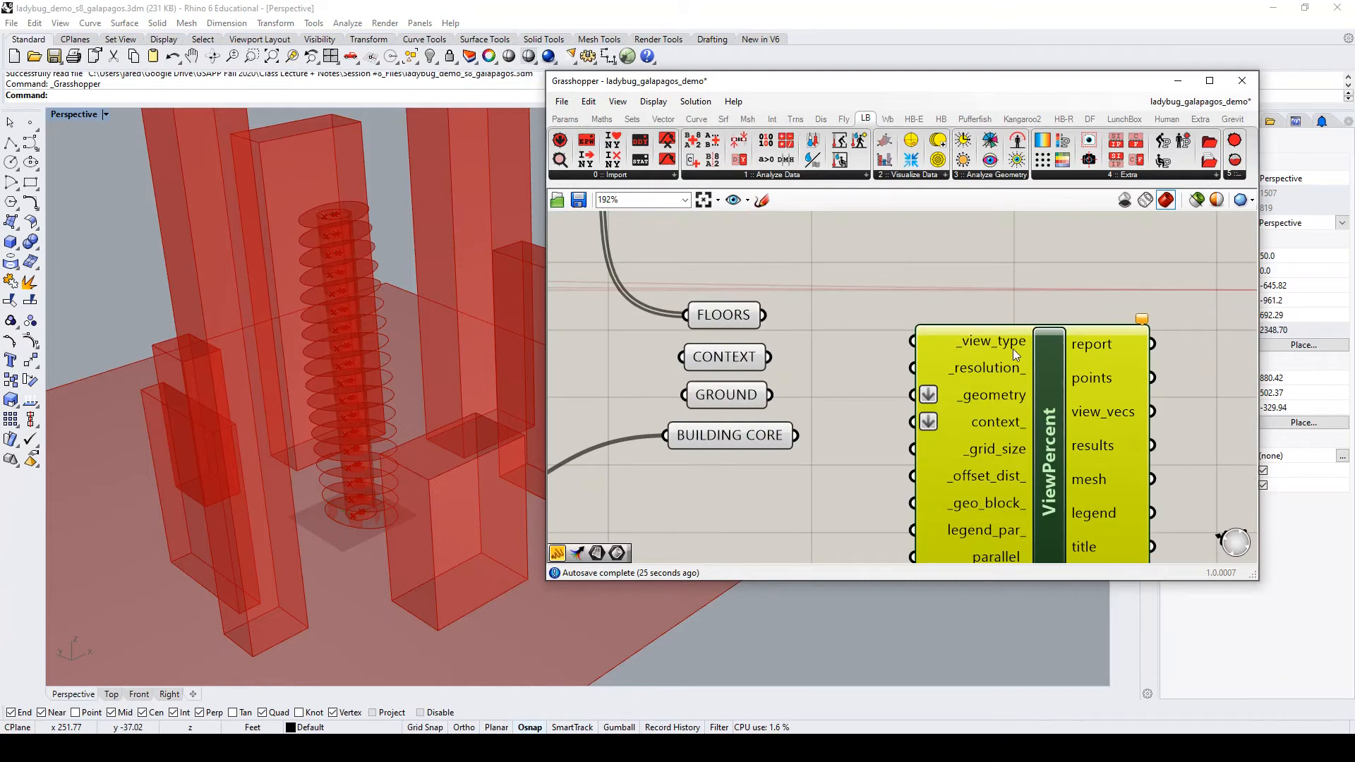
scroll(997, 340, "down", 2)
scroll(990, 338, "up", 2)
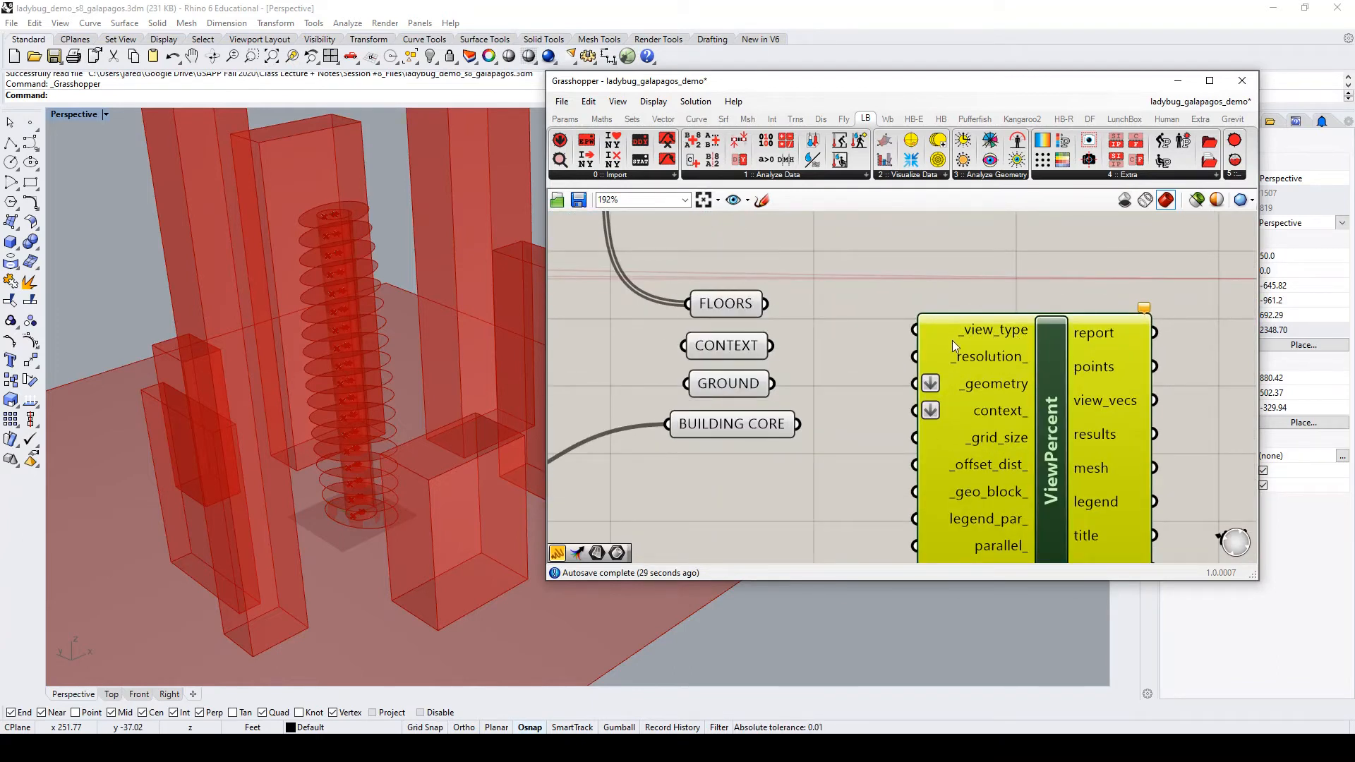
scroll(995, 323, "down", 3)
scroll(997, 322, "up", 2)
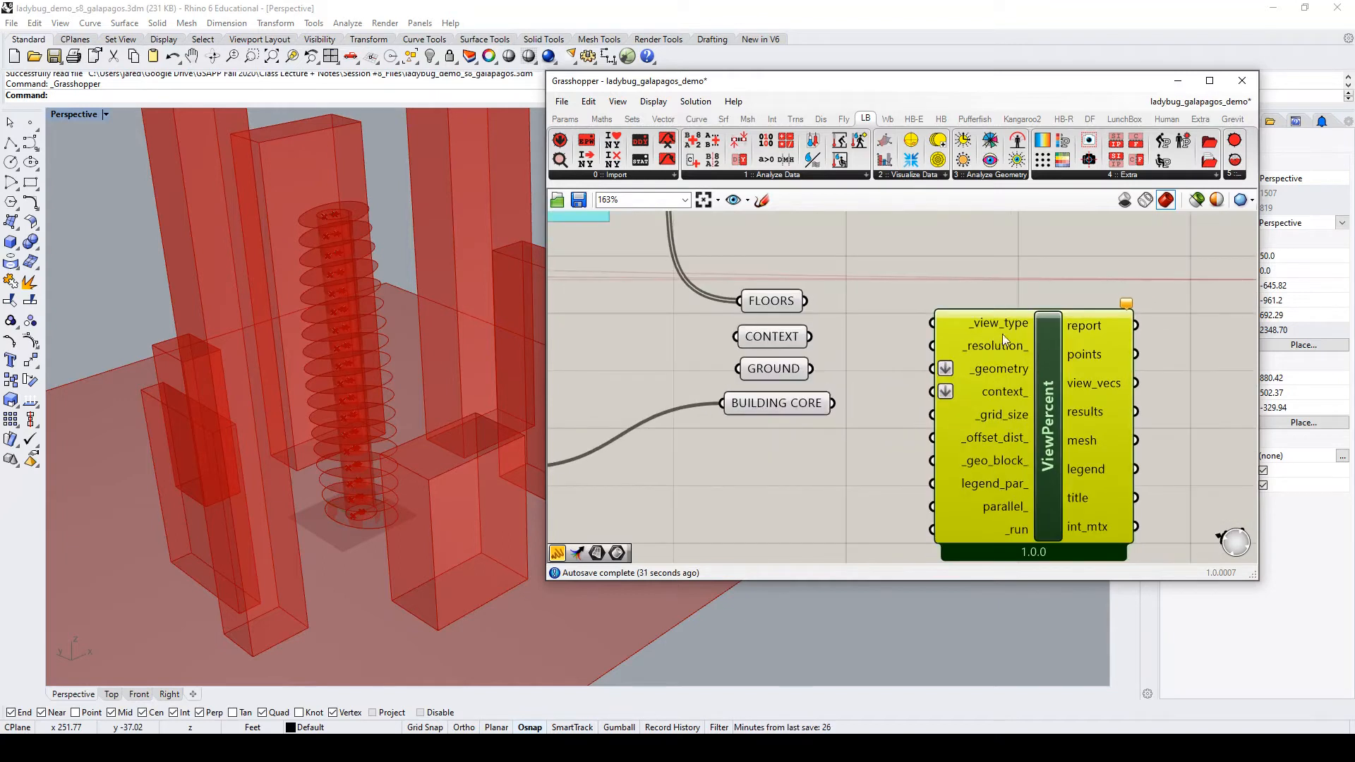
left_click_drag(1047, 411, 1052, 416)
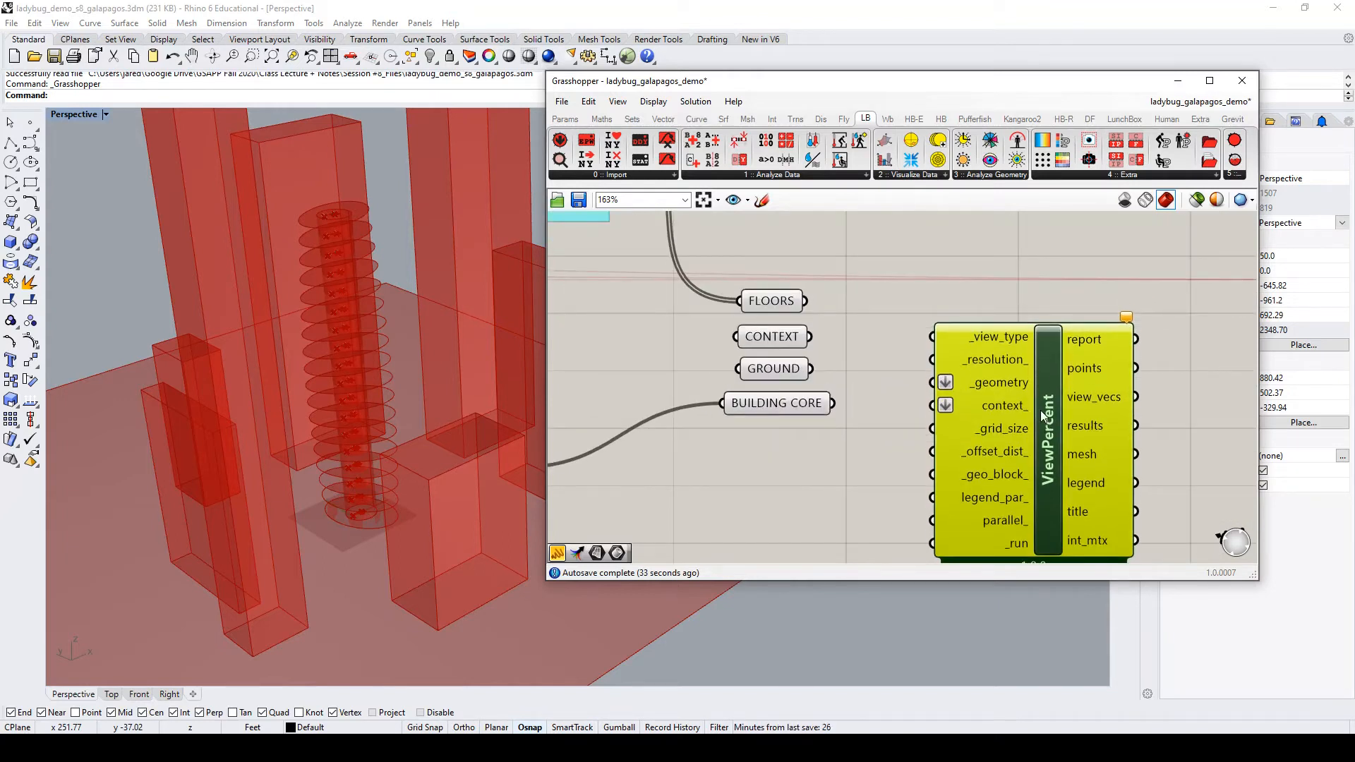
scroll(1021, 354, "down", 2)
scroll(1019, 359, "up", 2)
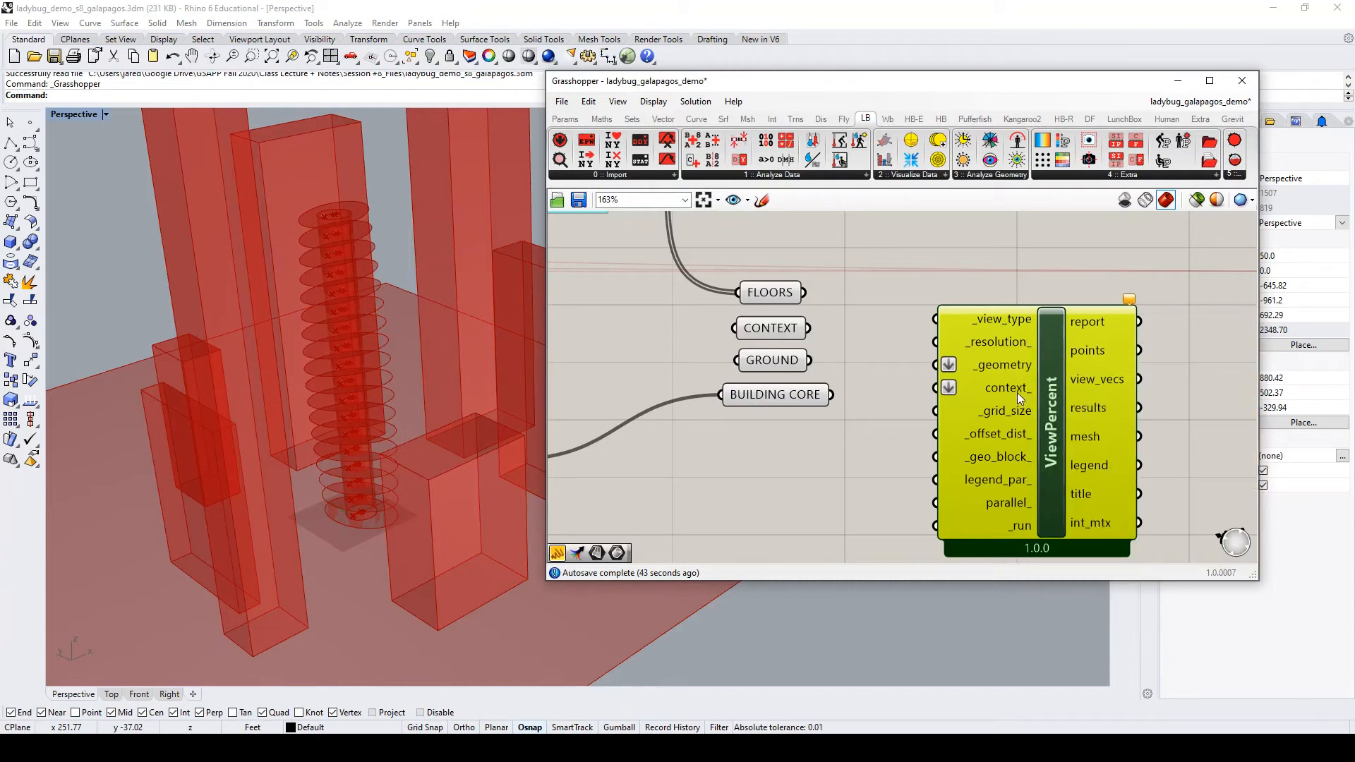
mouse_move(1017, 409)
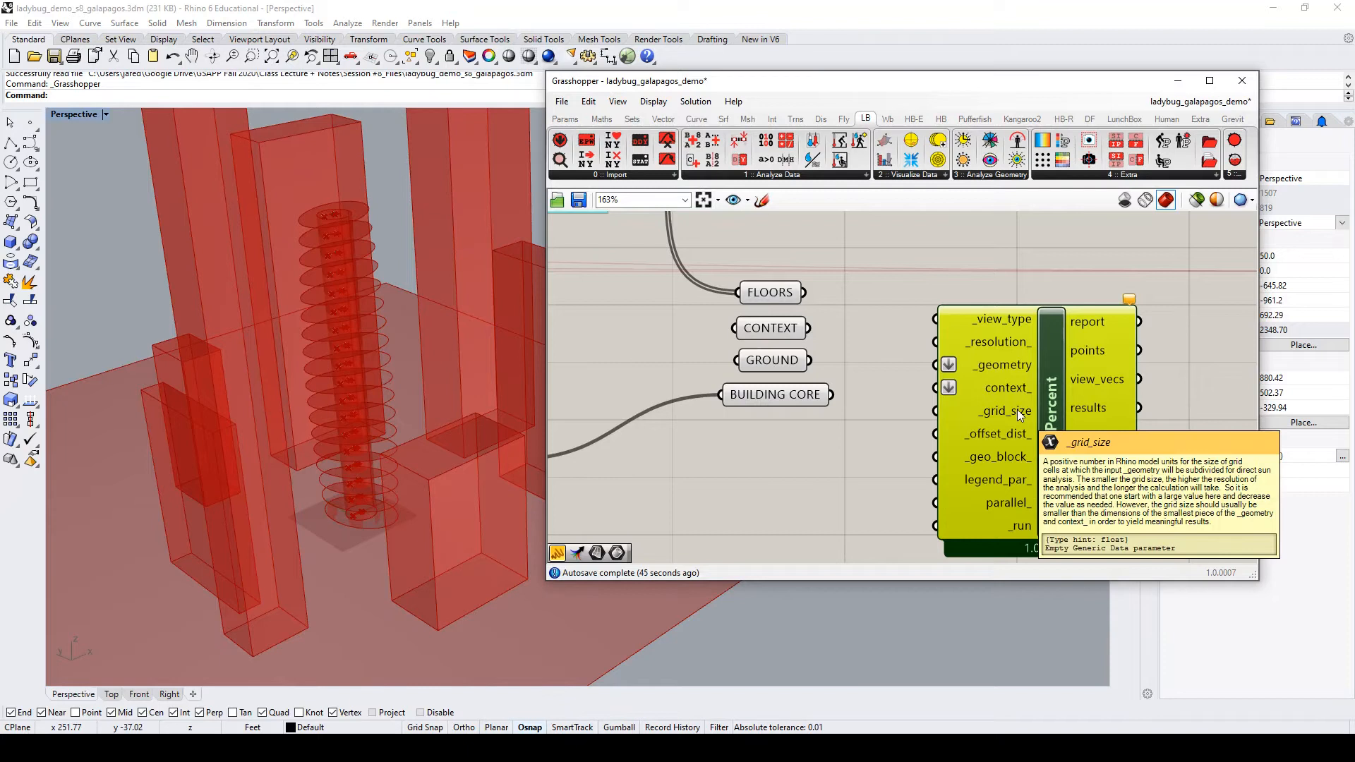
mouse_move(1006, 459)
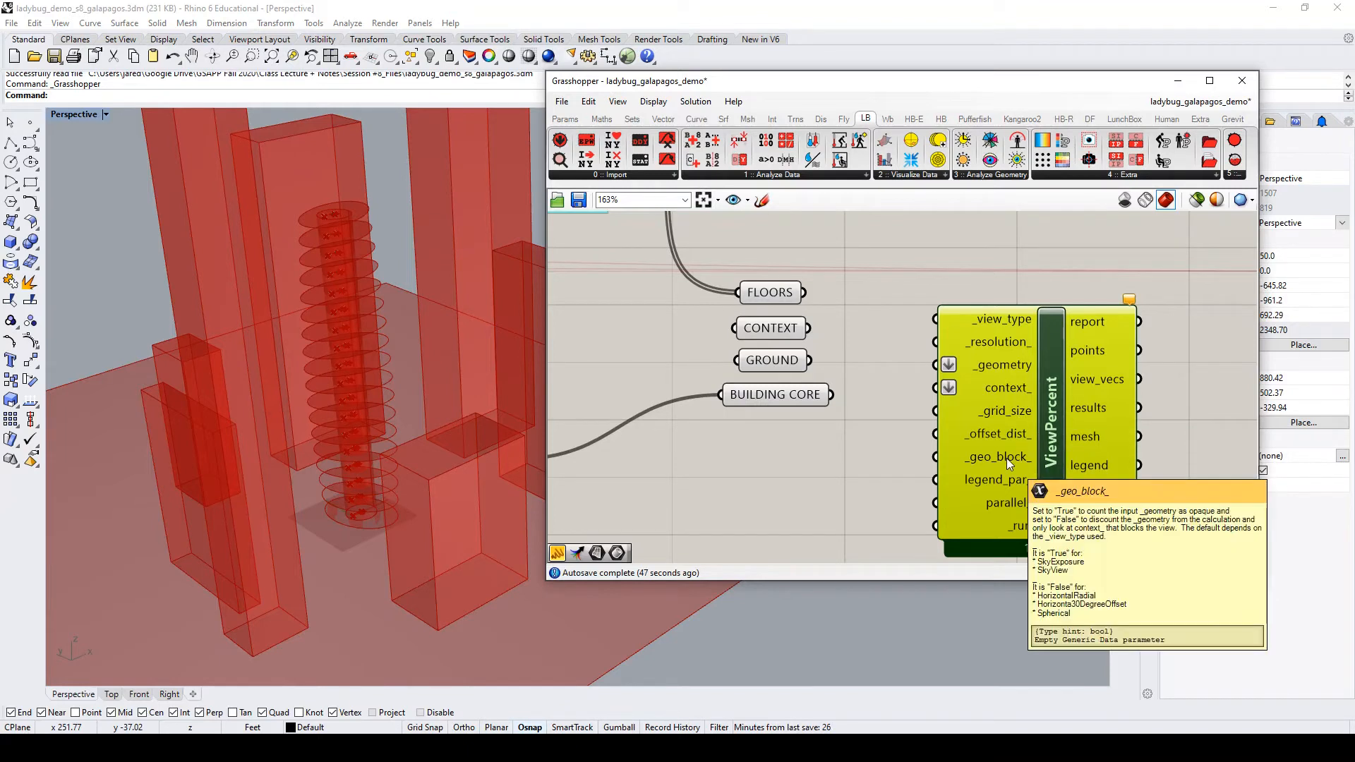
mouse_move(1052, 443)
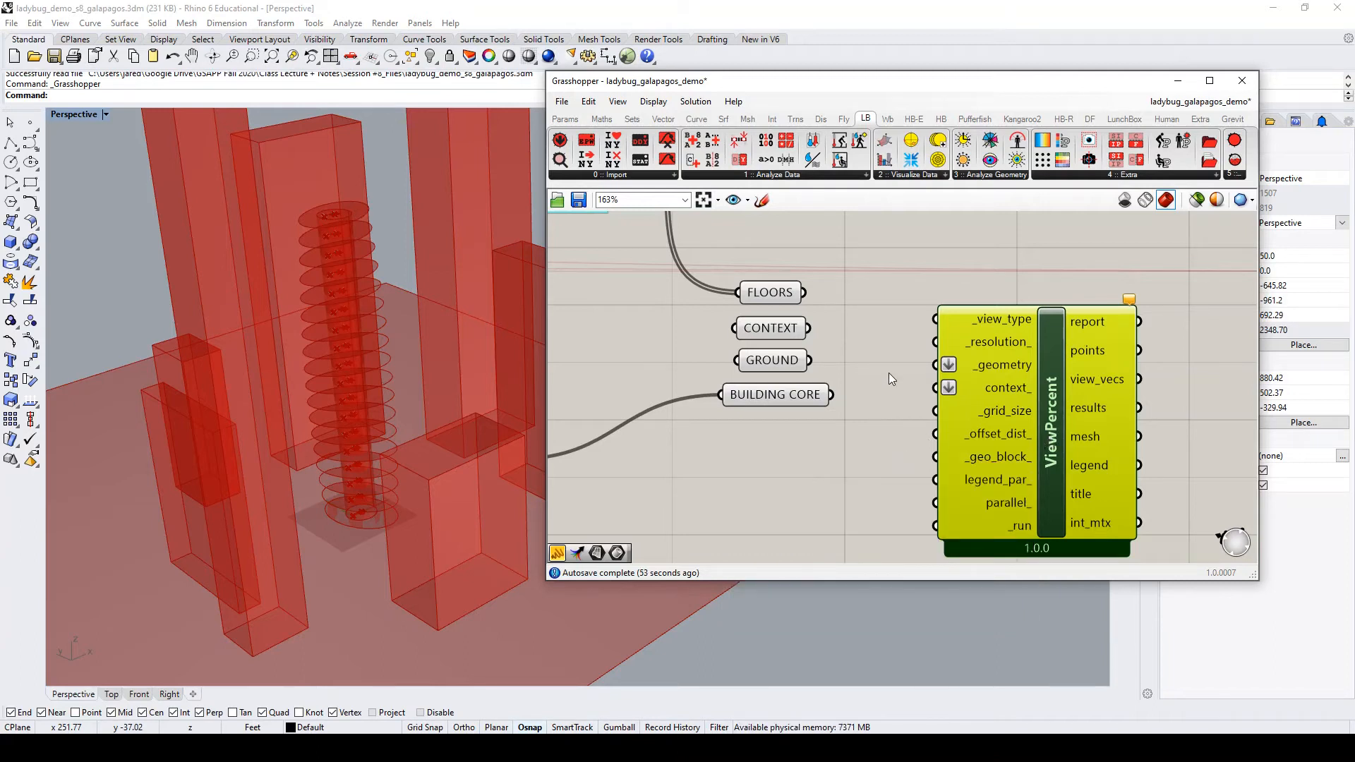
mouse_move(994, 319)
Add a number slider with the value 1 above the FLOORS parameter and connect it to ViewPercent's _view_type input
left_click_drag(1041, 345, 1055, 336)
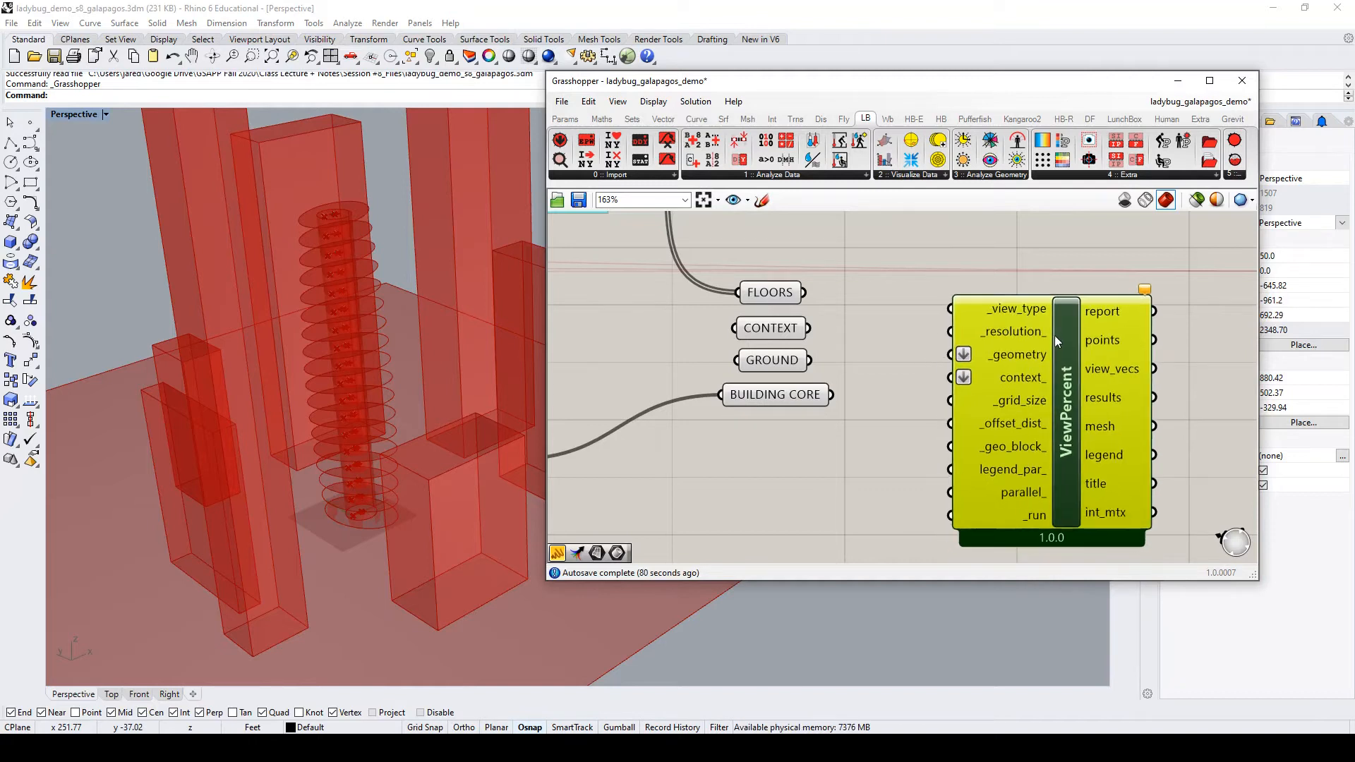
double_click(883, 302)
type("Slider")
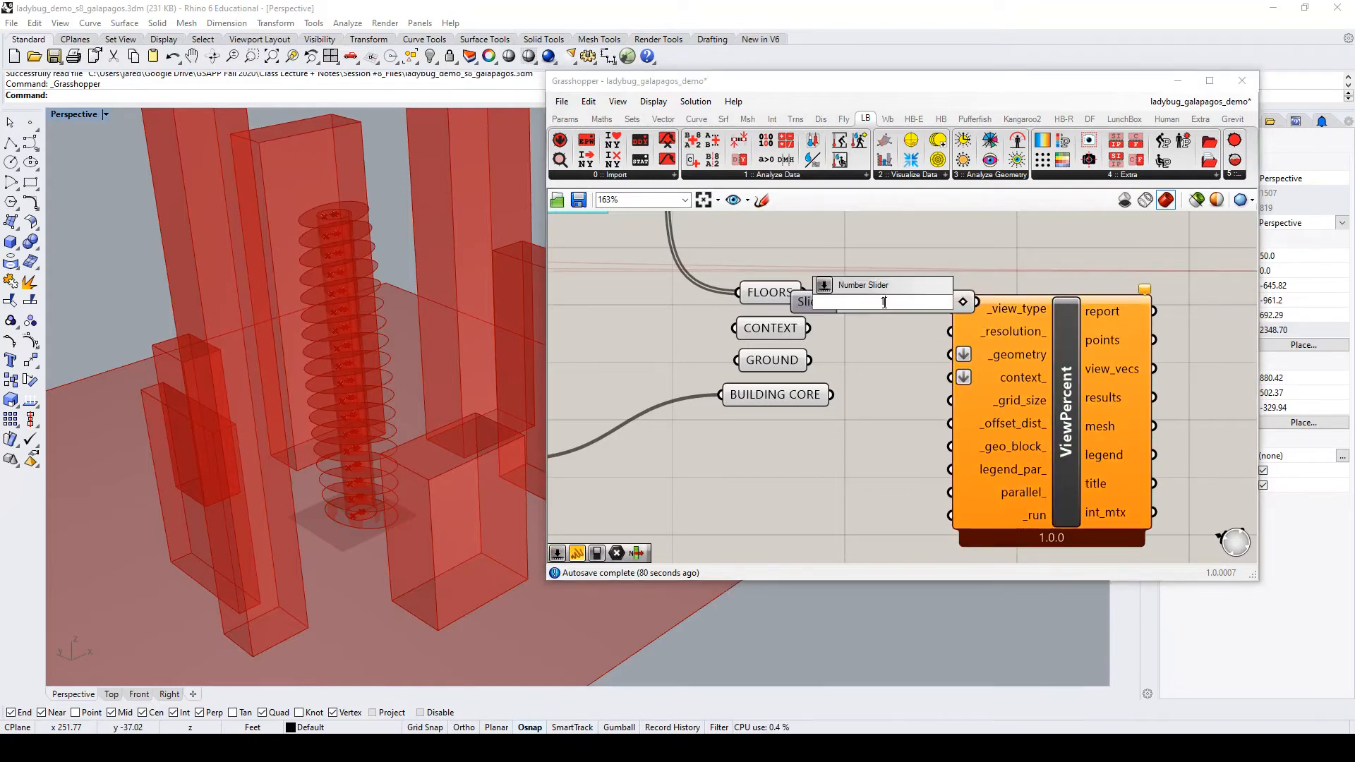
key("Return")
left_click_drag(802, 294, 760, 252)
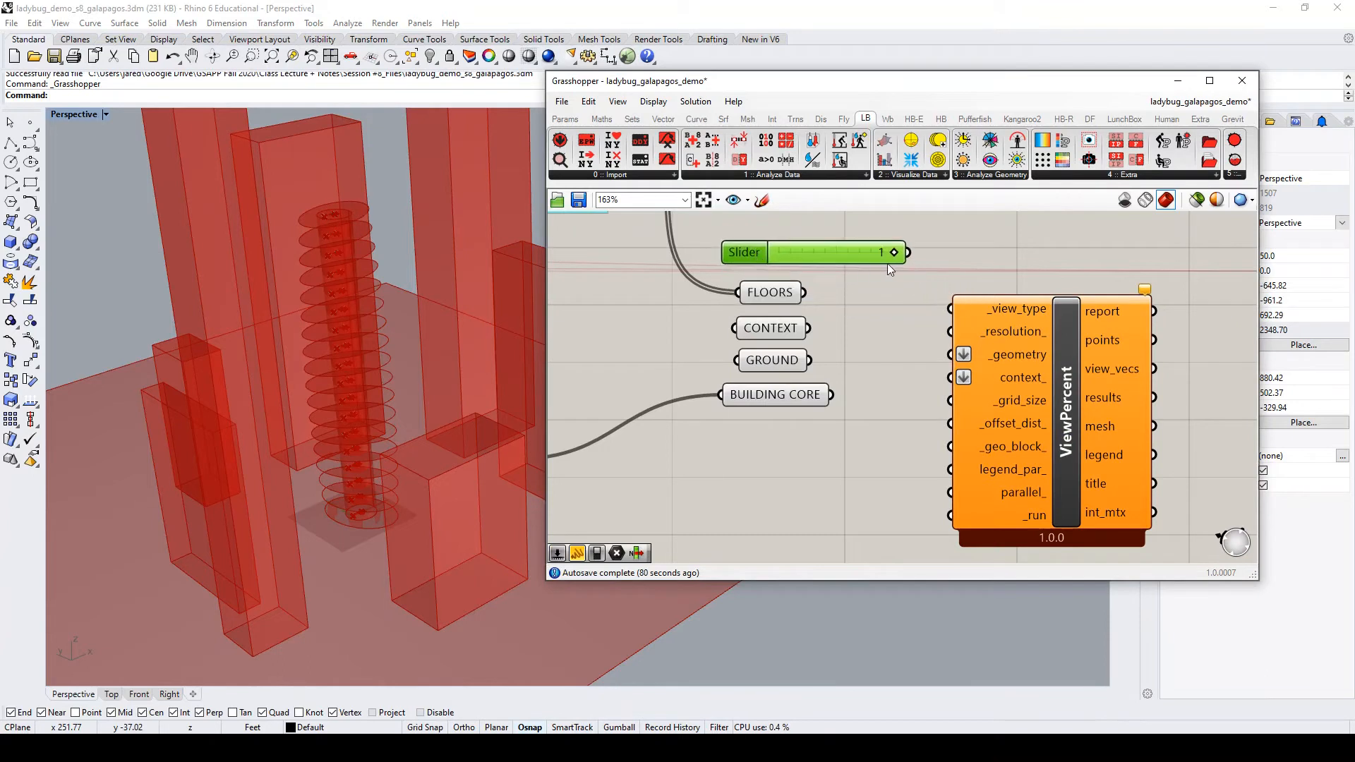
left_click_drag(909, 252, 951, 310)
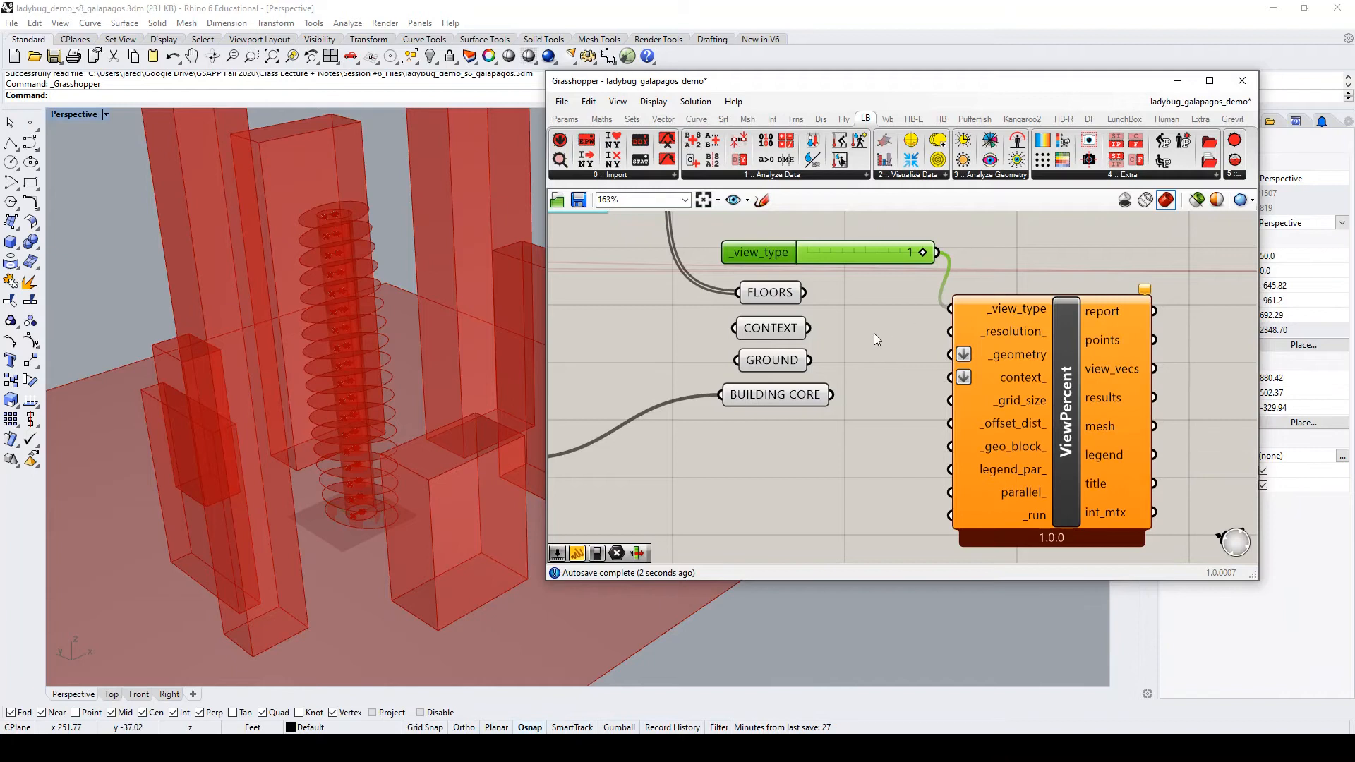
Connect the FLOORS parameter to ViewPercent's _geometry input and move FLOORS up, apart from the other parameters
scroll(847, 332, "down", 2)
scroll(783, 459, "up", 1)
left_click_drag(763, 401, 737, 341)
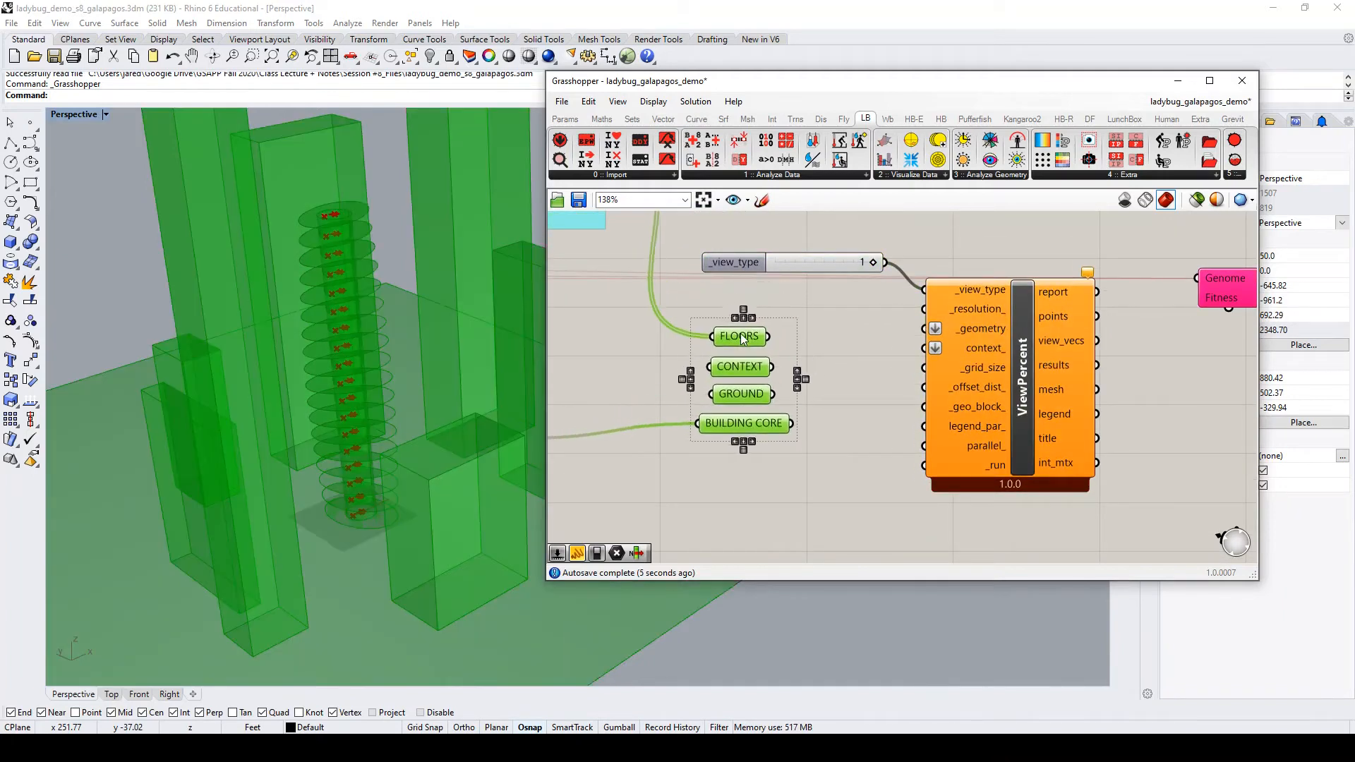
left_click(807, 327)
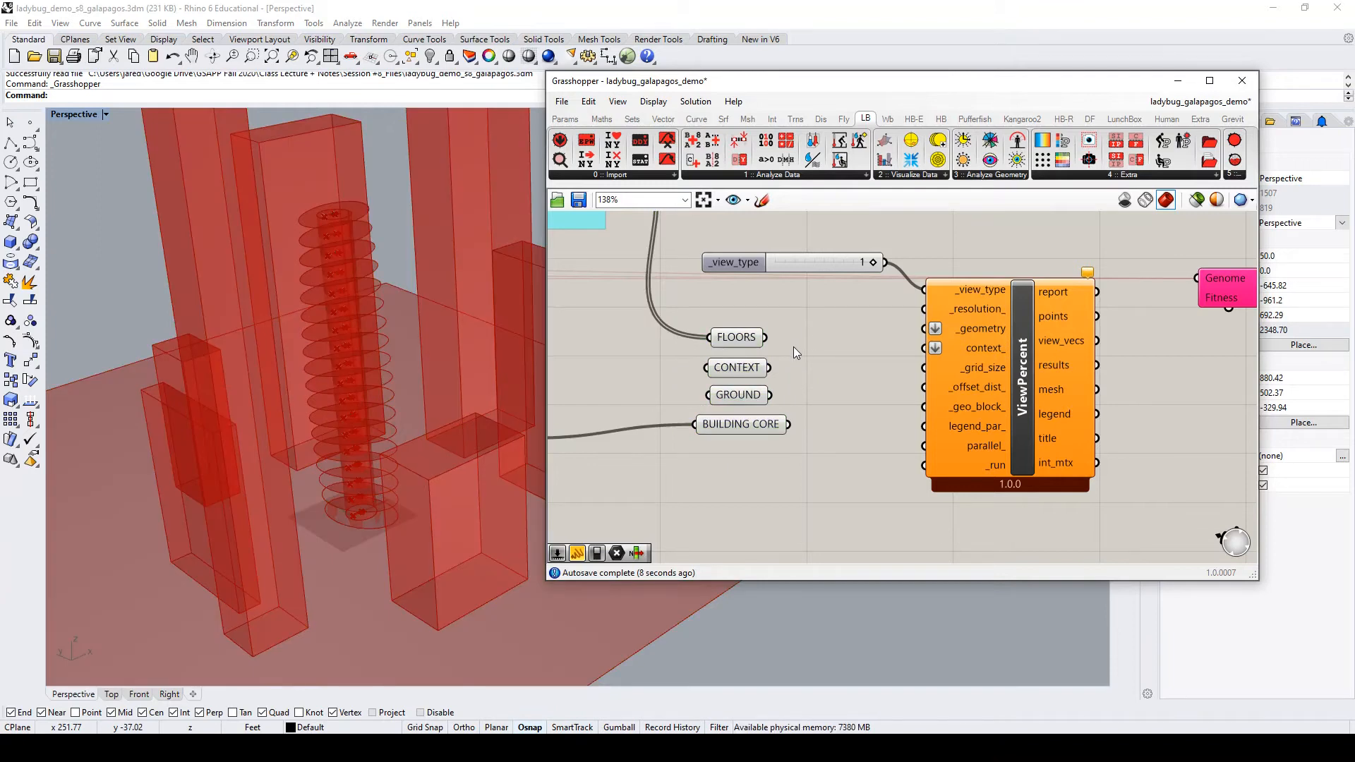
left_click(738, 338)
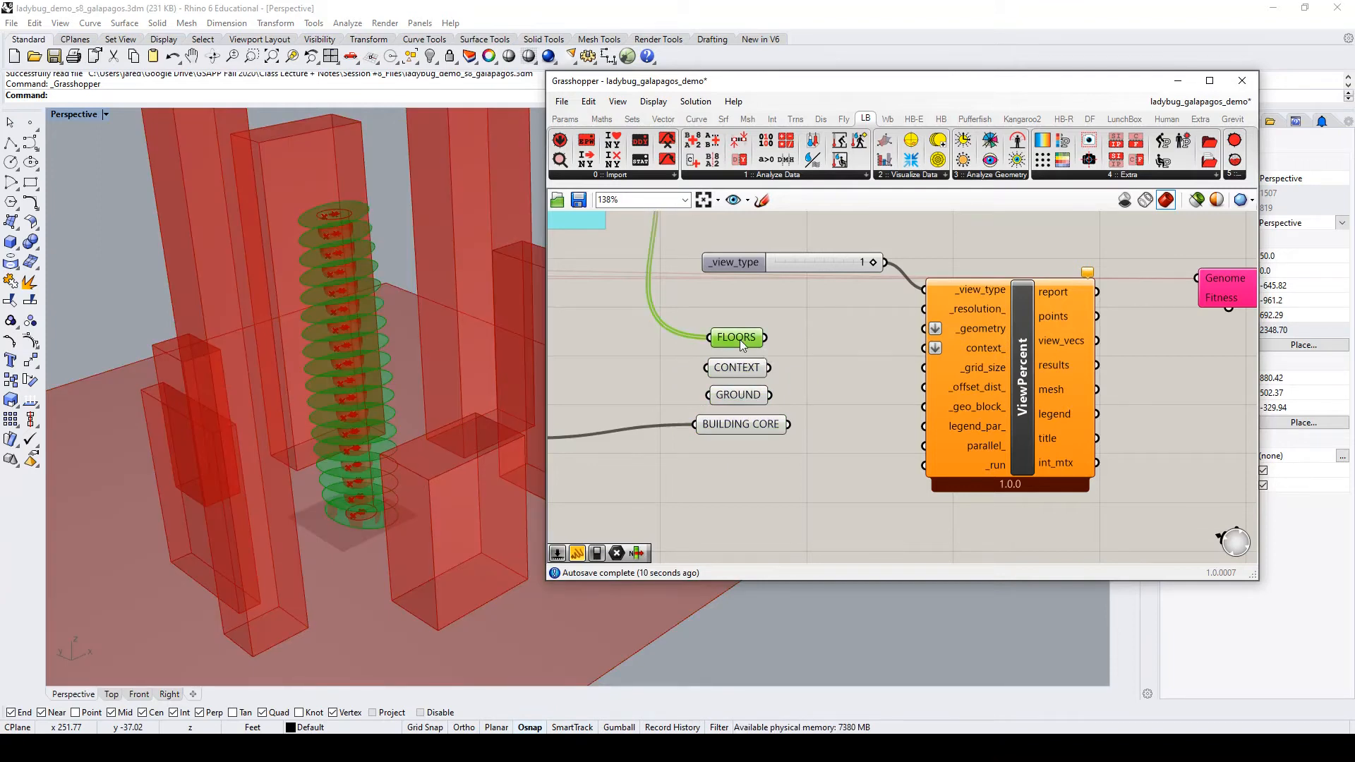
left_click_drag(773, 340, 925, 328)
left_click_drag(753, 340, 748, 319)
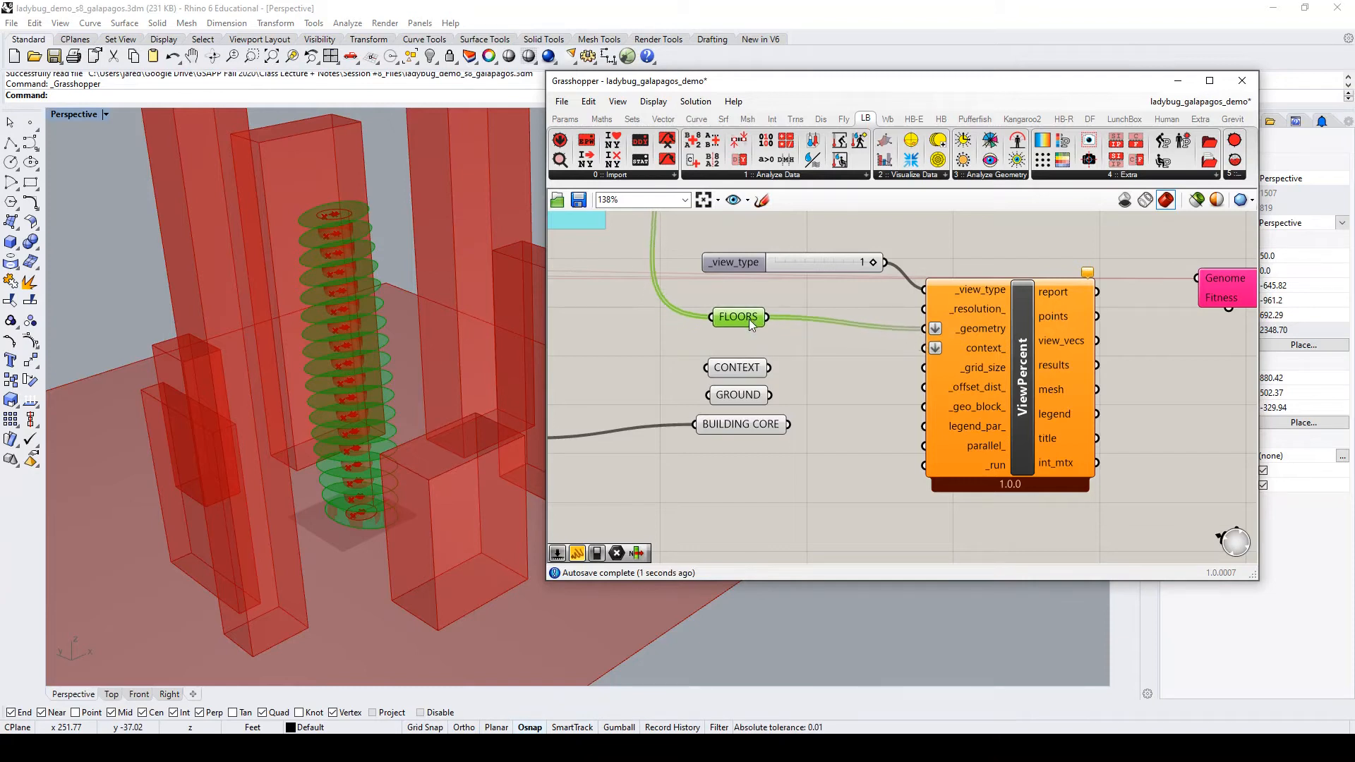
Connect the CONTEXT, GROUND and BUILDING CORE parameters together to ViewPercent's context_ input
left_click_drag(747, 375, 924, 348)
left_click(847, 359)
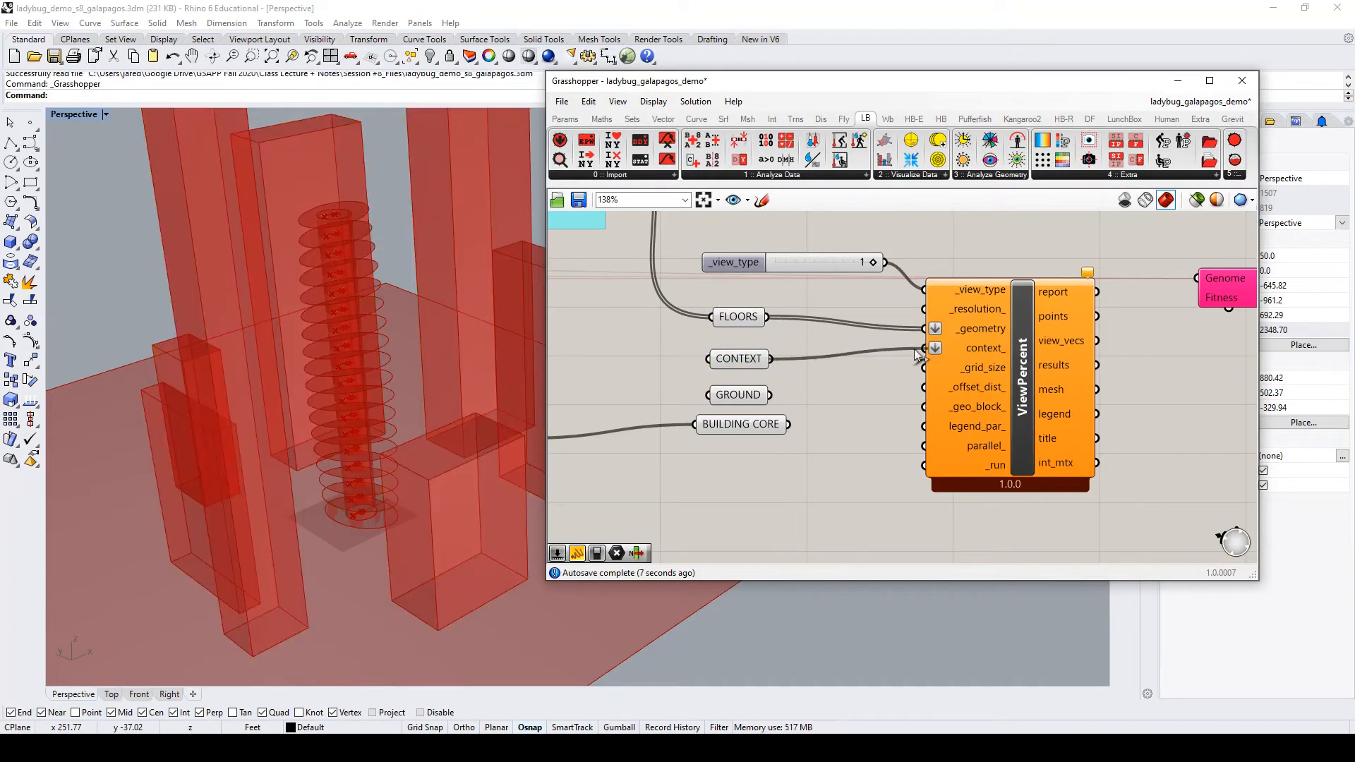
left_click_drag(771, 395, 925, 349)
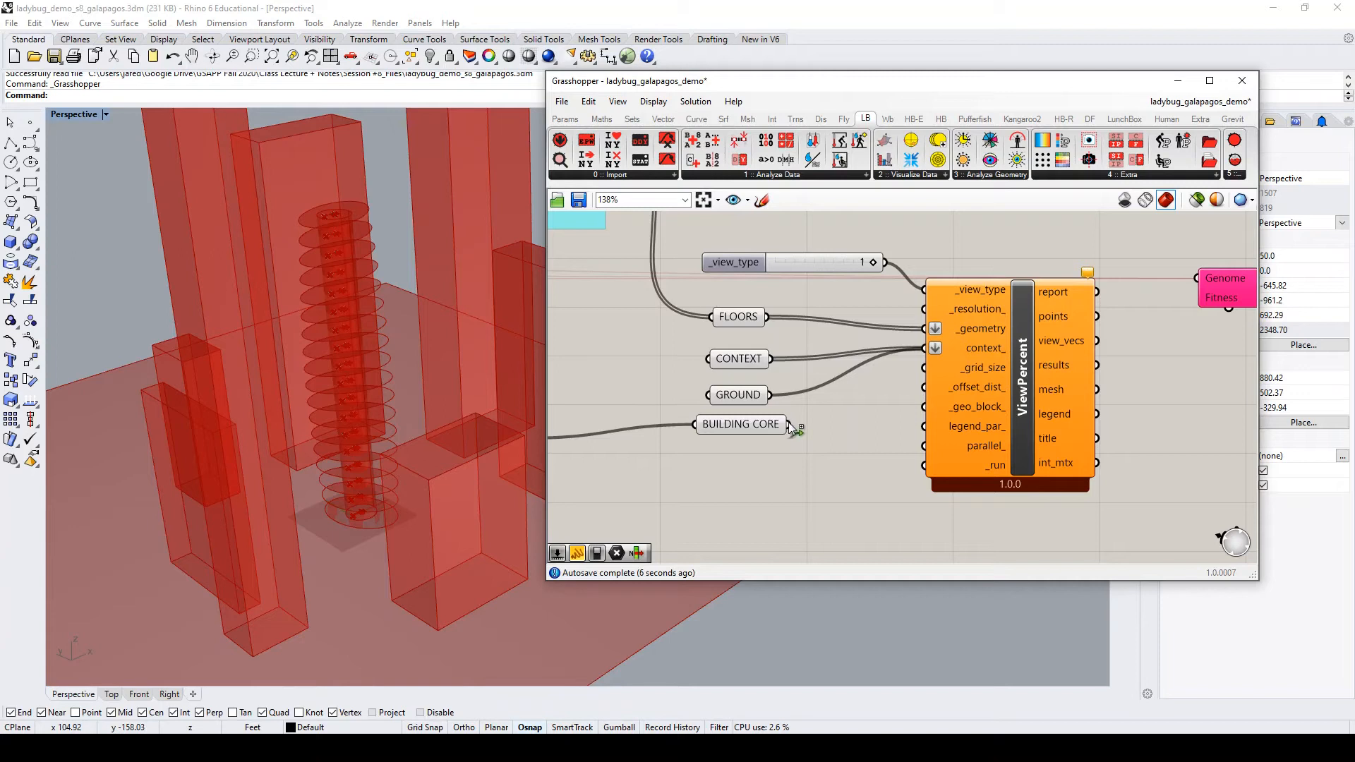
left_click_drag(791, 426, 925, 349)
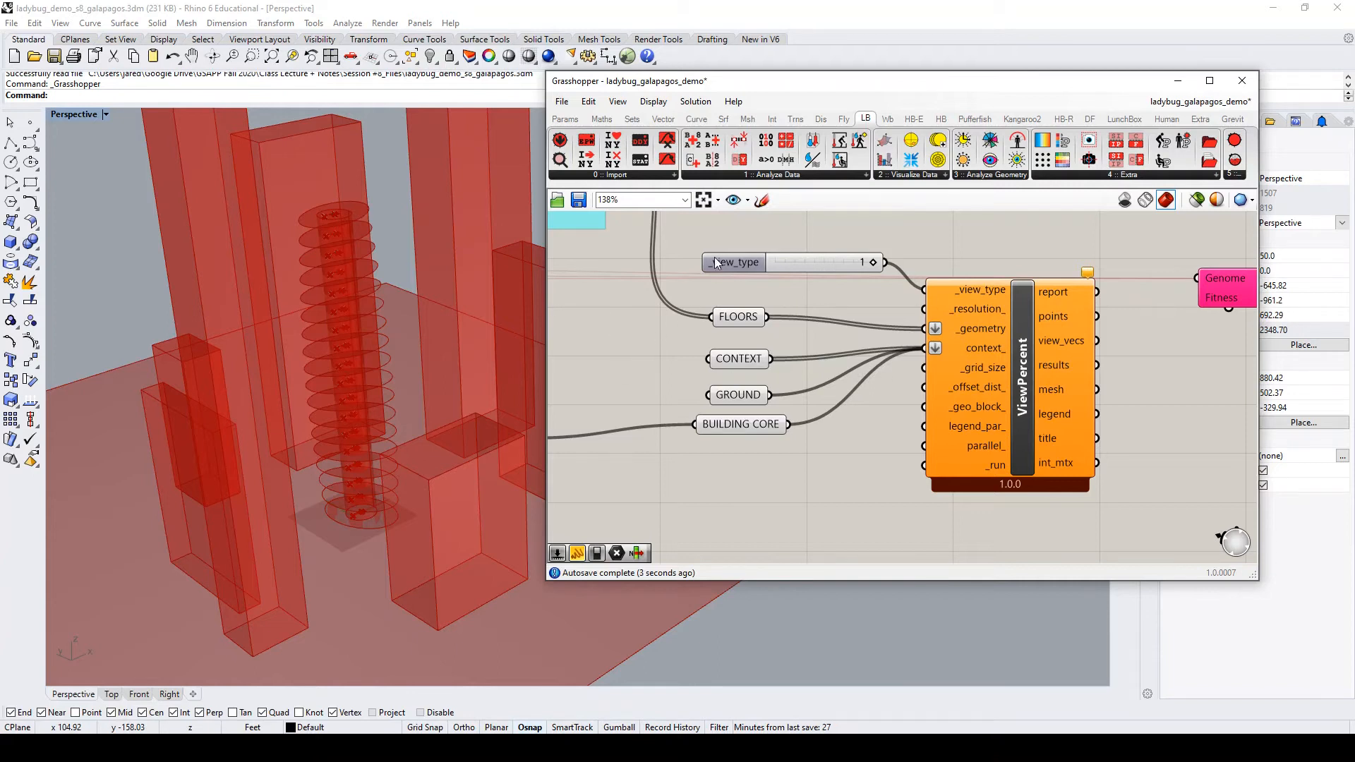
left_click_drag(737, 428, 726, 426)
left_click(802, 446)
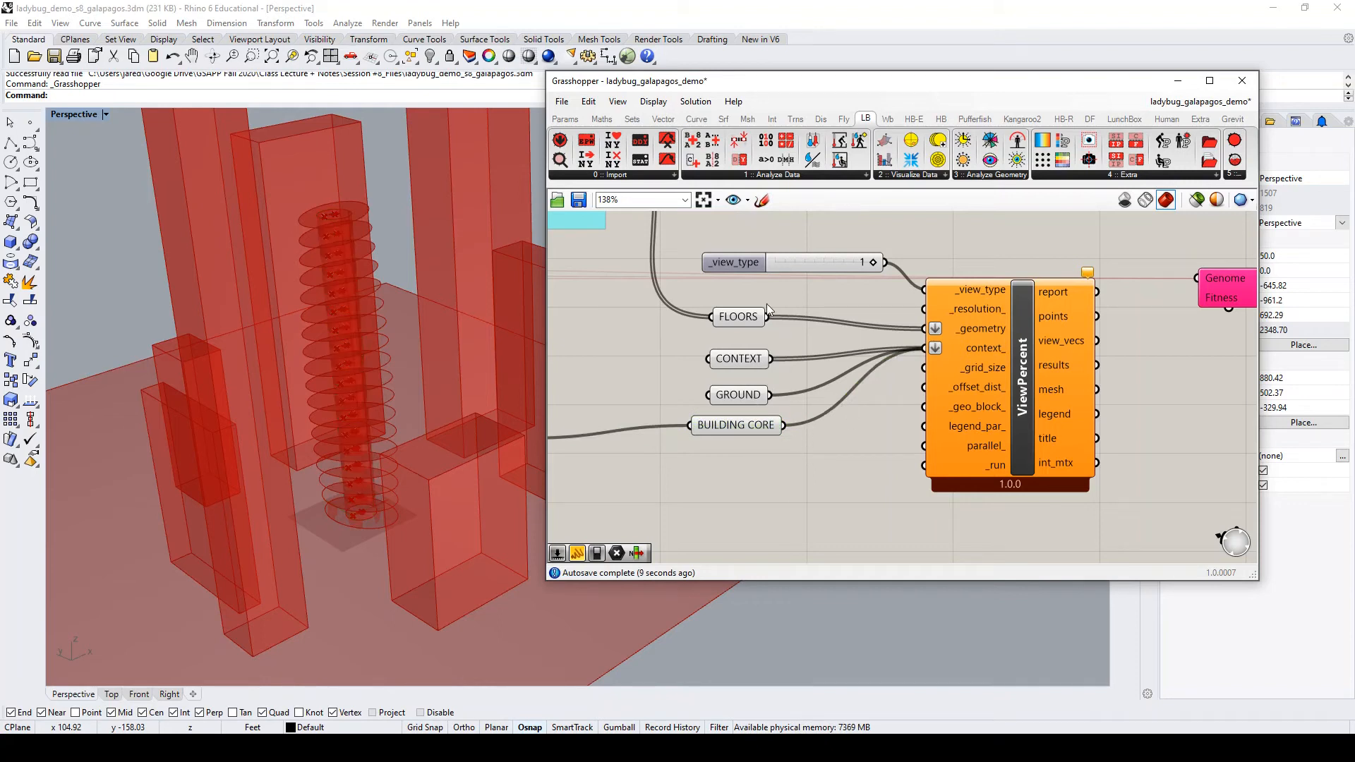
Inspect the floor plates around the core up close and add the FLOORS parameter to ViewPercent's context_ input as well
left_click(748, 316)
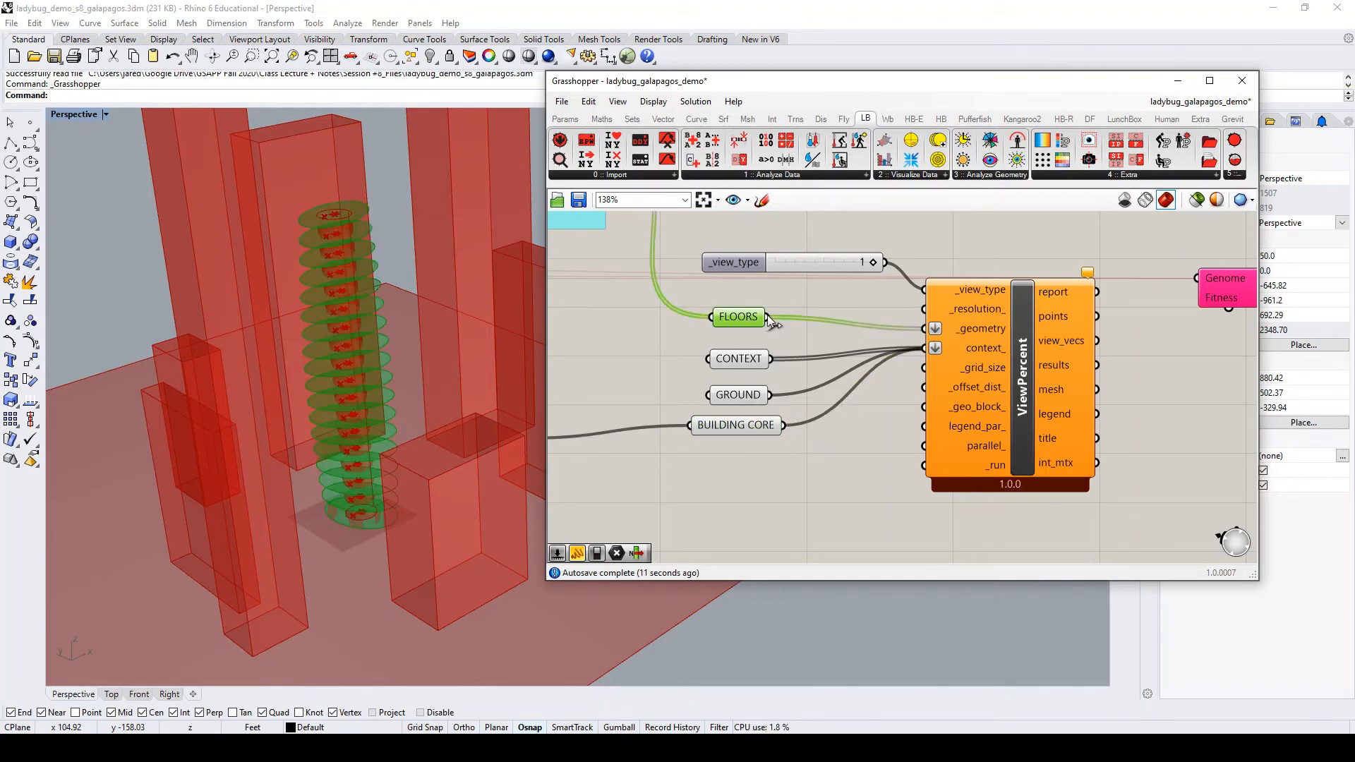
scroll(406, 386, "down", 3)
scroll(382, 382, "up", 10)
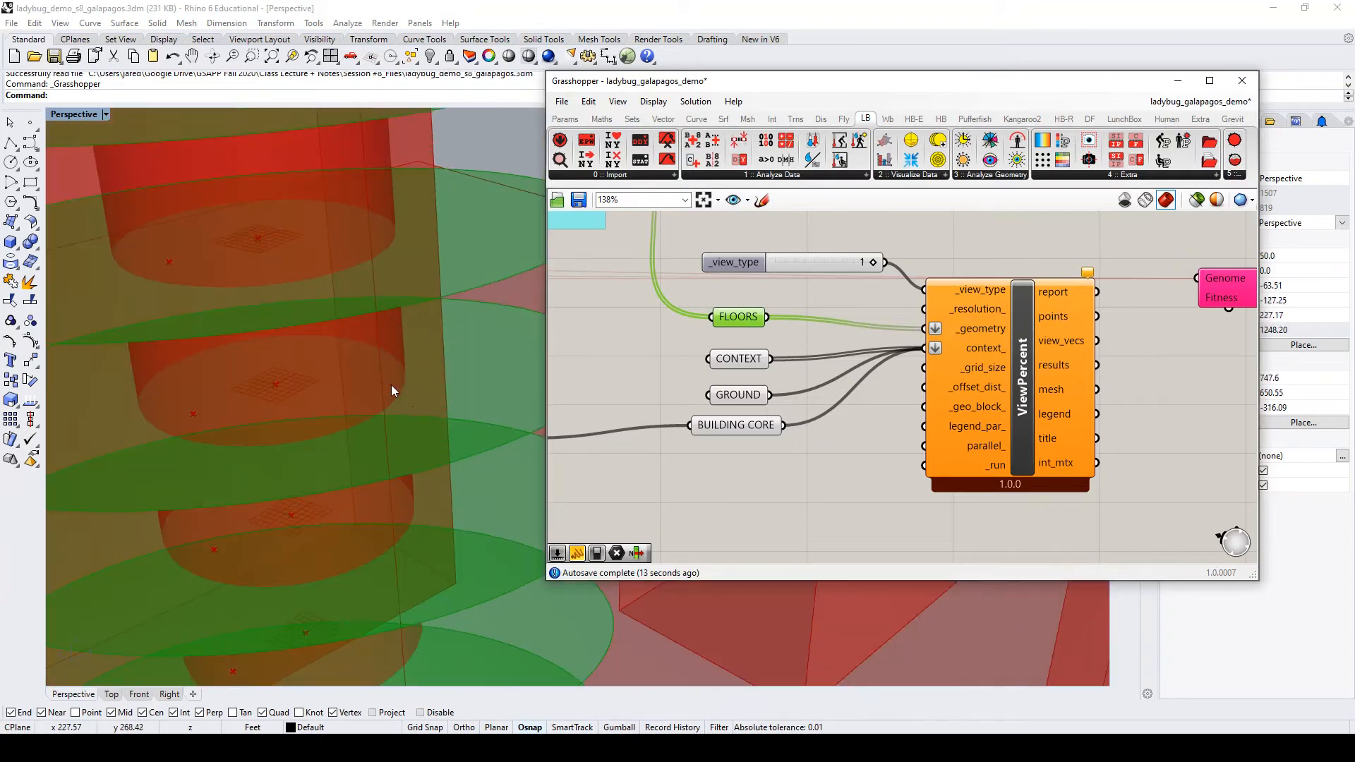
scroll(402, 394, "down", 5)
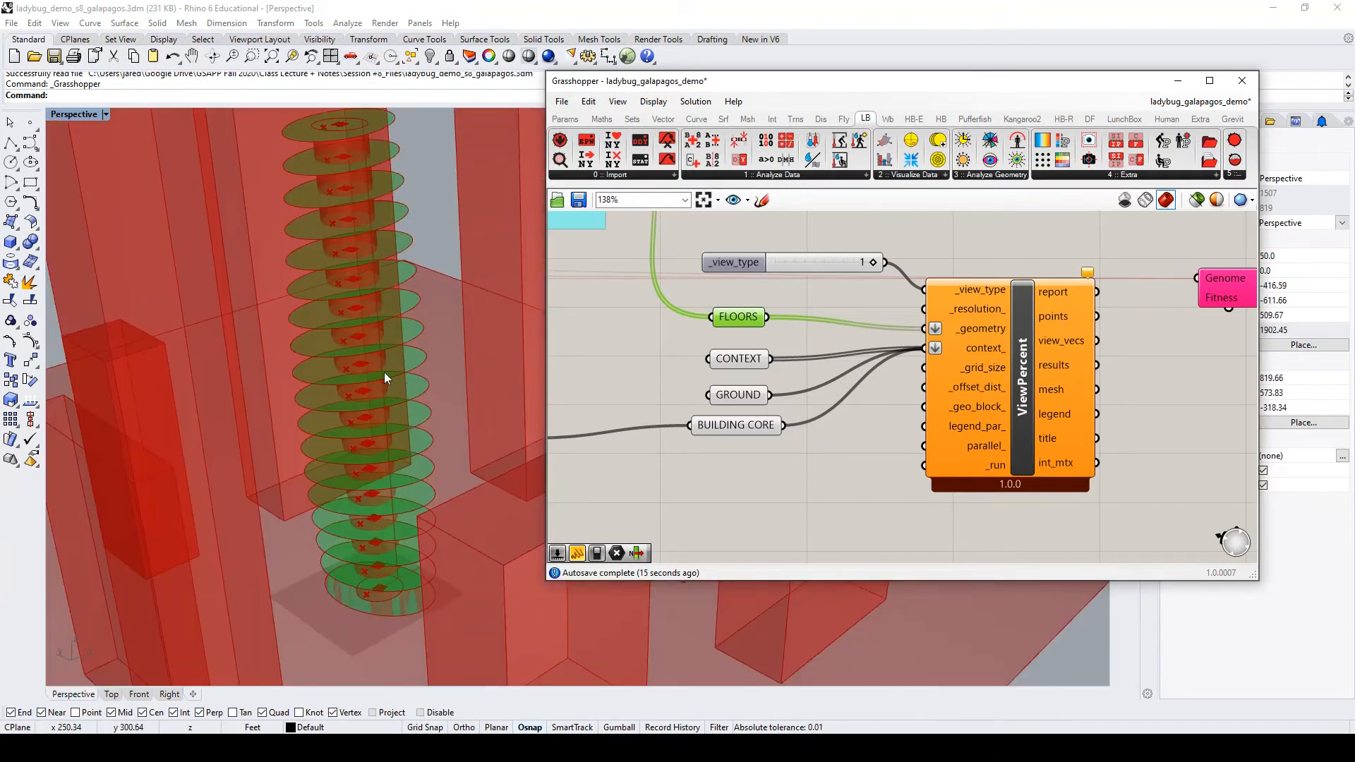
scroll(401, 356, "up", 5)
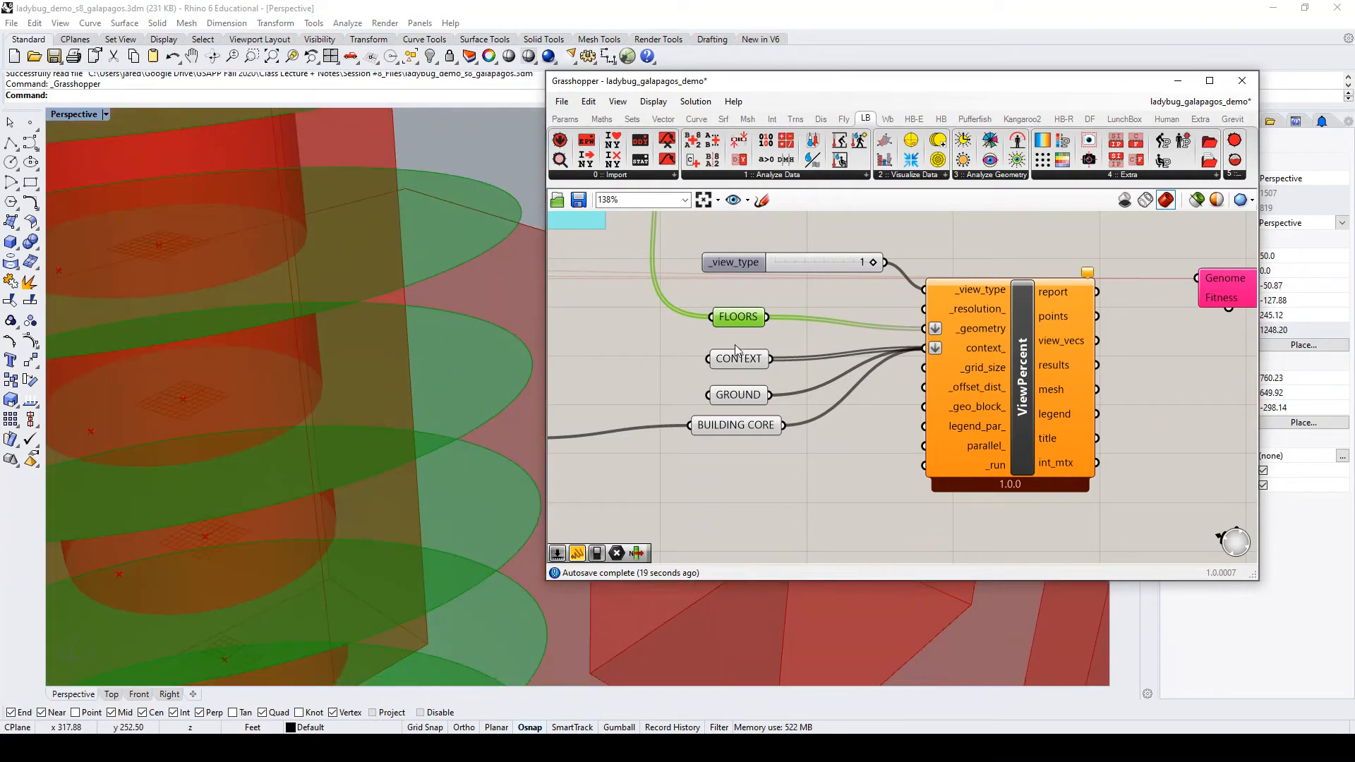
left_click_drag(768, 317, 925, 348, "shift")
Stack the CONTEXT, GROUND and BUILDING CORE parameters more tightly beneath FLOORS
scroll(820, 345, "down", 4)
scroll(820, 345, "up", 3)
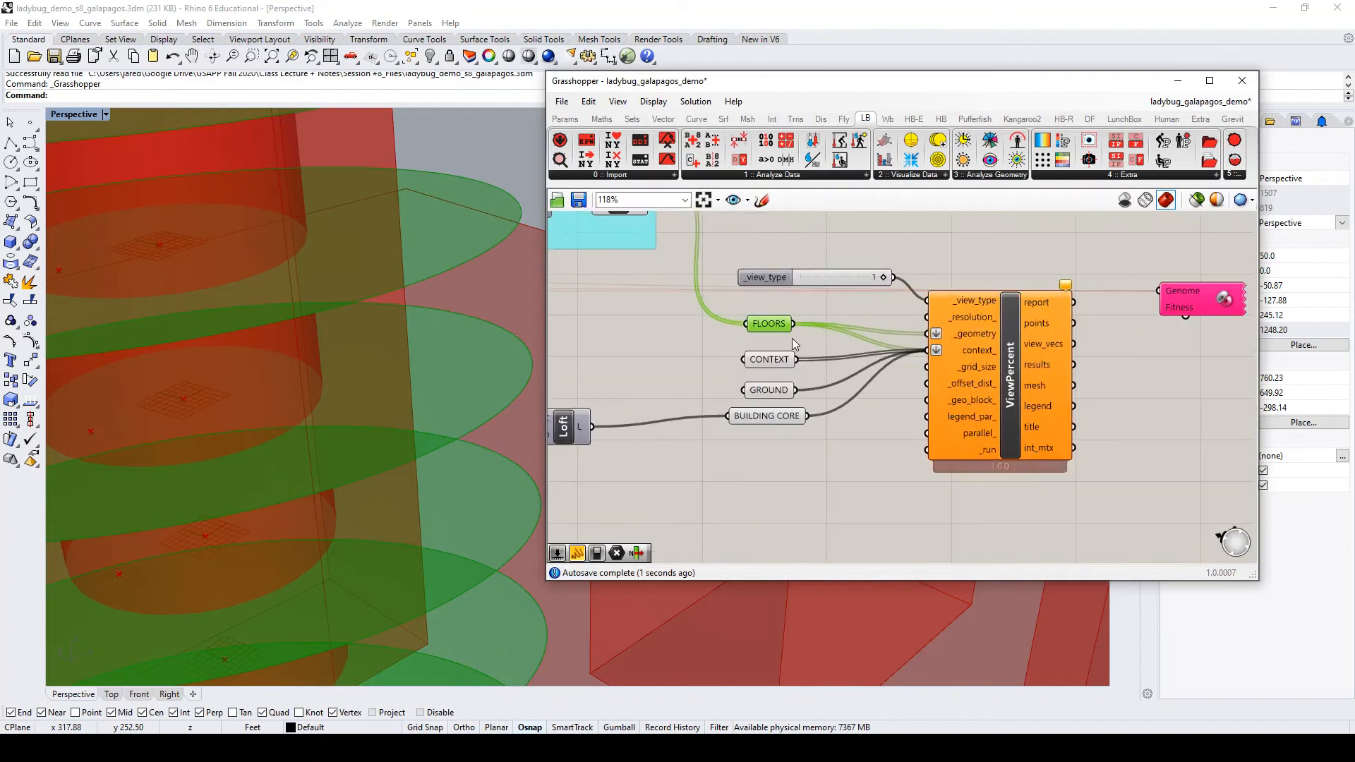
scroll(821, 342, "down", 2)
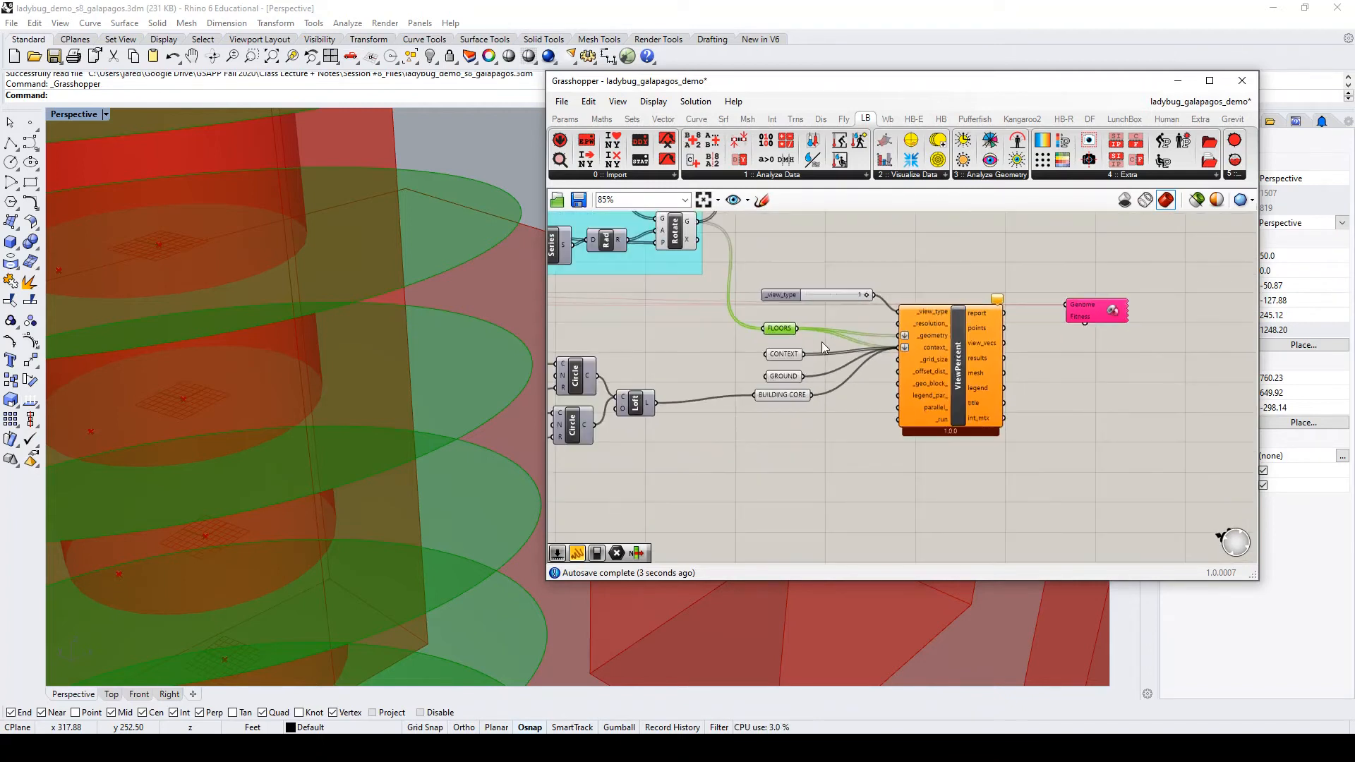
scroll(797, 372, "up", 2)
left_click_drag(801, 426, 777, 354)
left_click_drag(776, 404, 767, 378)
scroll(817, 336, "down", 2)
scroll(817, 335, "up", 2)
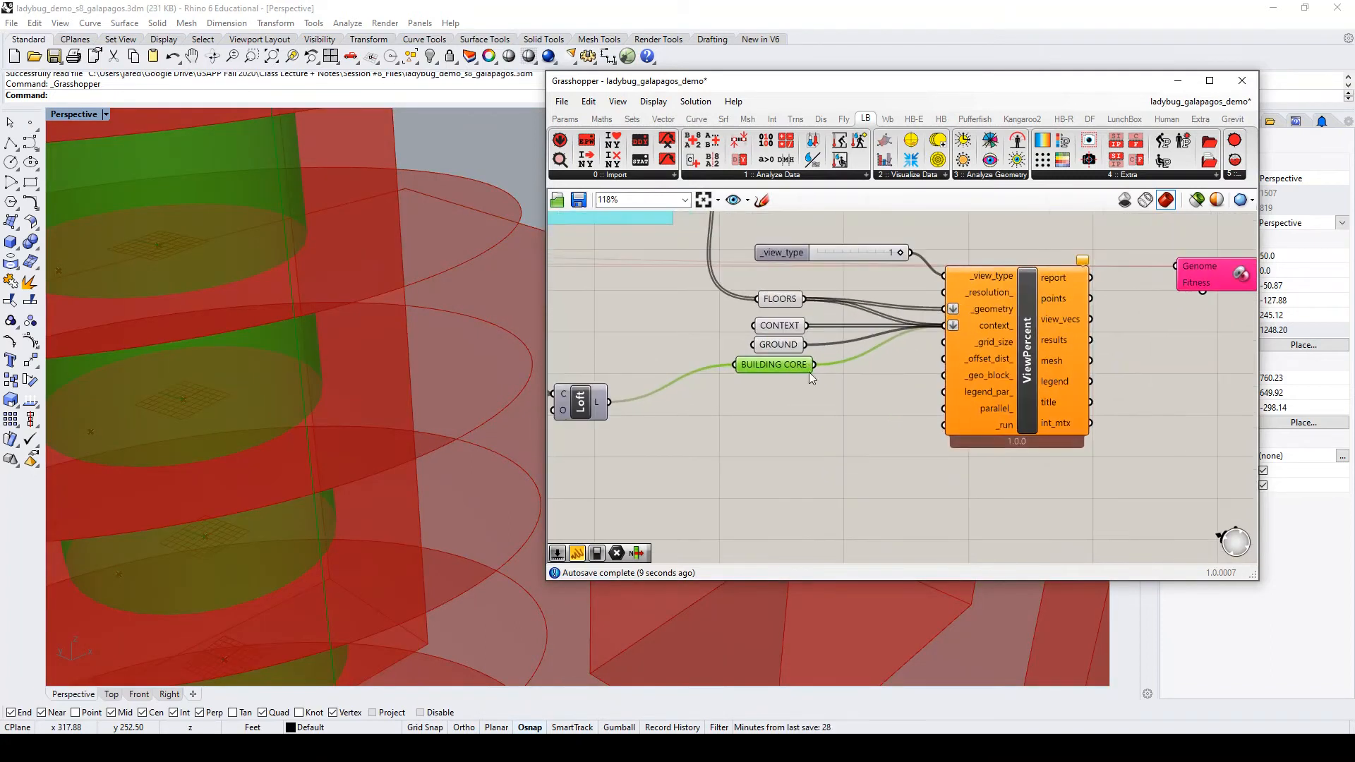
left_click(831, 367)
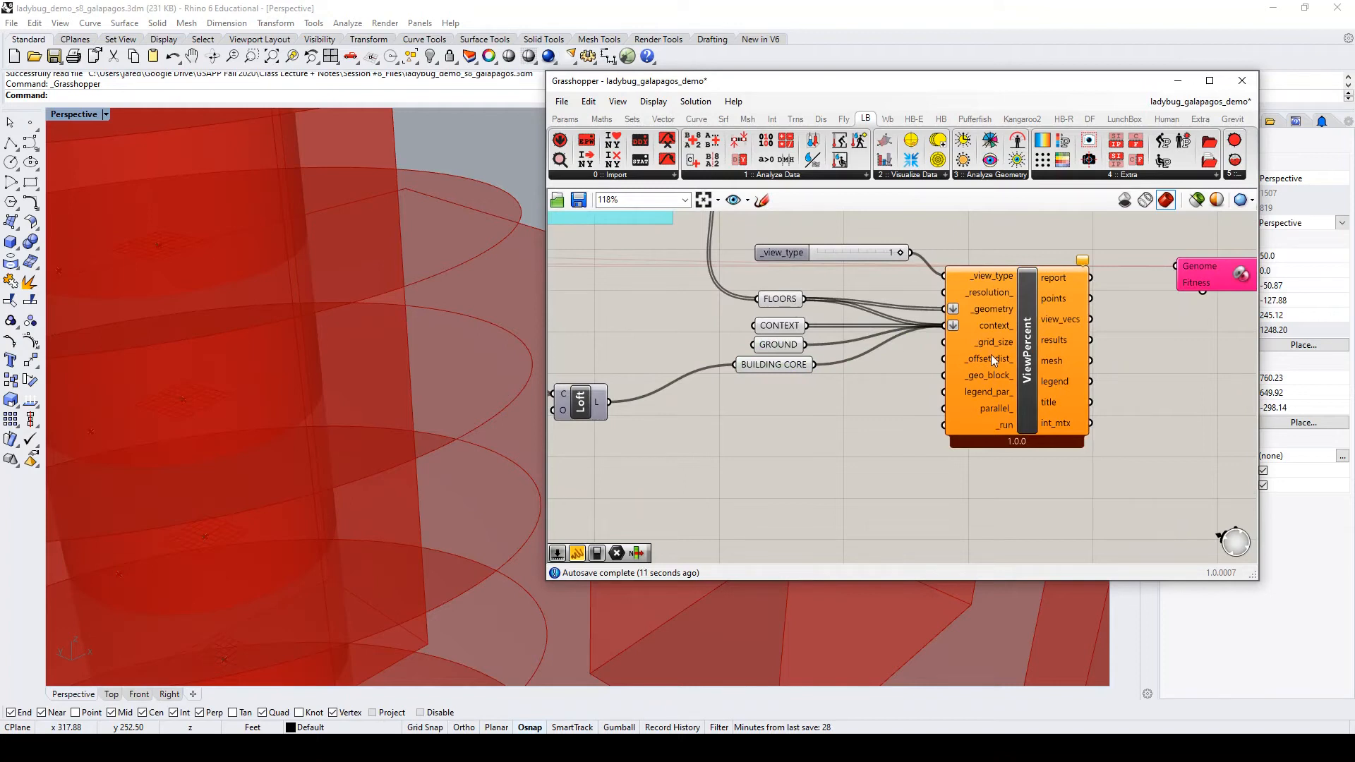
Add a number slider set to 5 and connect it to ViewPercent's _offset_dist_ input
mouse_move(988, 358)
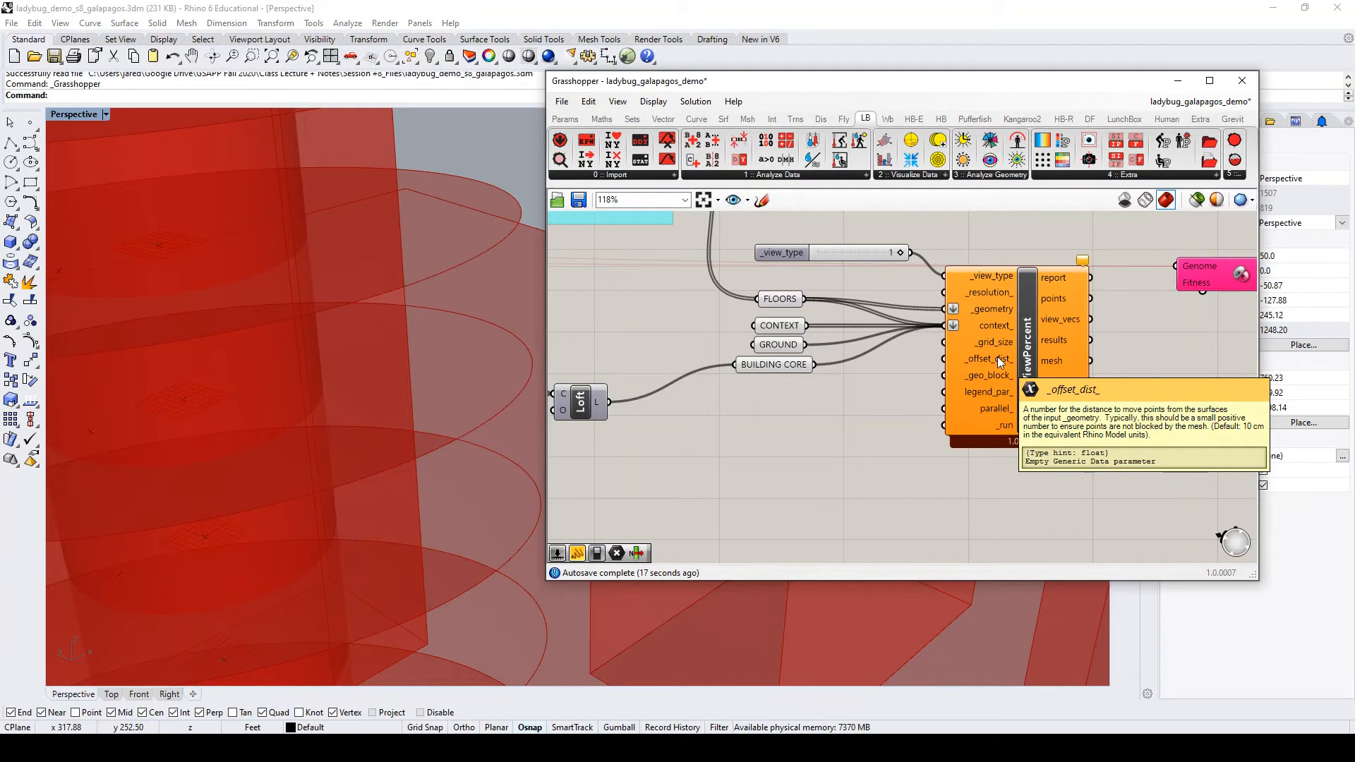
double_click(768, 405)
type("5")
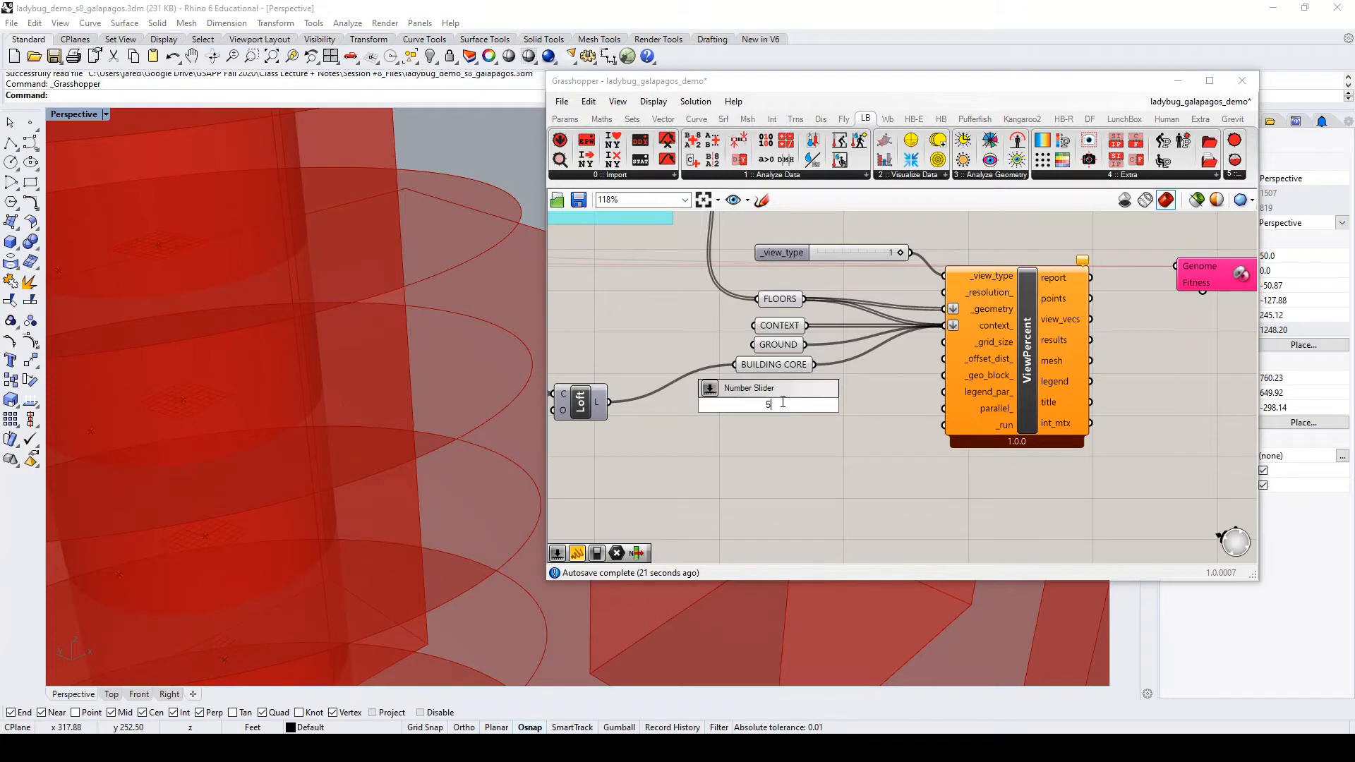
key("Return")
left_click_drag(713, 408, 699, 408)
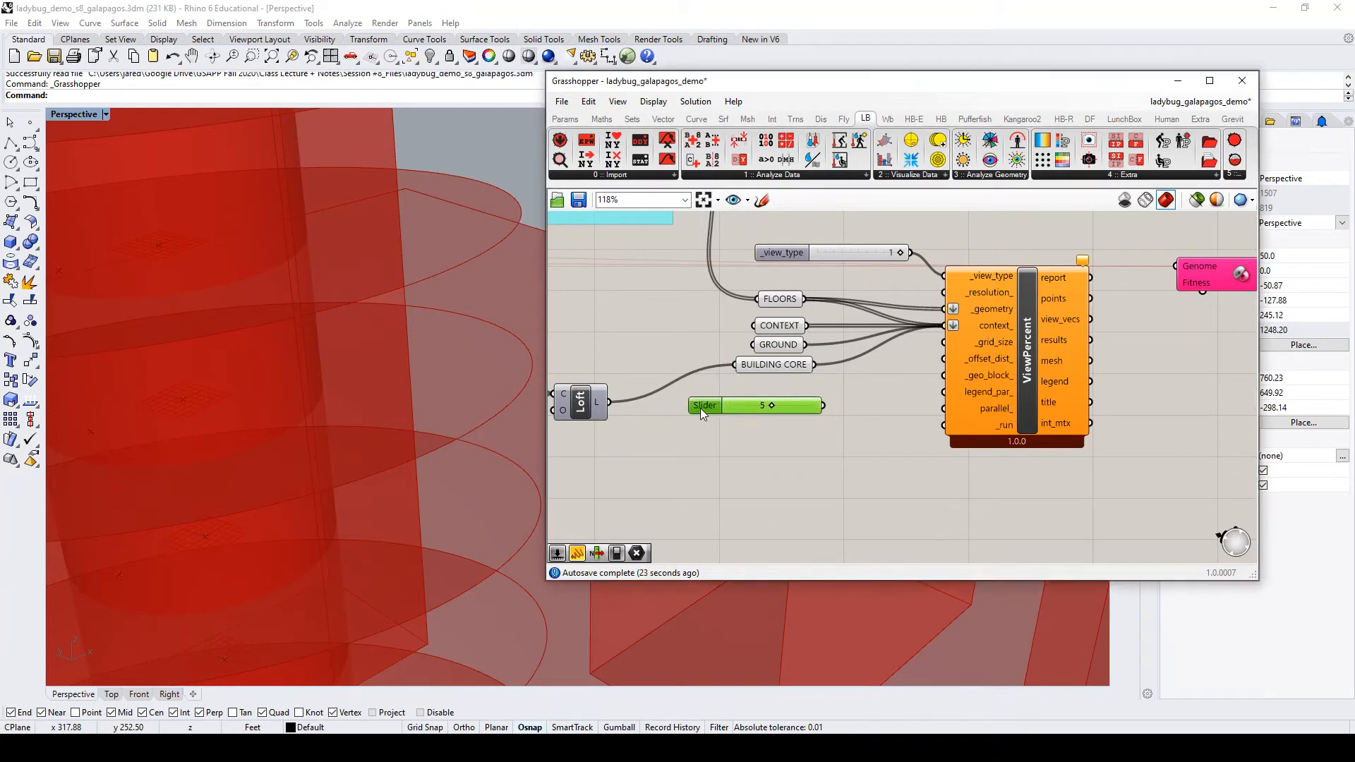
left_click_drag(824, 405, 943, 359)
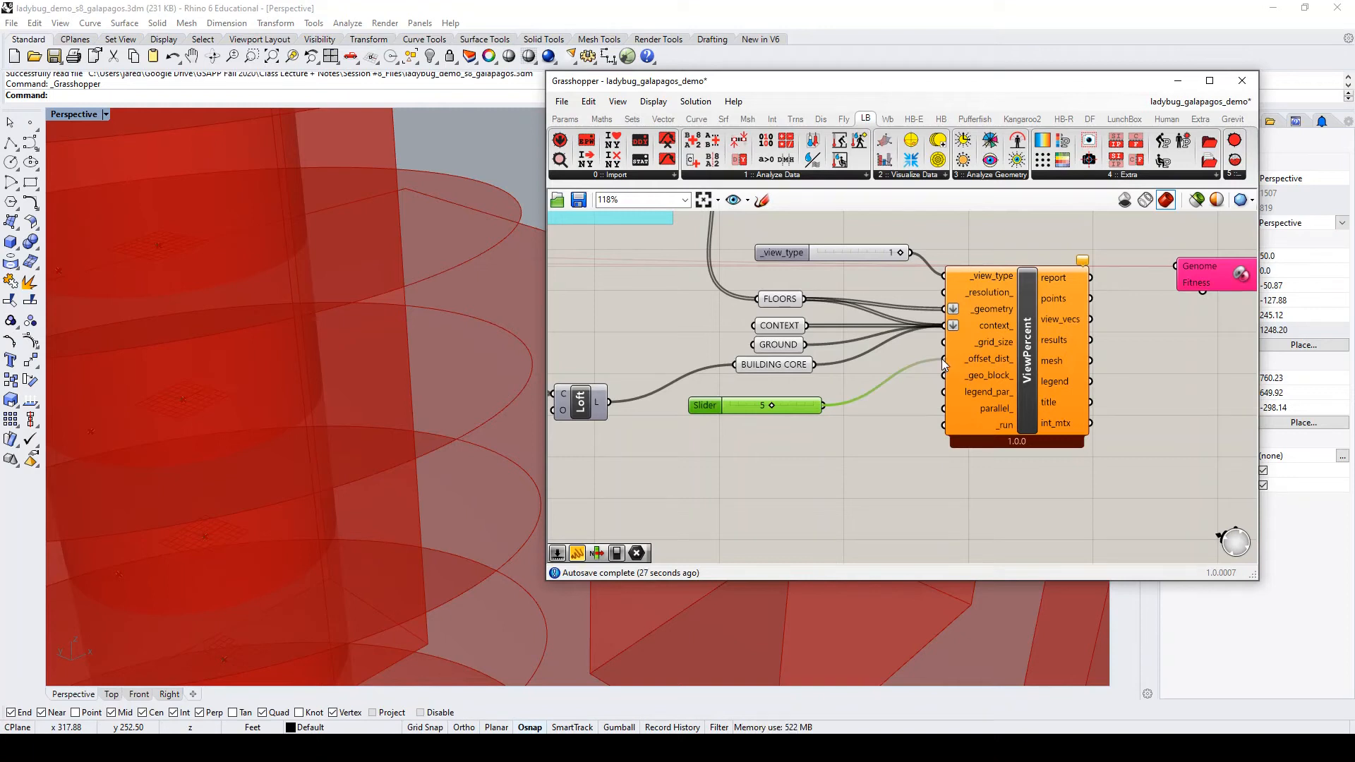
left_click_drag(708, 404, 694, 408)
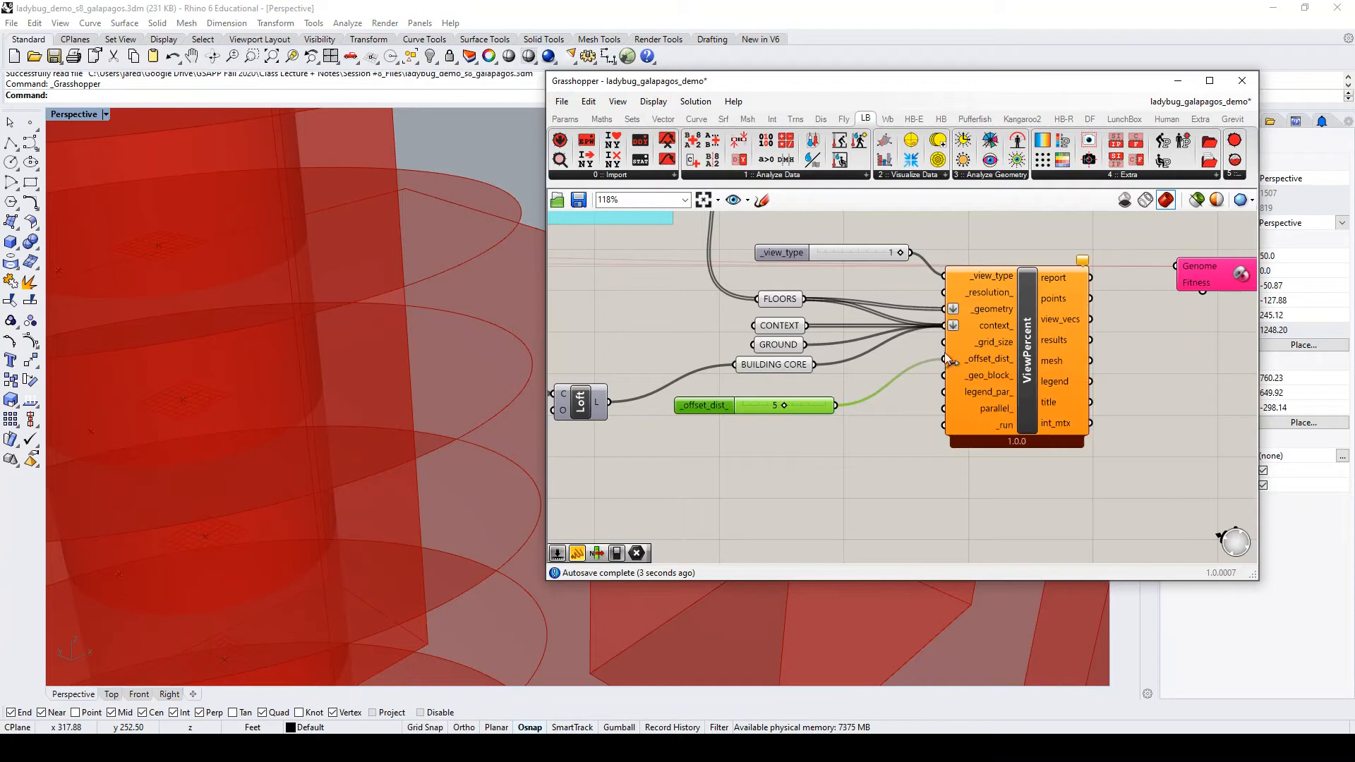
Add a number slider set to 10, connect it to ViewPercent's _grid_size input and stack it neatly above the _offset_dist_ slider
left_click(814, 382)
double_click(815, 382)
type("10")
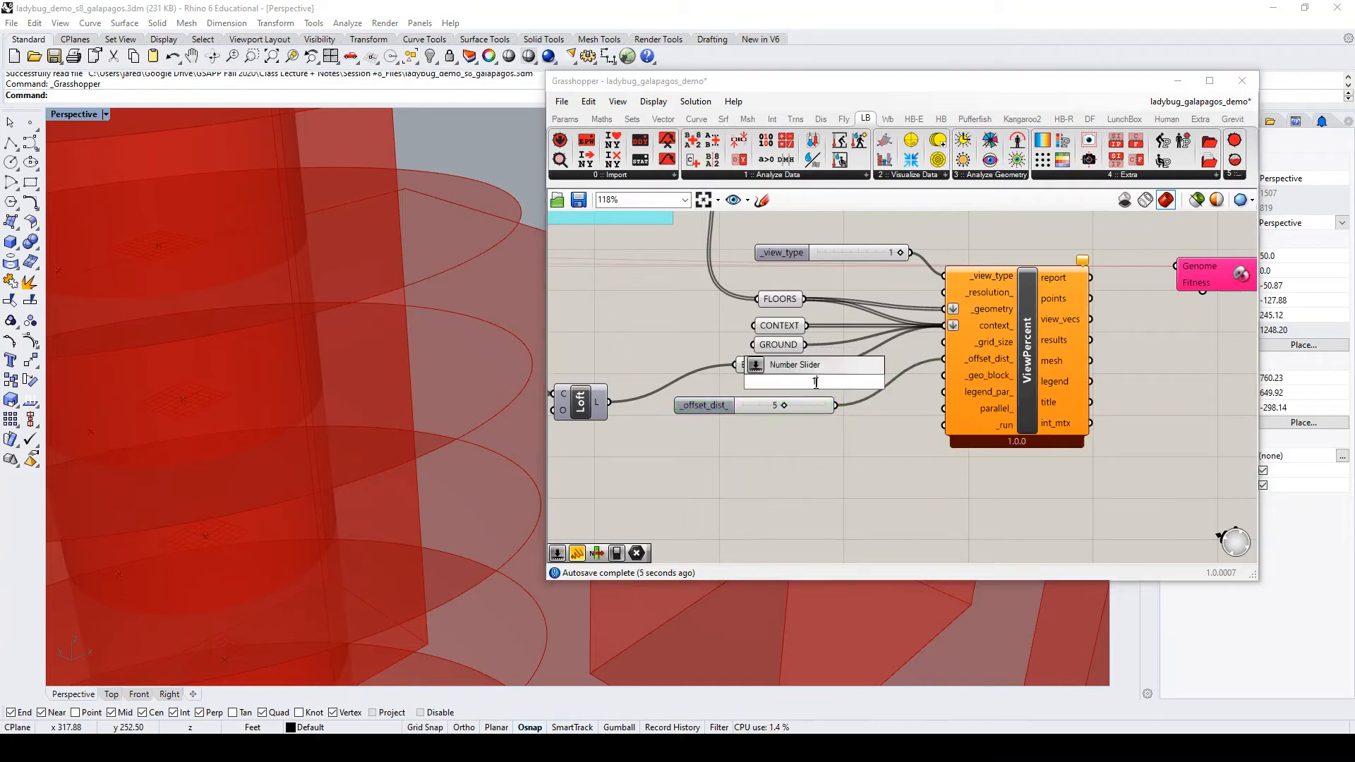
key("Return")
left_click_drag(753, 387, 716, 385)
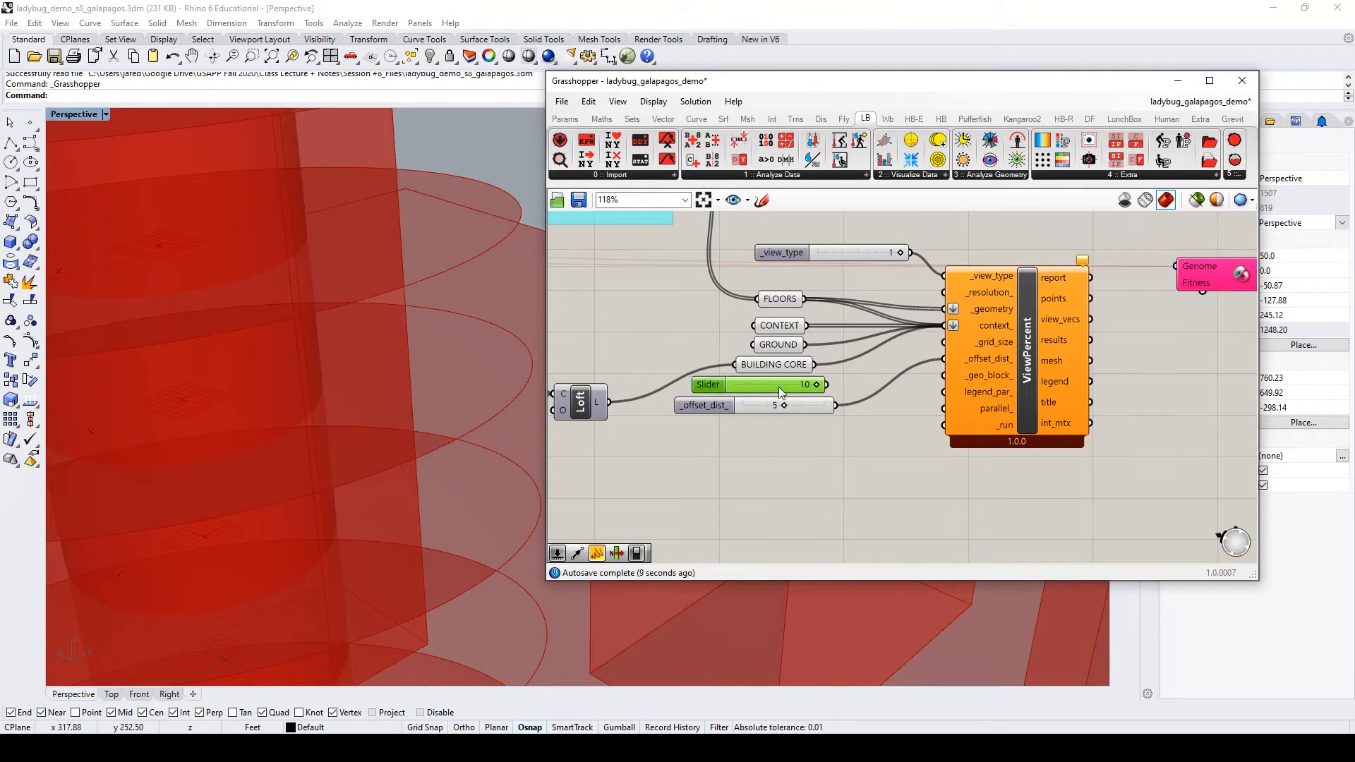
left_click_drag(827, 387, 944, 343)
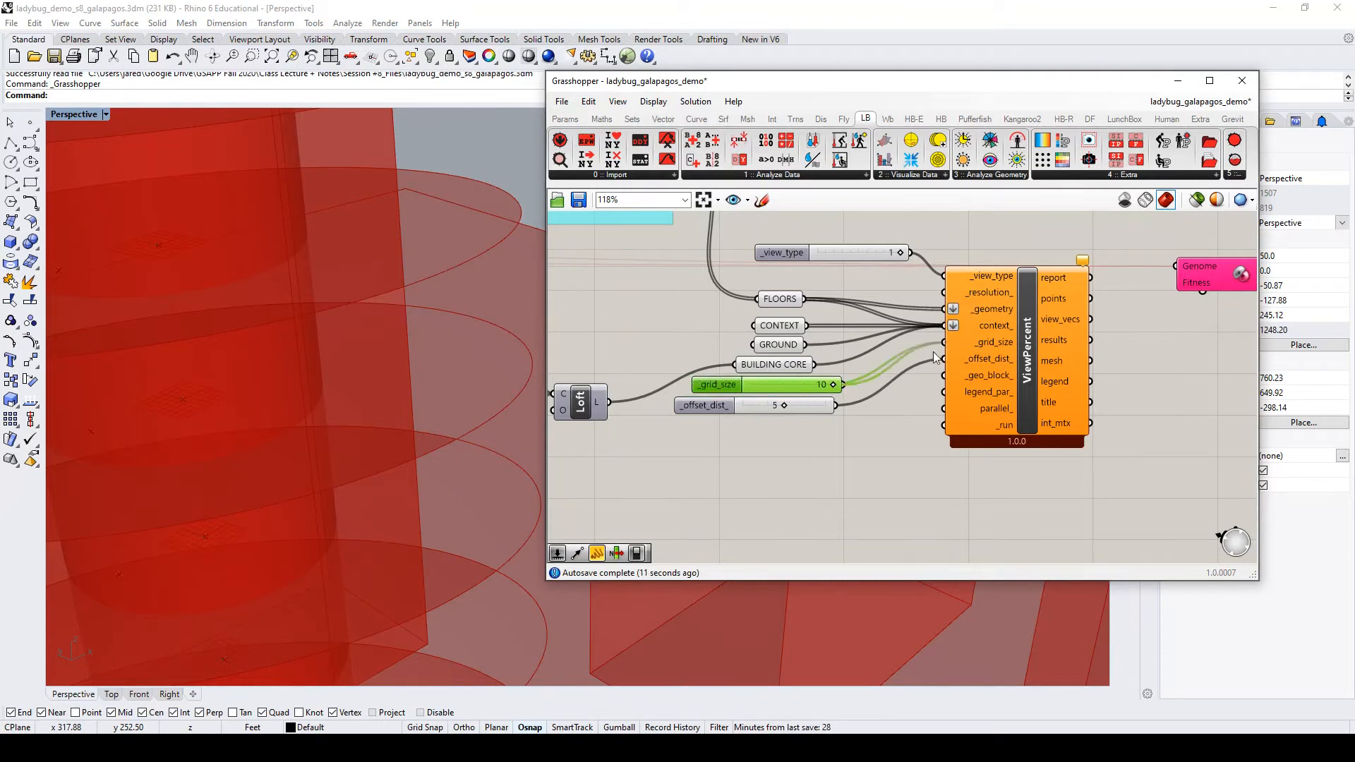
left_click(709, 408)
mouse_move(709, 408)
left_mouse_down()
mouse_move(719, 422)
mouse_move(726, 392)
left_mouse_up()
left_click(721, 387)
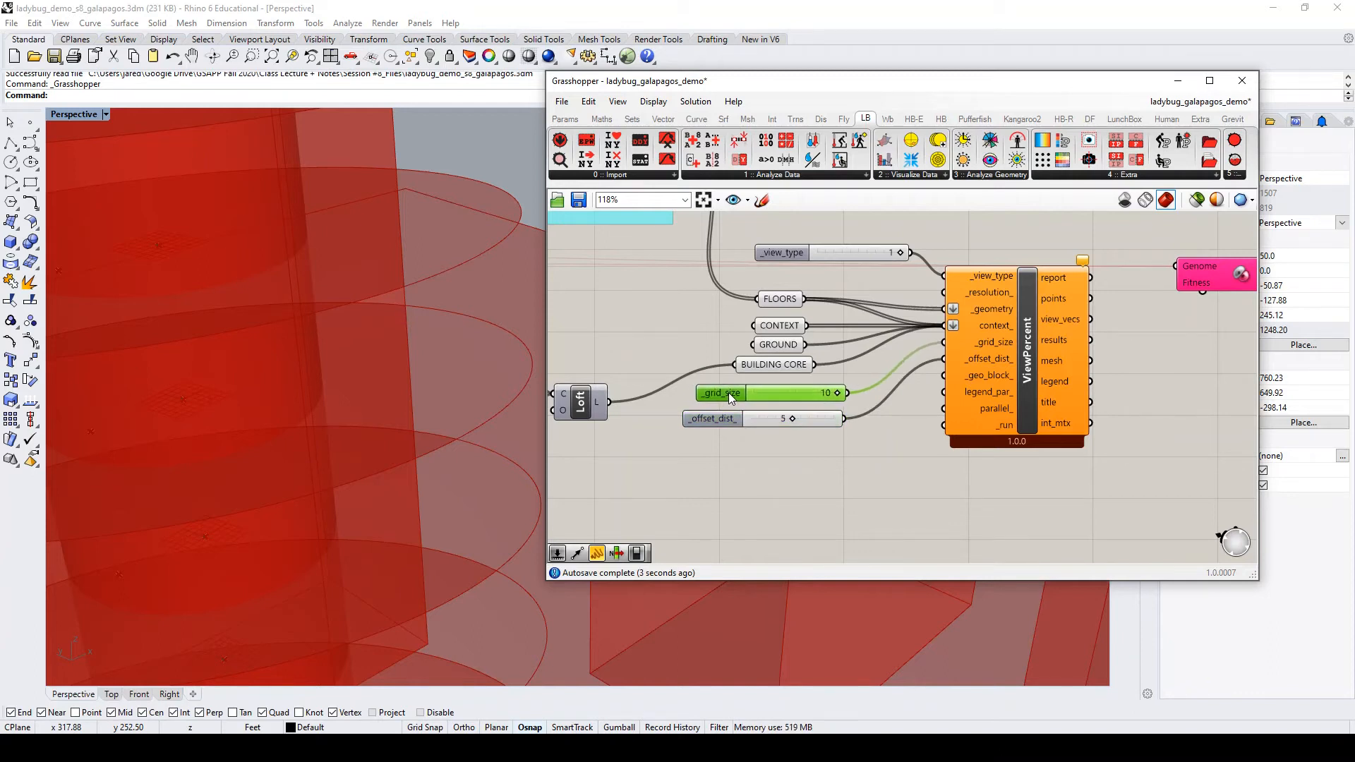
Add a Boolean Toggle below the sliders and connect it to ViewPercent's _run input
scroll(893, 349, "down", 2)
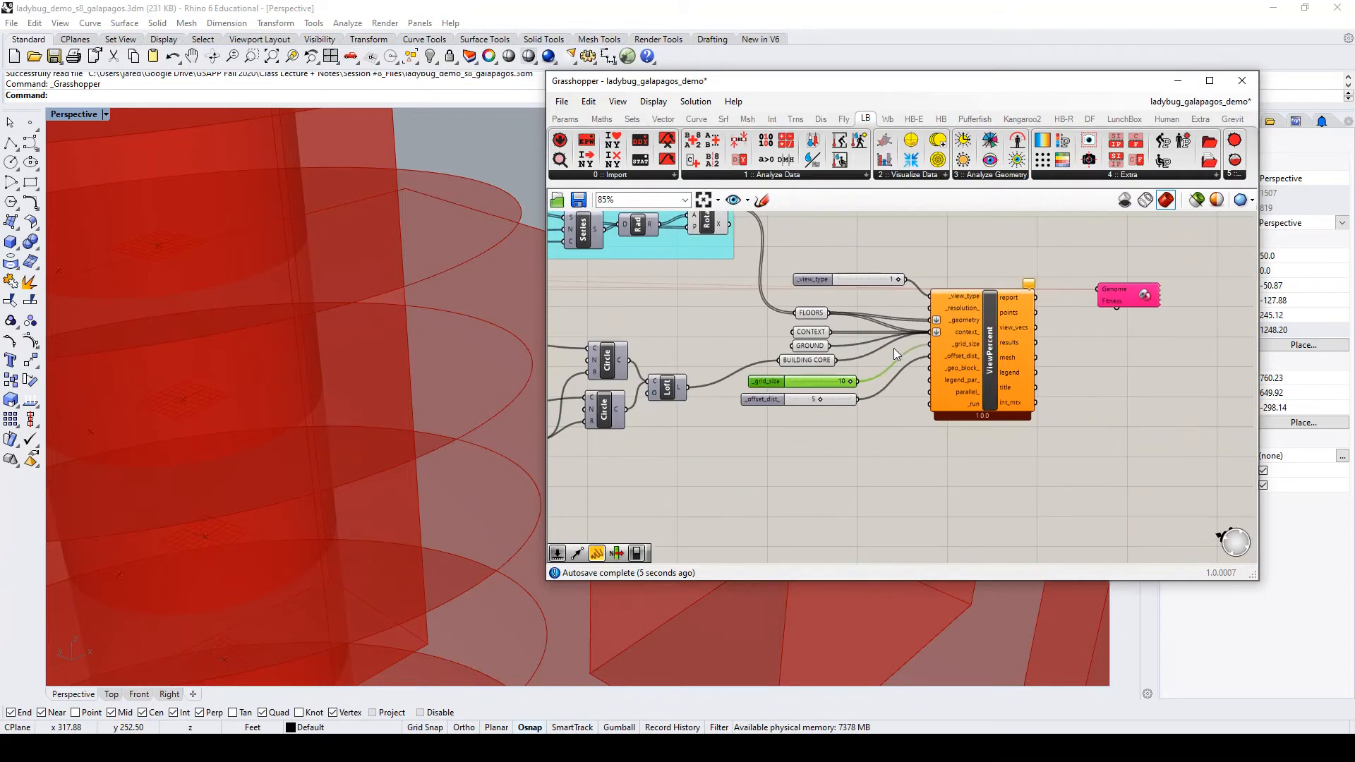
scroll(900, 370, "up", 2)
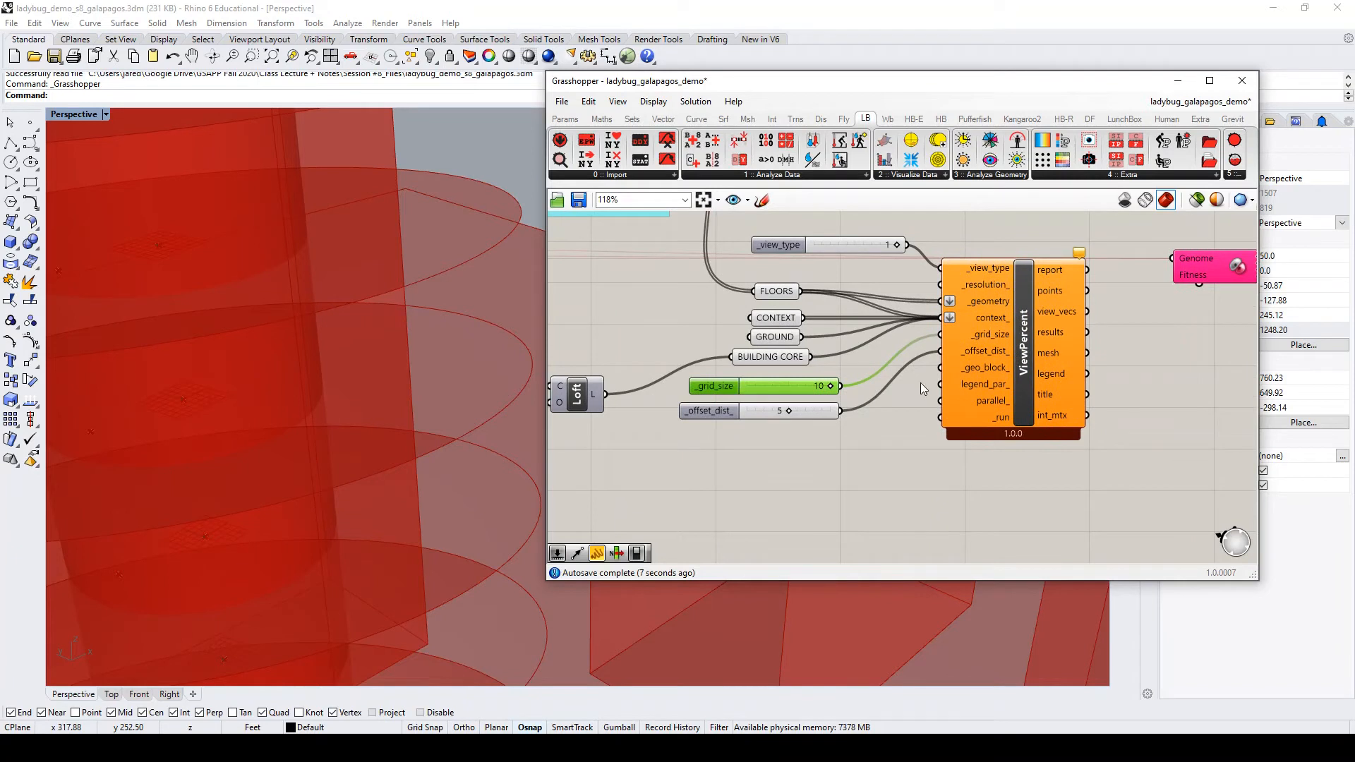
double_click(765, 459)
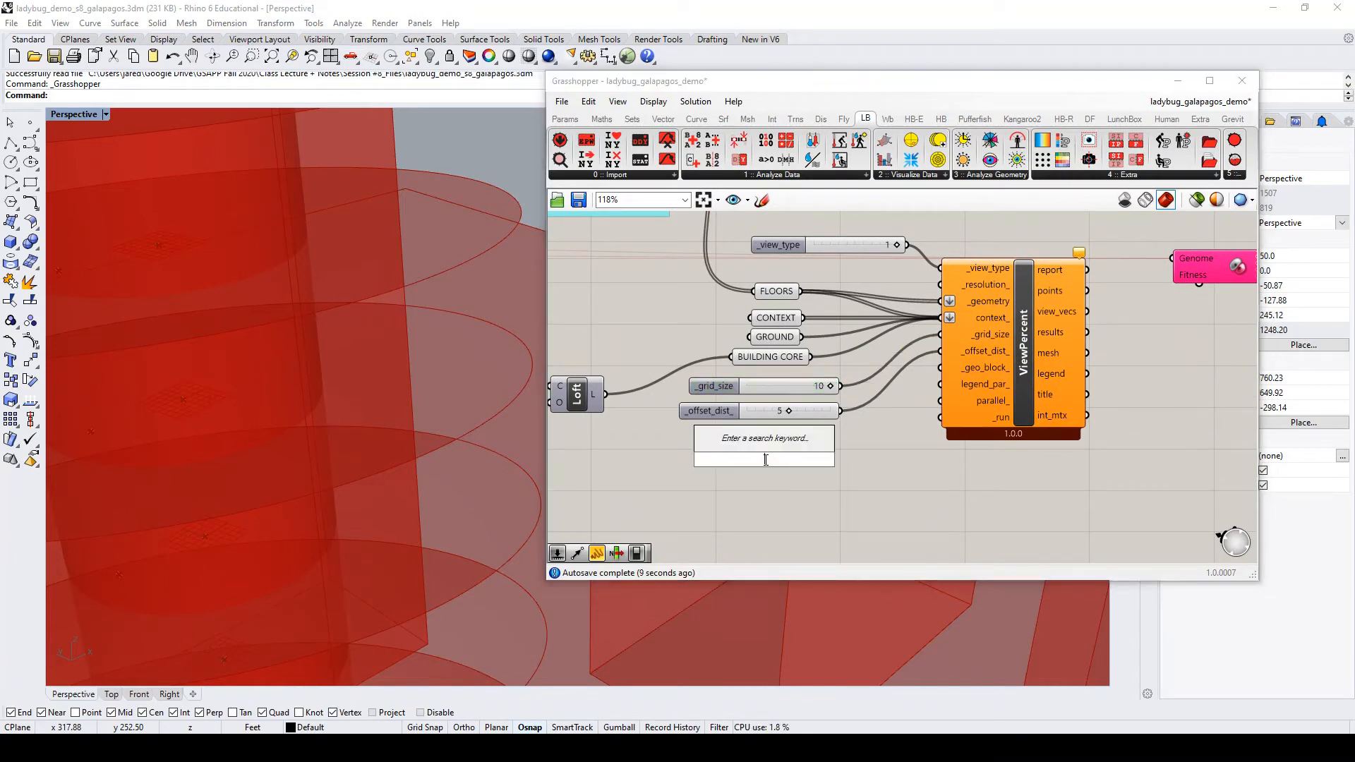
type("toggl")
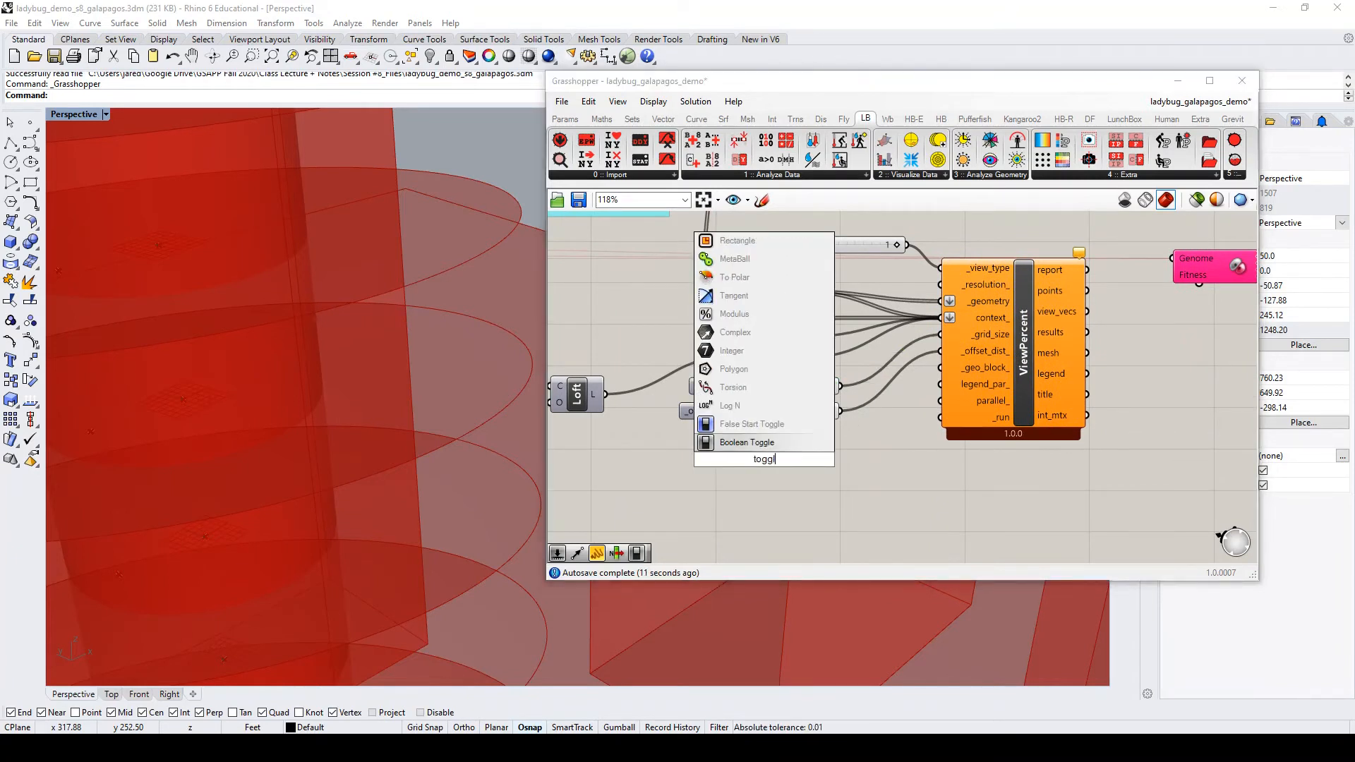
left_click(738, 444)
left_click_drag(811, 460, 954, 415)
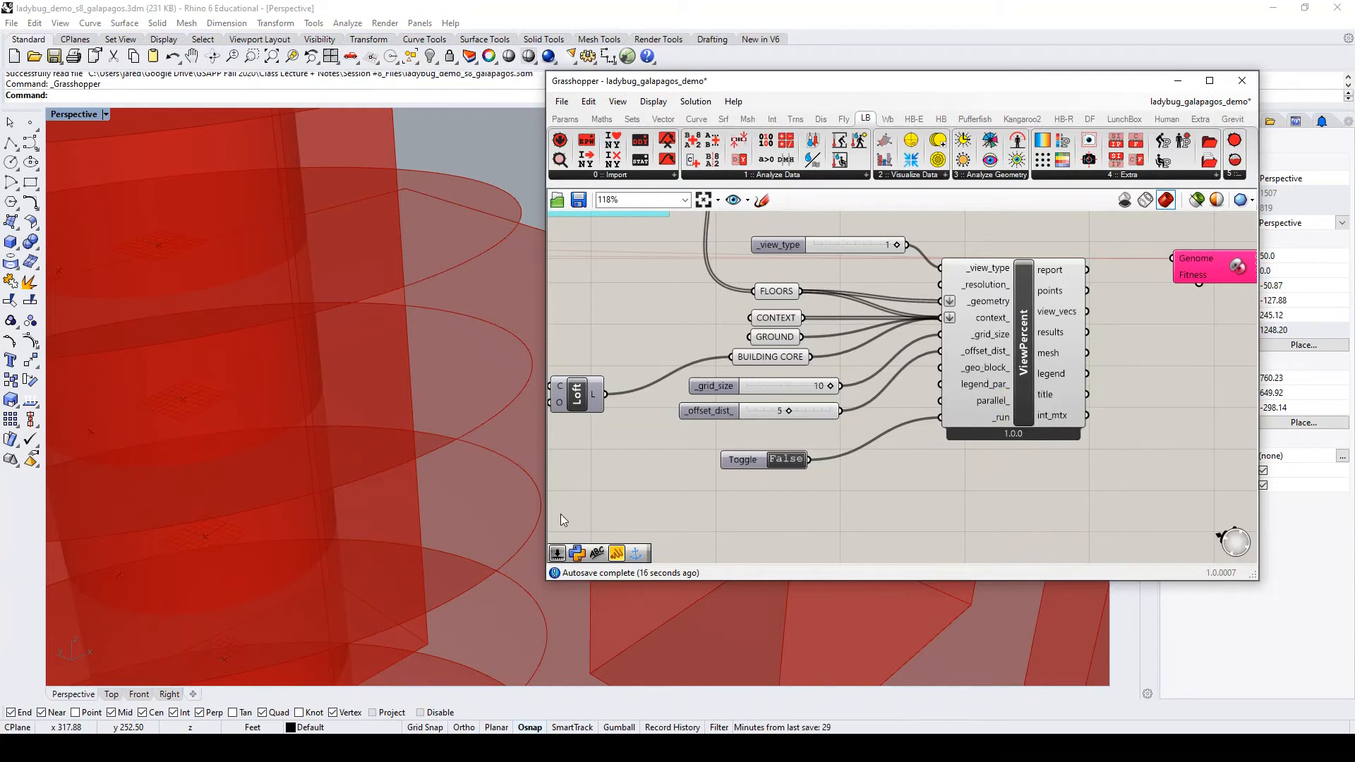
Duplicate the Boolean Toggle, connect one to ViewPercent's _geo_block_ input and stack it above the _run toggle
left_click_drag(755, 462, 943, 386)
key("ctrl+c")
key("ctrl+v")
left_click_drag(747, 437, 747, 433)
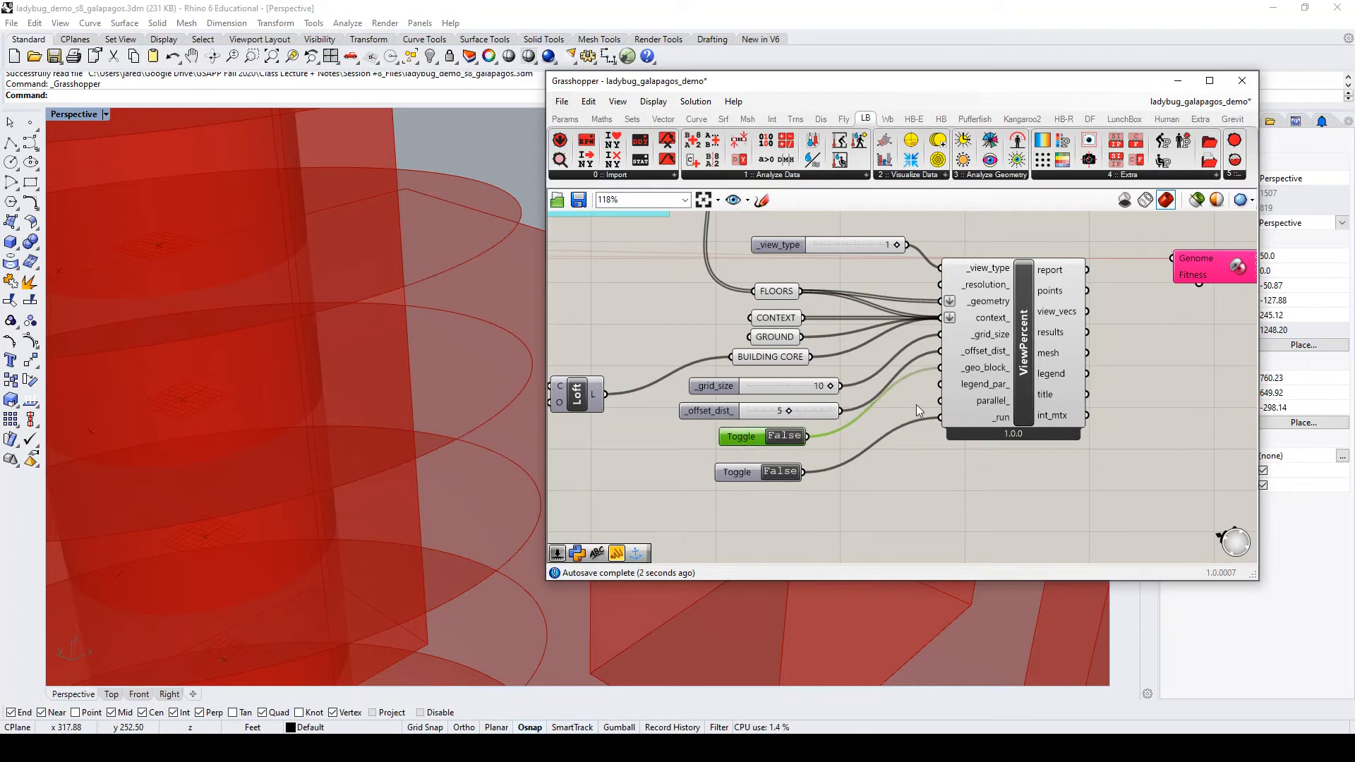
Shift ViewPercent slightly down to align with its inputs and run the analysis by setting the _run toggle to True
left_click_drag(1020, 393, 1021, 404)
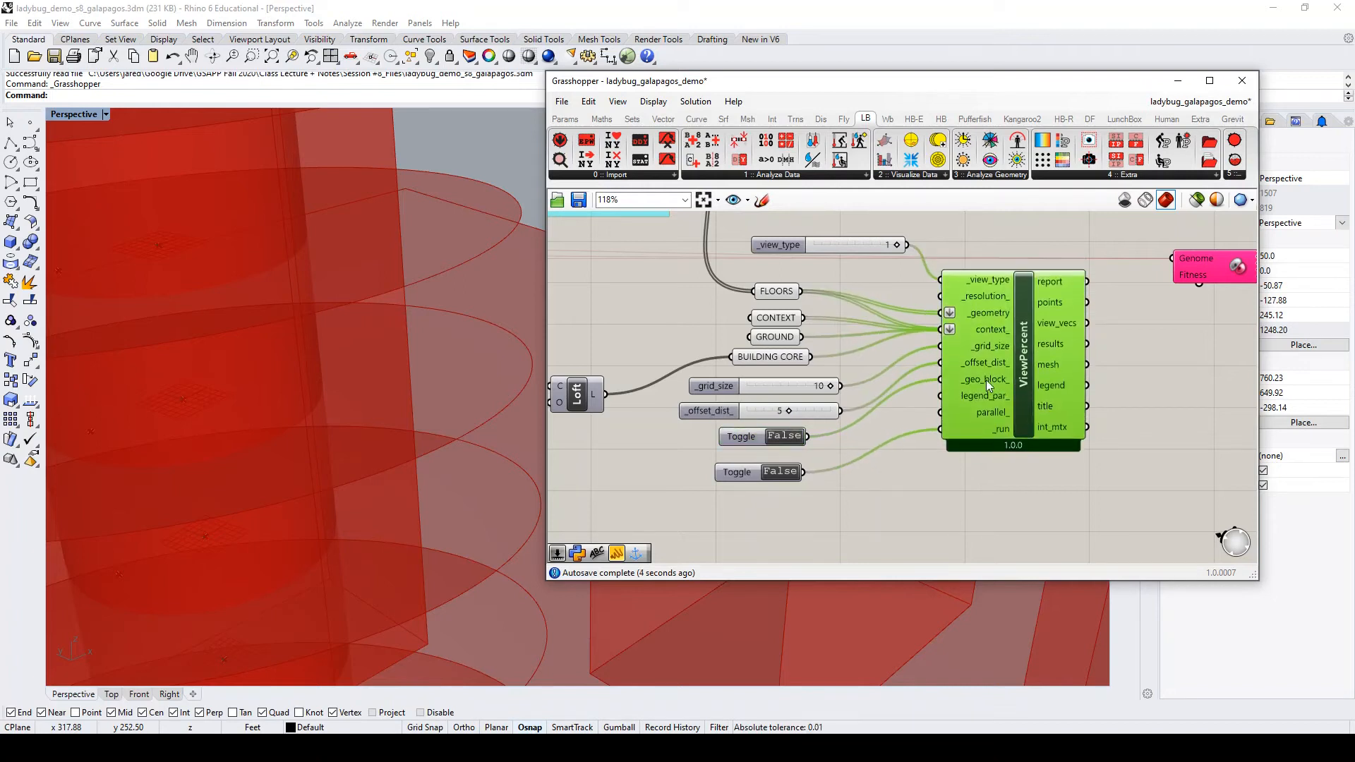
scroll(796, 422, "down", 4)
scroll(946, 406, "up", 3)
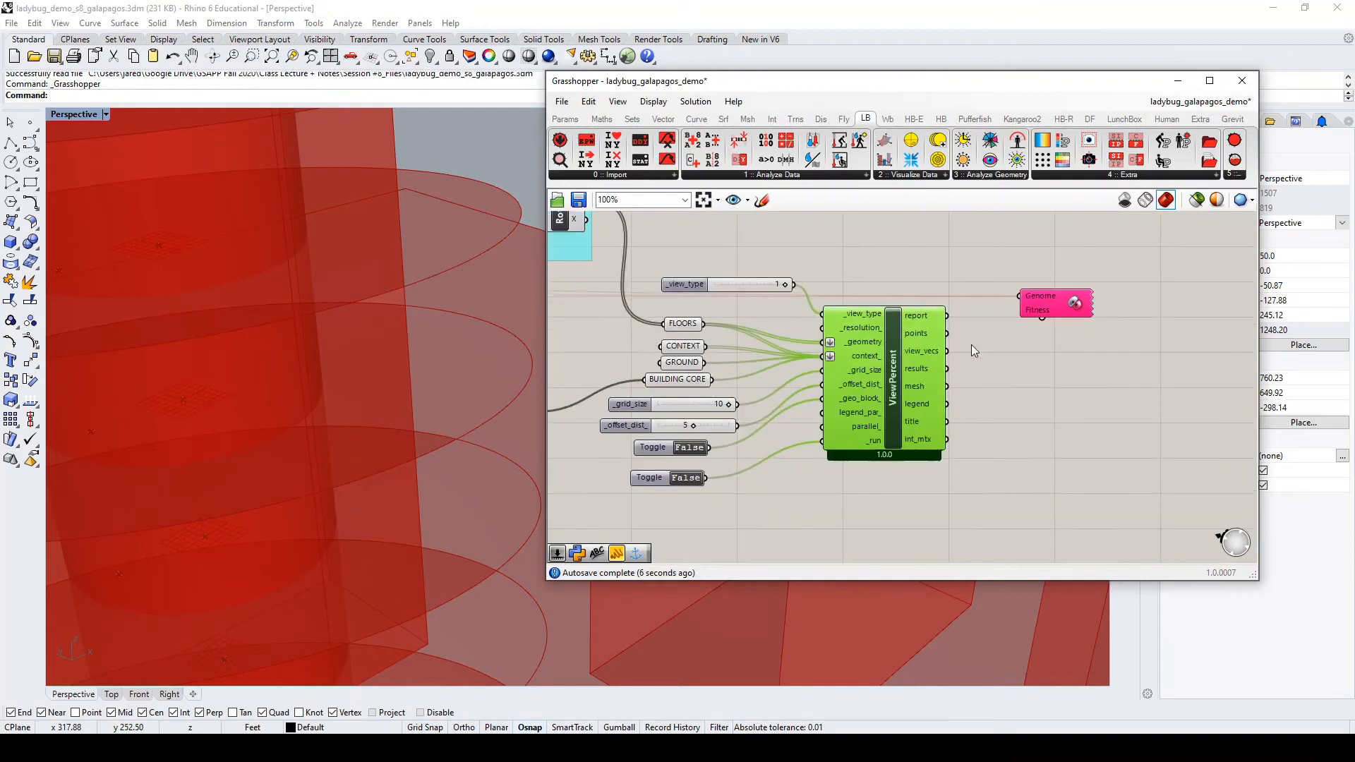
scroll(903, 356, "down", 3)
scroll(876, 362, "up", 2)
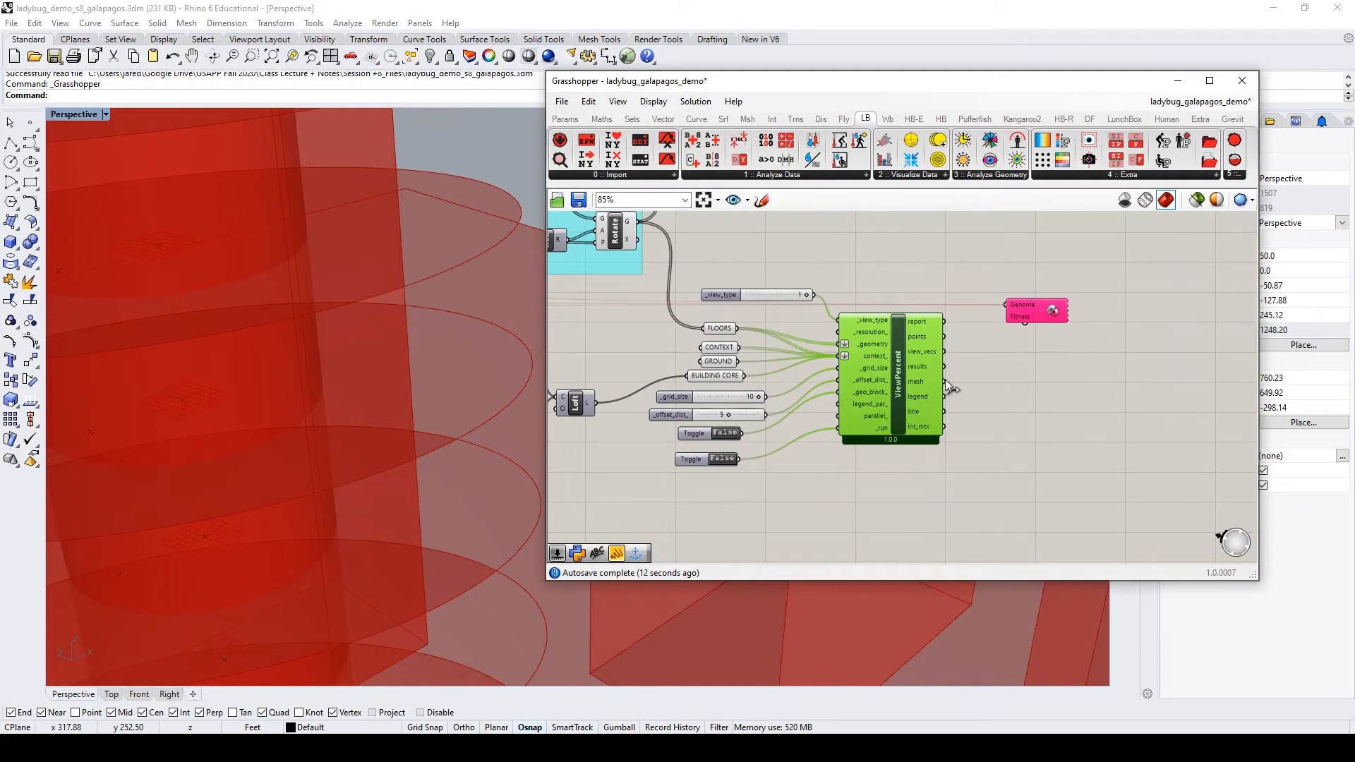
left_click(964, 420)
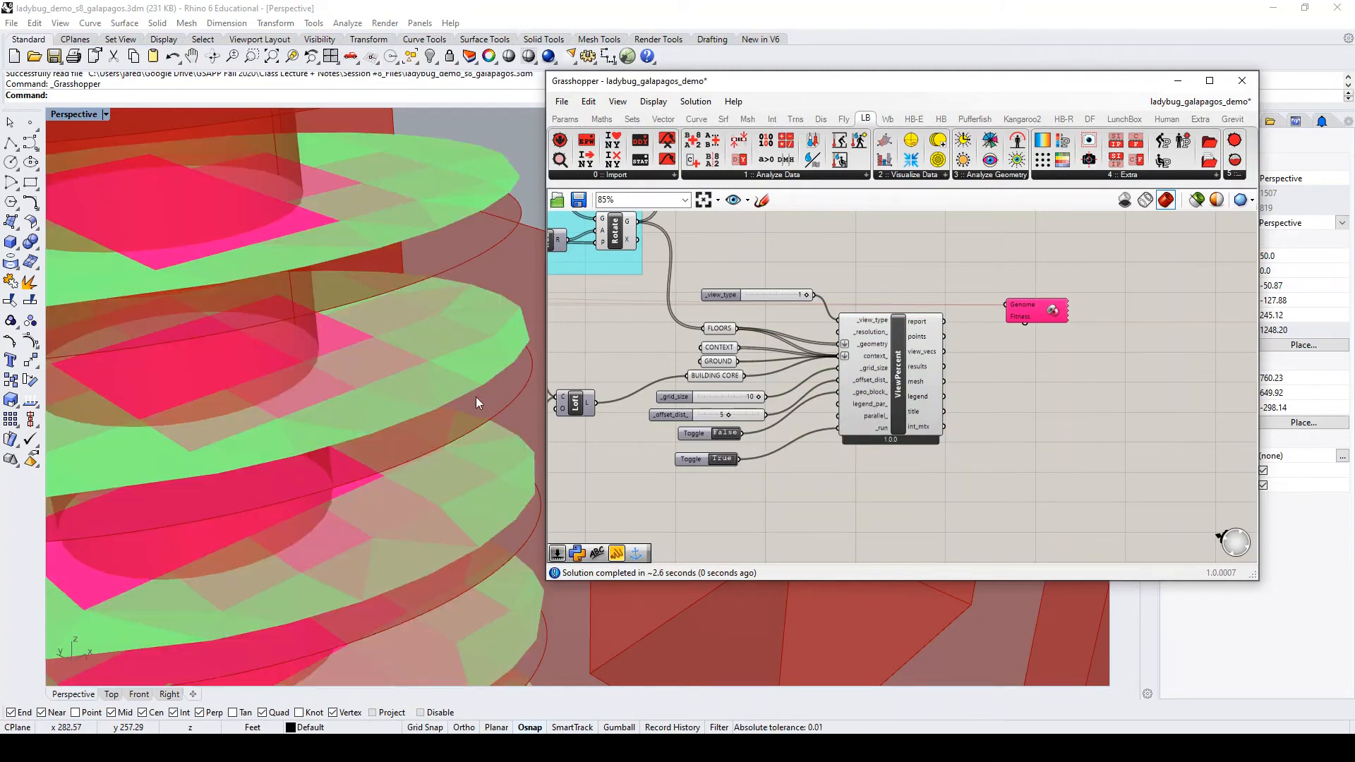
Examine the coloured view analysis on the tower's floors, from the base and legend up to the roof, against the surrounding context buildings
scroll(476, 396, "down", 8)
right_click_drag(480, 450, 449, 486)
scroll(443, 418, "down", 3)
scroll(443, 418, "up", 8)
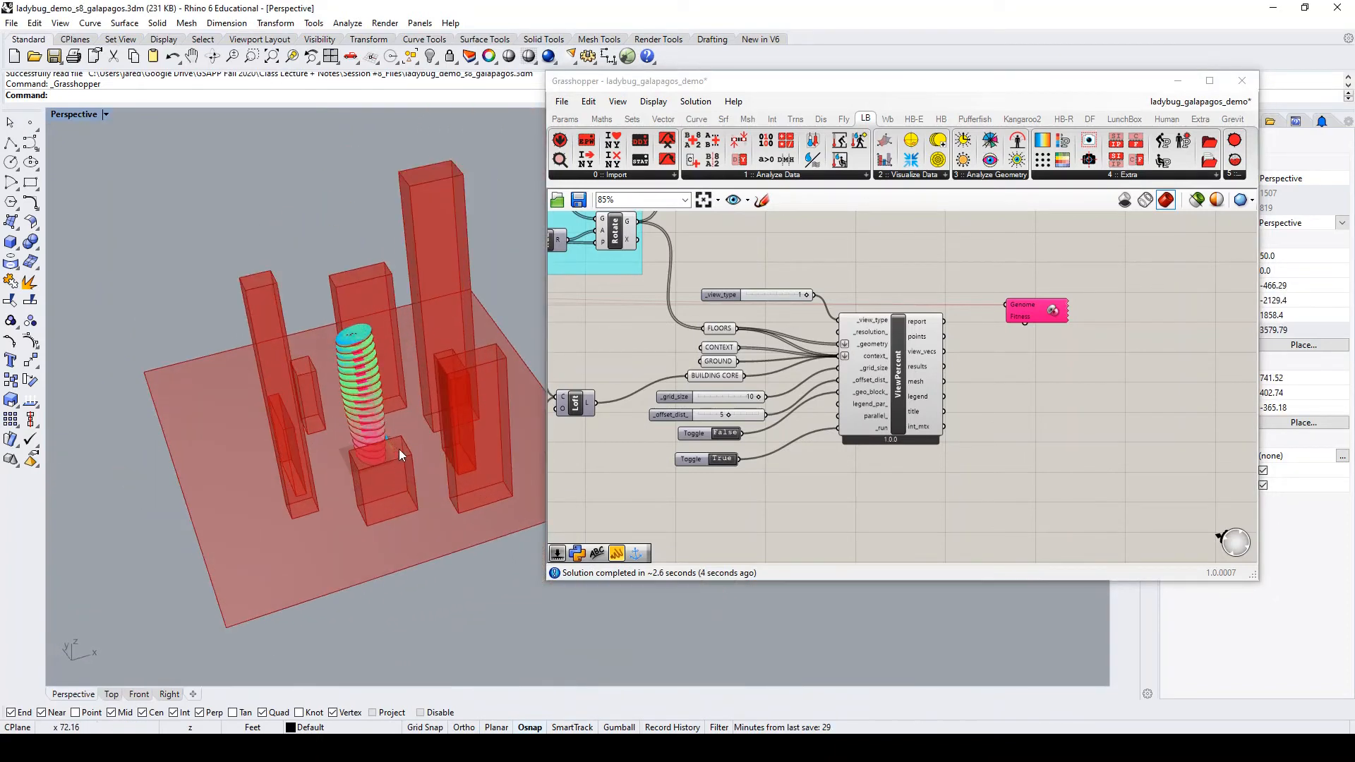
right_click_drag(400, 435, 398, 490)
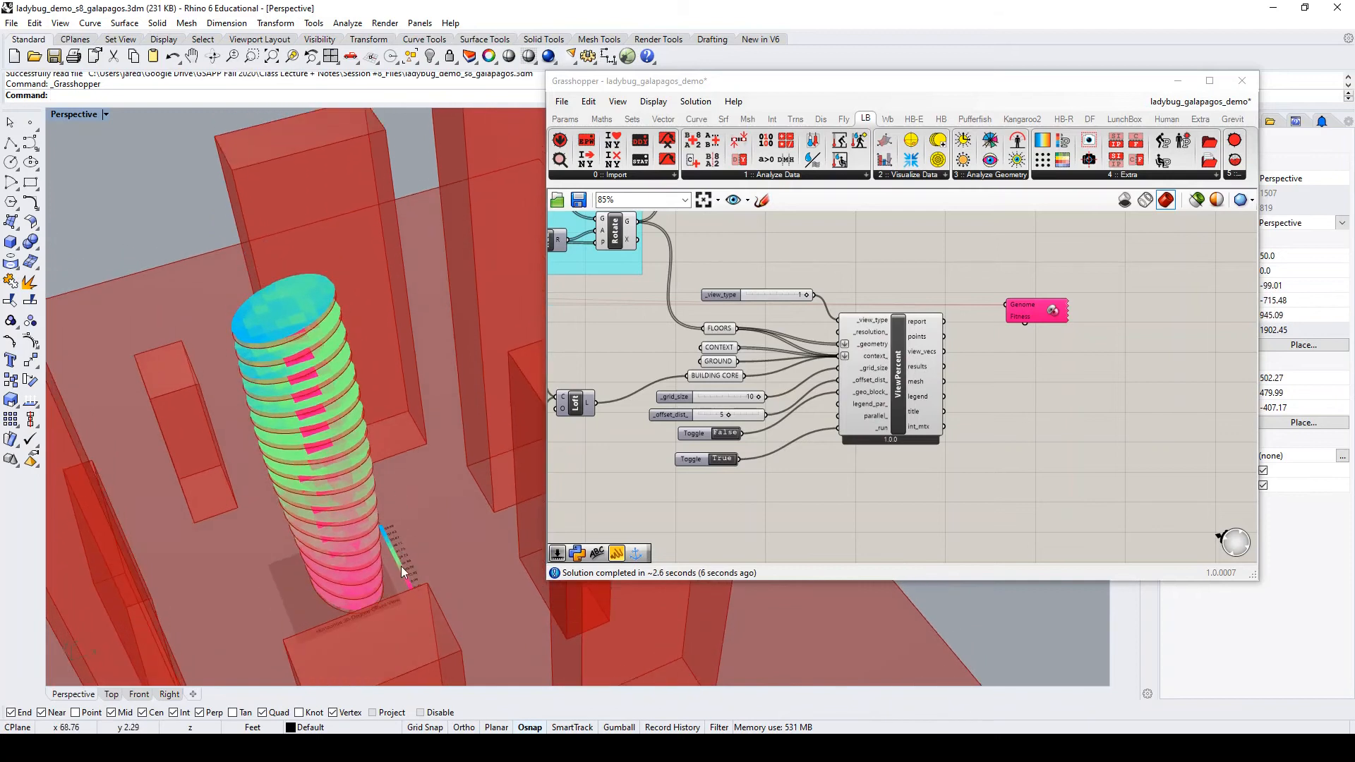
scroll(401, 566, "up", 5)
scroll(344, 377, "down", 4)
right_click_drag(344, 377, 385, 420)
scroll(374, 441, "down", 4)
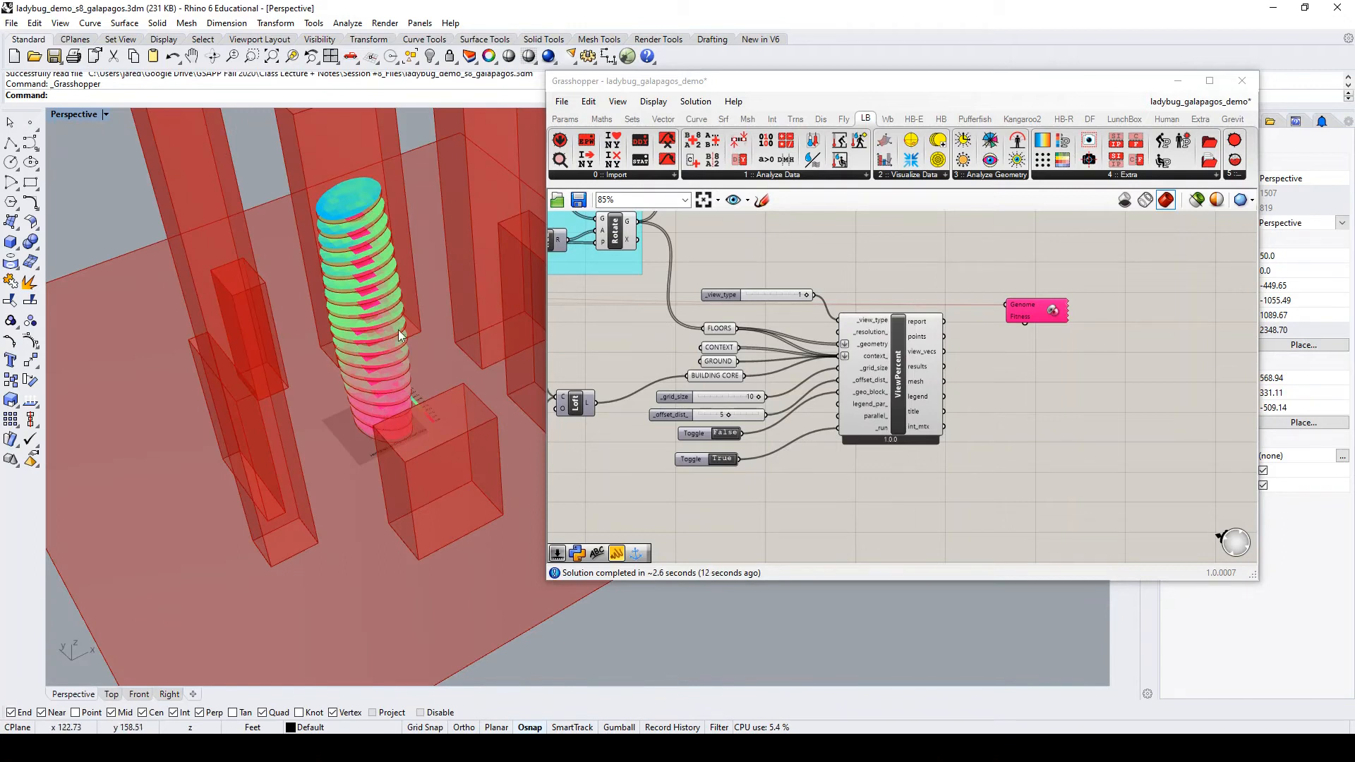
scroll(400, 405, "up", 3)
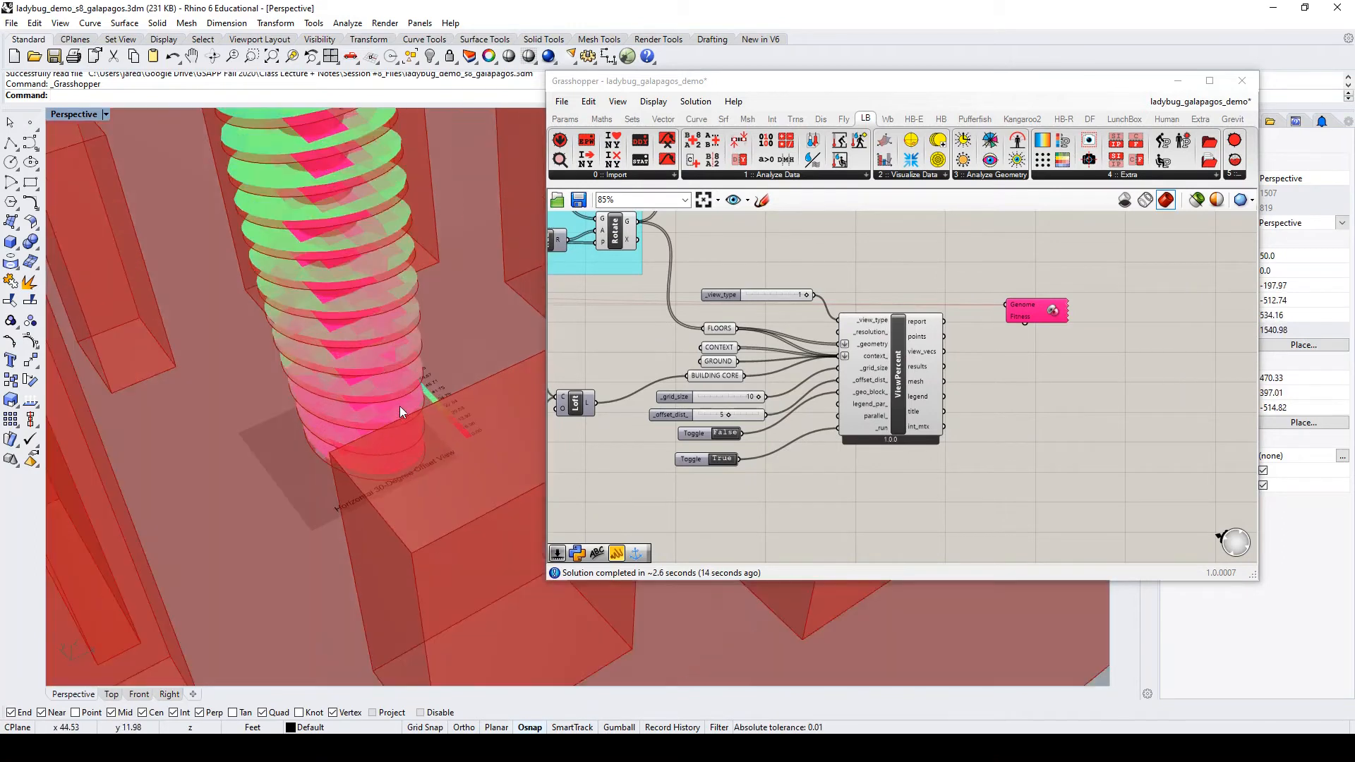
scroll(314, 370, "down", 3)
scroll(323, 354, "up", 3)
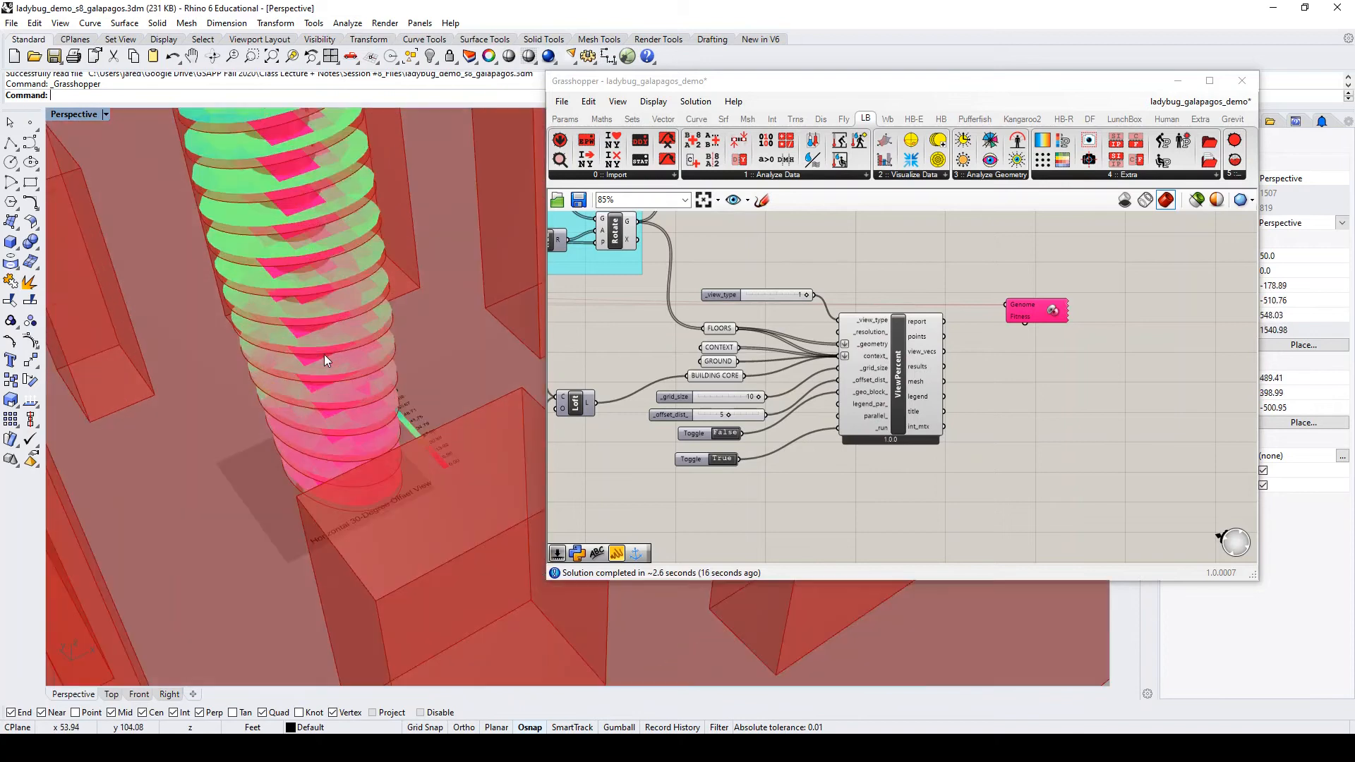
scroll(338, 388, "down", 3)
scroll(357, 308, "up", 4)
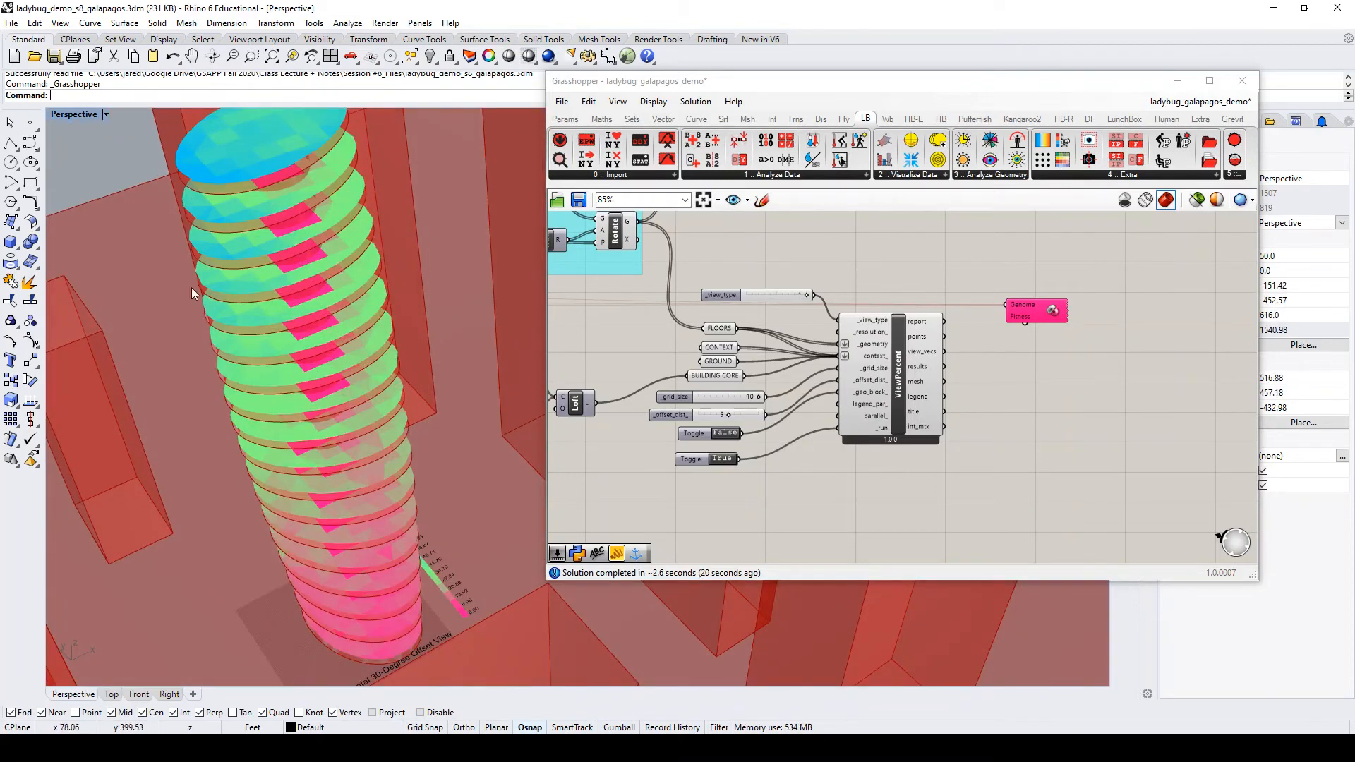
scroll(361, 320, "down", 4)
right_click_drag(381, 424, 334, 450)
scroll(231, 457, "up", 5)
scroll(321, 435, "down", 5)
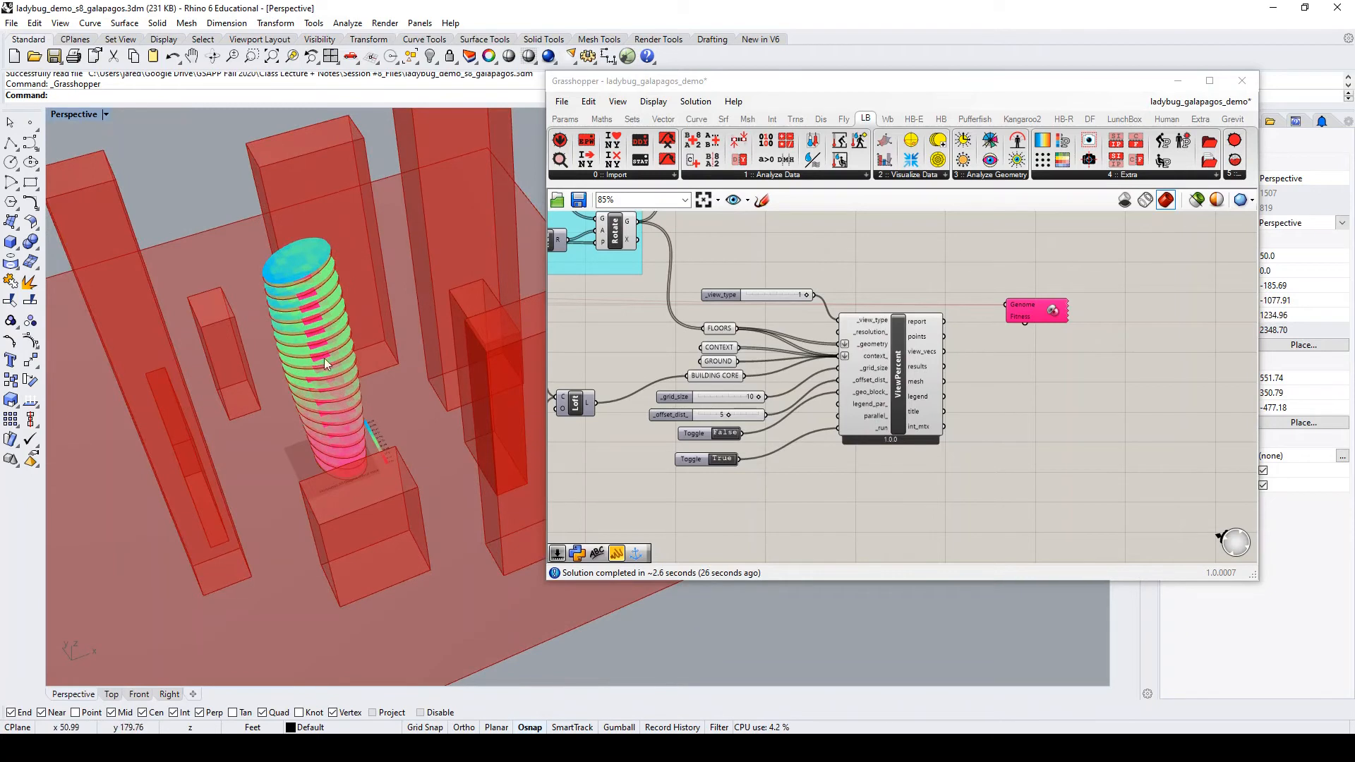
scroll(309, 233, "up", 2)
scroll(309, 232, "up", 2)
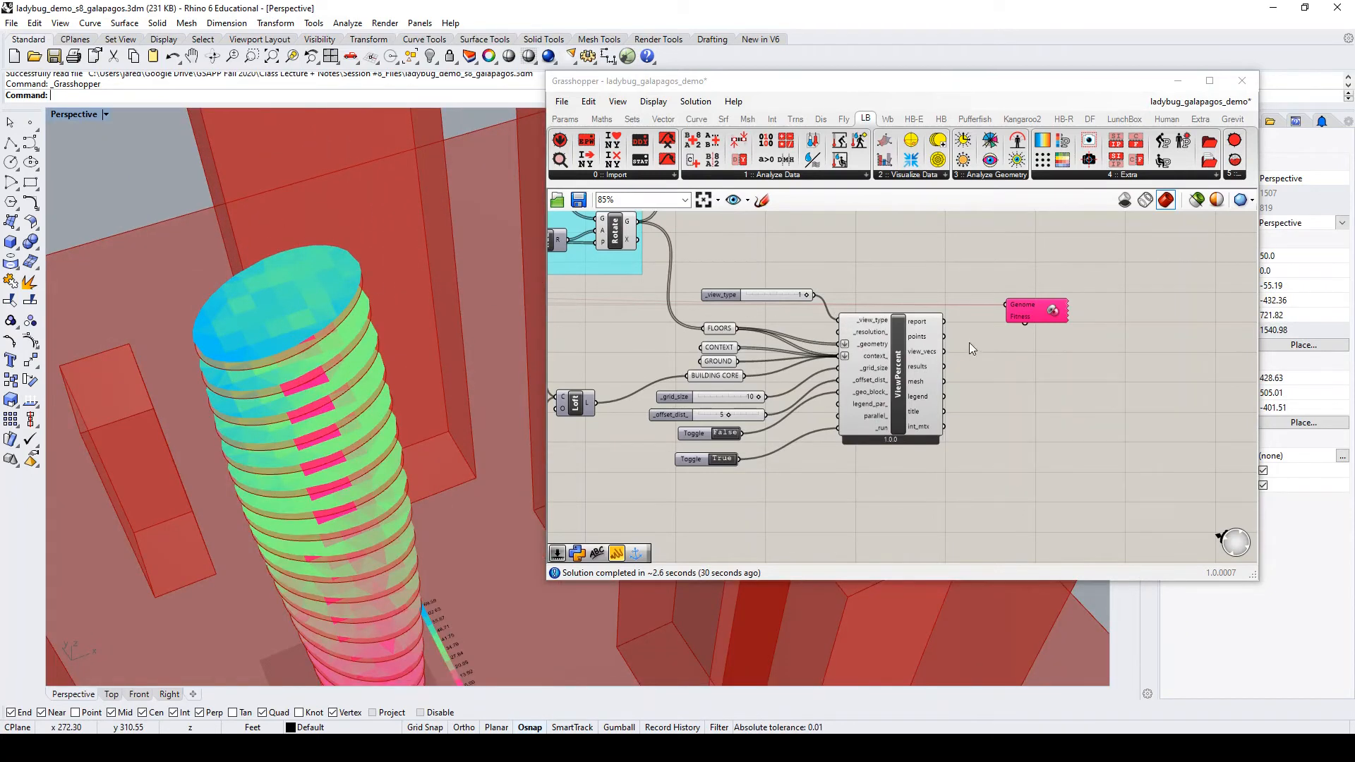
Add a Vector Display component beyond ViewPercent's outputs and move the Galapagos component below ViewPercent
left_click(1070, 378)
double_click(1068, 374)
type("vector")
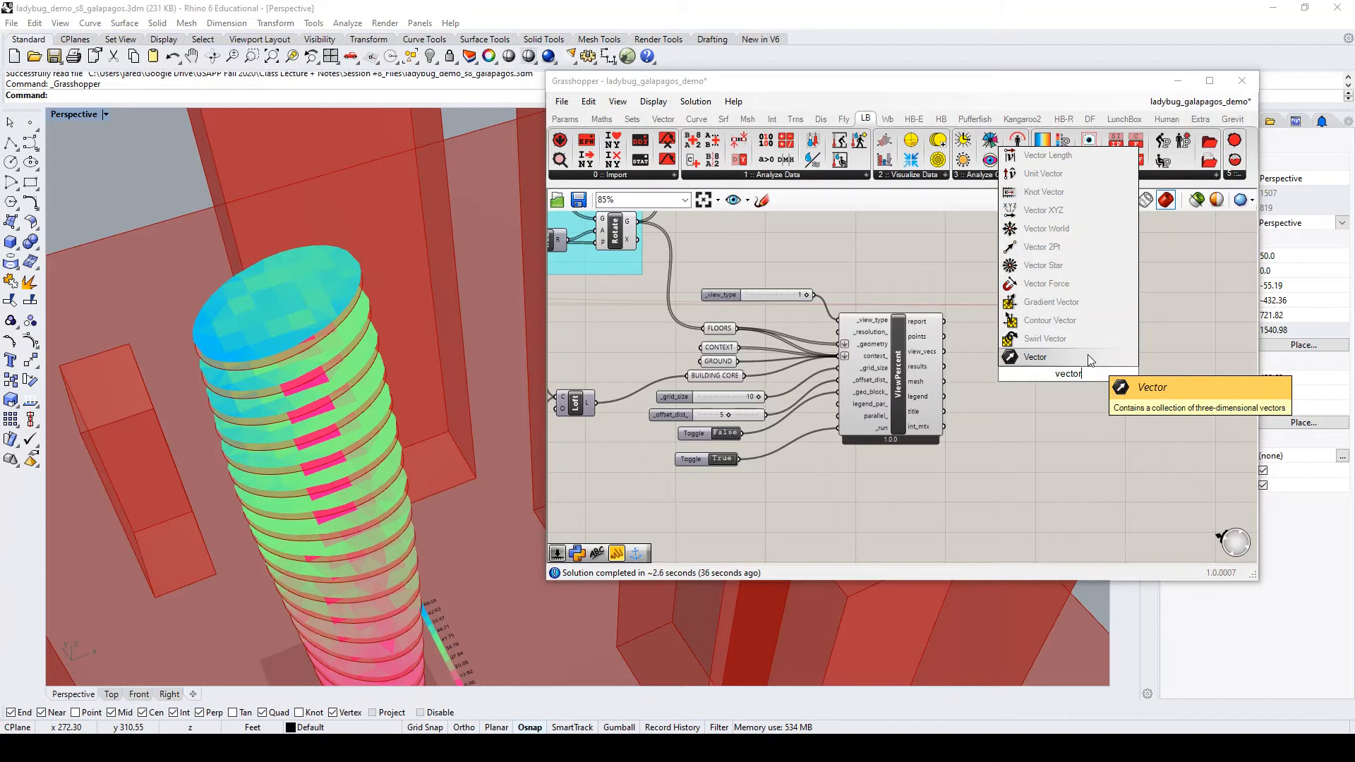
type(" dis")
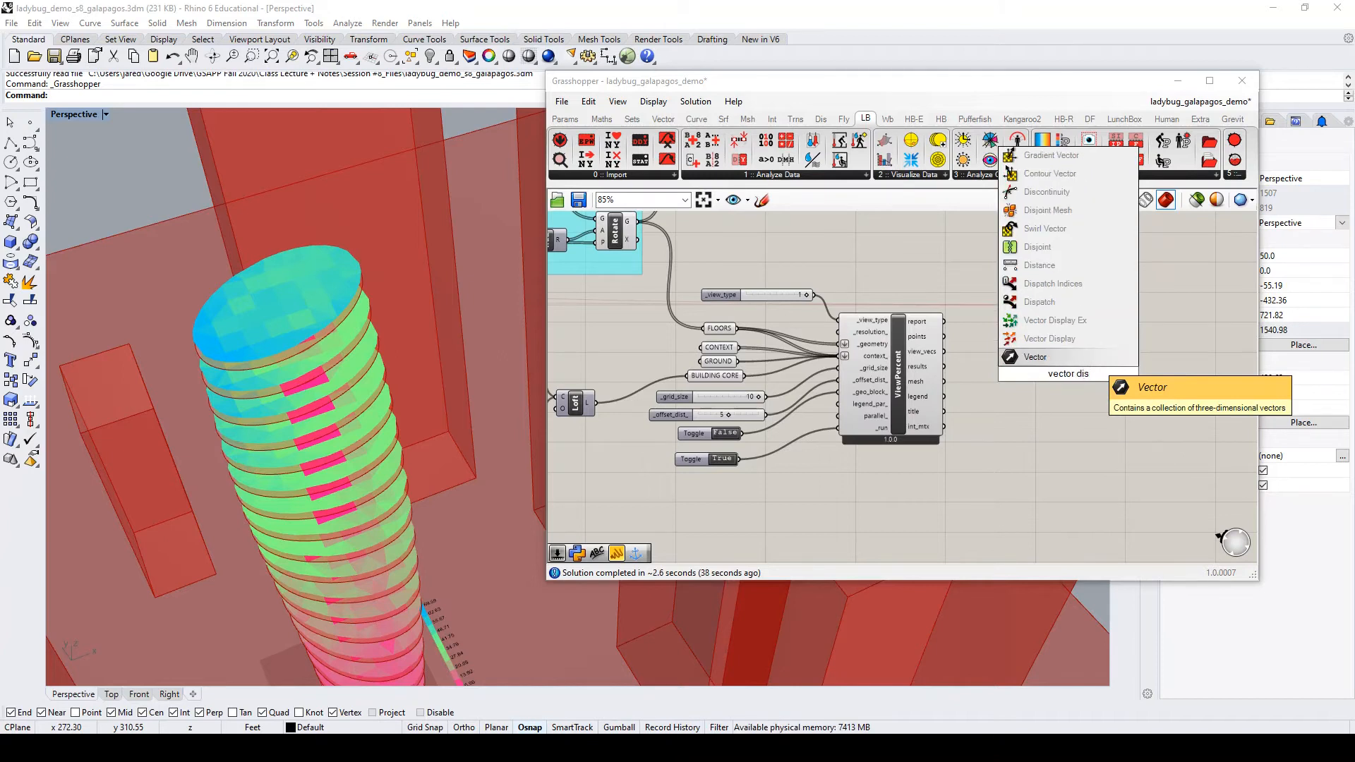
left_click(1089, 336)
left_click_drag(1071, 374, 1130, 279)
left_click_drag(1049, 319, 839, 564)
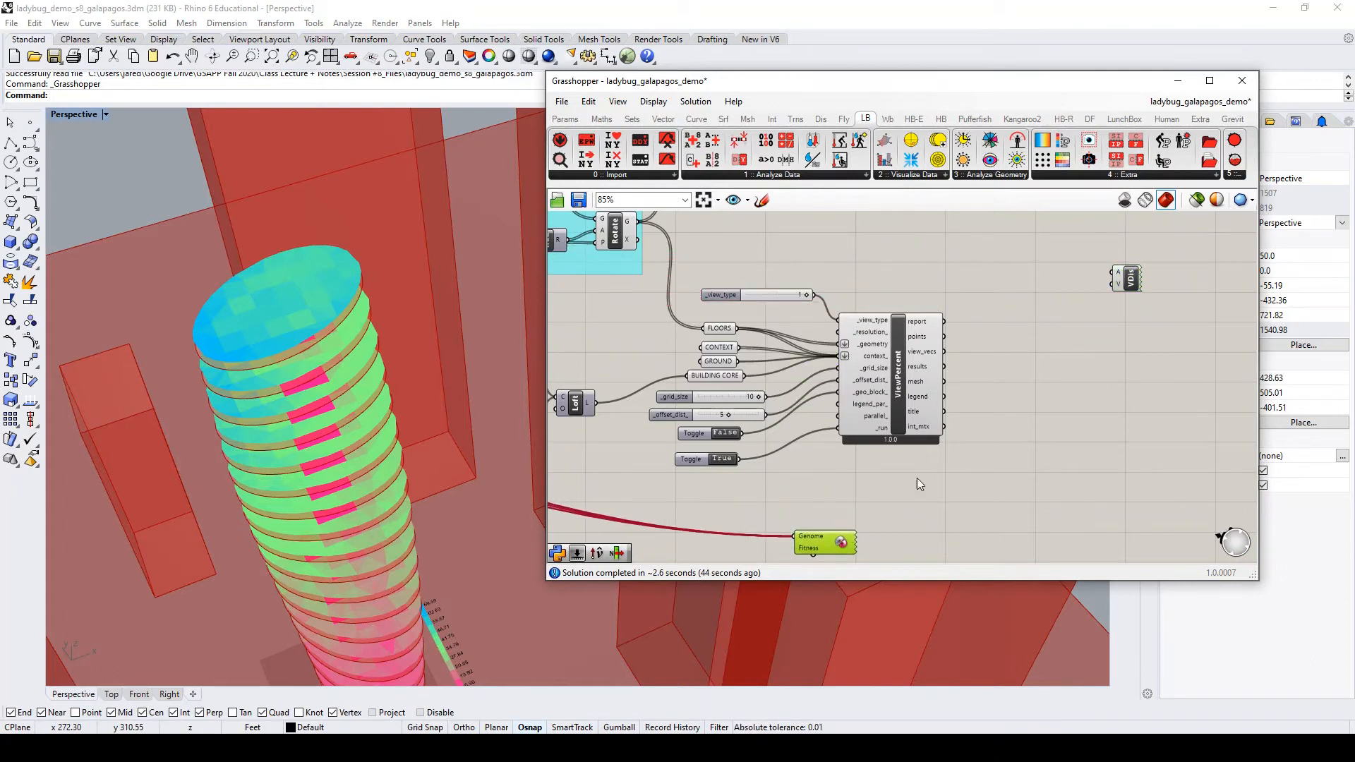
left_click_drag(1132, 284, 1097, 299)
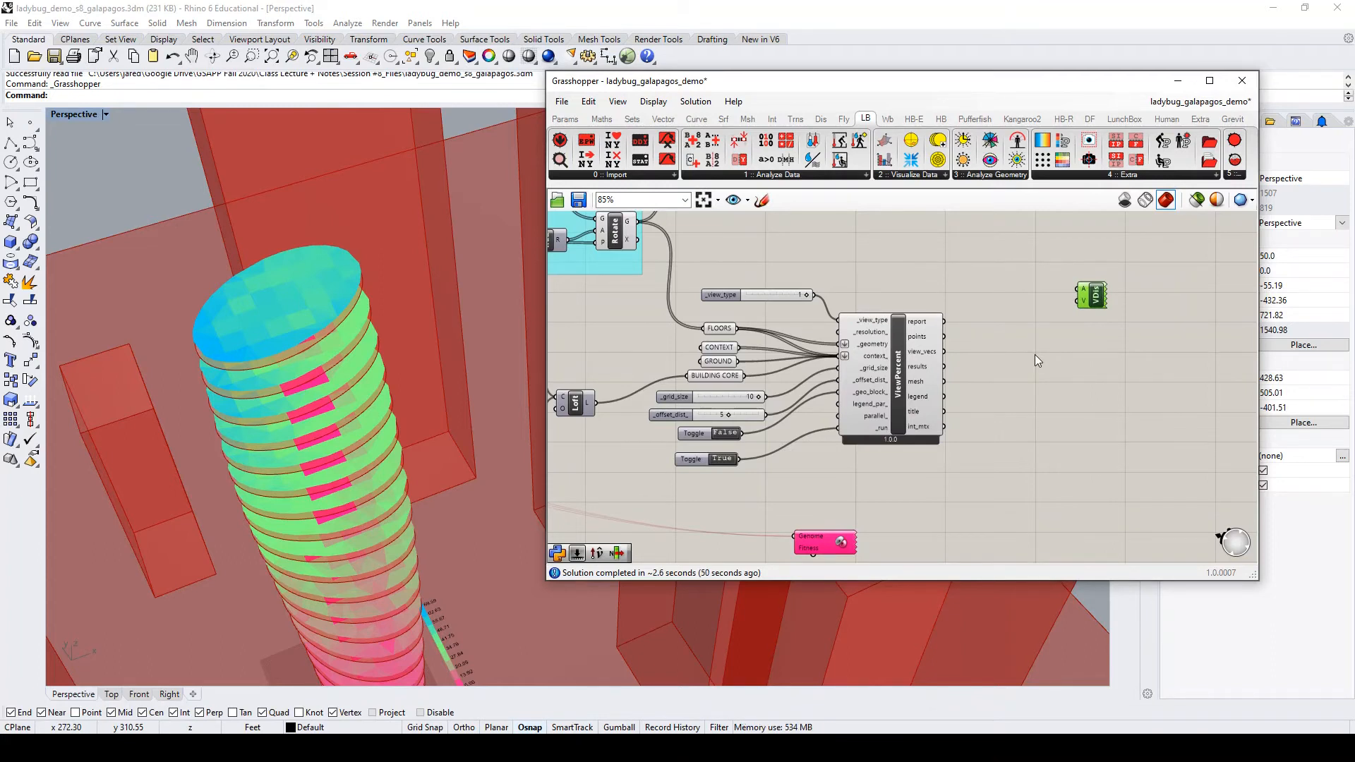
Add a List Item component, connect ViewPercent's points output to its list input and place it beside Vector Display
double_click(1034, 354)
type("item")
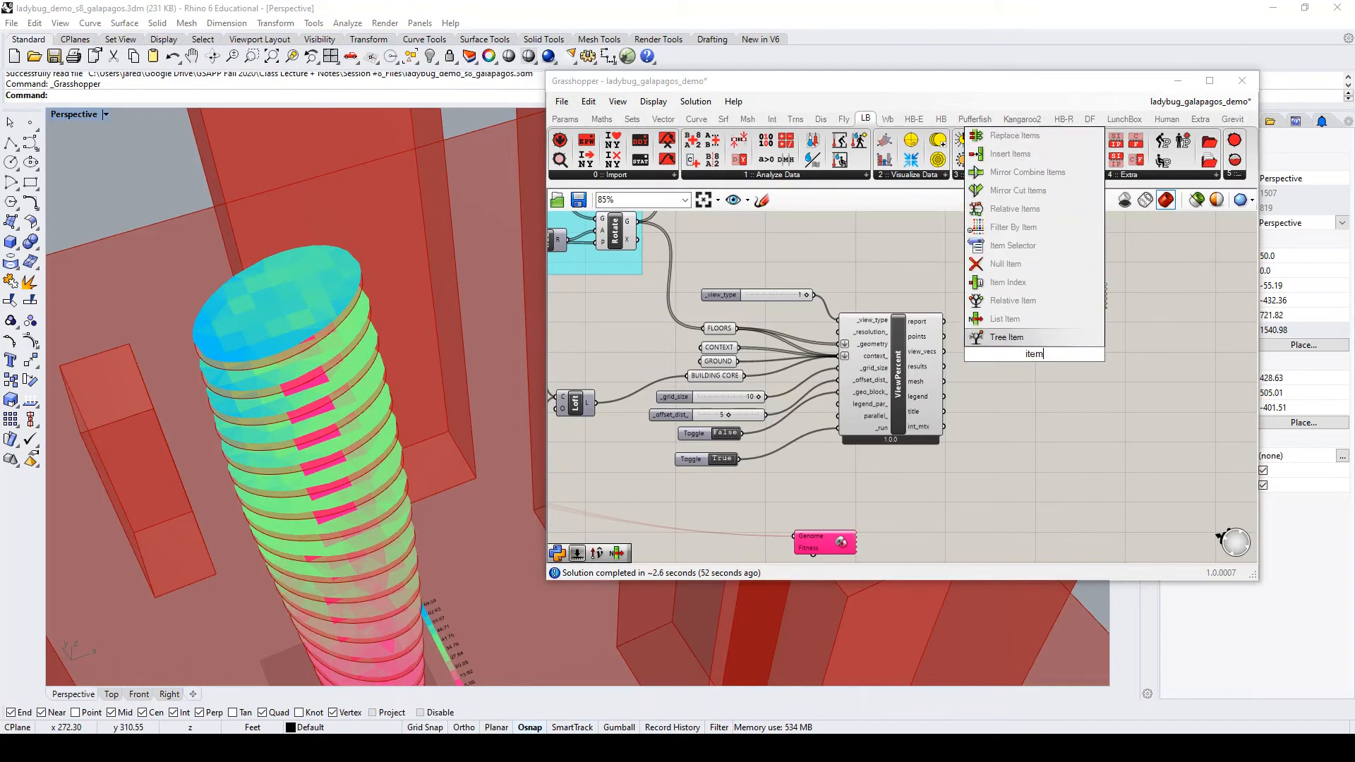
left_click(1031, 322)
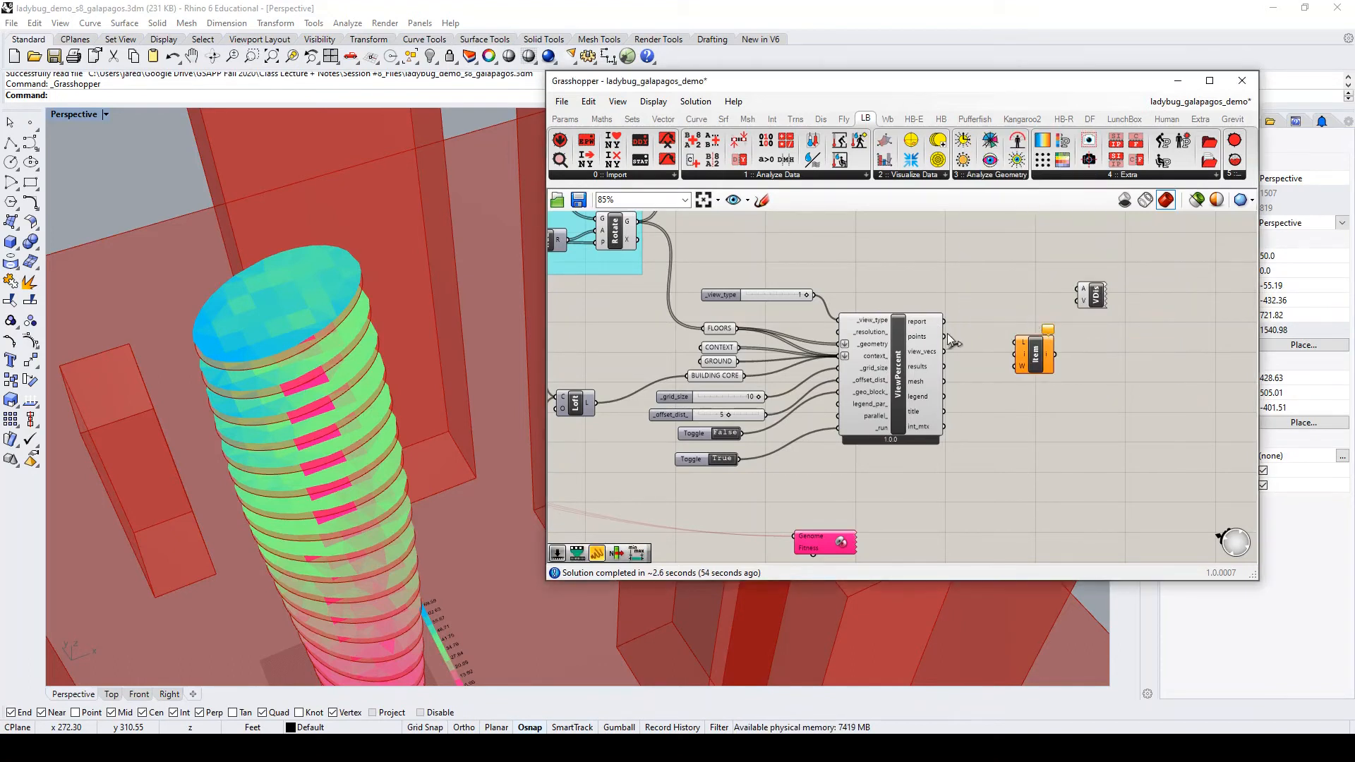
left_click_drag(1014, 351, 1016, 344)
left_click_drag(1035, 356, 1020, 258)
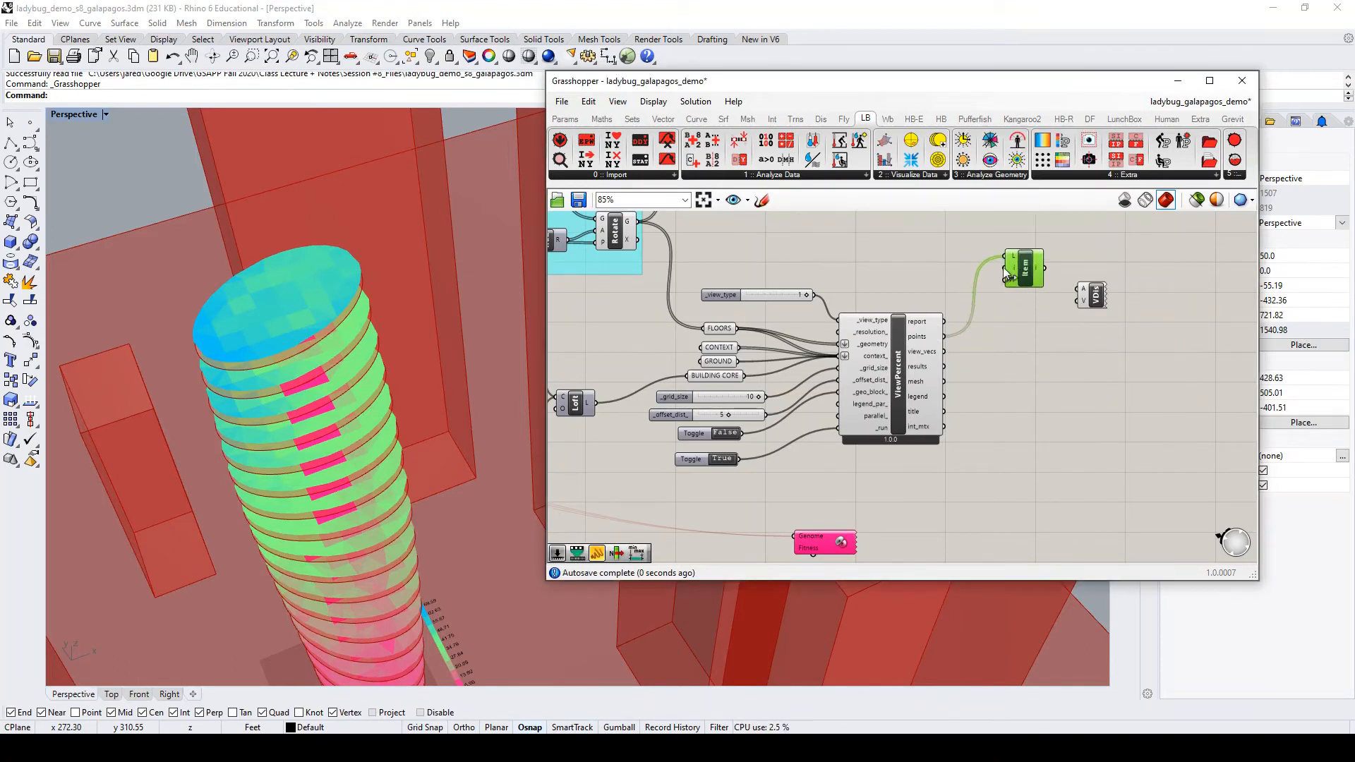
Add a number slider set to 1005 and connect it to List Item's index input
double_click(937, 269)
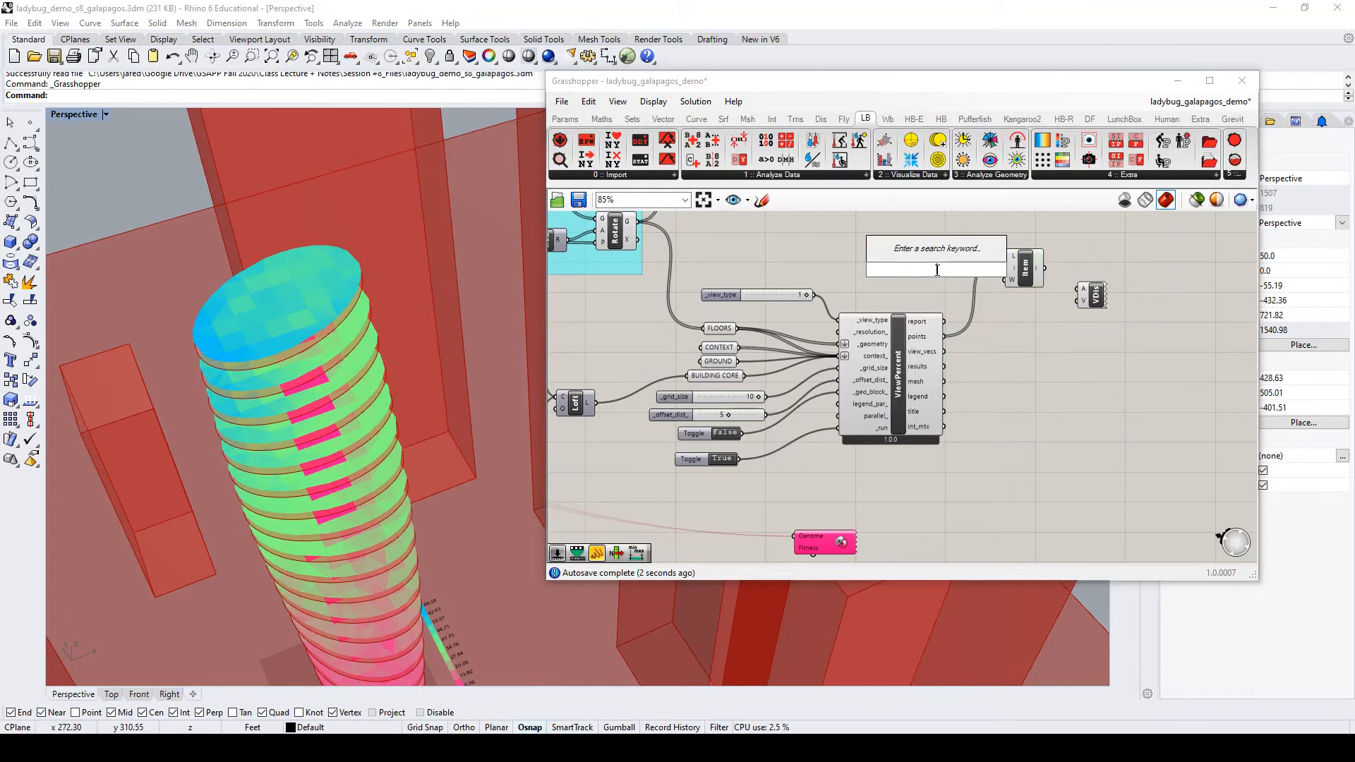
type("100")
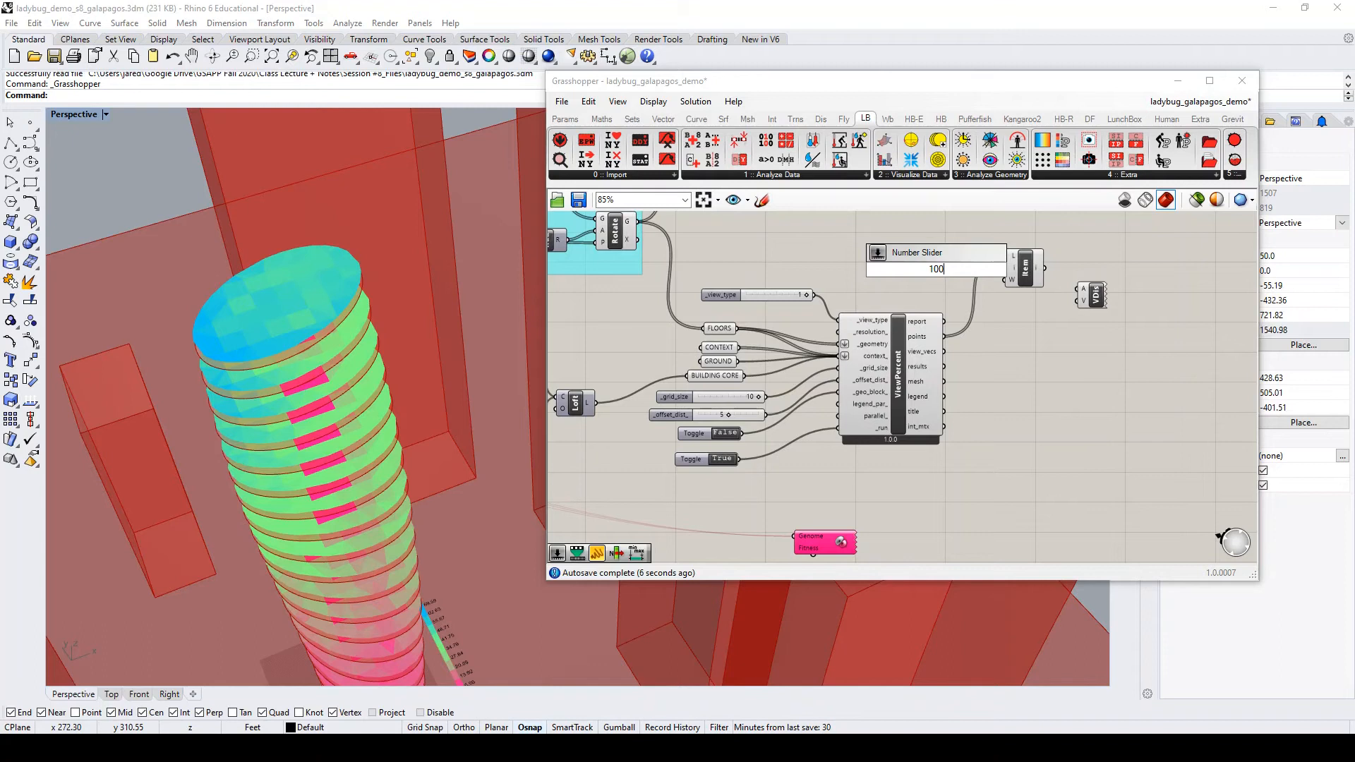
type("5")
key("Return")
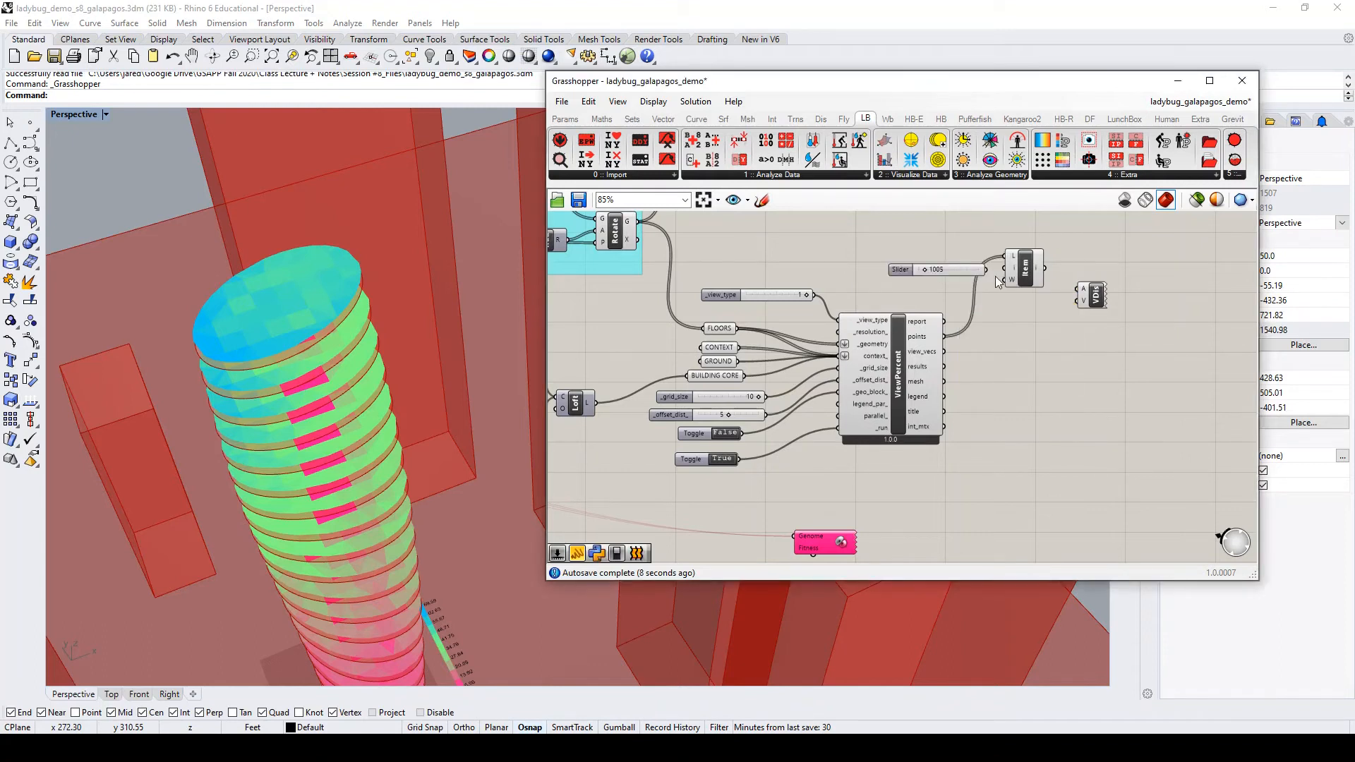
left_click_drag(986, 269, 1005, 270)
Reposition Vector Display, then connect List Item's output to its anchor input and ViewPercent's view_vecs output to its vector input
left_click_drag(1091, 294, 1105, 285)
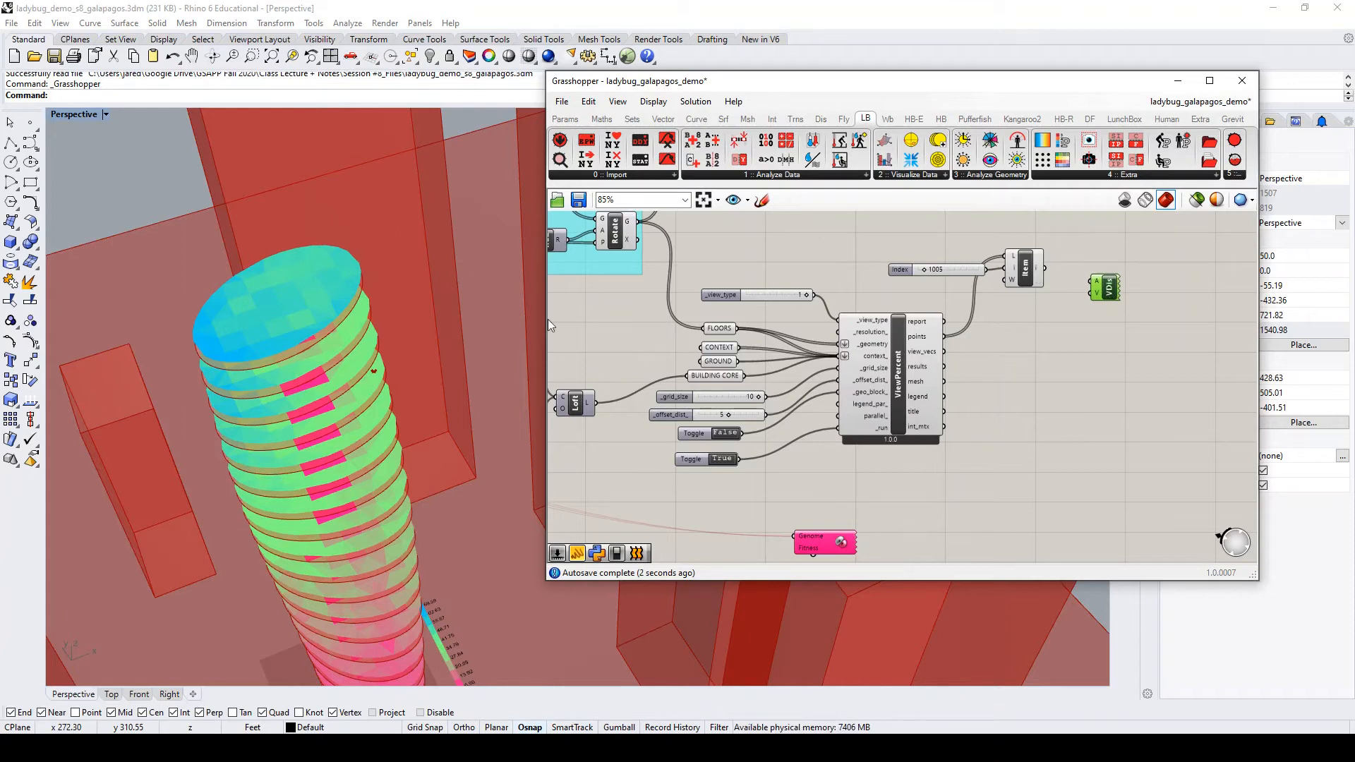
left_click_drag(1046, 269, 1091, 281)
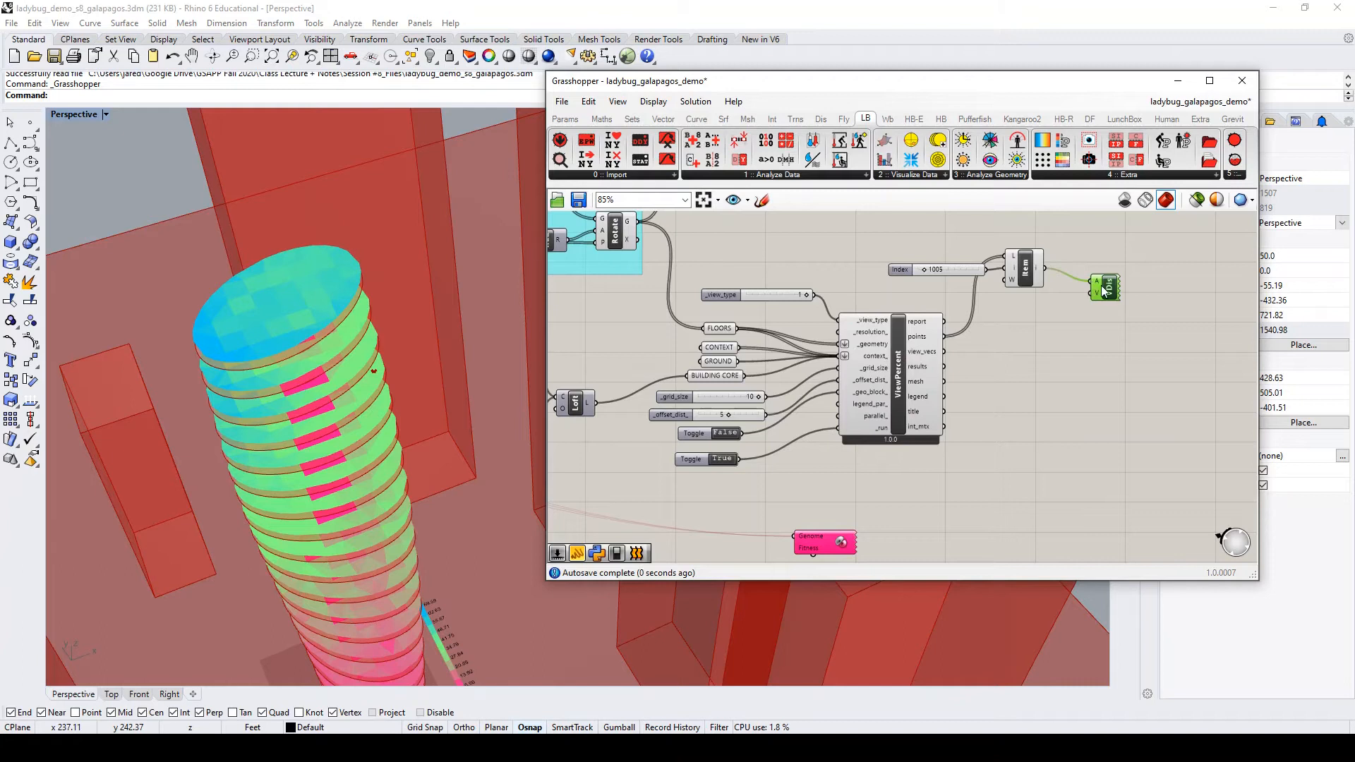
double_click(1054, 332)
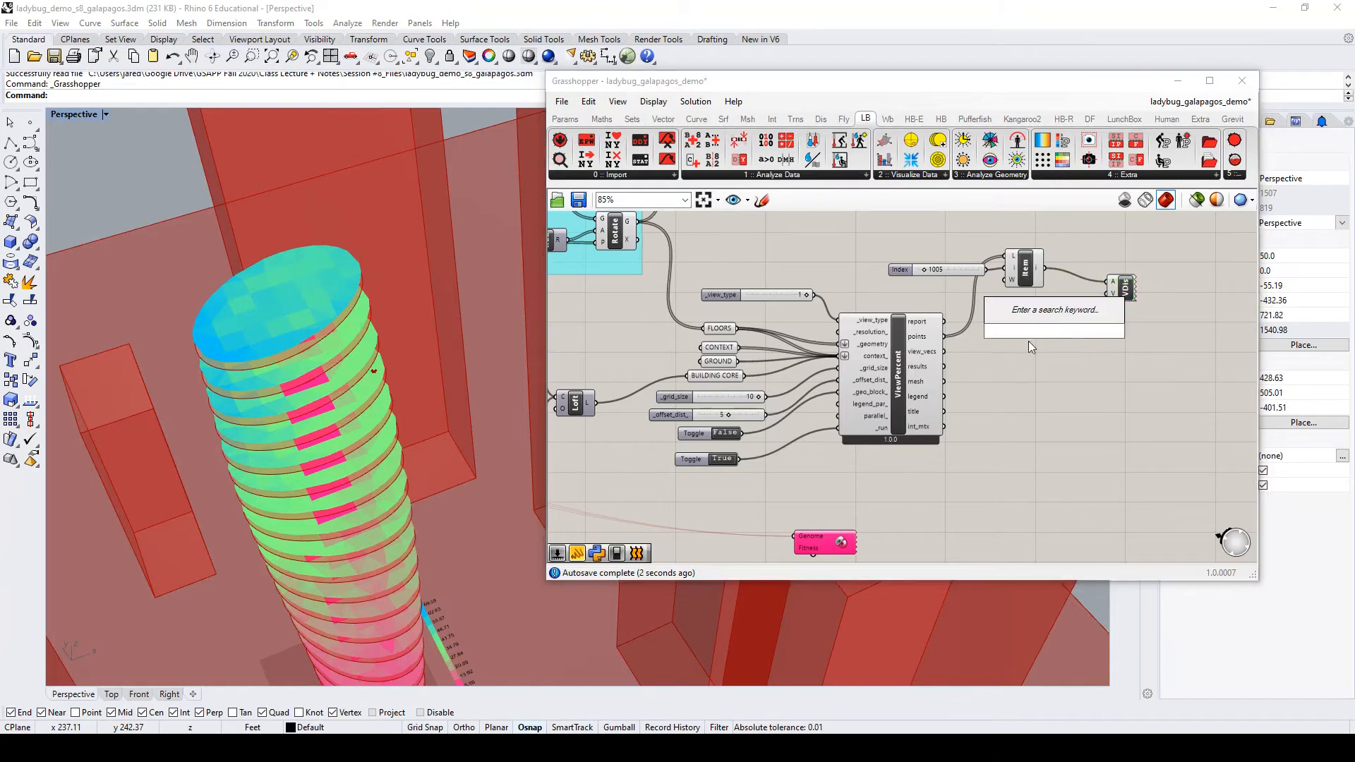
left_click(949, 351)
left_click_drag(944, 351, 1106, 293)
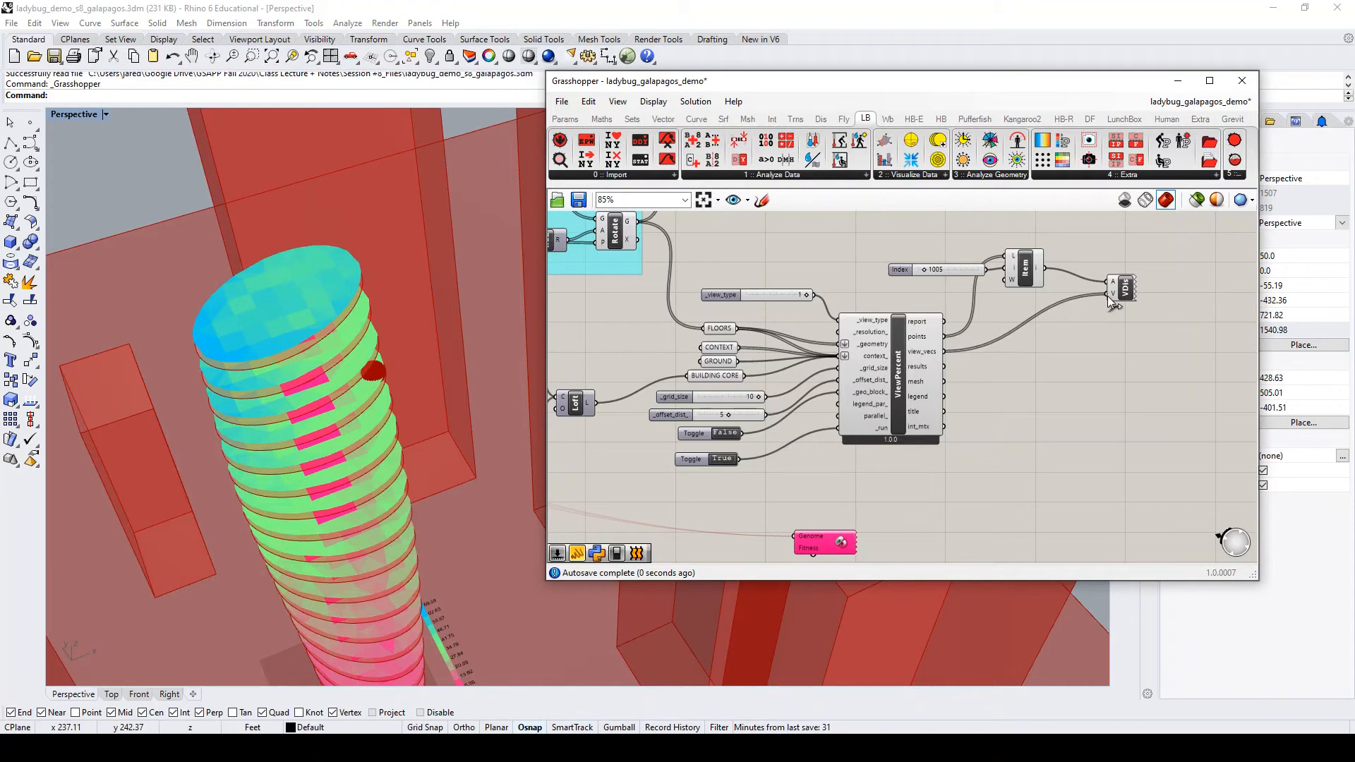
Add an Amplitude component fed by view_vecs and a slider set to 200, and connect its output to Vector Display's vector input
double_click(1102, 334)
type("ampli")
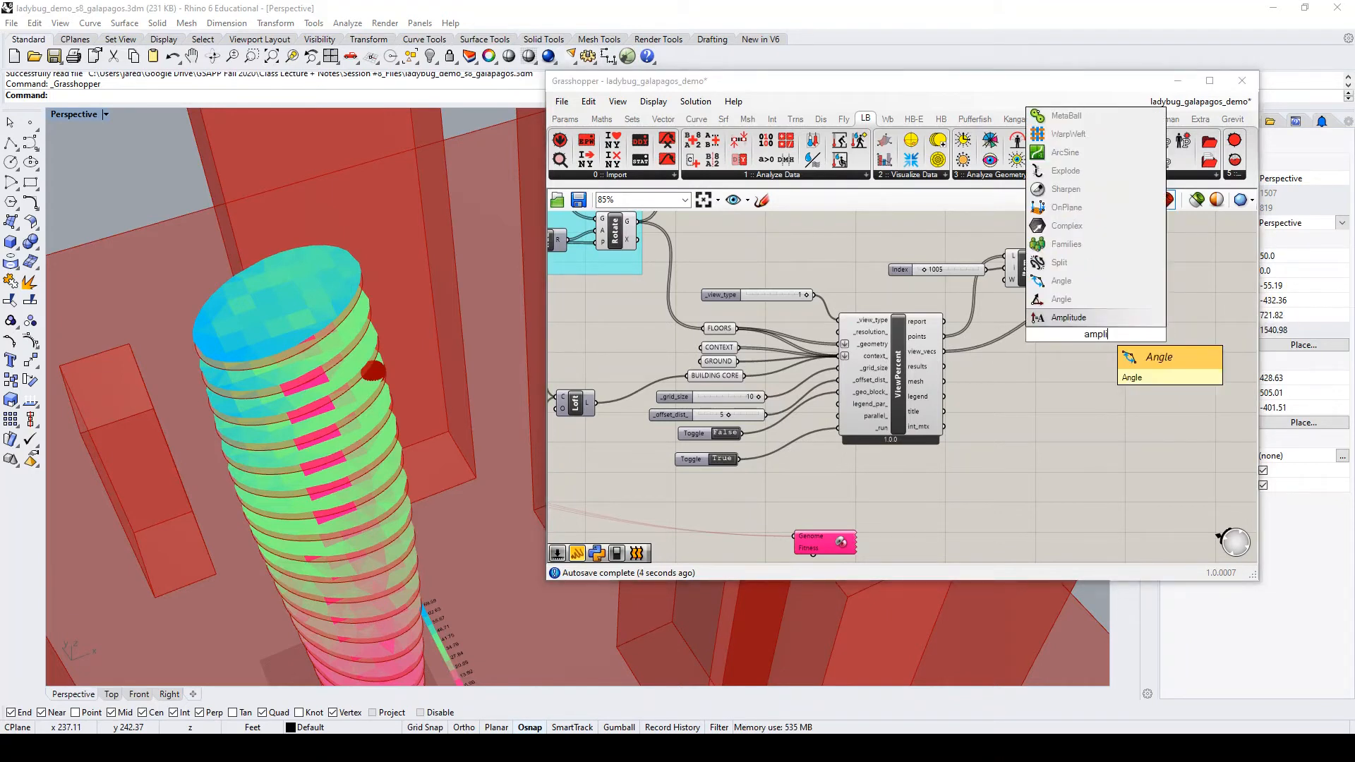
left_click(1098, 319)
left_click_drag(946, 353, 1060, 337)
double_click(1021, 364)
type("200")
key("Return")
left_click_drag(1085, 352, 1112, 294)
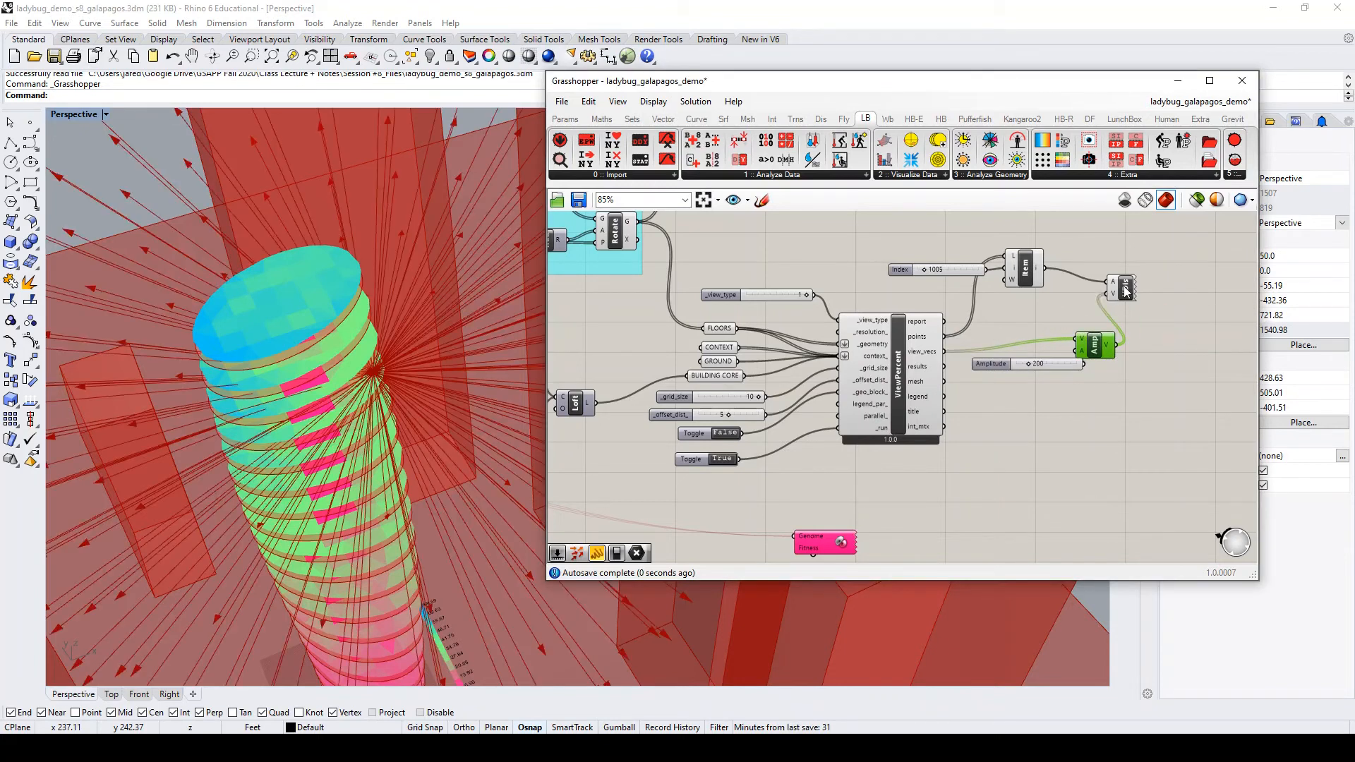
Examine the view vectors radiating from the chosen test point on the tower towards the surrounding context buildings
scroll(451, 371, "down", 5)
right_click_drag(442, 408, 422, 349)
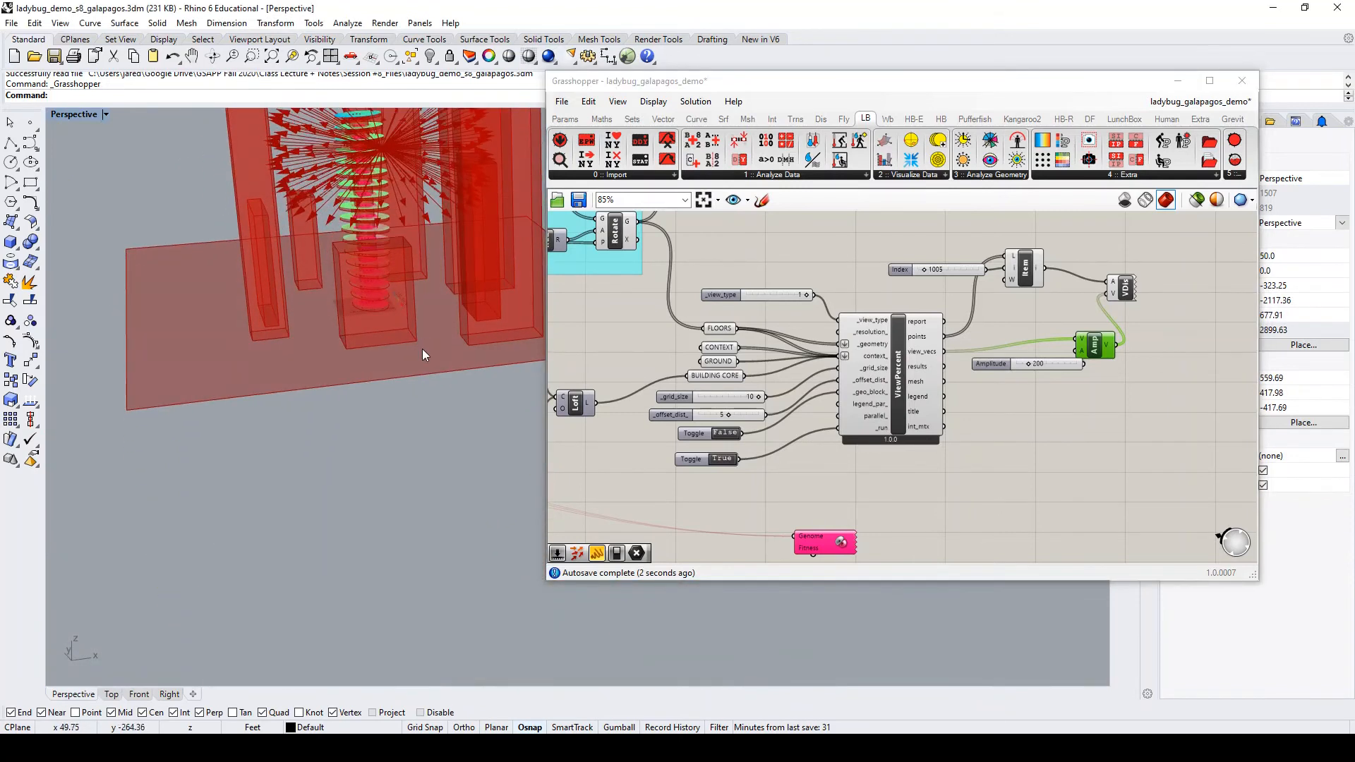
scroll(422, 348, "down", 5)
scroll(396, 189, "up", 4)
scroll(406, 274, "up", 5)
scroll(388, 284, "down", 5)
right_click_drag(393, 297, 408, 334)
scroll(407, 335, "up", 9)
scroll(355, 368, "down", 11)
right_click_drag(377, 407, 418, 286)
scroll(393, 324, "up", 4)
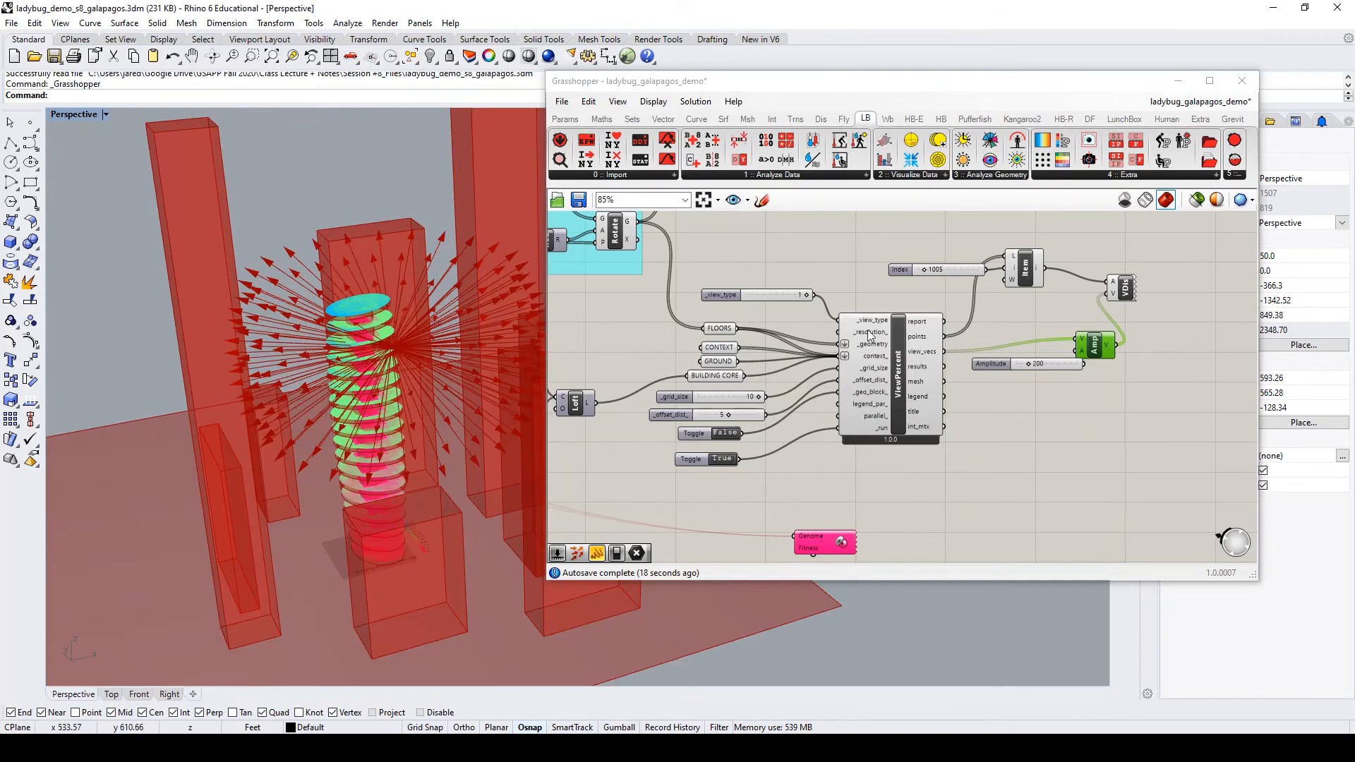
Set List Item's index slider to 2936 to show the view vectors from a different test point
scroll(930, 267, "up", 3)
left_click_drag(919, 271, 948, 256)
scroll(947, 256, "down", 3)
scroll(924, 290, "up", 2)
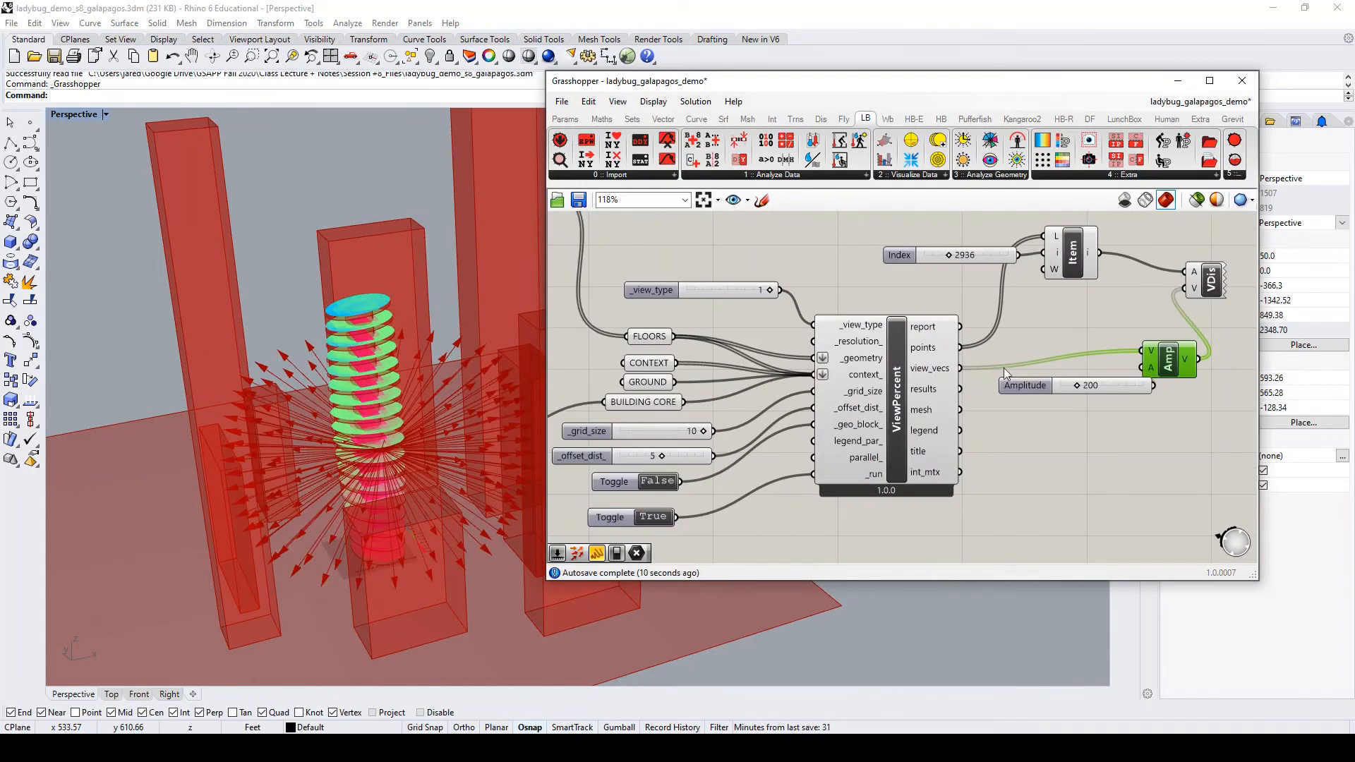
left_click(1070, 315)
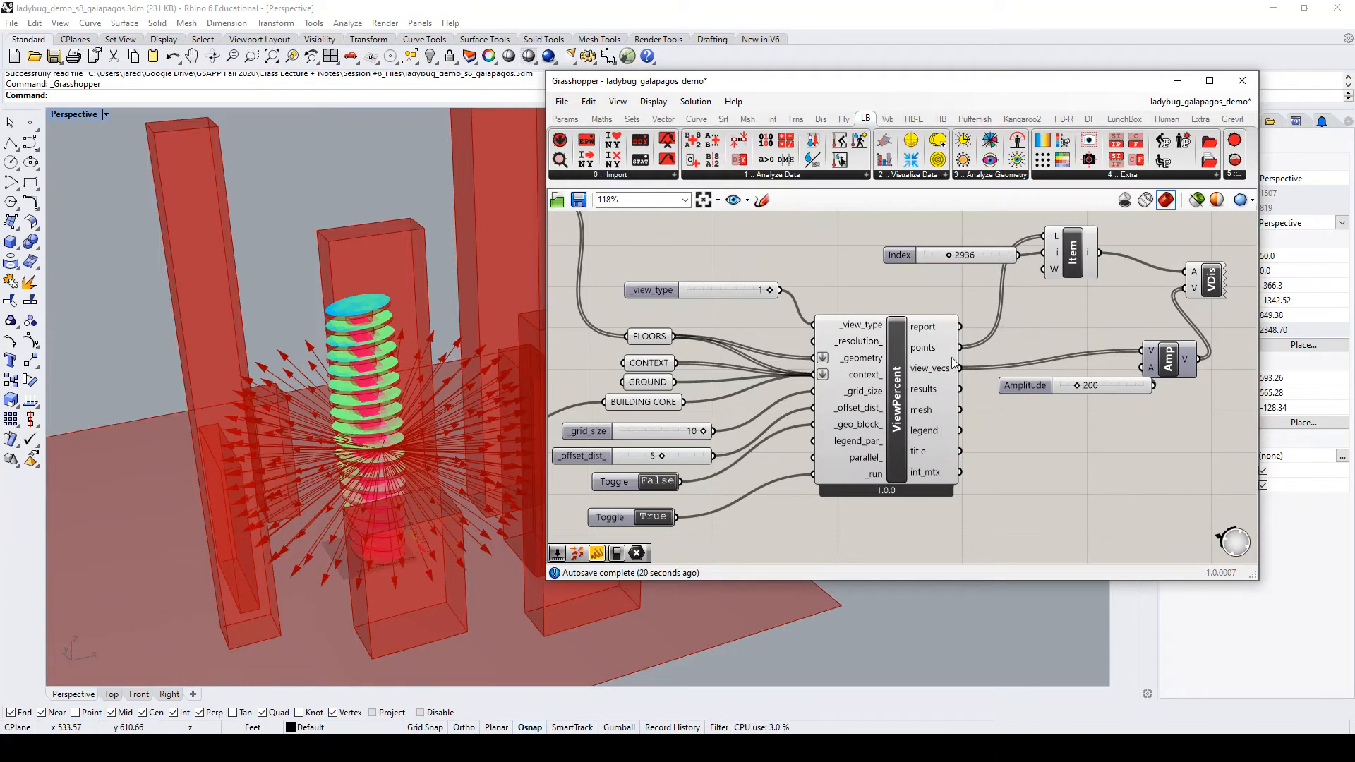
Turn off the preview of List Item, Amplitude, Vector Display and their sliders, and move the group further away from ViewPercent
right_click_drag(896, 303, 843, 328)
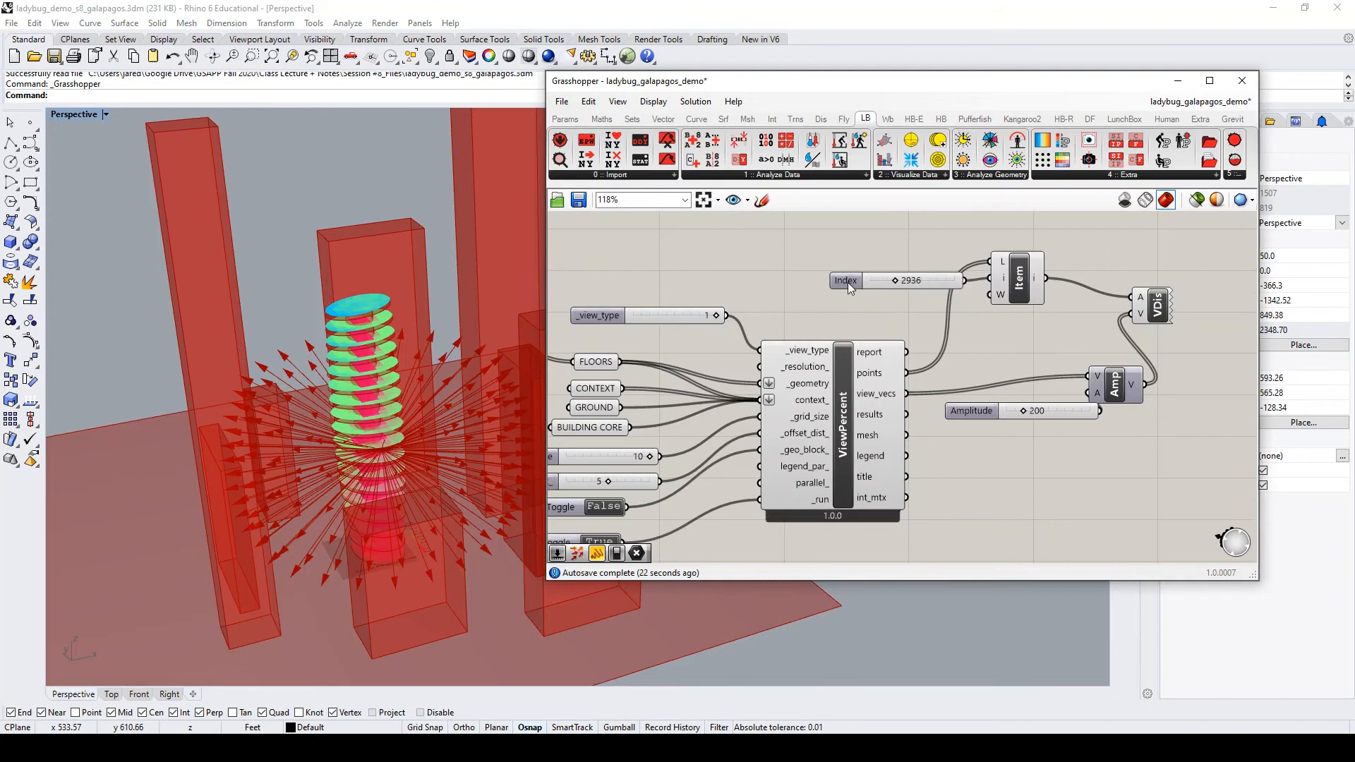
left_click(848, 282)
left_click_drag(1184, 430, 968, 266)
right_click(1014, 325)
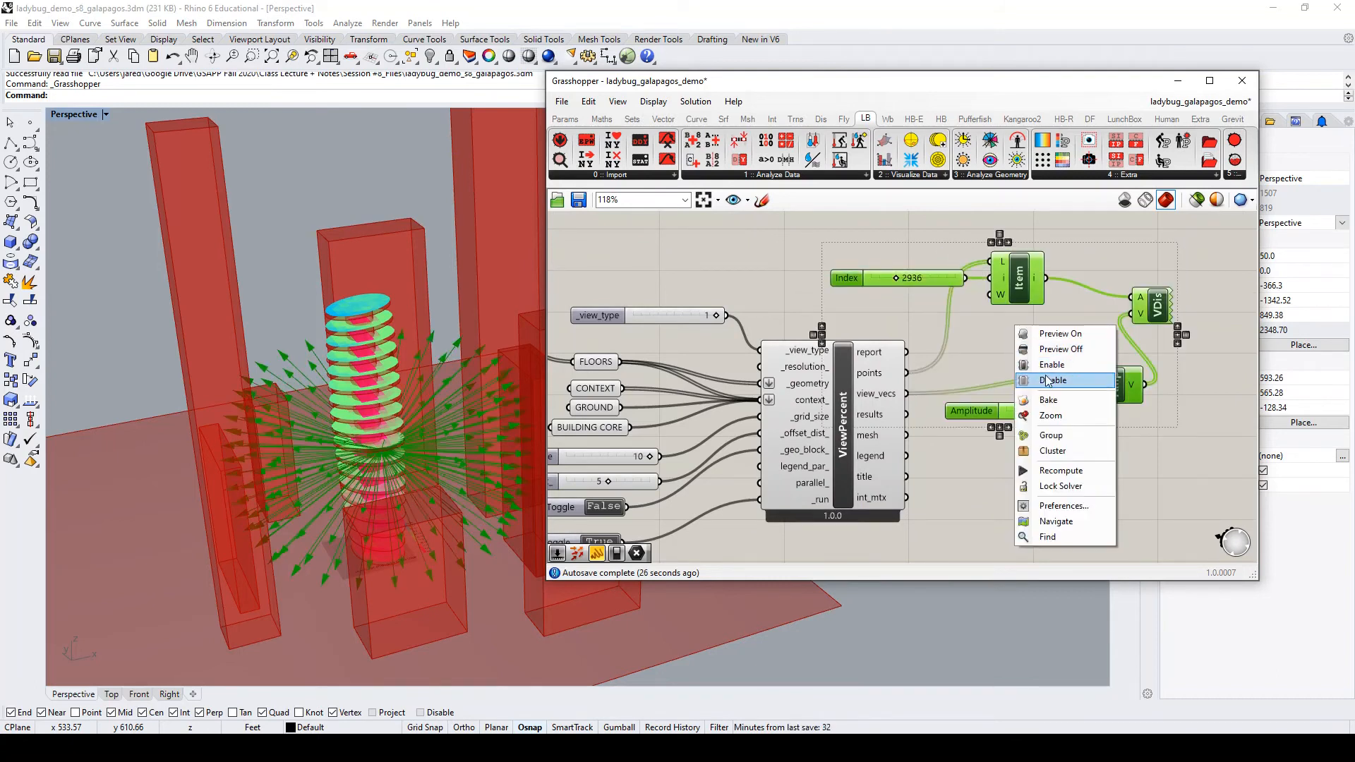
left_click(1065, 350)
scroll(1023, 380, "down", 4)
left_click_drag(1135, 340, 1163, 278)
left_click(1052, 380)
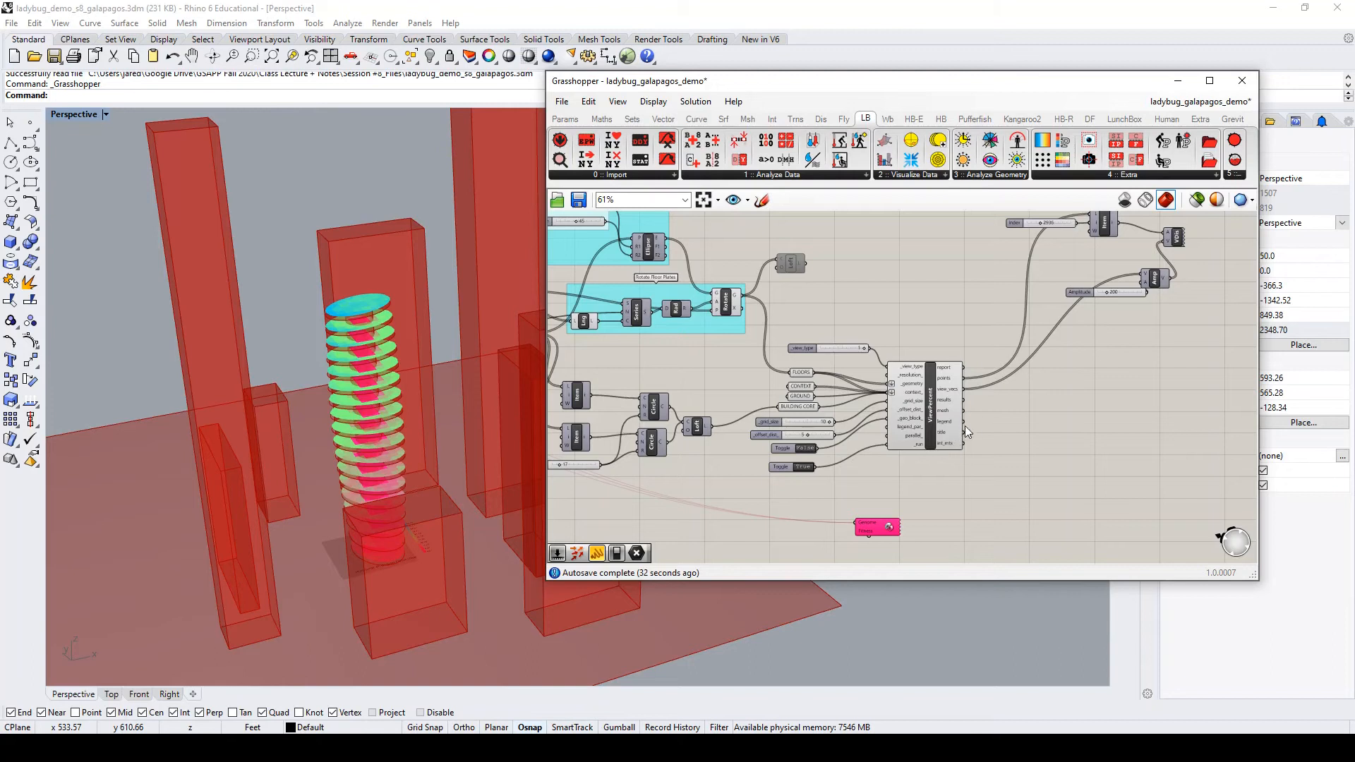
Add a Panel beside ViewPercent and connect the results output to it
scroll(965, 418, "up", 1)
double_click(1021, 400)
type("panel")
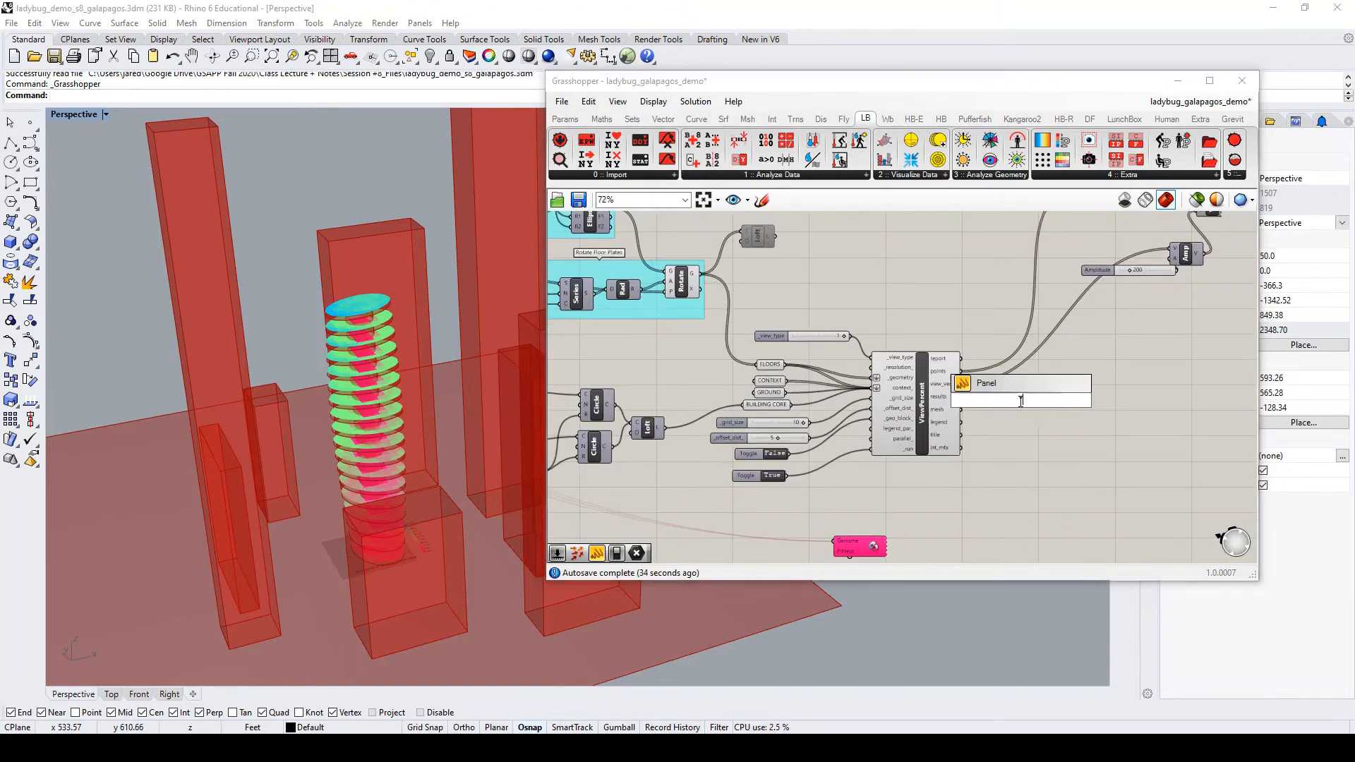
key("Return")
scroll(998, 409, "up", 4)
left_click_drag(925, 385, 1031, 392)
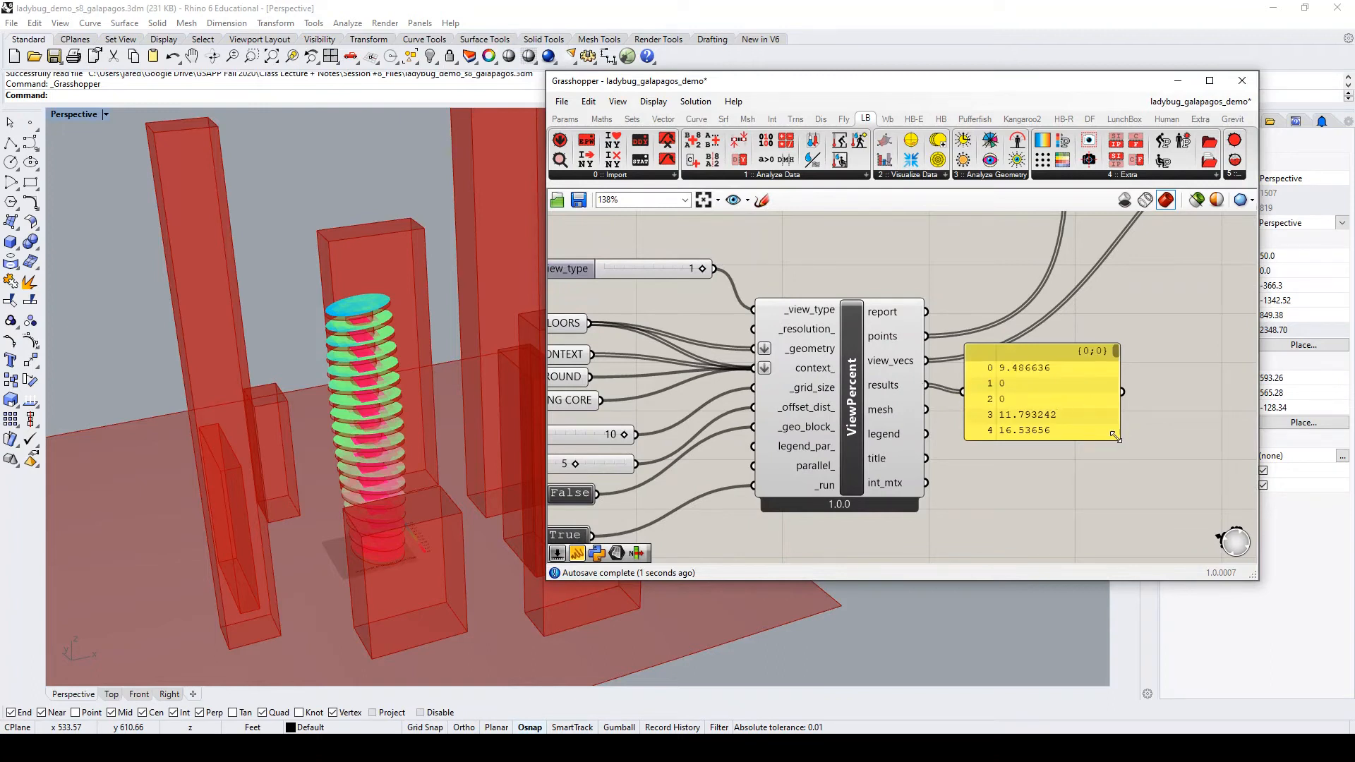
Enlarge the results panel and look through its list of view percentages
left_click_drag(1115, 437, 1221, 497)
scroll(1052, 430, "down", 4)
scroll(1077, 333, "up", 4)
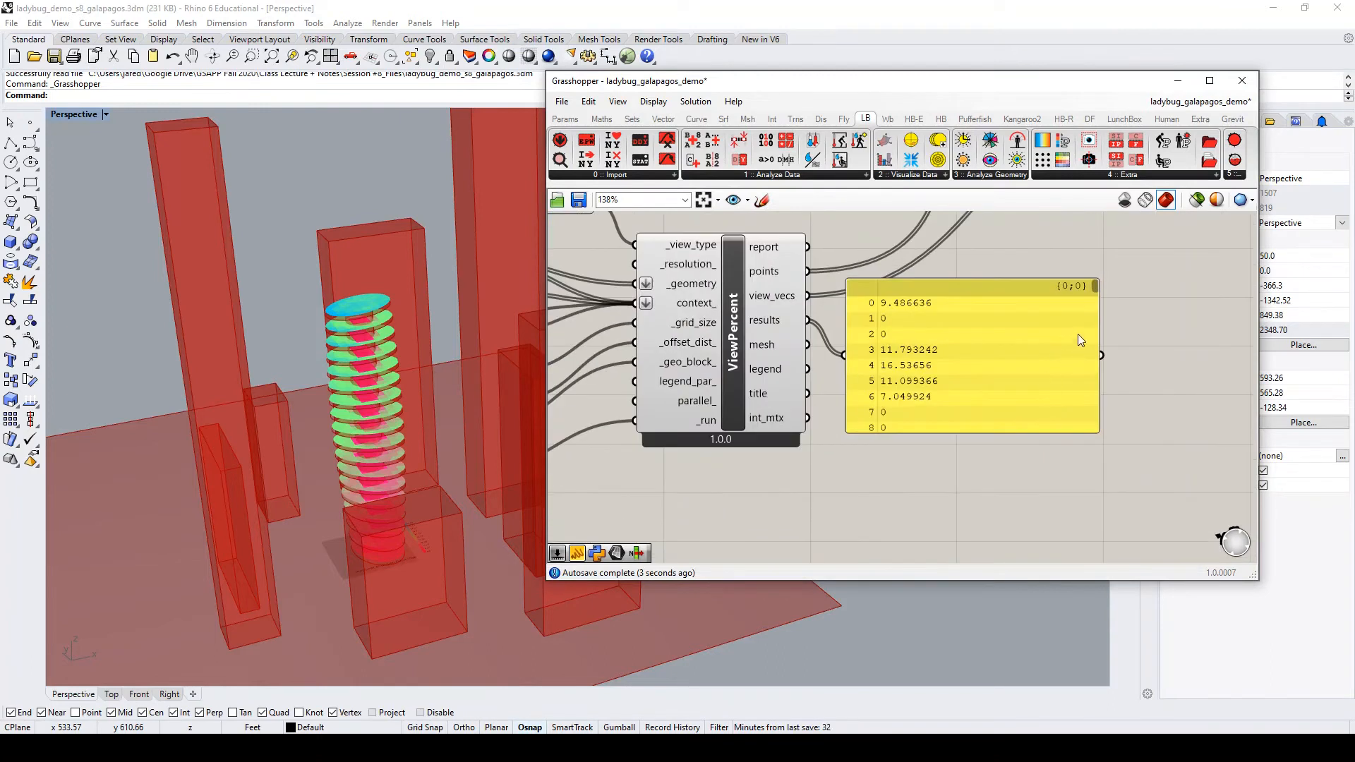
left_click_drag(1097, 289, 1092, 401)
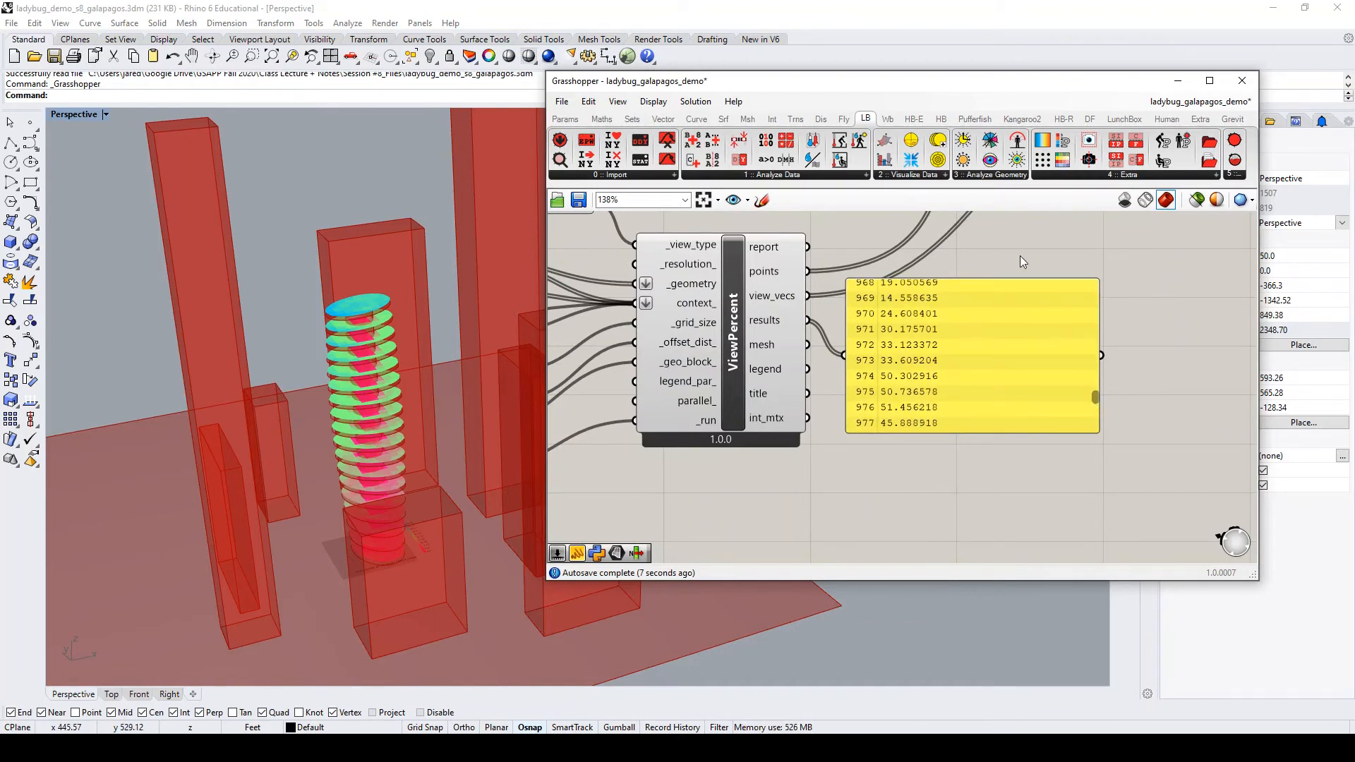
Add a Point parameter above the results panel and connect ViewPercent's points output to it
double_click(1019, 255)
type("point")
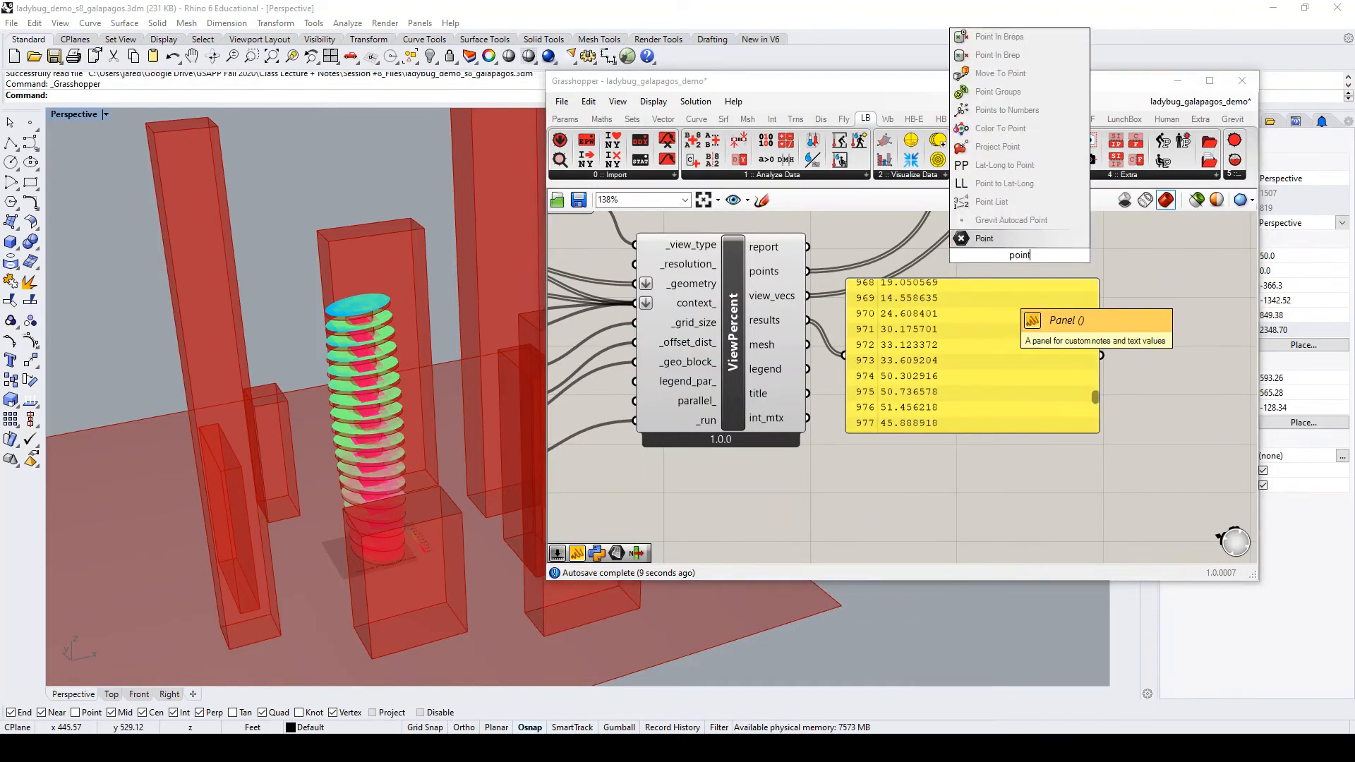
left_click(966, 242)
left_click_drag(808, 271, 1020, 260)
left_click(1021, 260)
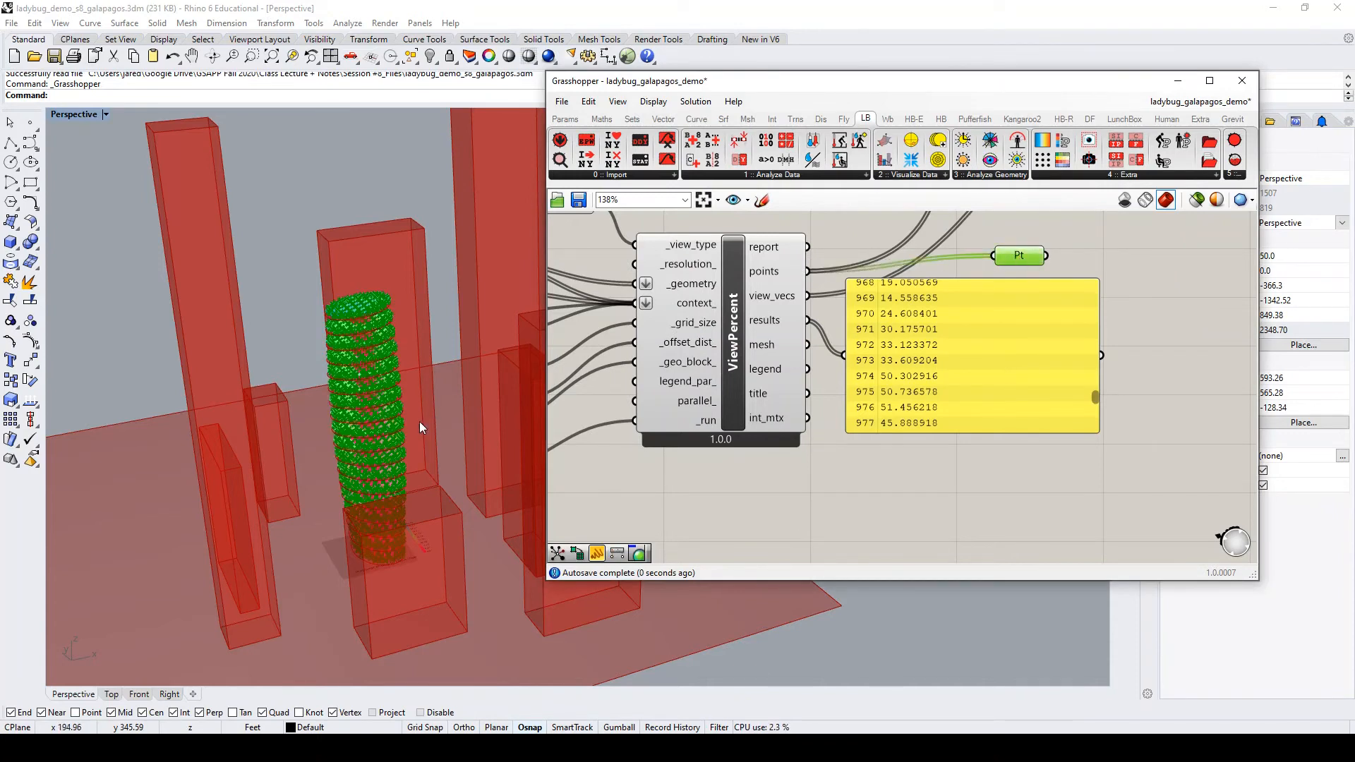
Inspect the test points spread across the tower's floors, and delete the Point parameter
scroll(395, 395, "up", 10)
scroll(376, 393, "down", 8)
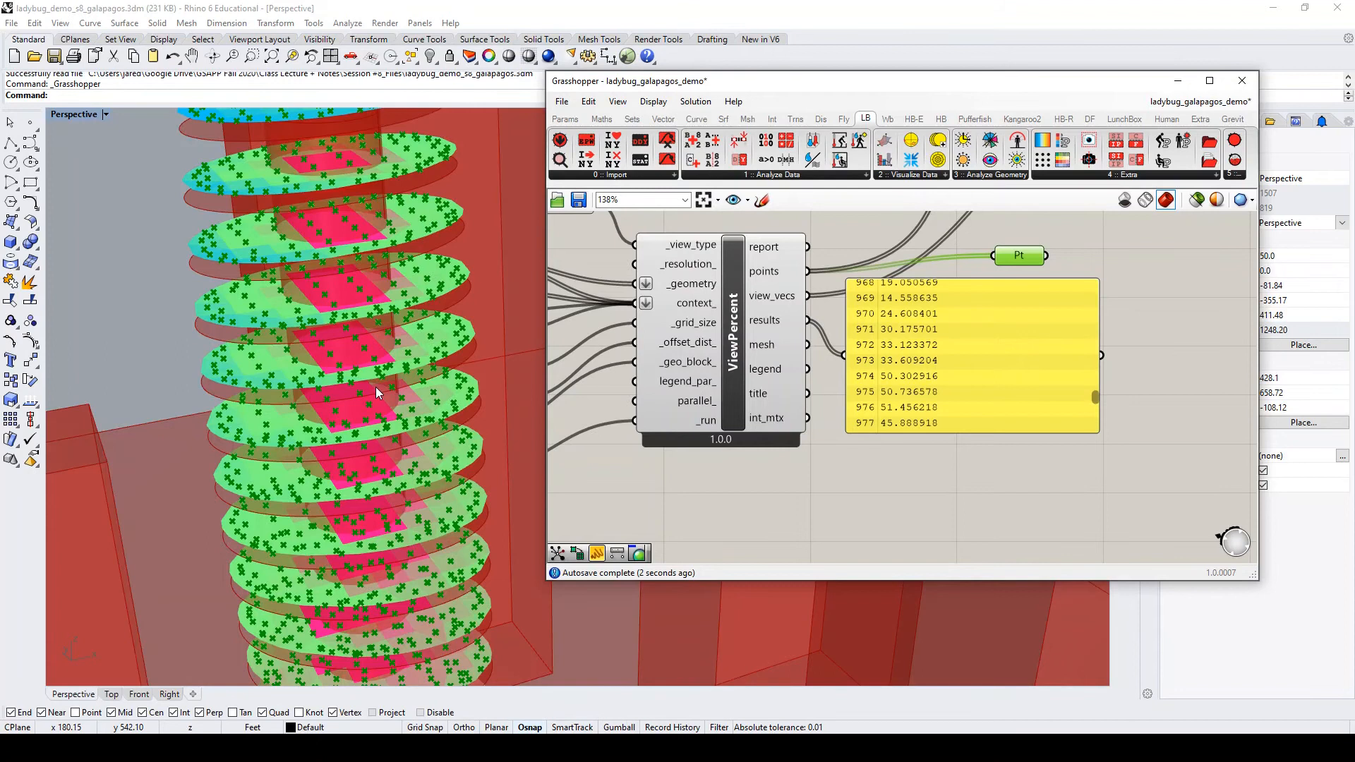
scroll(353, 467, "up", 5)
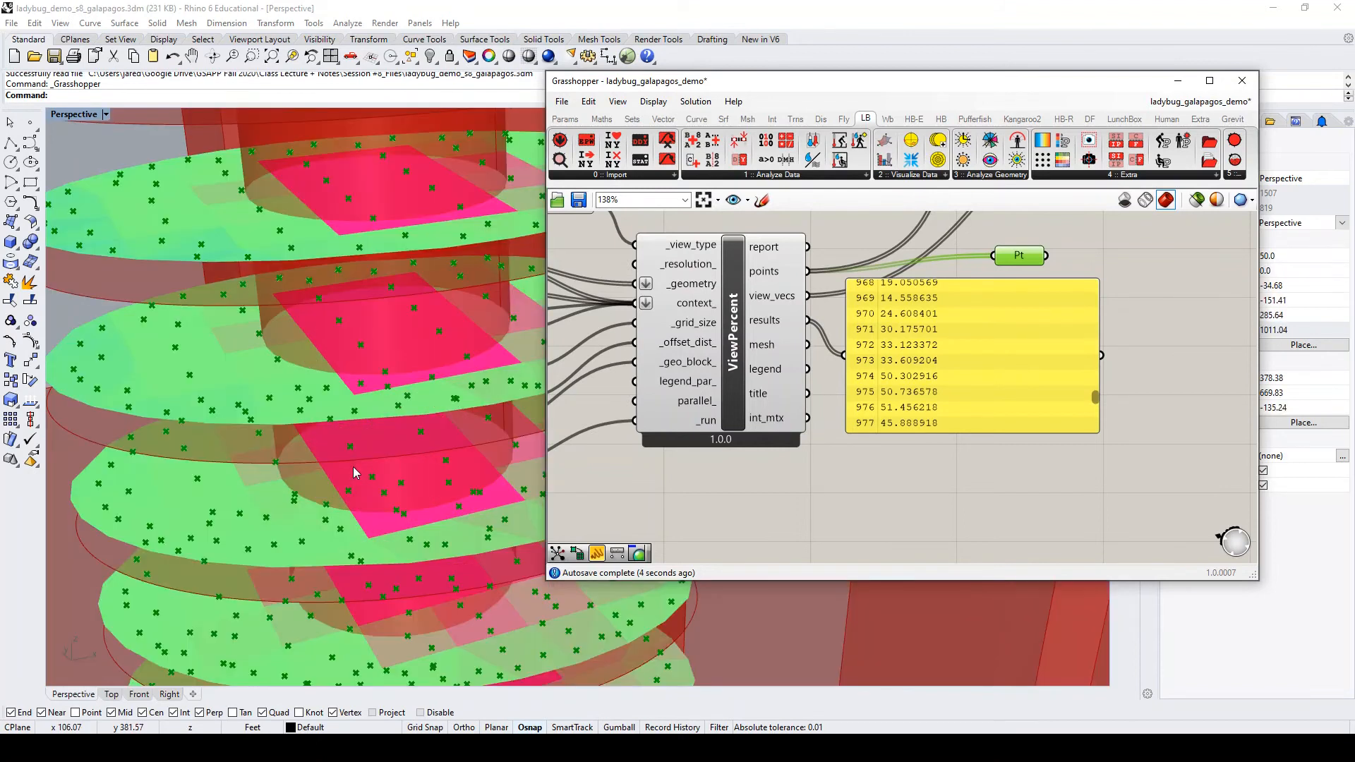
scroll(307, 470, "down", 2)
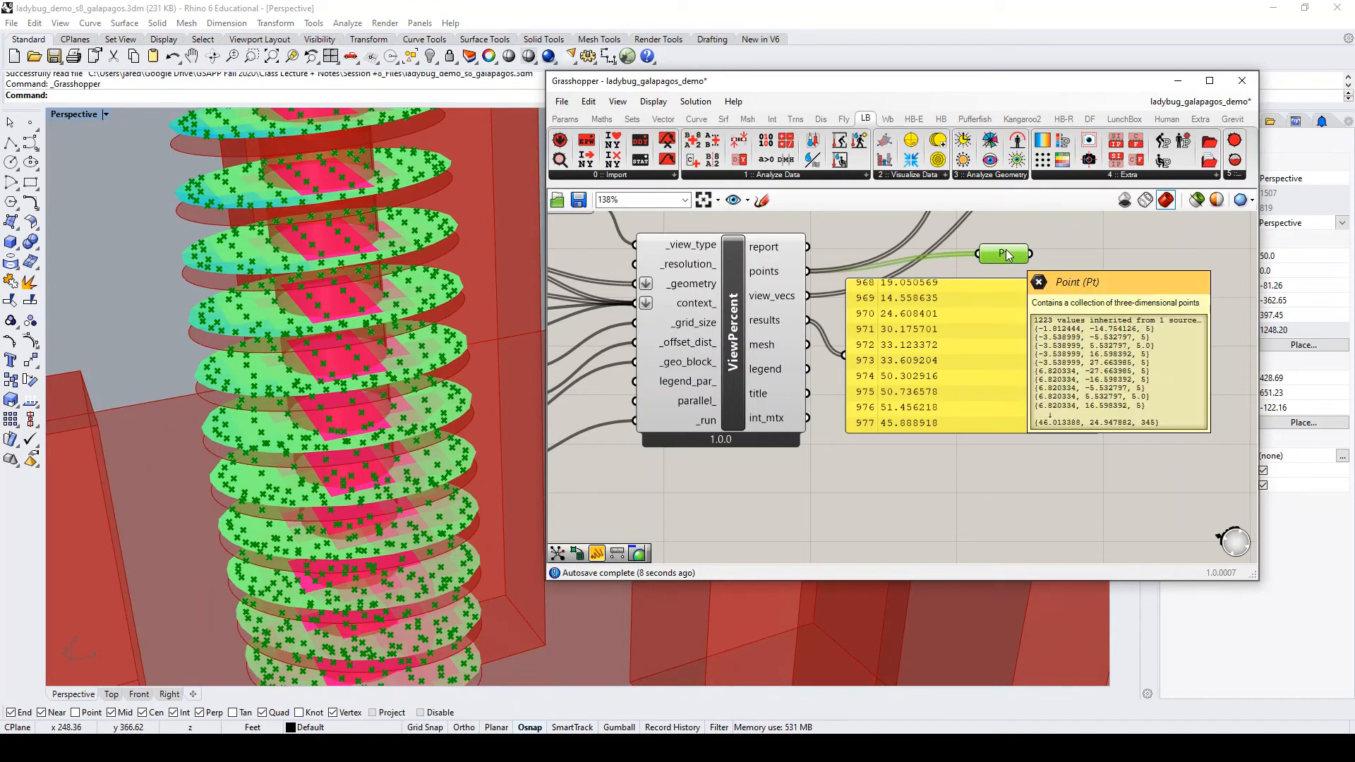
key("Delete")
Move the results panel further from ViewPercent, return to the start of its list and shift the Galapagos component slightly
left_click_drag(930, 352, 1026, 337)
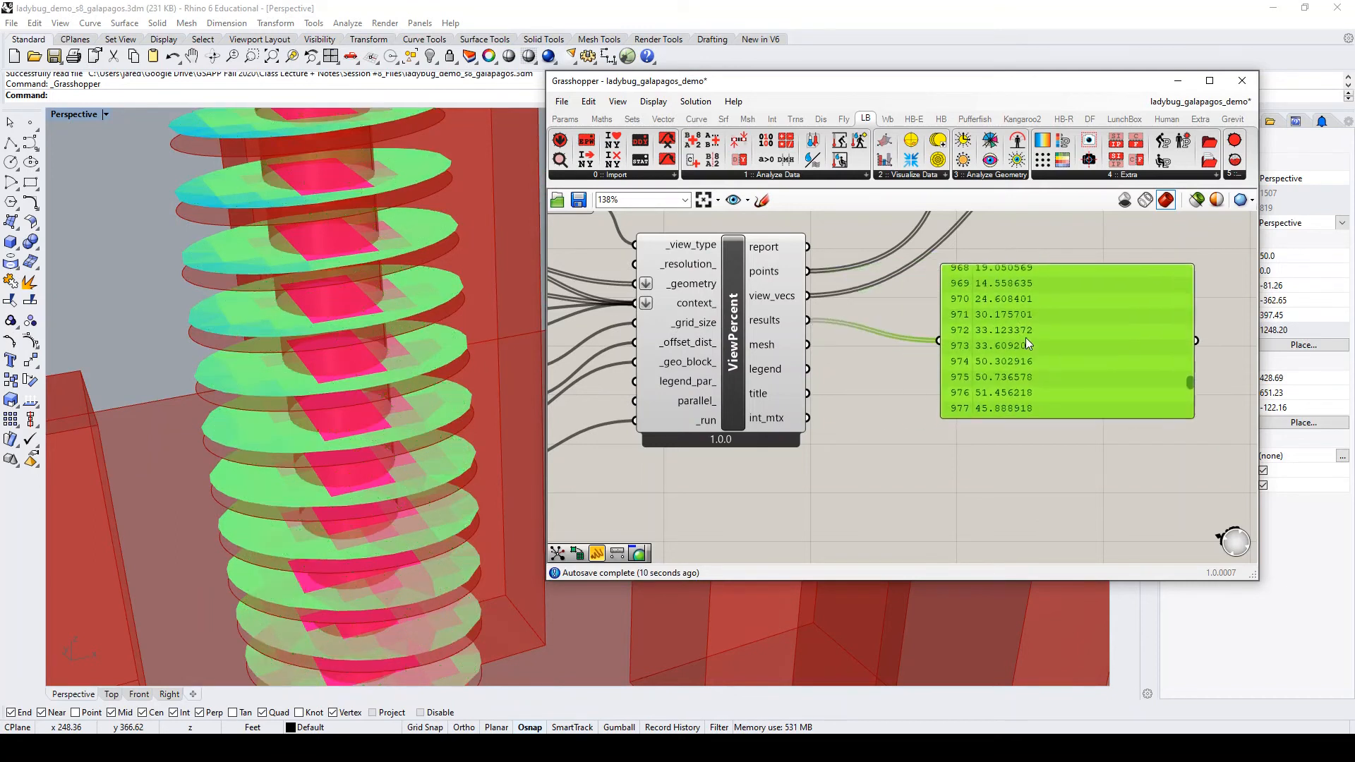
scroll(1026, 337, "down", 2)
scroll(1091, 363, "up", 3)
left_click_drag(1077, 387, 1107, 226)
scroll(1084, 249, "down", 3)
scroll(956, 285, "up", 2)
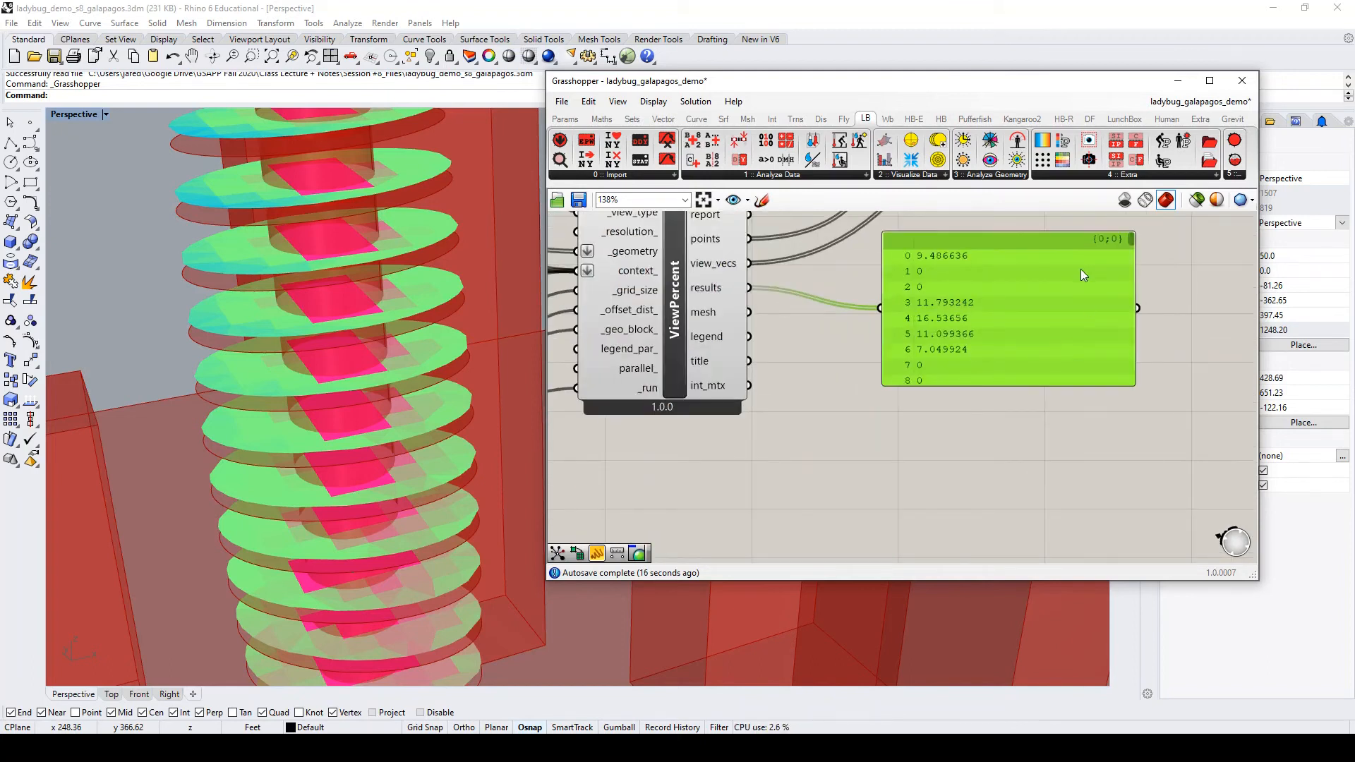
scroll(906, 421, "down", 3)
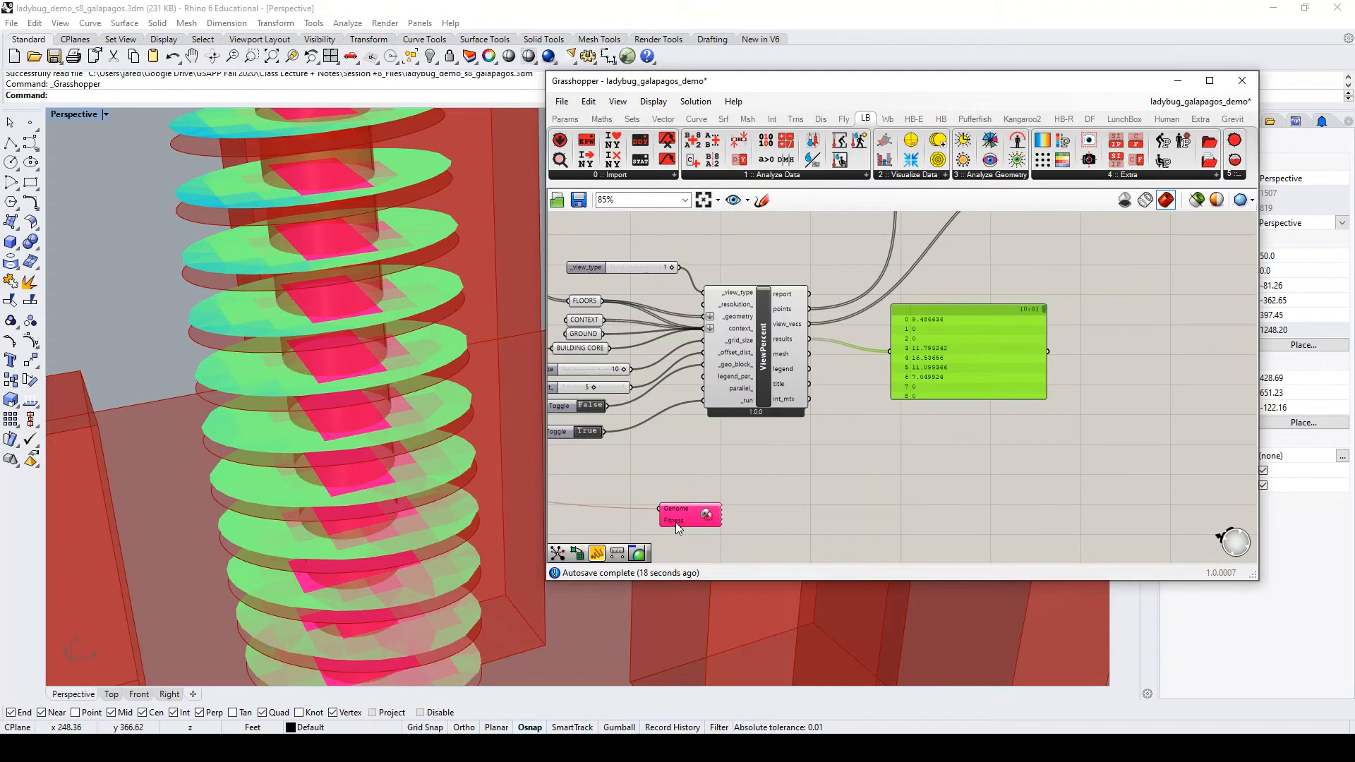
left_click_drag(678, 522, 710, 514)
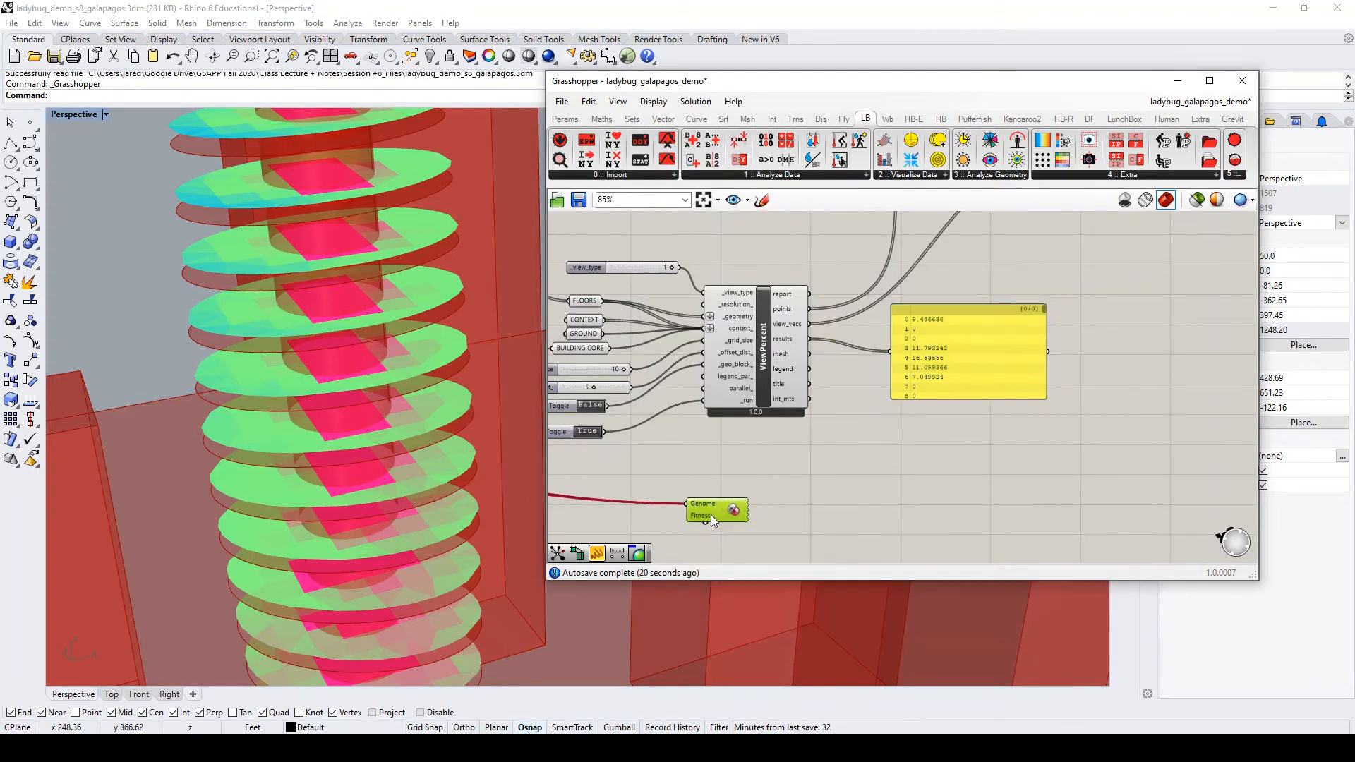
Add a Mass Addition component, feed it ViewPercent's results and show its total in the panel
double_click(841, 445)
type("mass add")
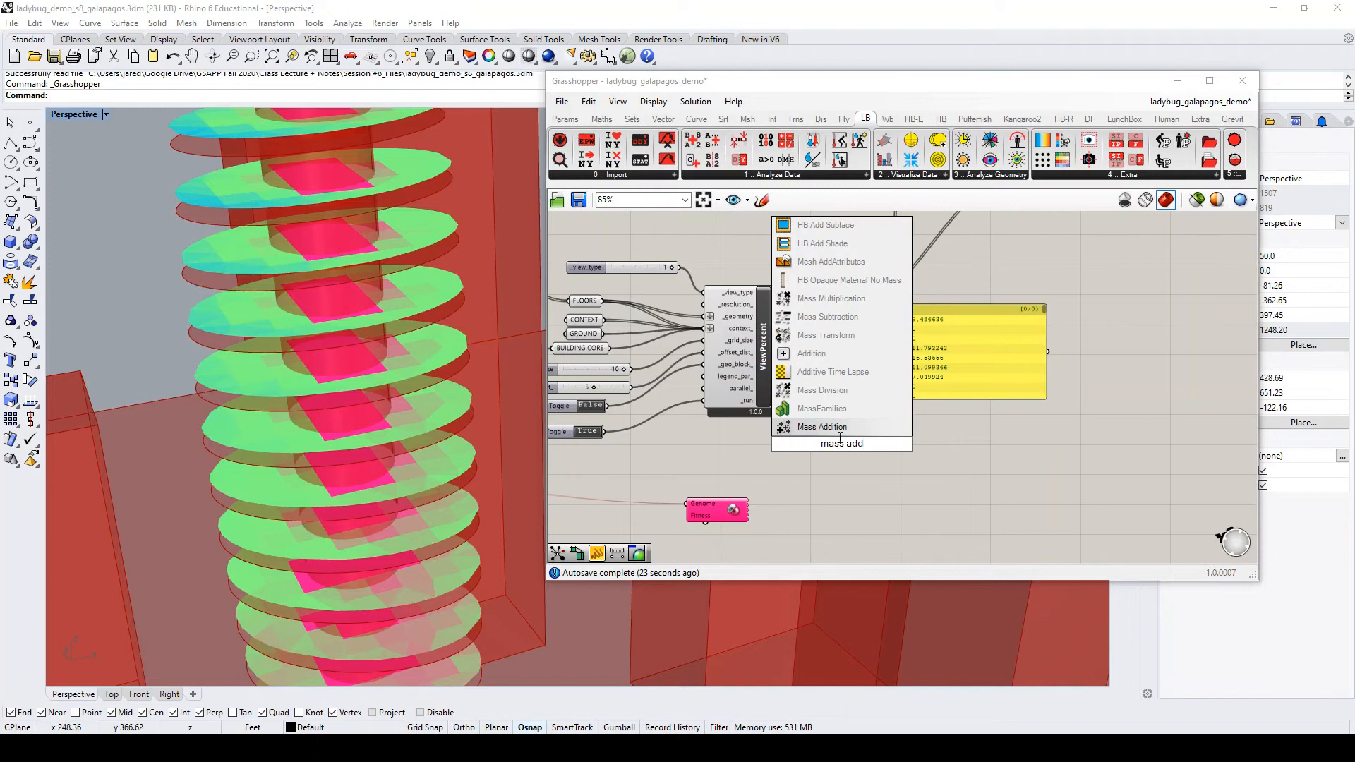
key("Return")
left_click_drag(809, 339, 906, 346)
scroll(863, 380, "up", 2)
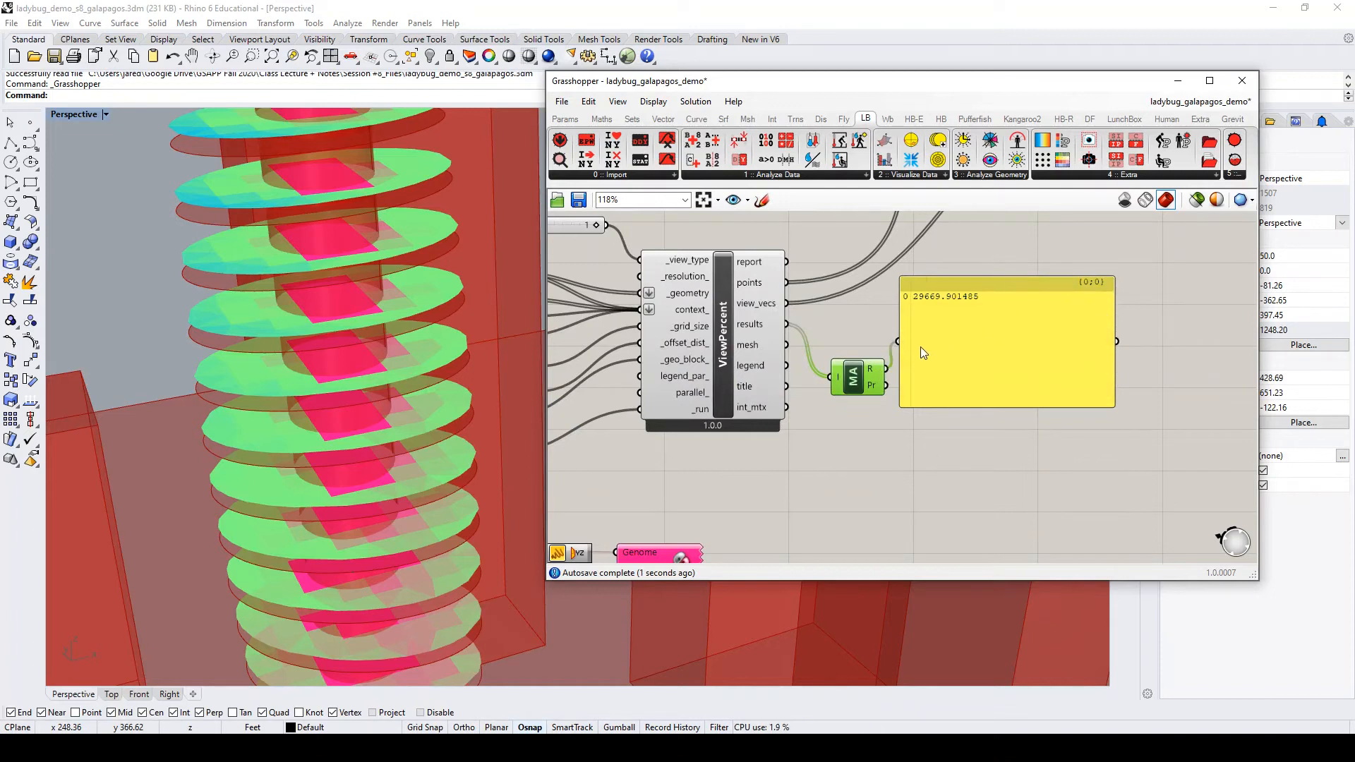
scroll(926, 346, "down", 6)
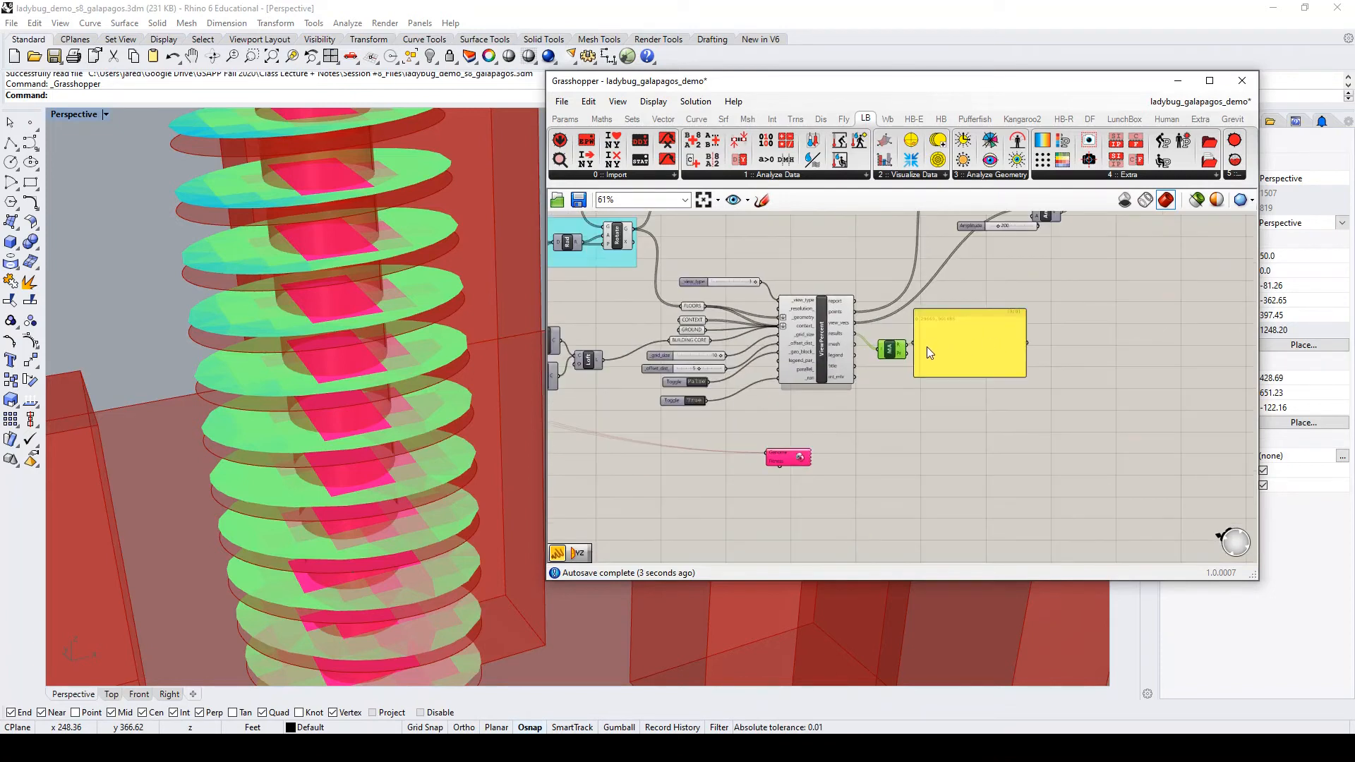
Move the panel with the Mass Addition total beneath the floor to floor angle slider
left_click_drag(935, 350, 780, 363)
scroll(1016, 377, "down", 2)
scroll(781, 354, "up", 4)
scroll(776, 384, "up", 1)
scroll(756, 310, "up", 3)
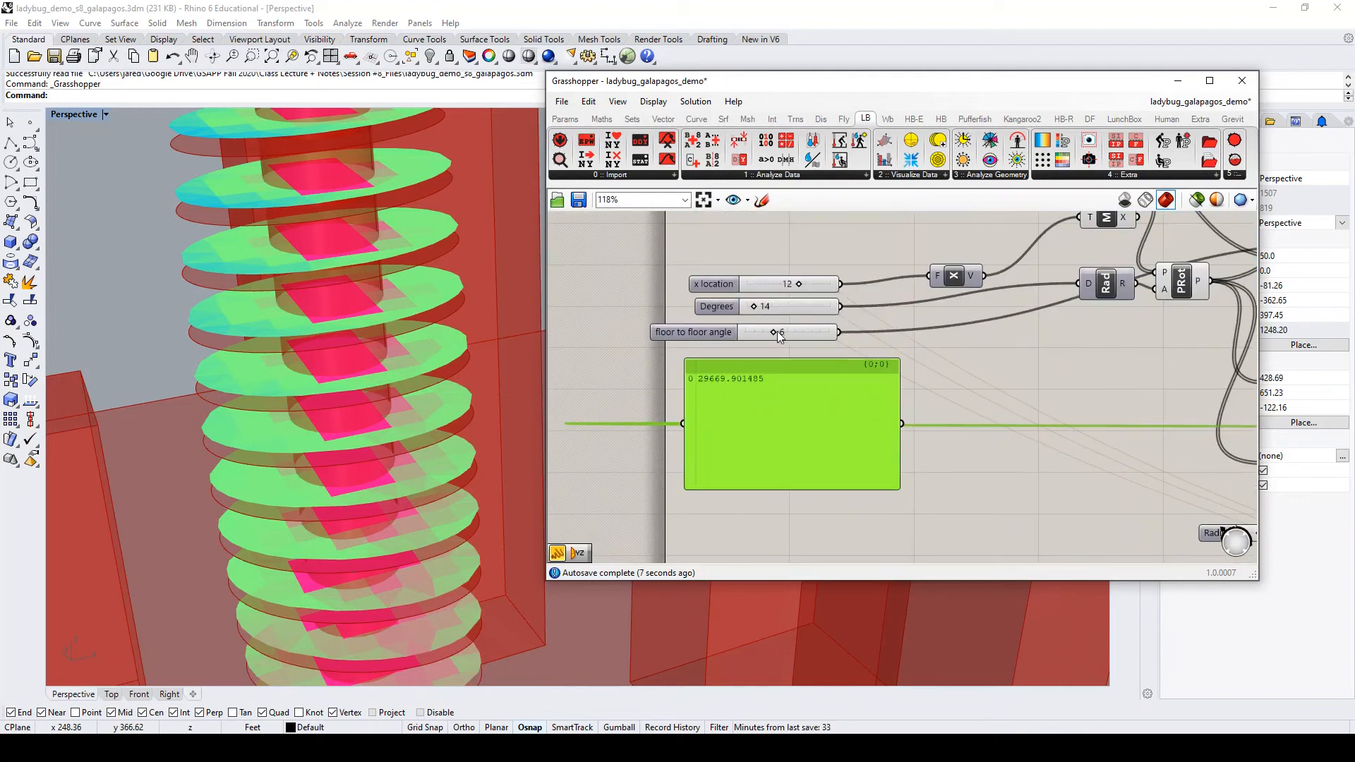
Set the floor to floor angle slider to 5 to test its effect on the summed view score
scroll(775, 332, "up", 3)
double_click(774, 331)
type("5")
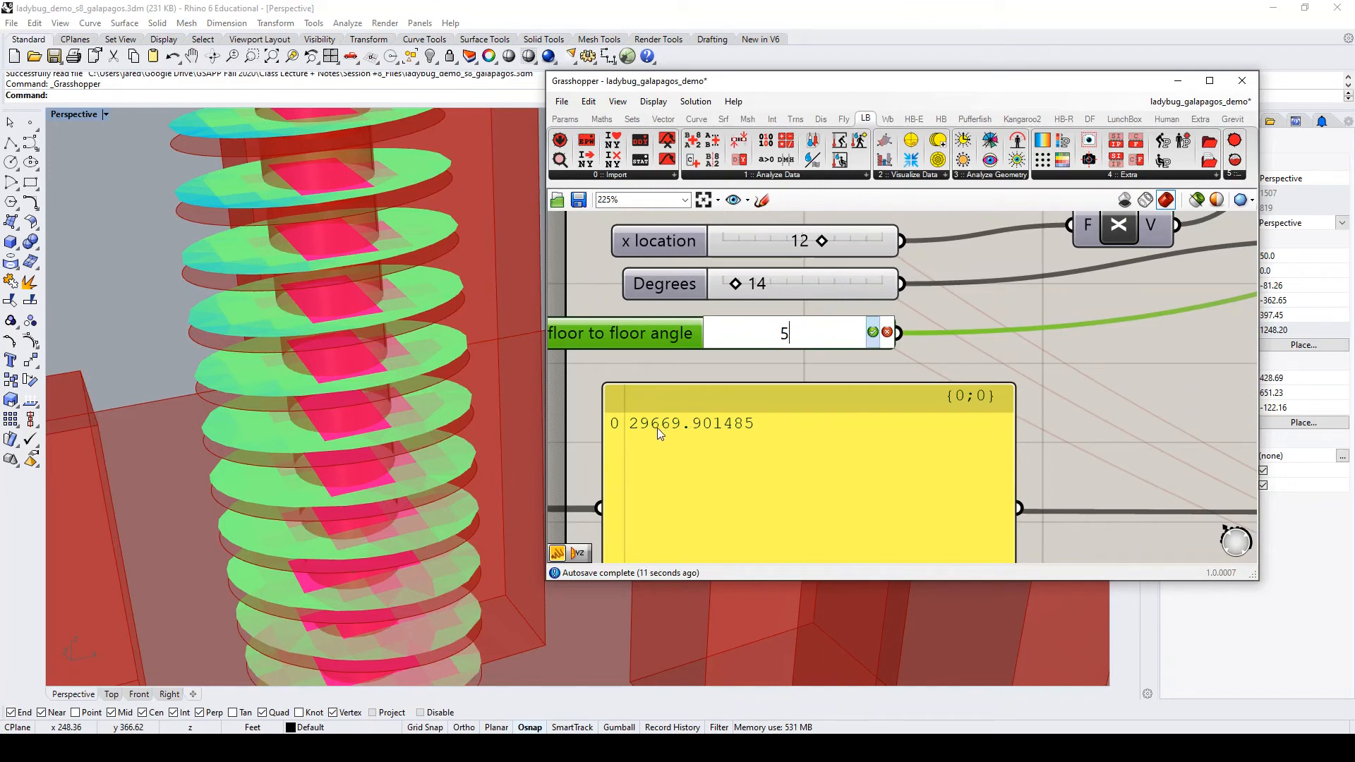
key("Return")
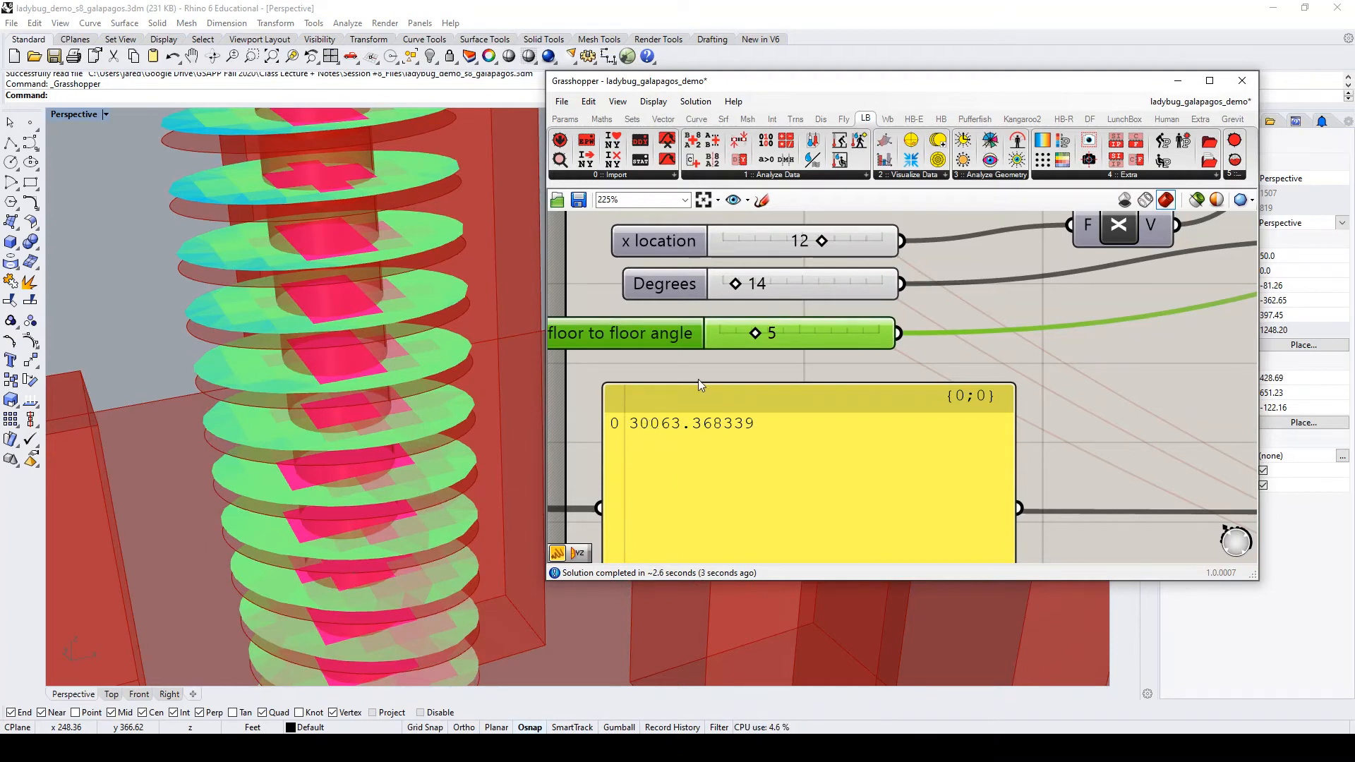
Move the panel with the summed view score back beside the Mass Addition component
scroll(697, 382, "down", 3)
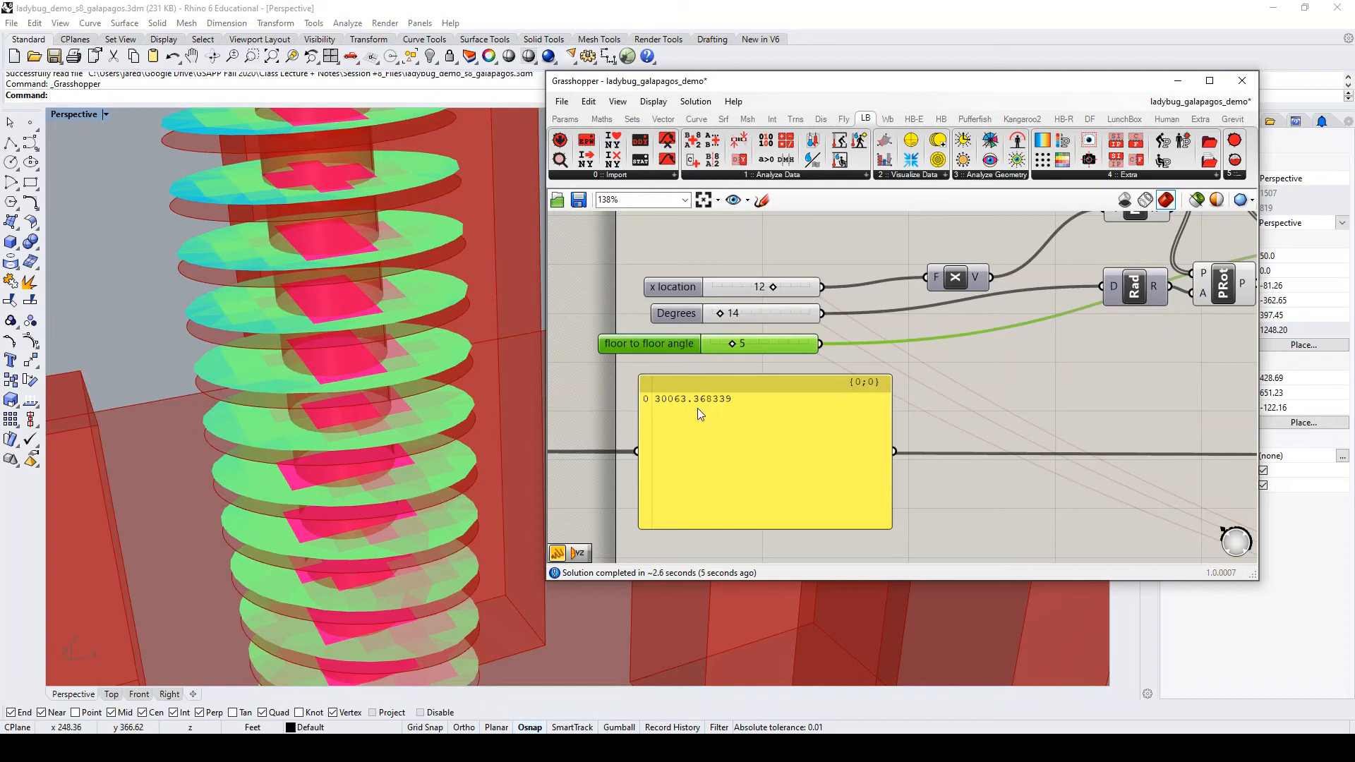
scroll(712, 409, "down", 5)
left_click_drag(734, 399, 1231, 387)
scroll(1156, 422, "up", 1)
scroll(1229, 412, "up", 3)
scroll(1006, 377, "down", 2)
scroll(1059, 388, "up", 2)
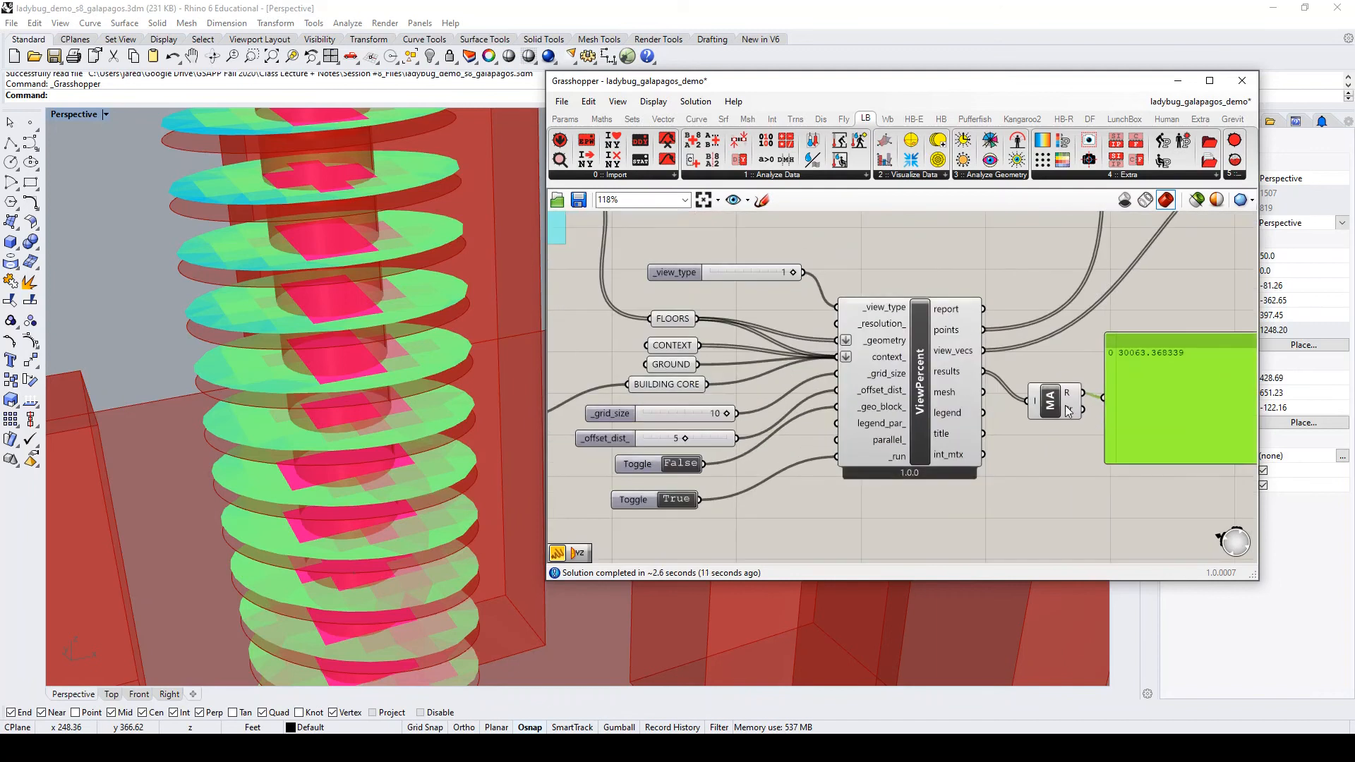
Shift the Mass Addition component slightly to line it up with ViewPercent's results output
left_click(1066, 400)
scroll(964, 377, "down", 1)
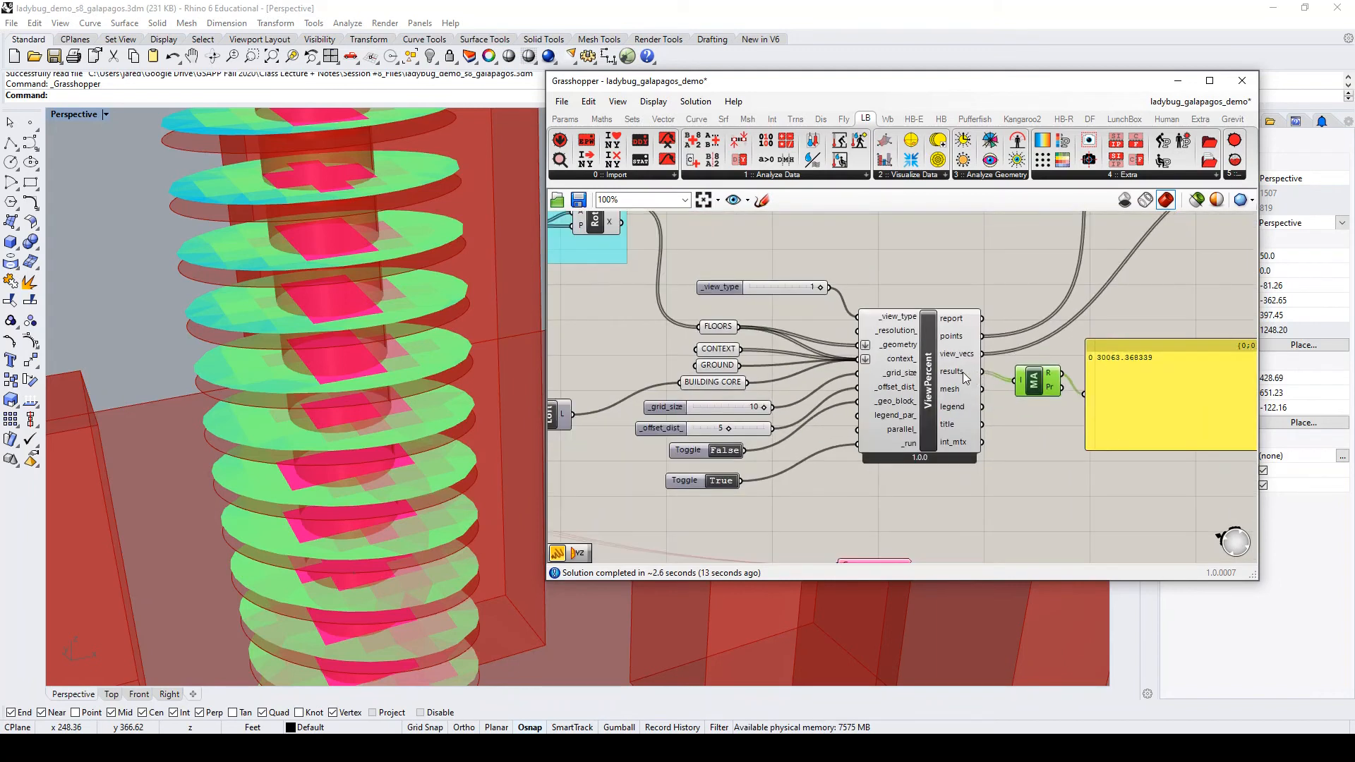
scroll(470, 381, "down", 3)
scroll(1048, 385, "up", 2)
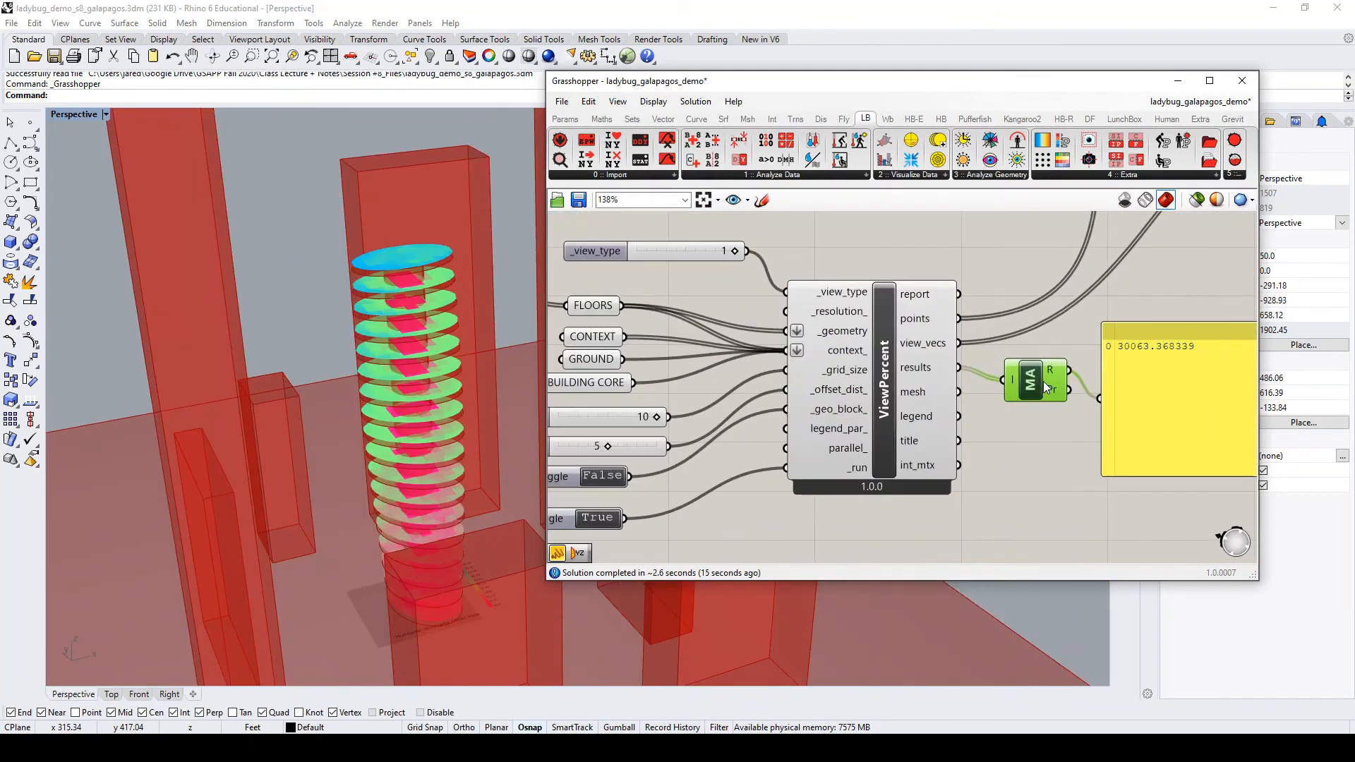
left_click_drag(1048, 389, 1038, 379)
scroll(987, 369, "down", 3)
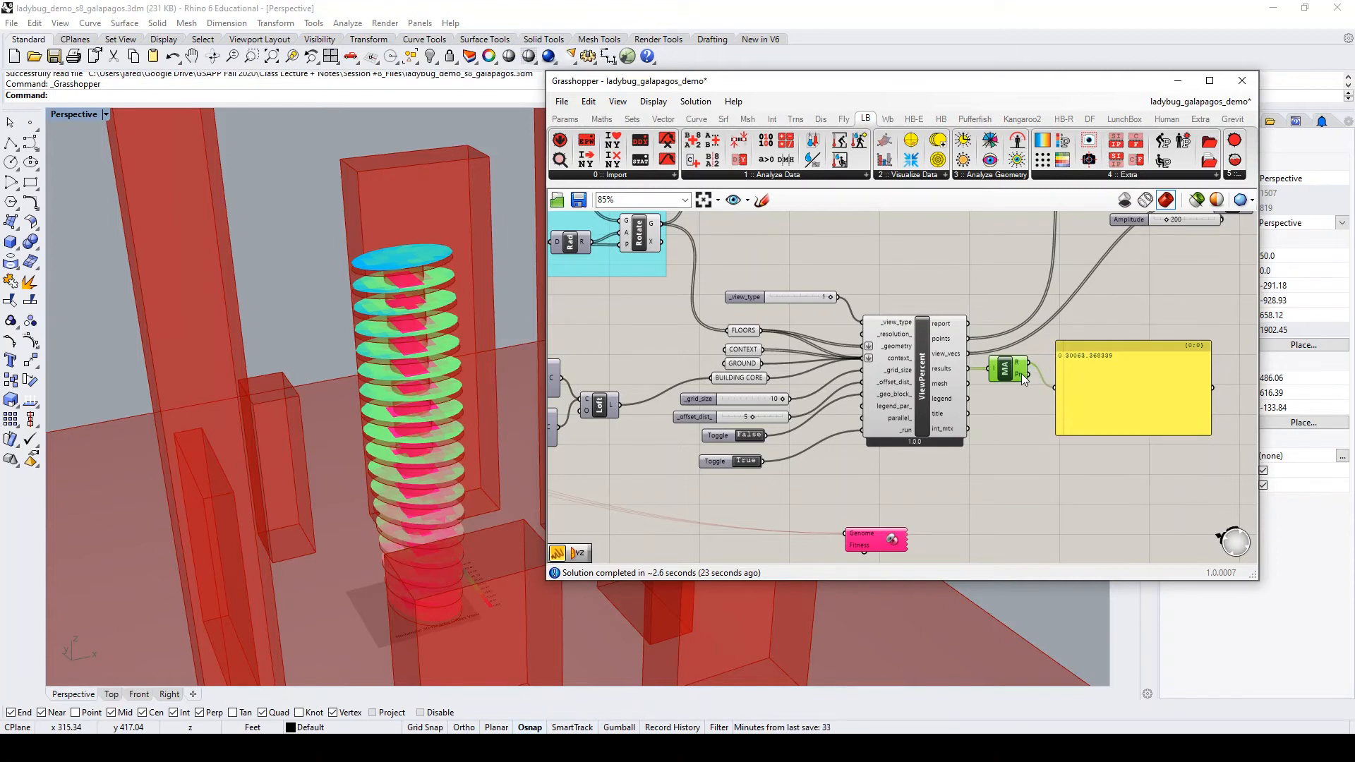
Connect Galapagos' Fitness to the Mass Addition result and place the Galapagos component above the total panel
scroll(941, 399, "down", 2)
scroll(923, 453, "up", 2)
left_click_drag(887, 521, 1034, 339)
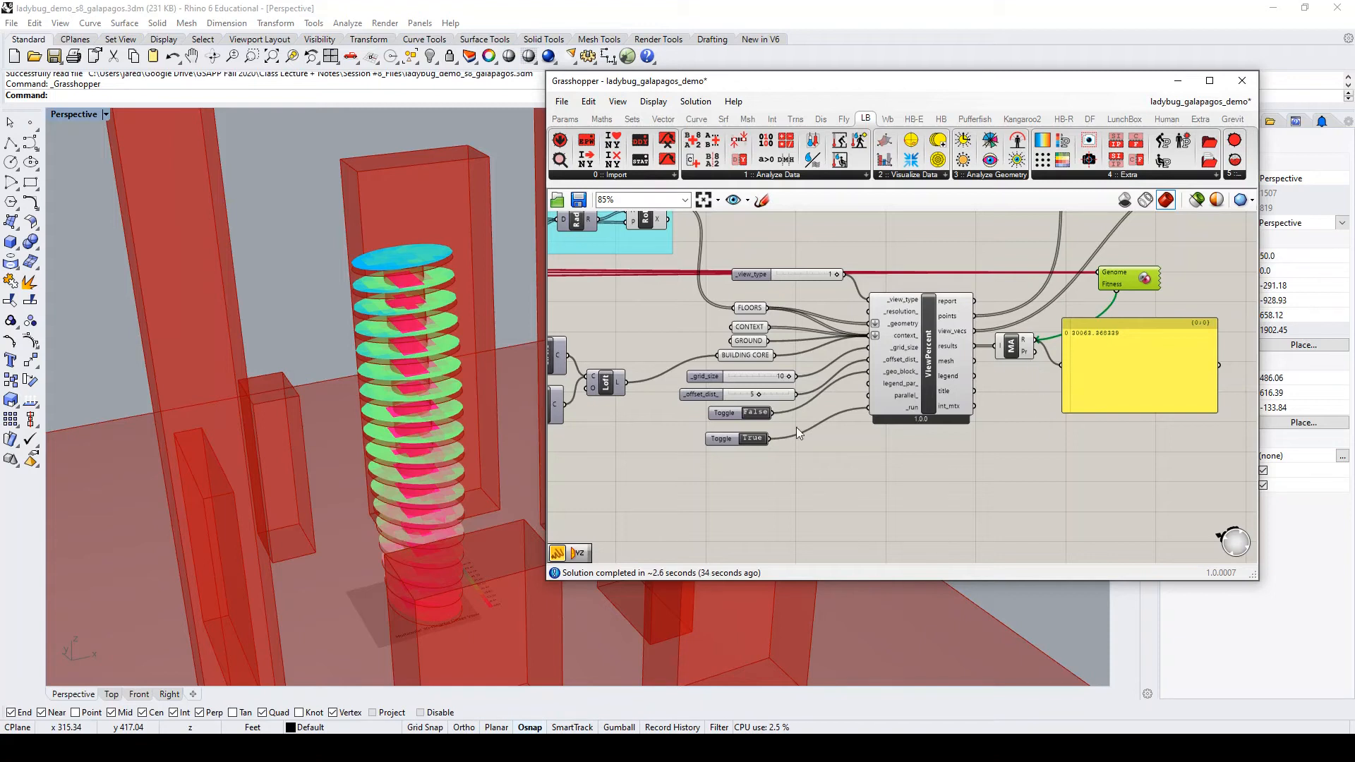
Turn off the preview of the ViewPercent component so that only the tower and context geometry are drawn
scroll(457, 404, "down", 5)
right_click_drag(451, 406, 465, 439)
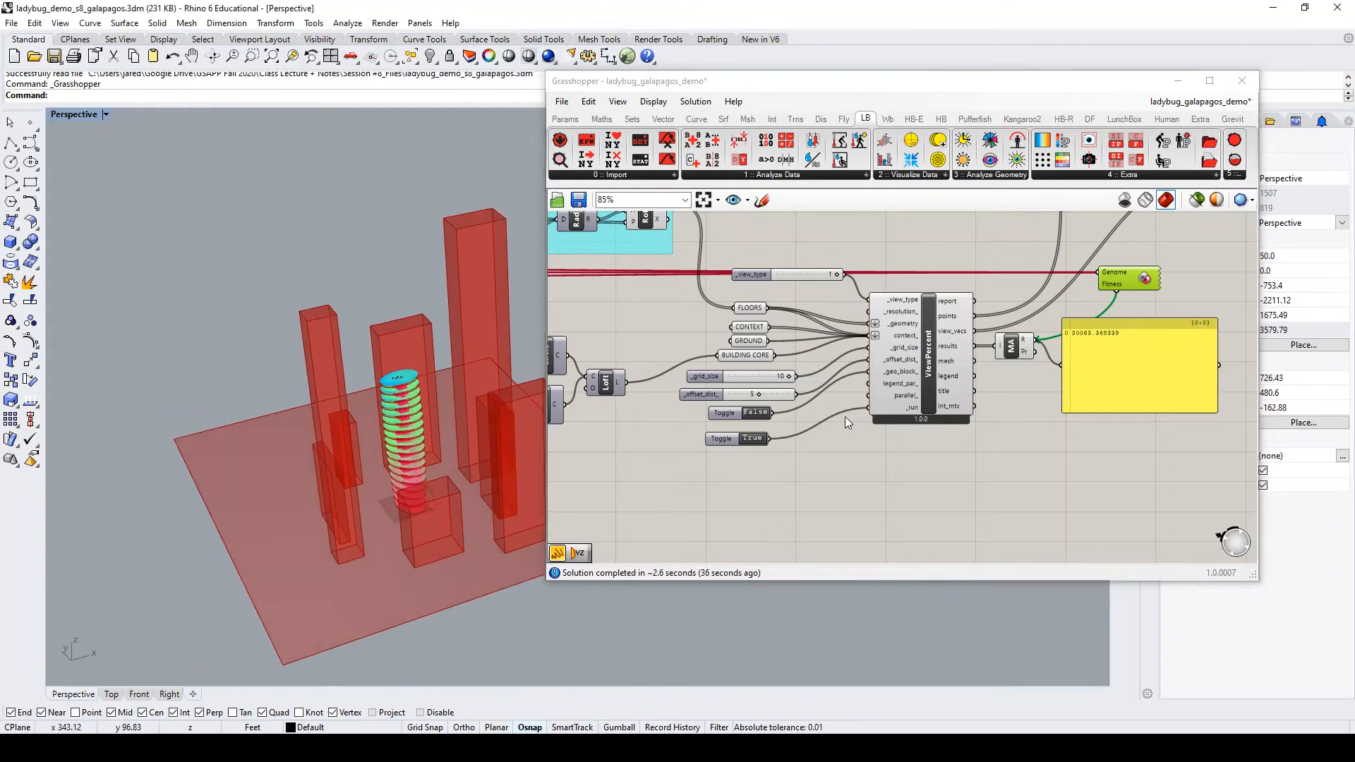
left_click(945, 361)
right_click(932, 362)
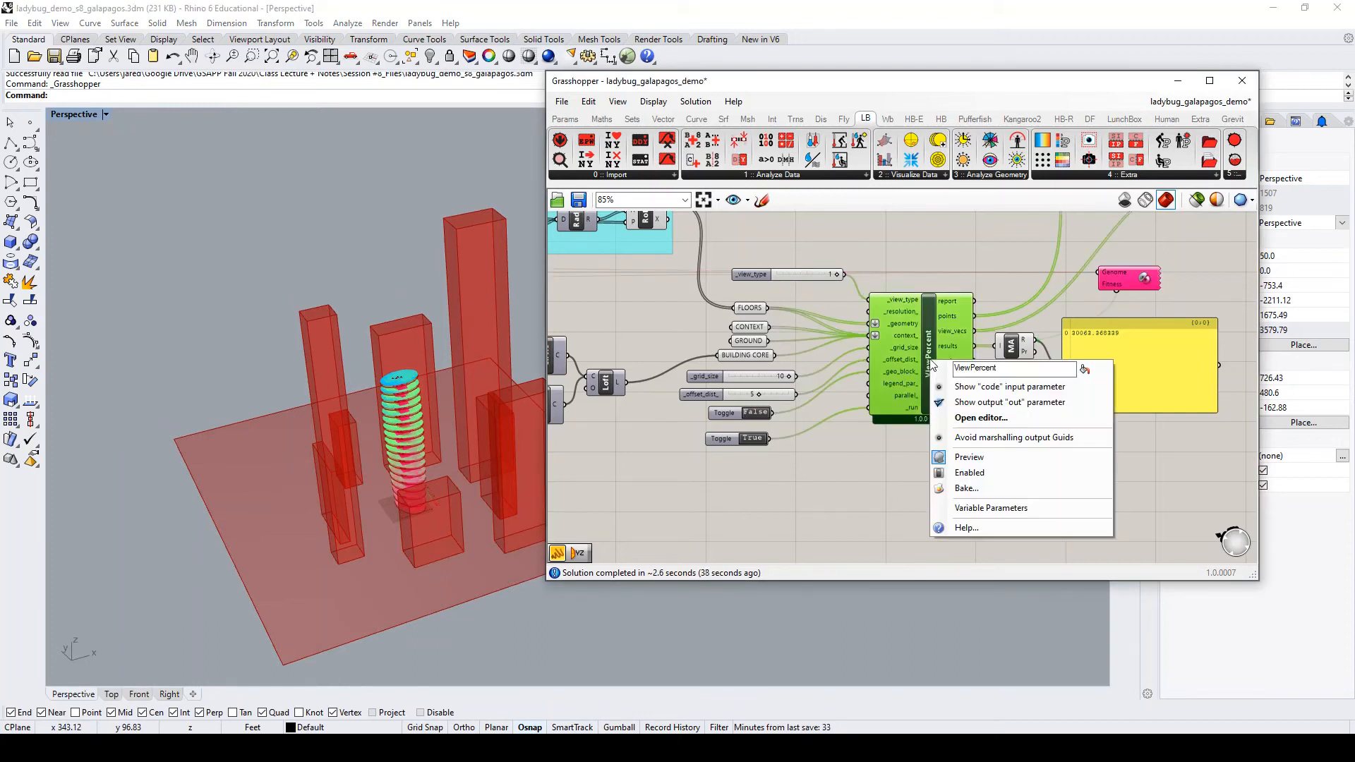
left_click(969, 457)
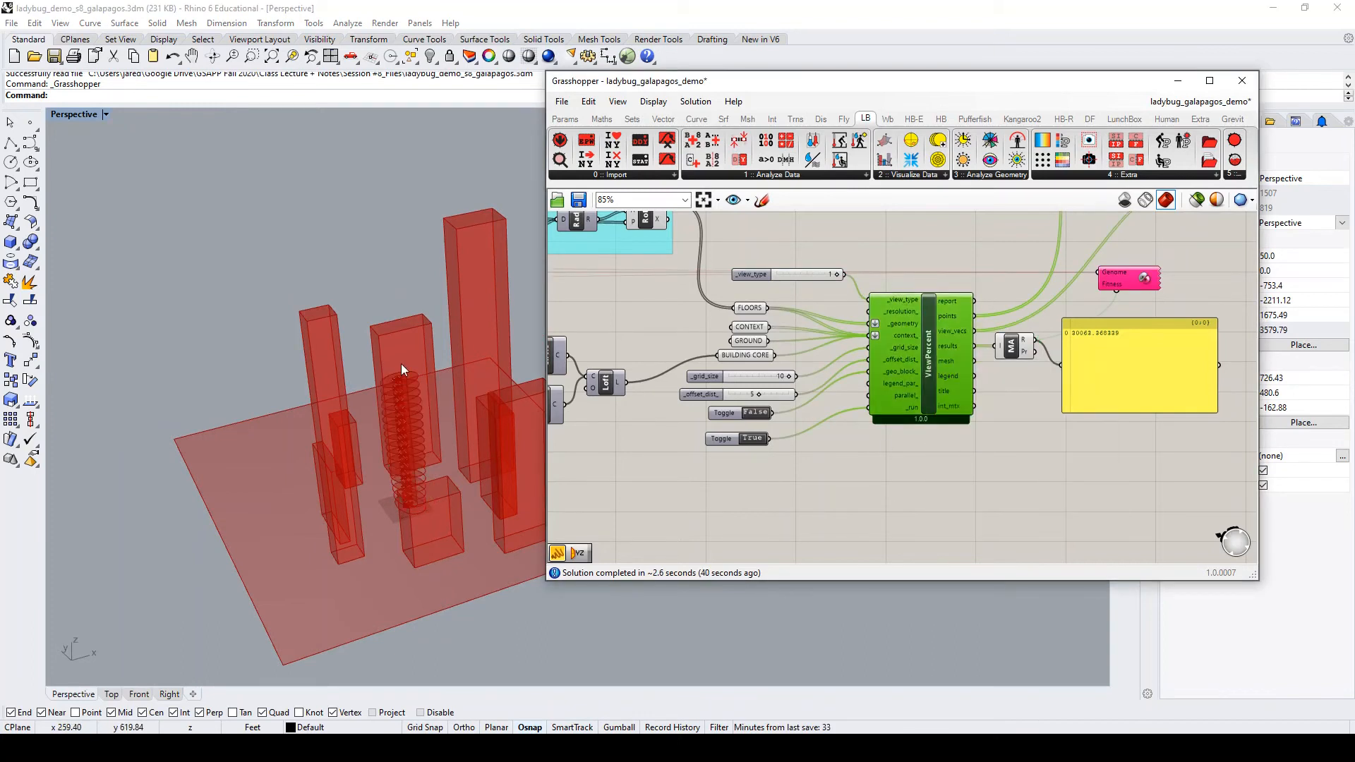
scroll(401, 363, "down", 5)
right_click_drag(403, 395, 414, 436)
scroll(413, 436, "up", 5)
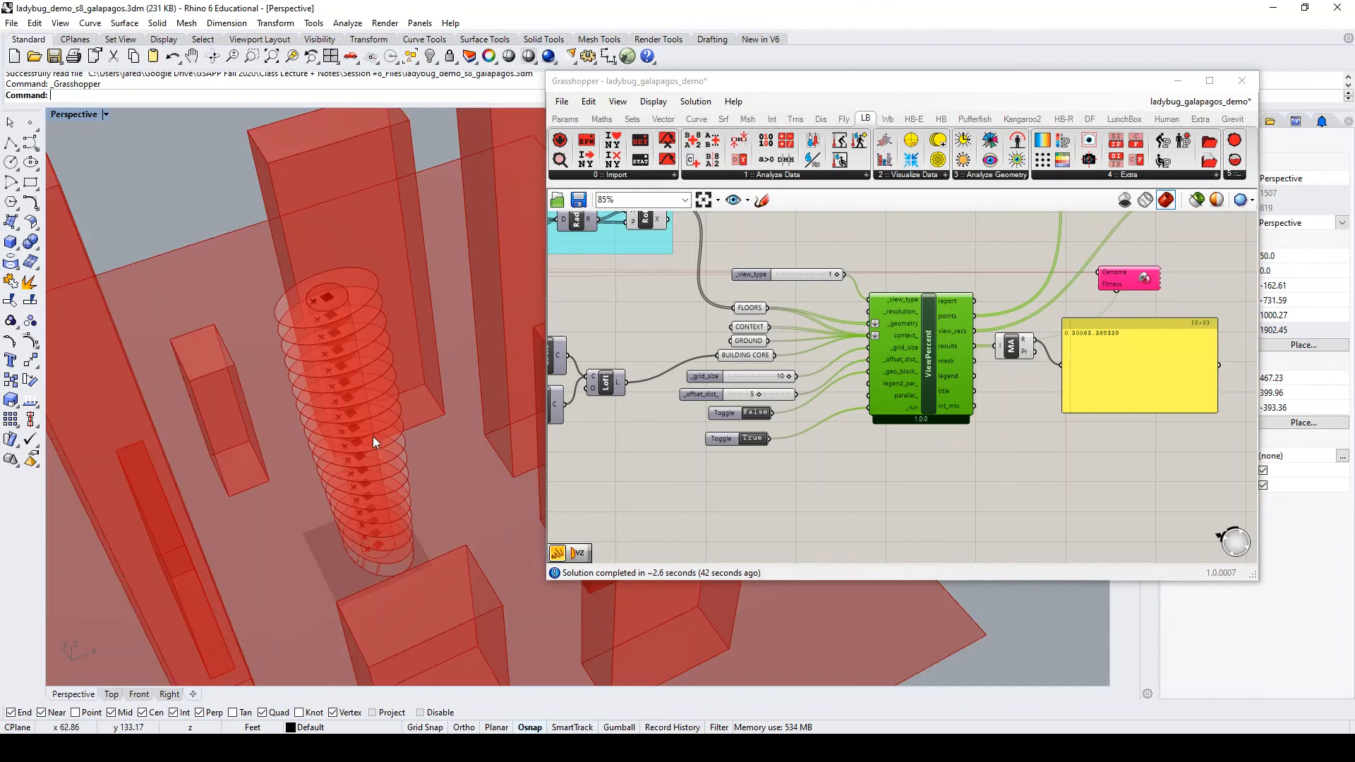
scroll(375, 437, "down", 2)
scroll(373, 433, "up", 3)
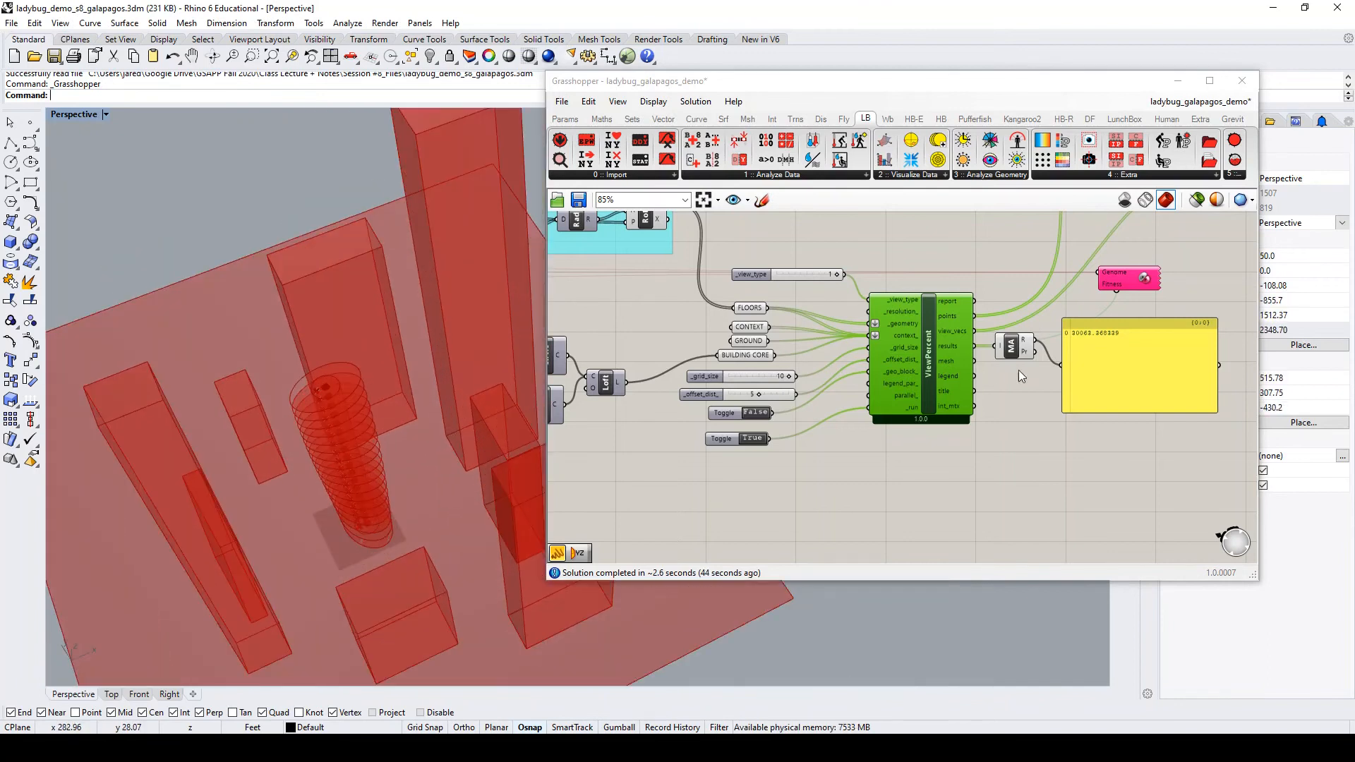
Shrink the Mass Addition total panel and move it beneath the floor to floor angle slider
left_click_drag(1135, 341, 1127, 353)
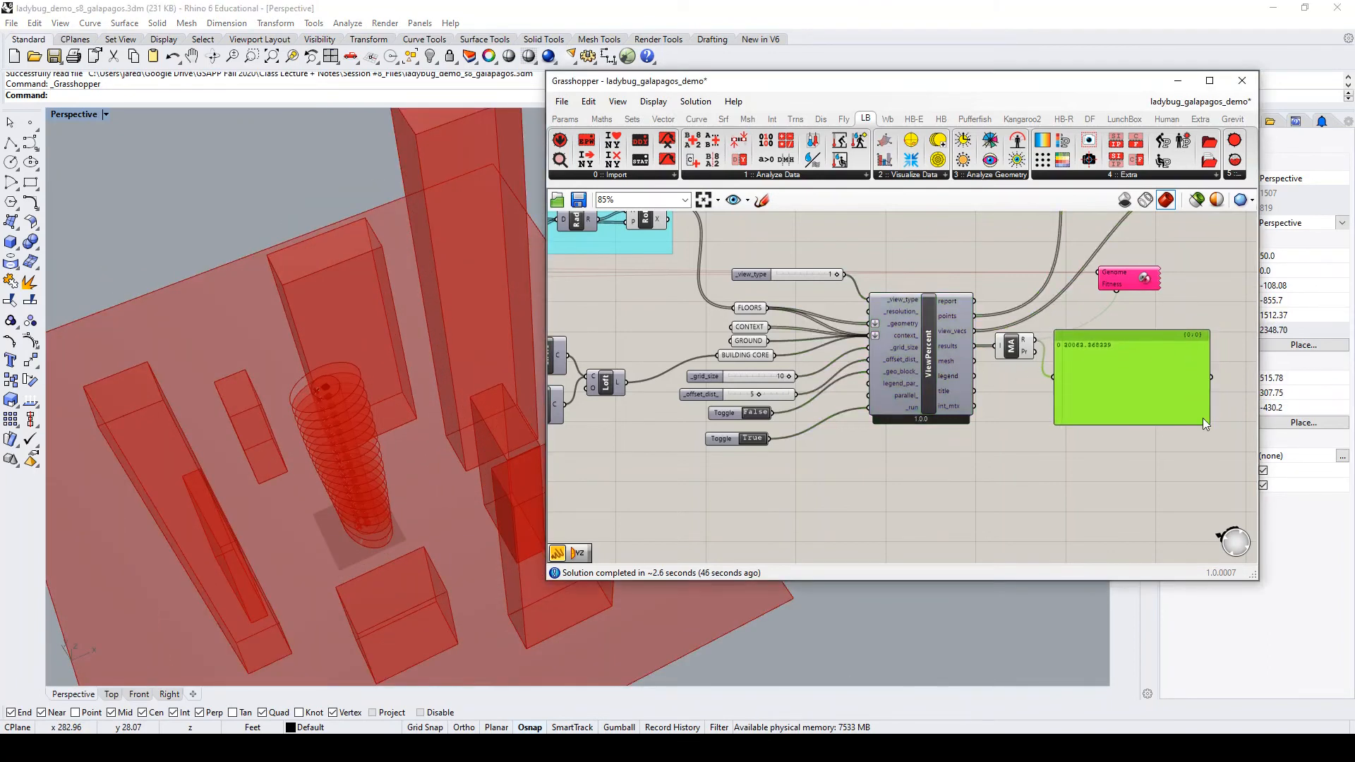
left_click_drag(1208, 423, 786, 439)
scroll(1221, 364, "down", 5)
scroll(679, 284, "up", 1)
scroll(695, 304, "up", 5)
scroll(746, 375, "down", 4)
scroll(798, 370, "down", 3)
scroll(1164, 368, "up", 3)
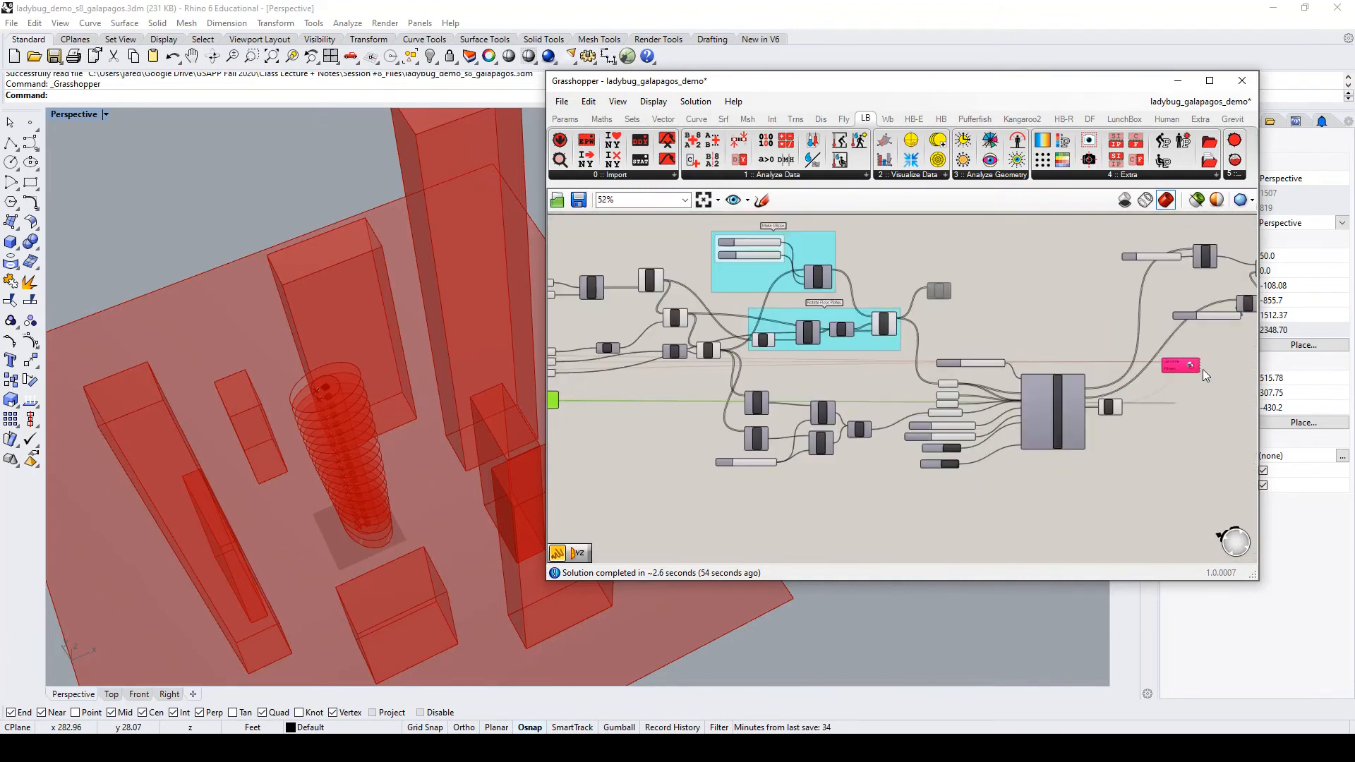
Move the Galapagos component next to the x location, Degrees and floor to floor angle sliders
left_click_drag(1186, 372, 884, 411)
scroll(1175, 383, "down", 3)
scroll(945, 374, "up", 6)
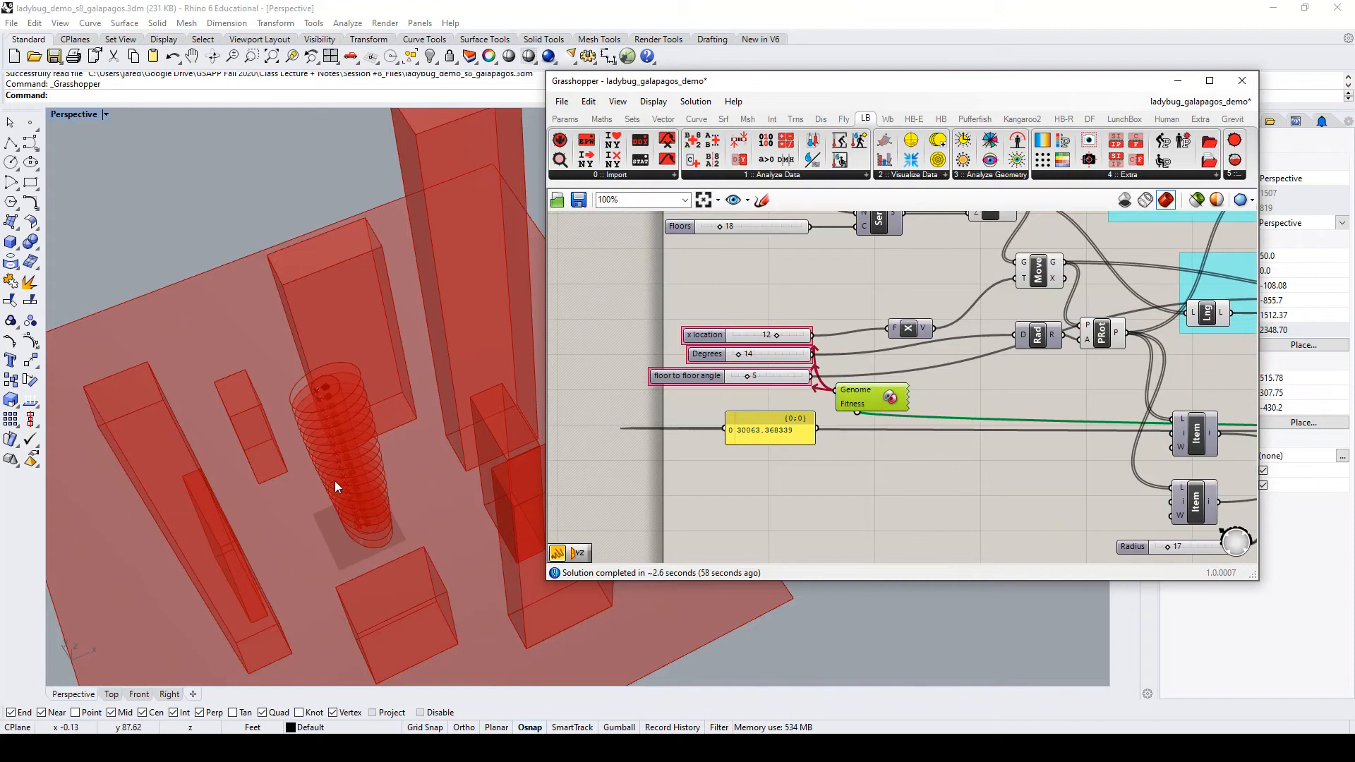
right_click_drag(334, 481, 337, 449)
scroll(325, 402, "up", 4)
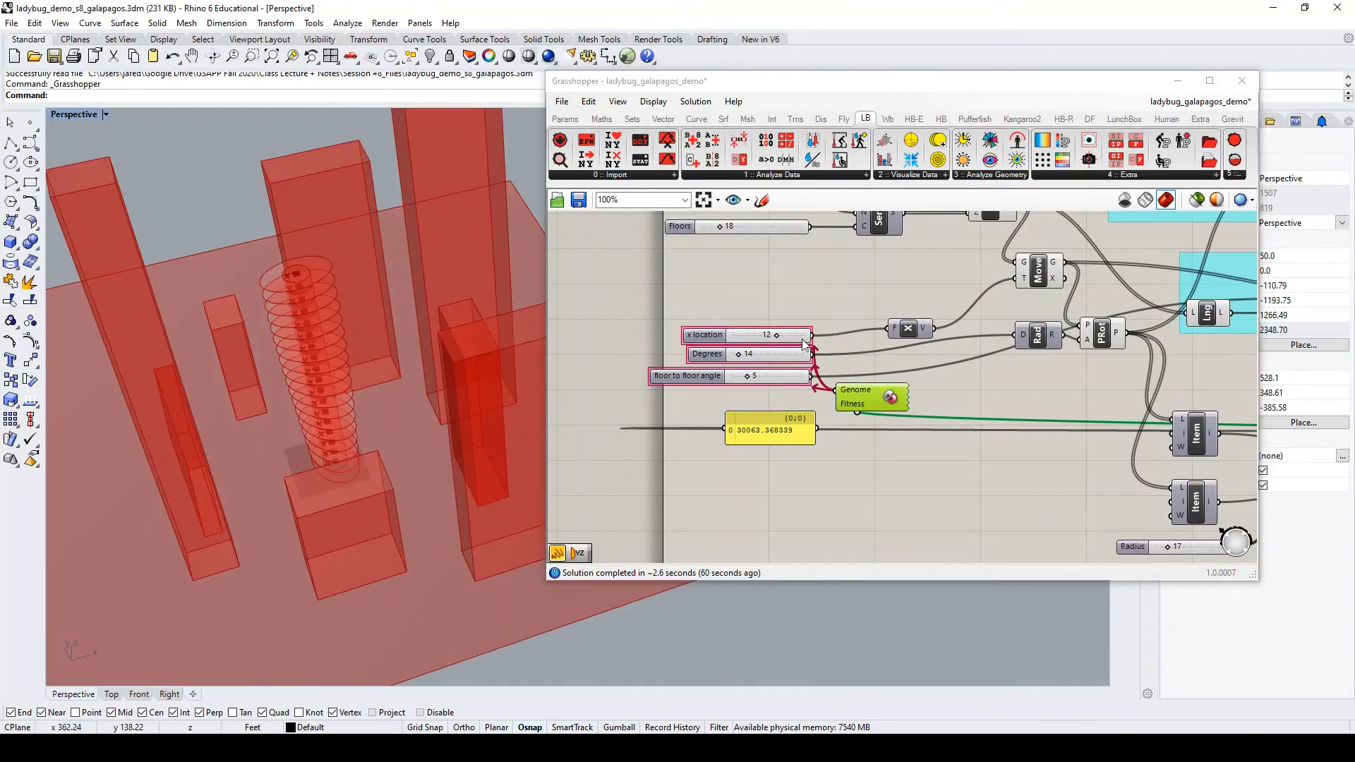
Open the Galapagos Editor and place it so the tower sliders and total panel remain in view
scroll(795, 349, "up", 2)
scroll(696, 358, "up", 1)
scroll(1037, 353, "down", 2)
scroll(783, 356, "up", 1)
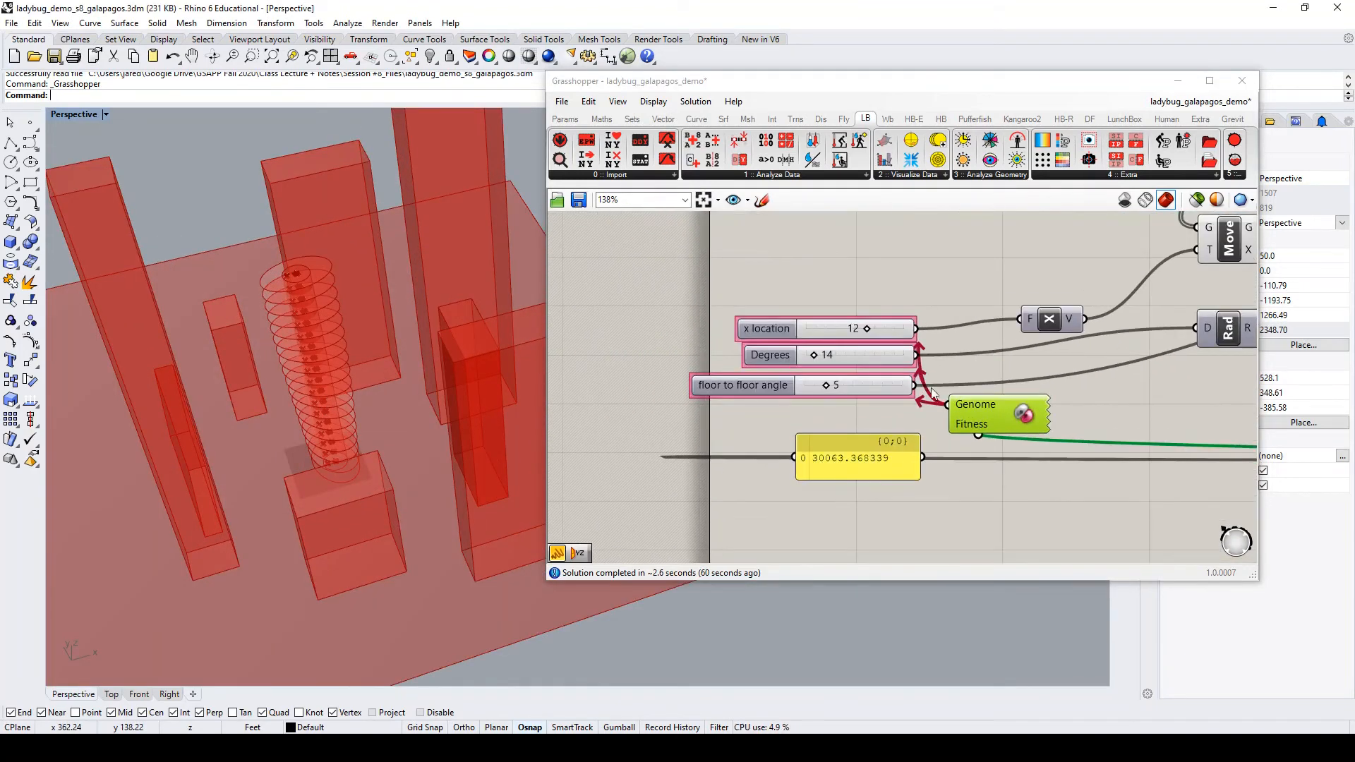
double_click(1006, 418)
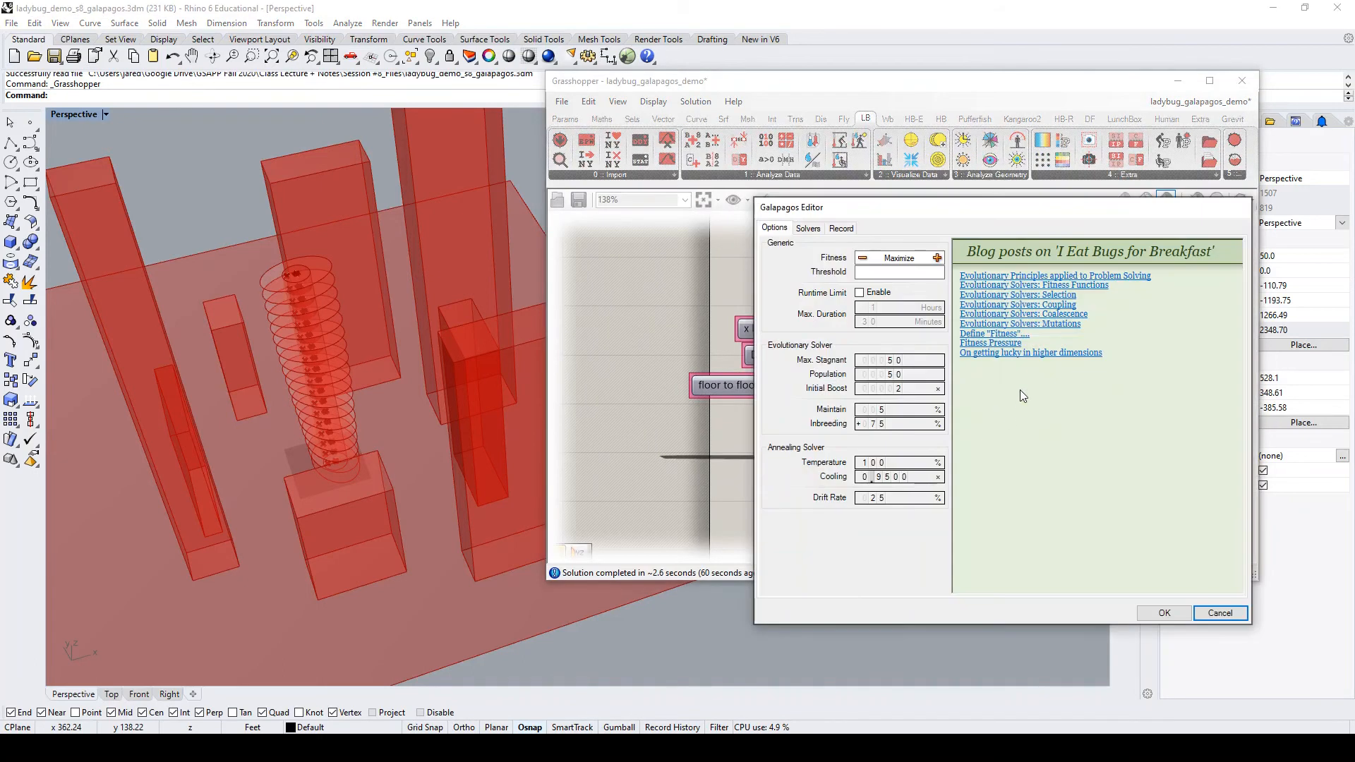
left_click_drag(1035, 224, 1054, 199)
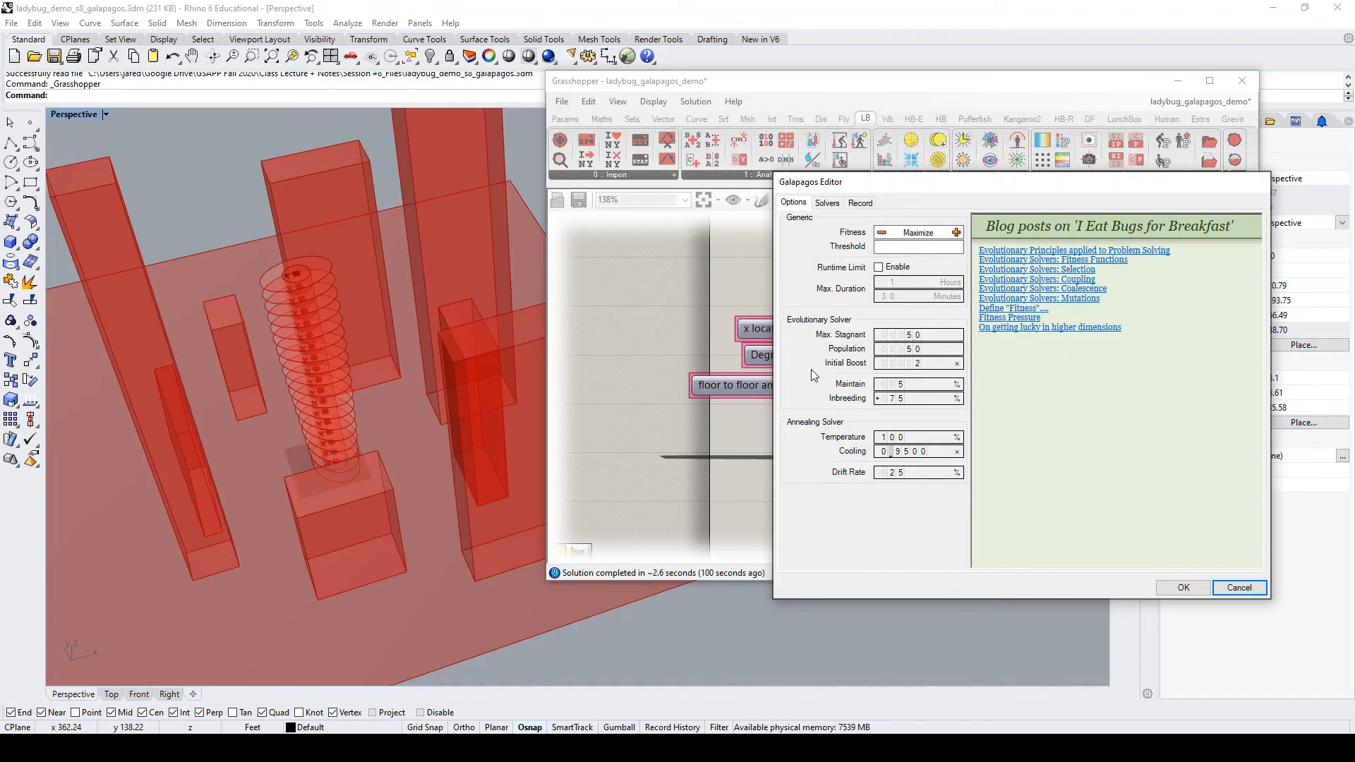
type("0")
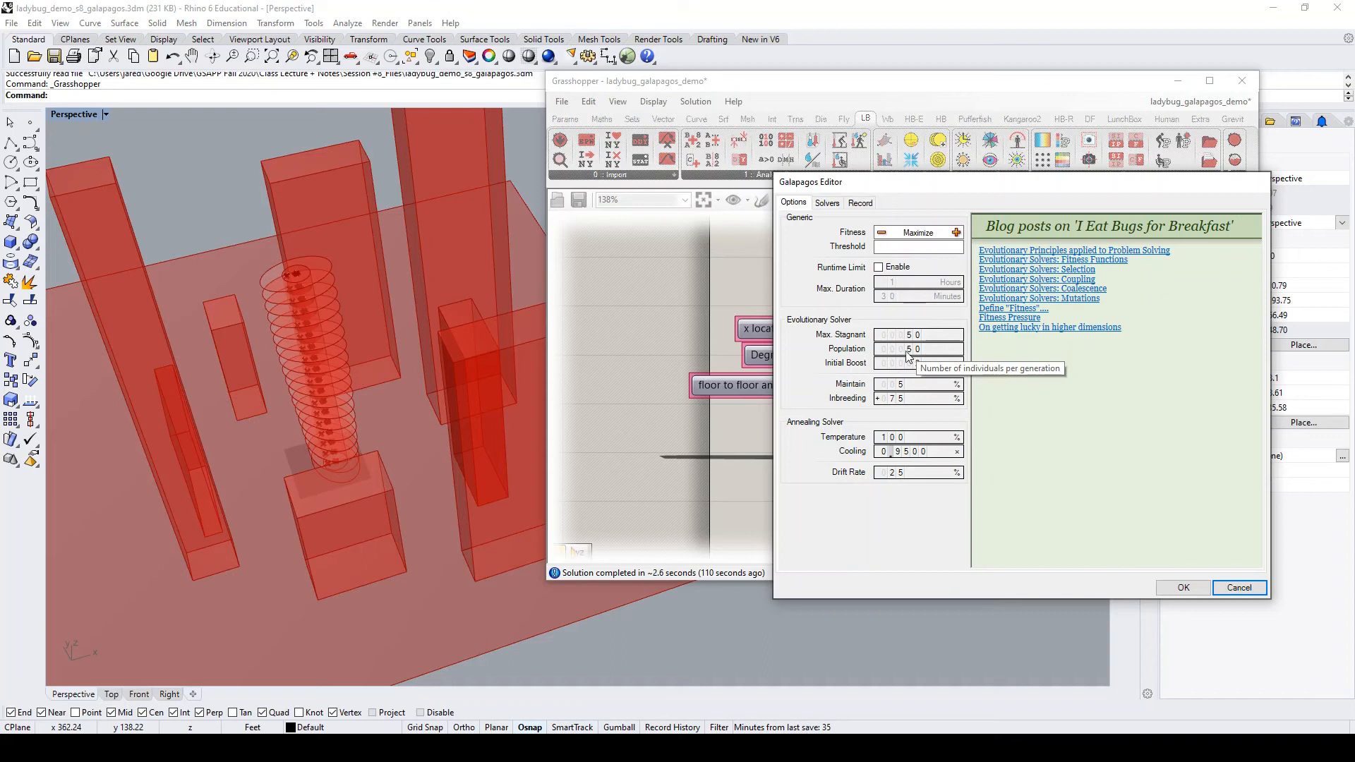
left_click_drag(935, 185, 1059, 180)
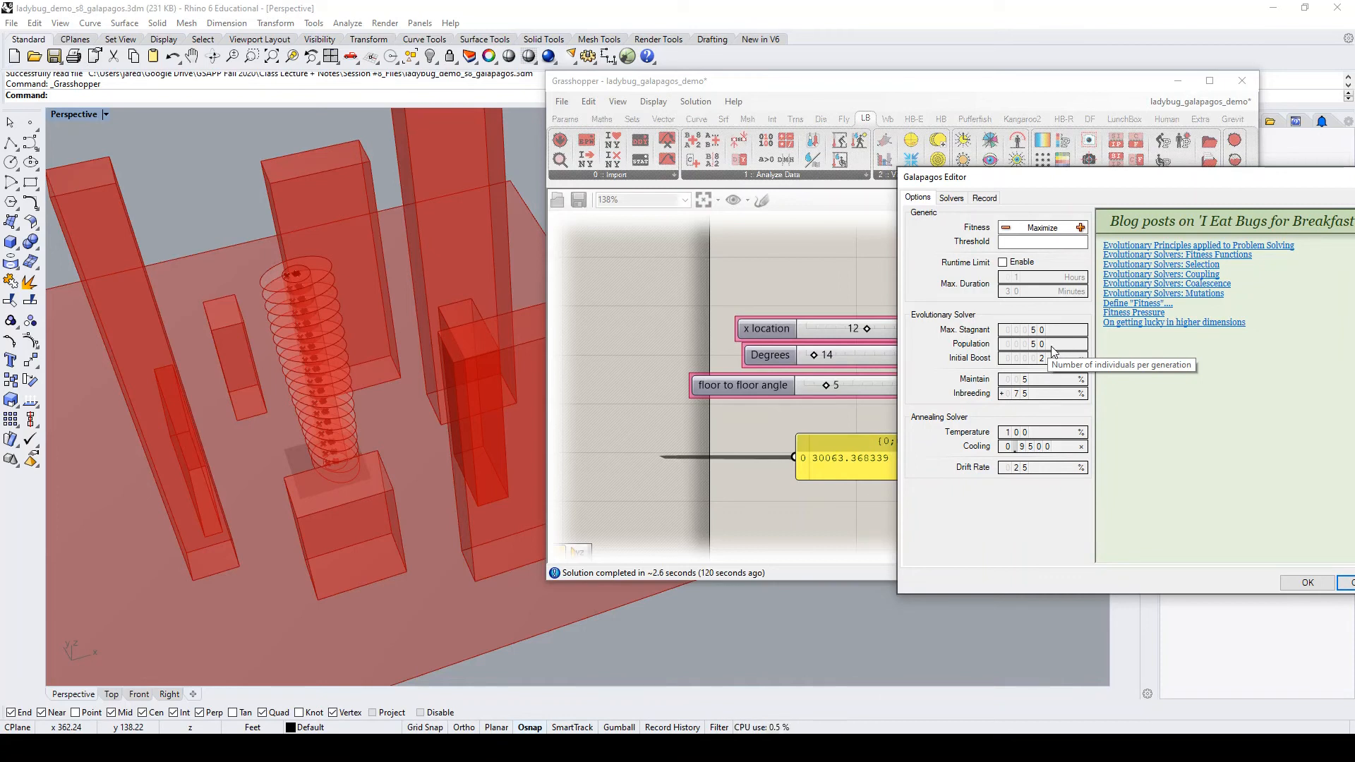
Set the evolutionary solver's population to 30 in the Galapagos options
left_click(951, 198)
left_click(986, 200)
left_click(953, 200)
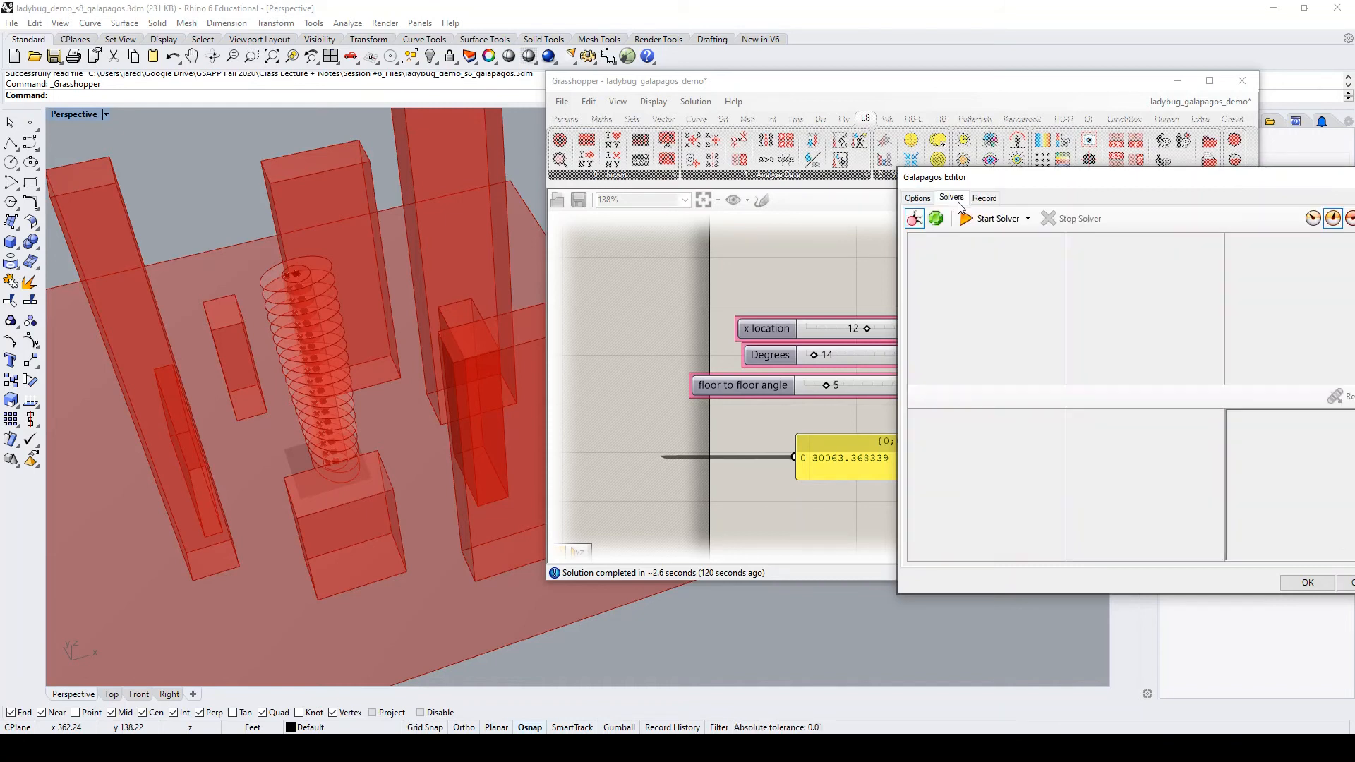
left_click(918, 200)
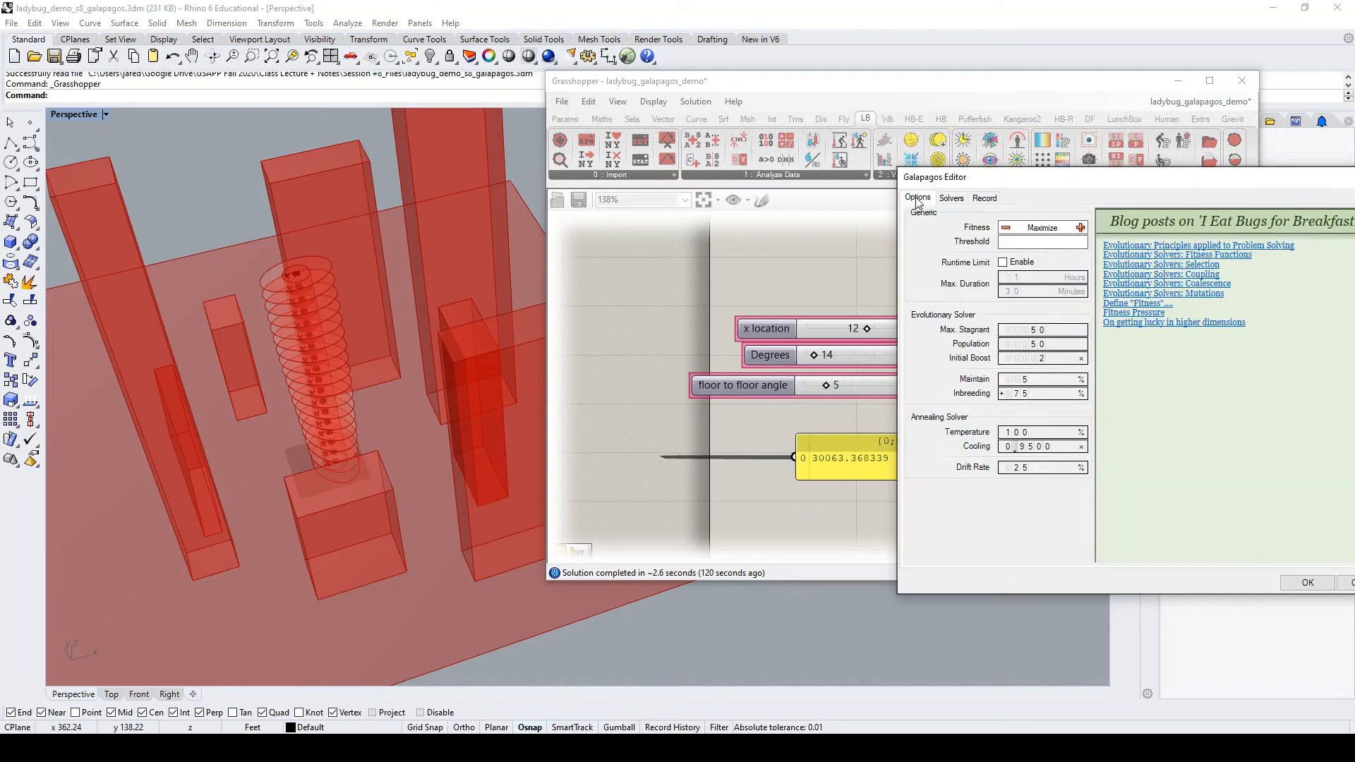
double_click(1041, 346)
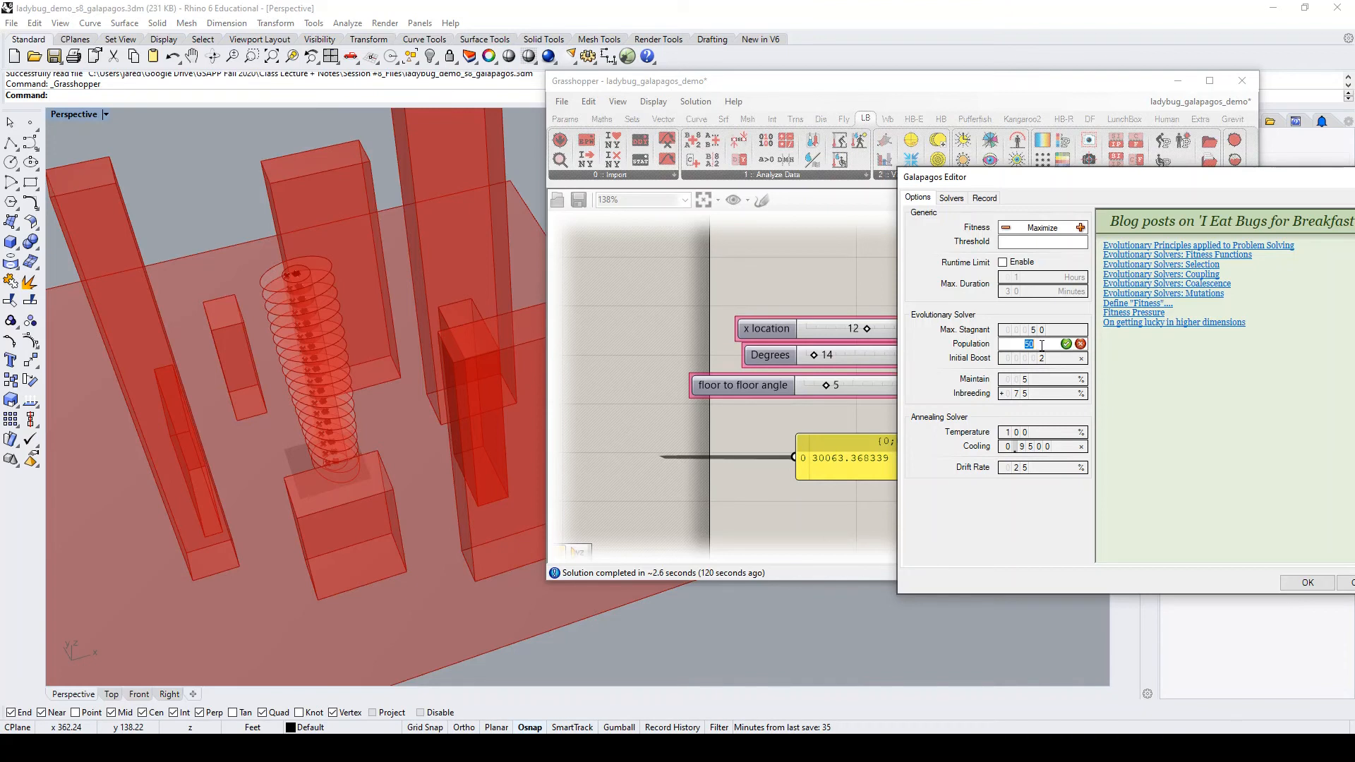
type("30")
left_click(1066, 343)
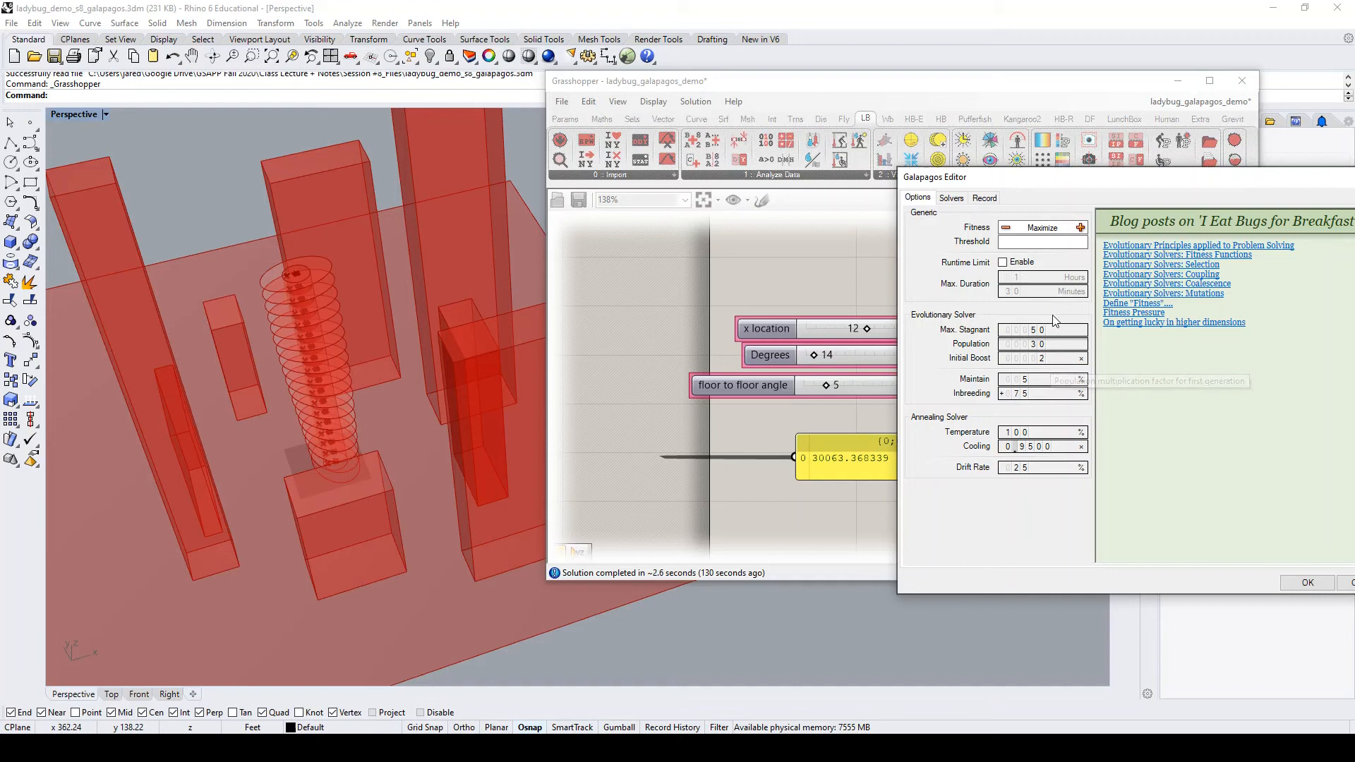
Start the Galapagos solver with fitness set to Maximize and move its editor clear of the sliders
left_click(951, 198)
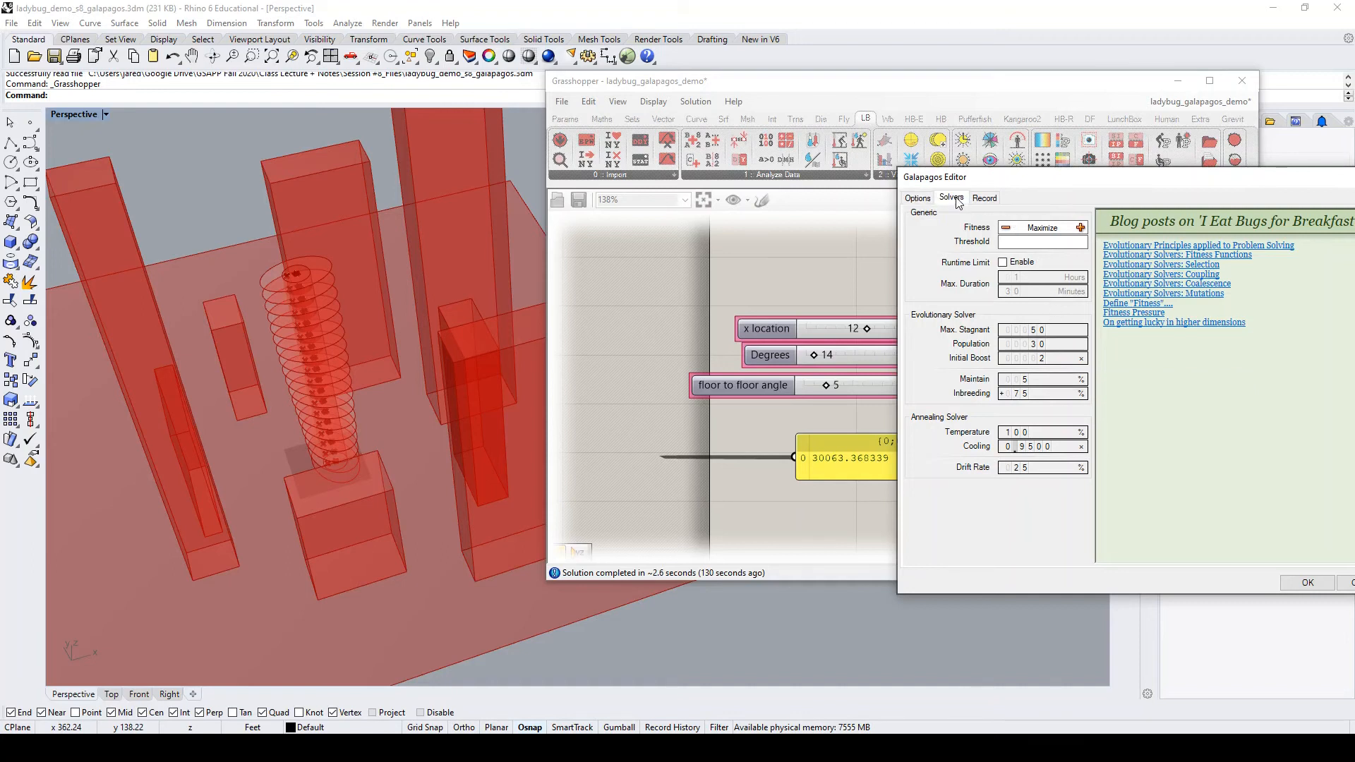
left_click_drag(1024, 187, 910, 188)
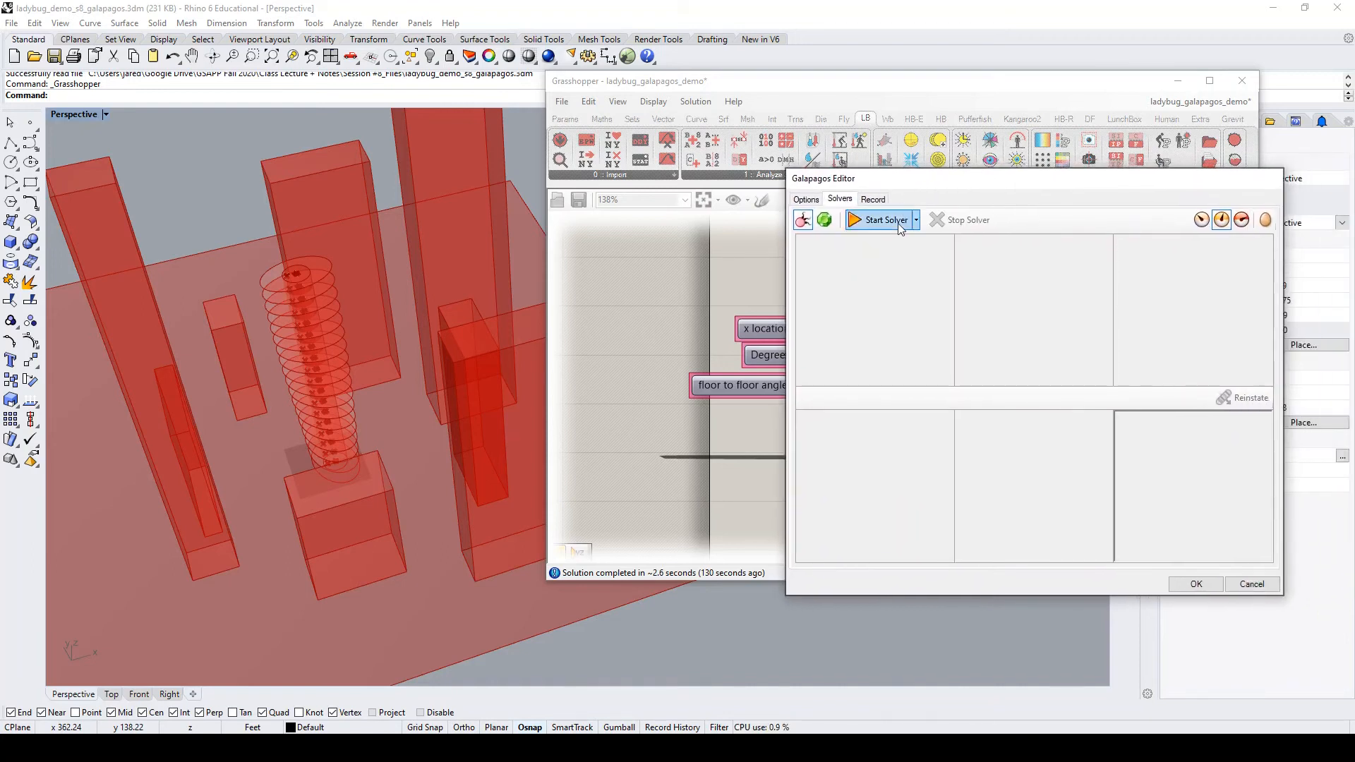
left_click(854, 221)
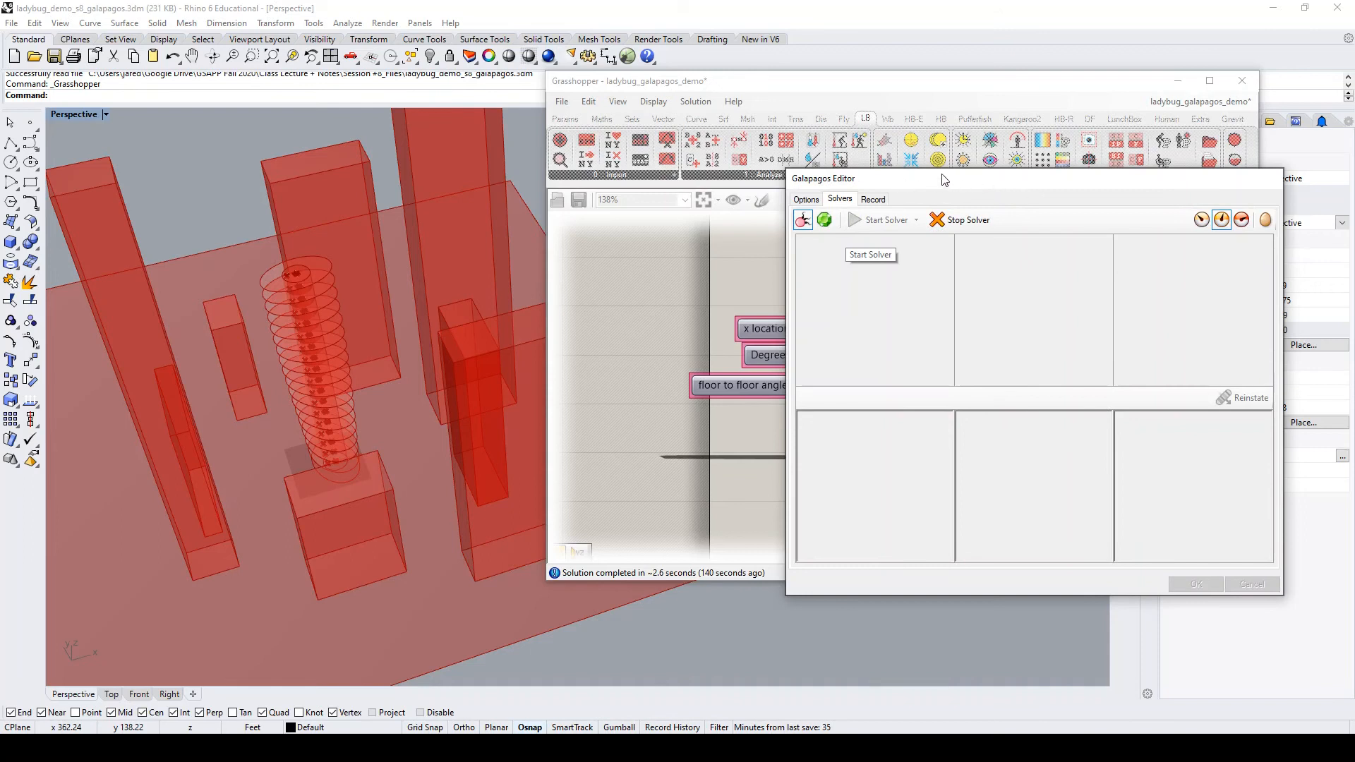
left_click(932, 87)
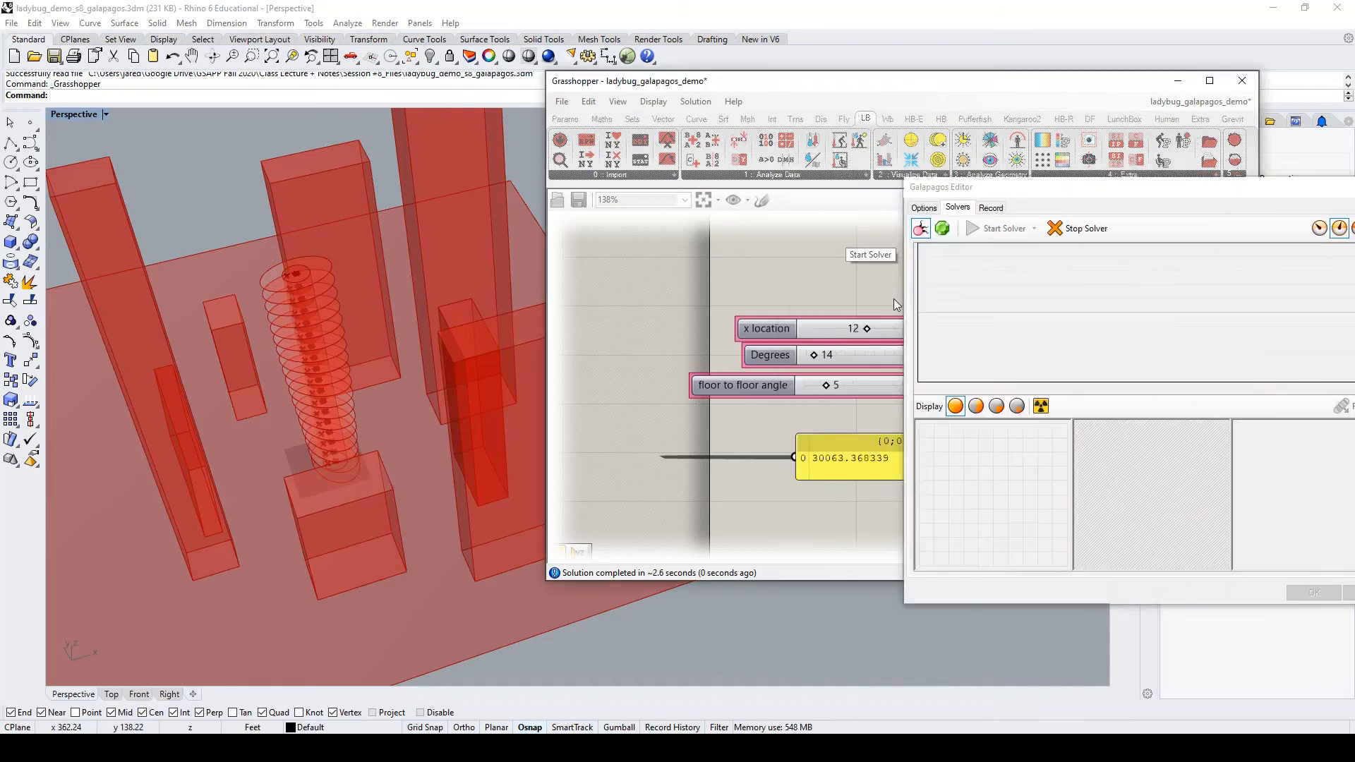
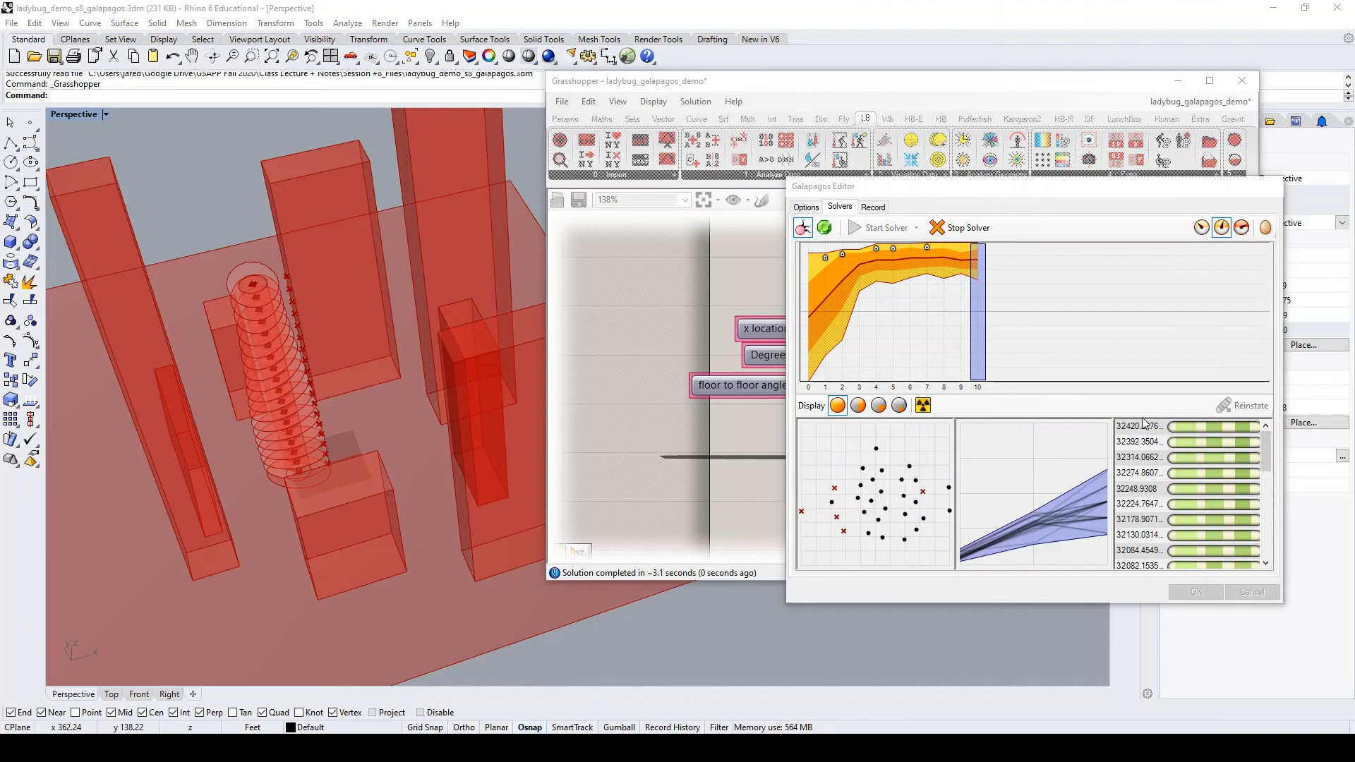
Stop the Galapagos solver, select the top-ranked genome and move the editor higher
left_click_drag(992, 186, 1099, 199)
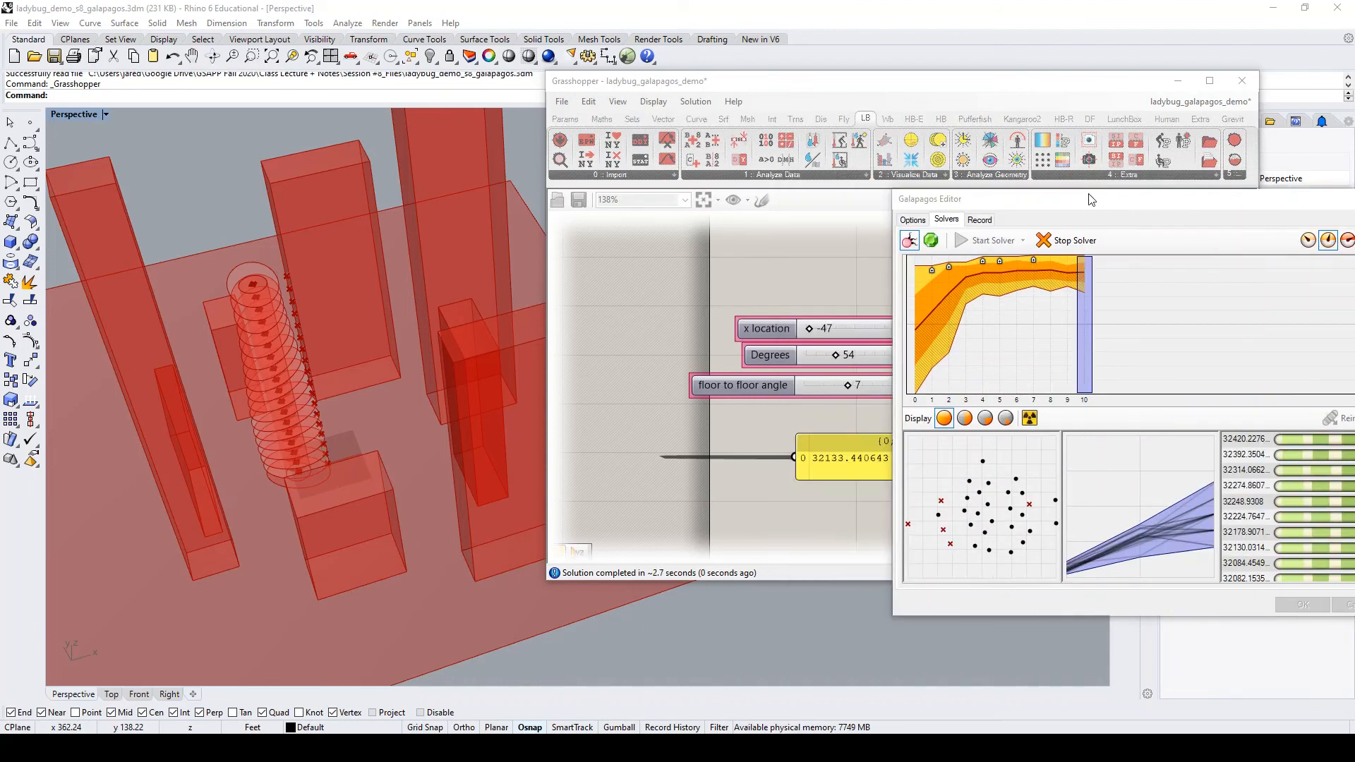
left_click(1249, 445)
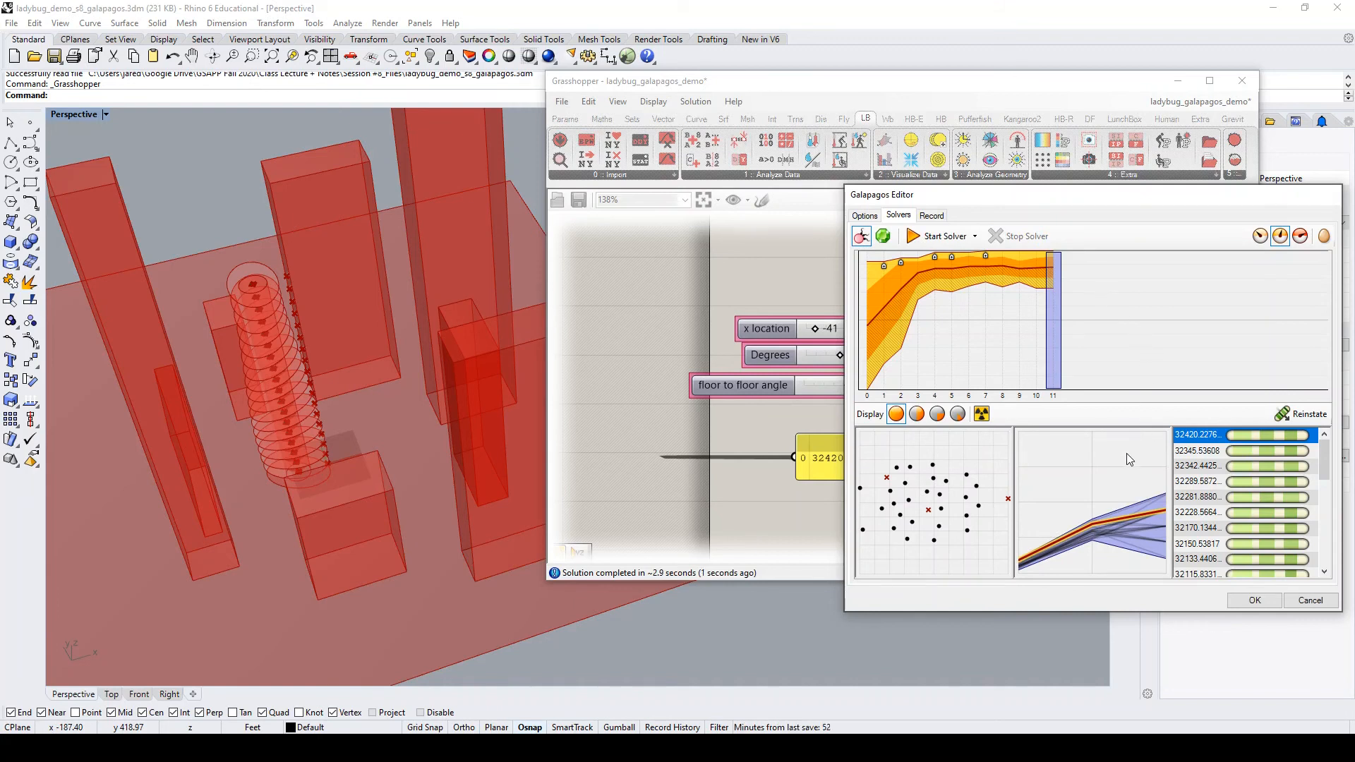
left_click_drag(1045, 194, 1053, 99)
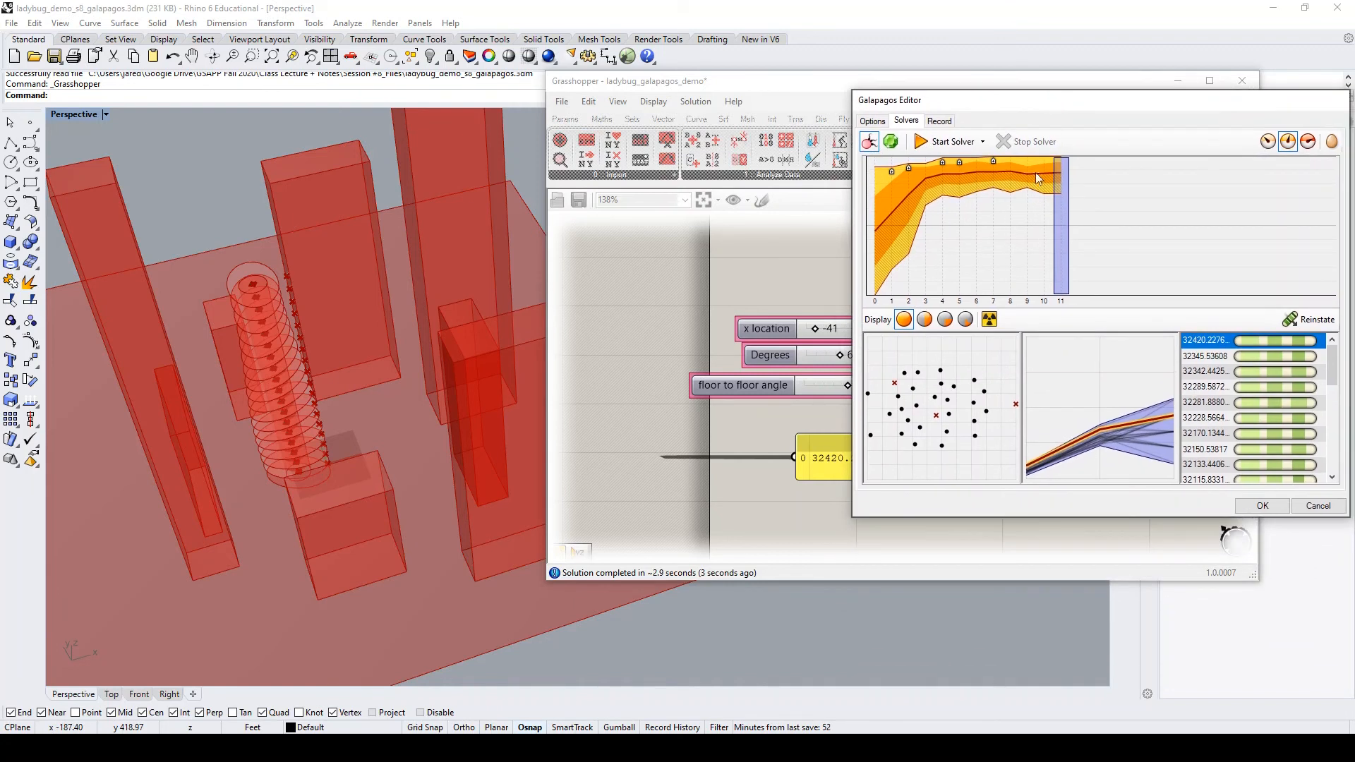
Compare the genome displays limited to smaller top percentages and return to displaying all genomes
left_click(923, 322)
left_click(904, 322)
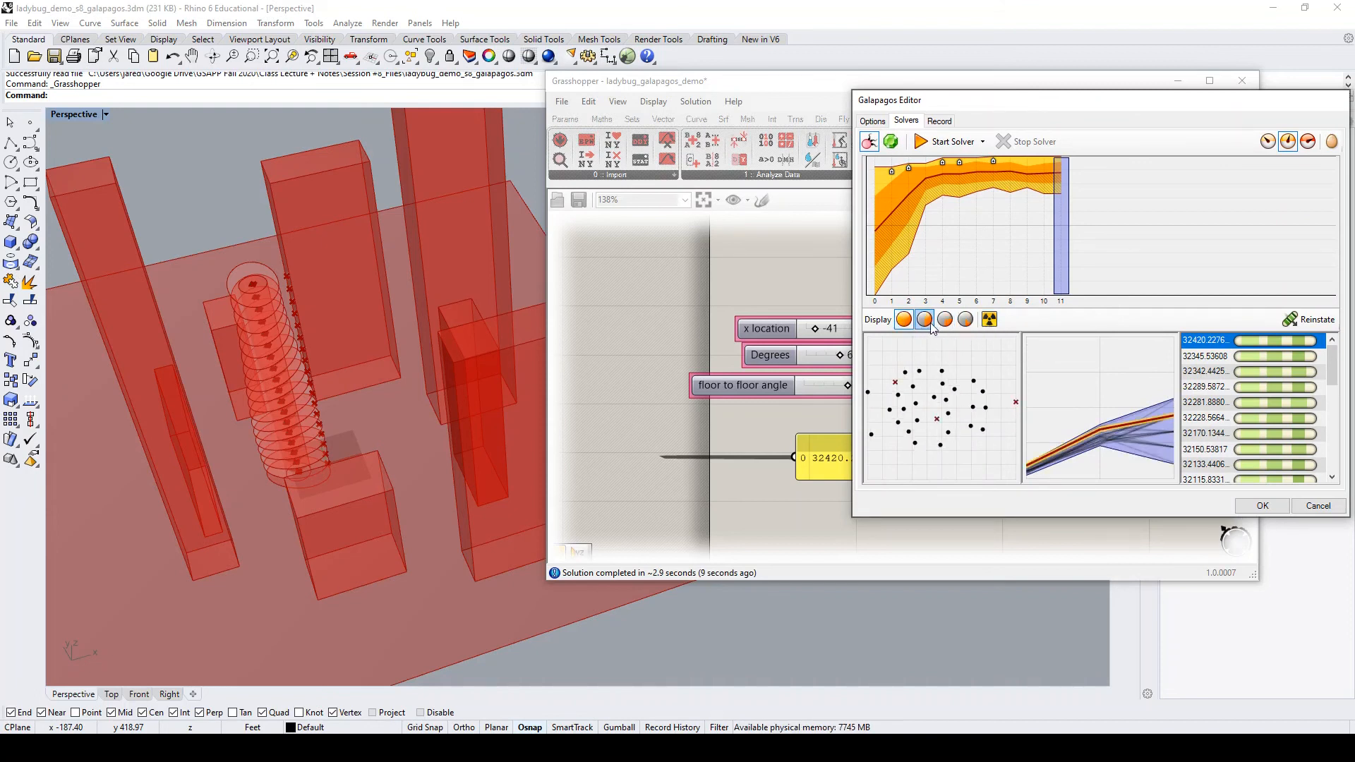
left_click(930, 322)
left_click(945, 322)
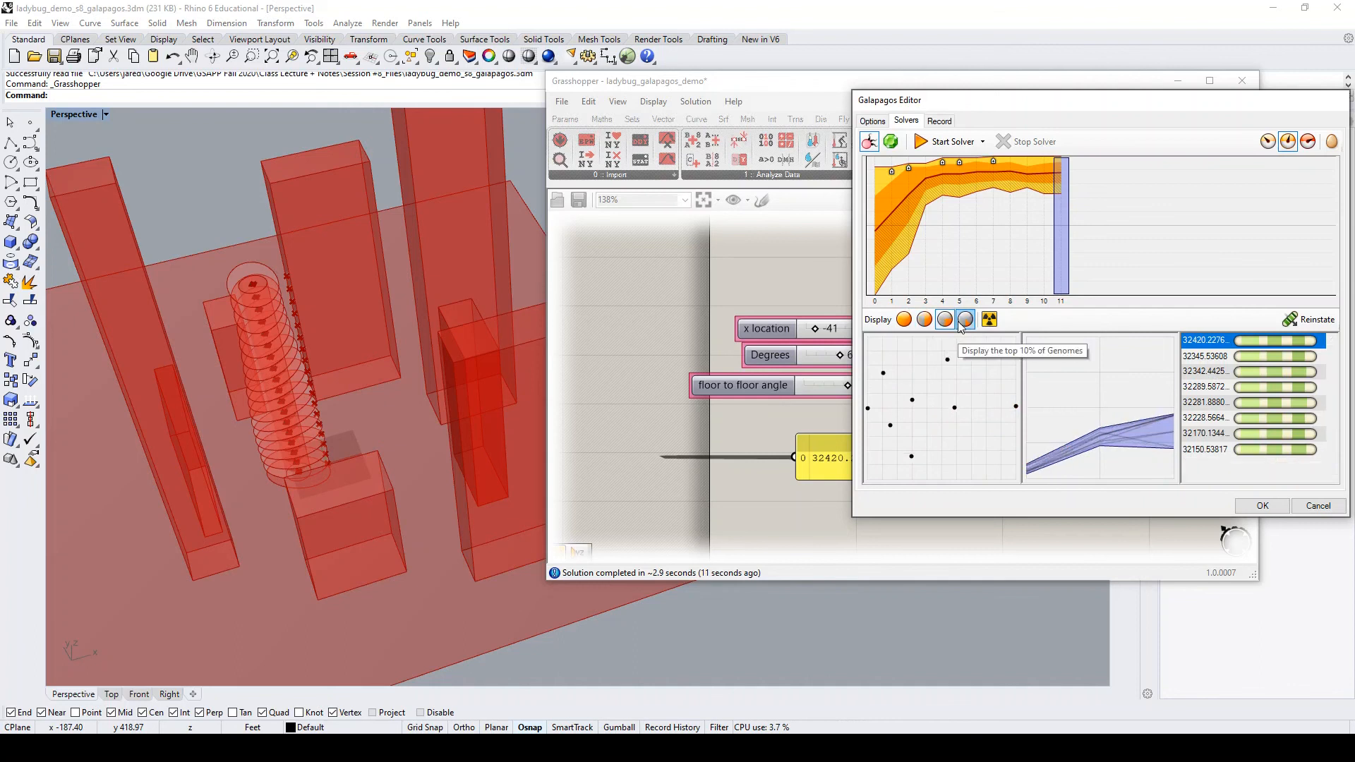
left_click(904, 321)
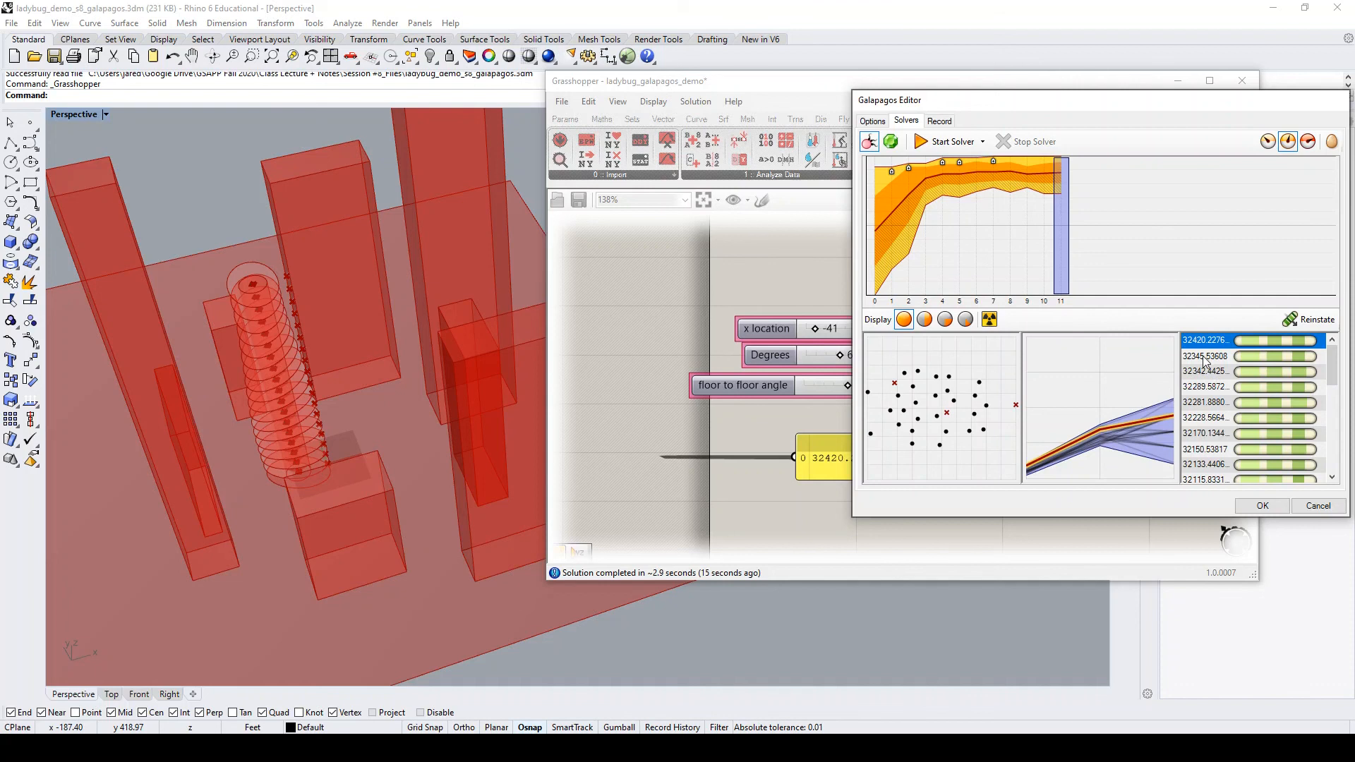
Compare the genomes and fitness values of generation 1 with those of generation 11 in the solver's fitness graph
left_click(893, 246)
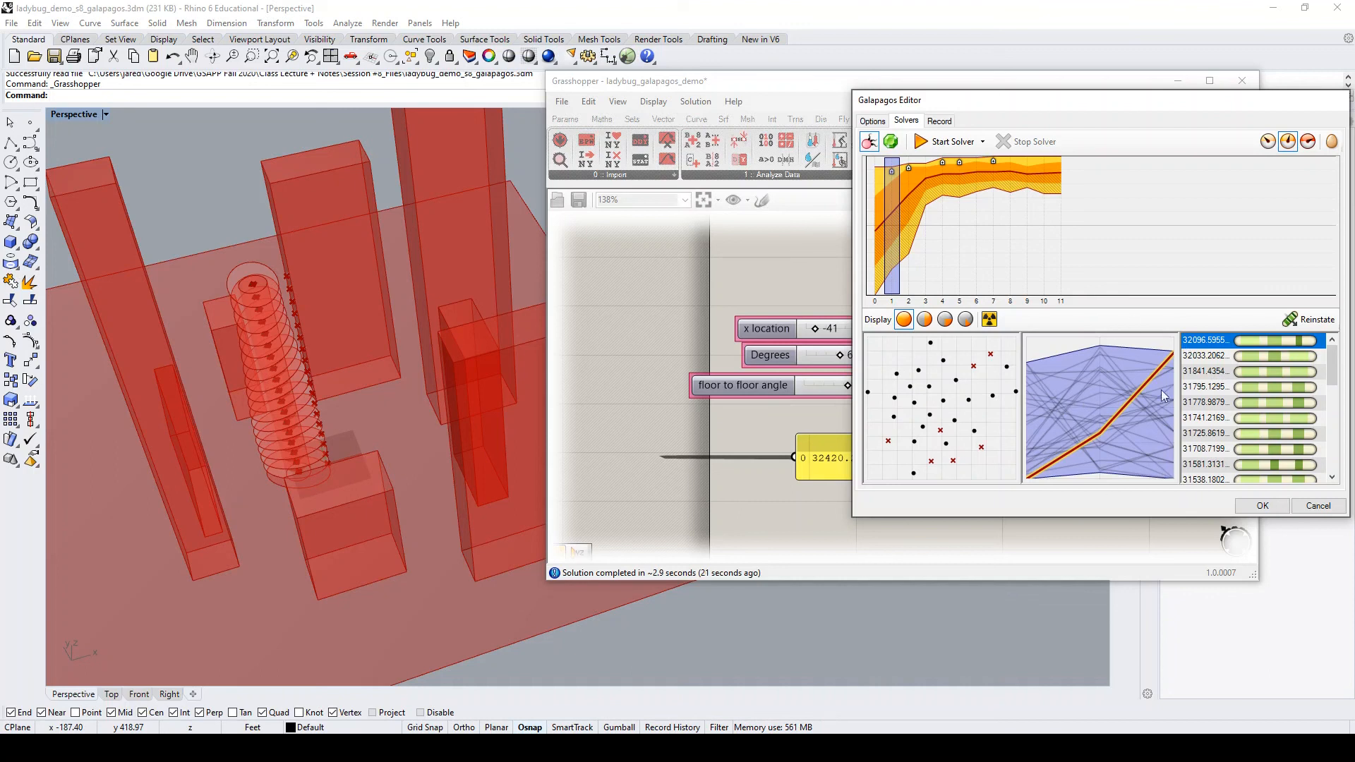
left_click_drag(967, 245, 1057, 247)
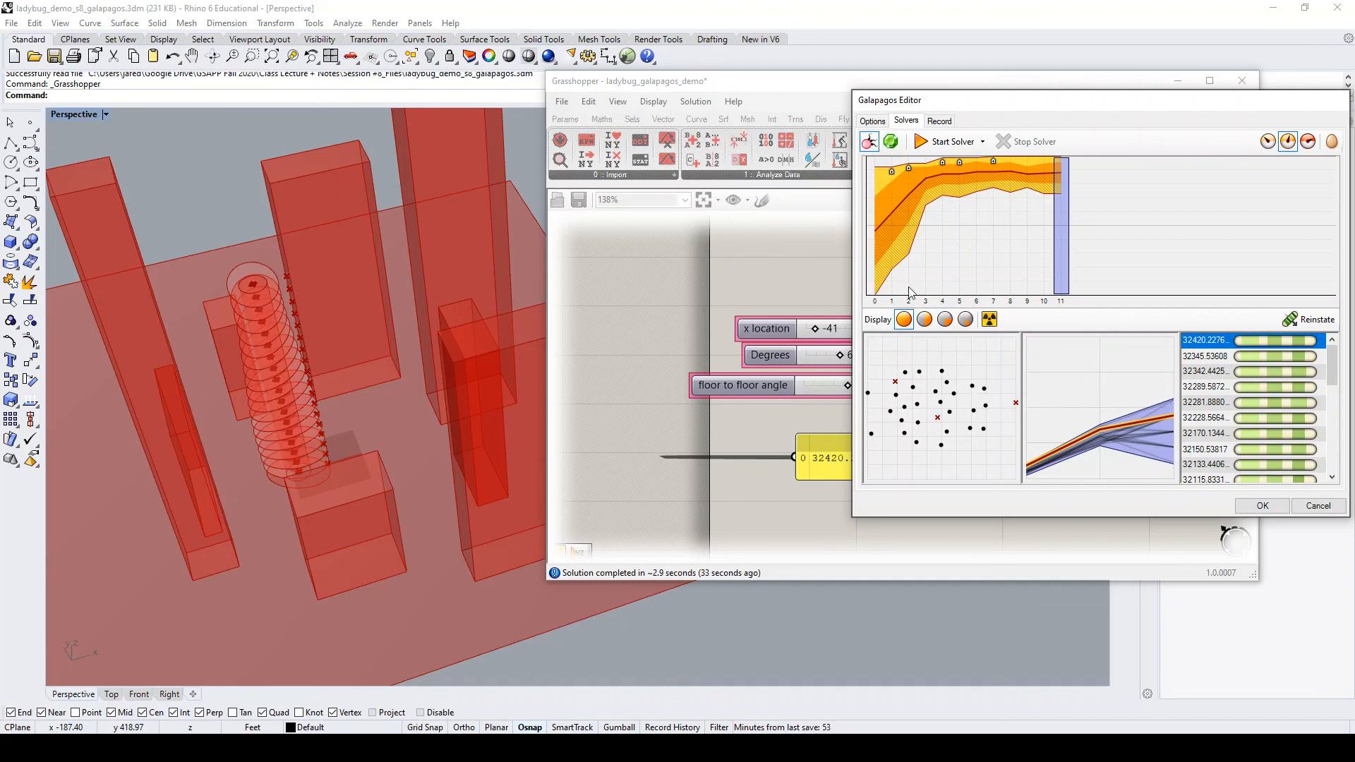
left_click(896, 264)
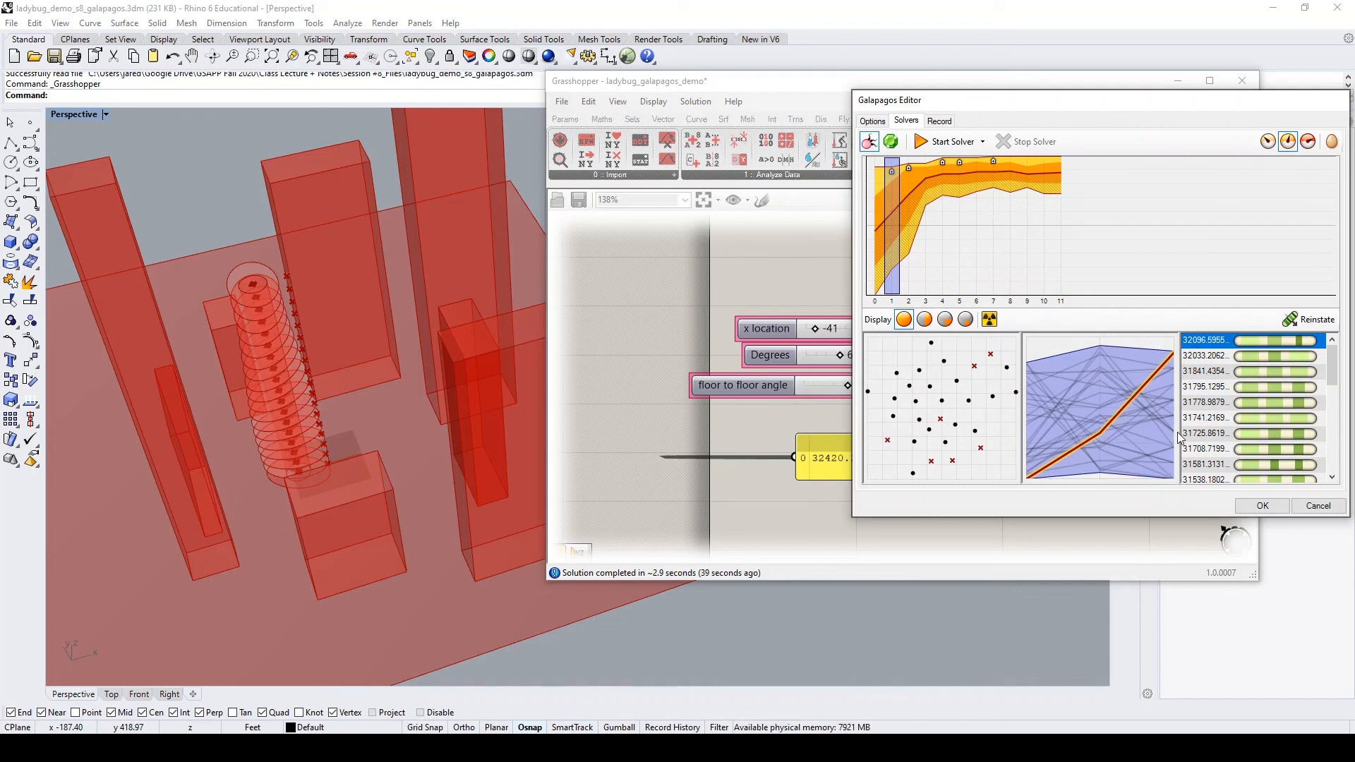
left_click(965, 319)
left_click(904, 319)
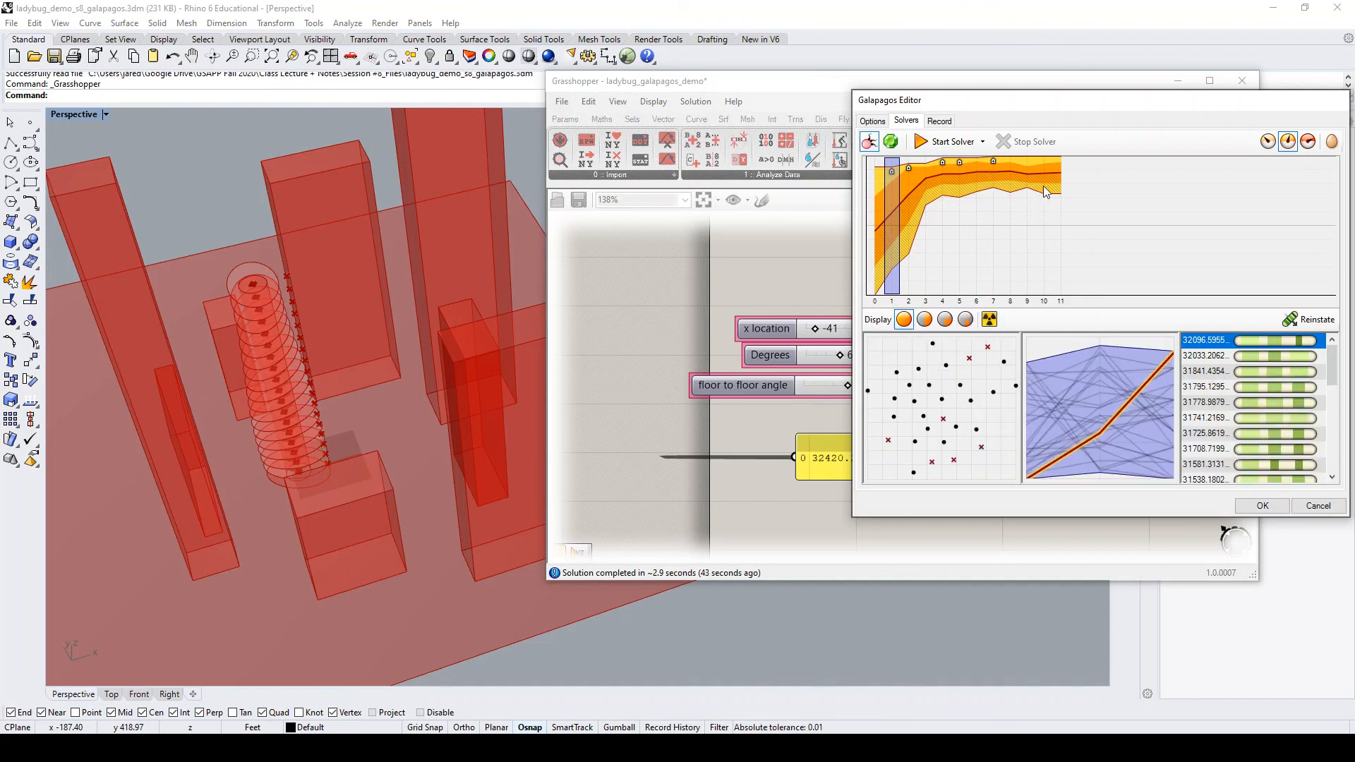
left_click(1062, 187)
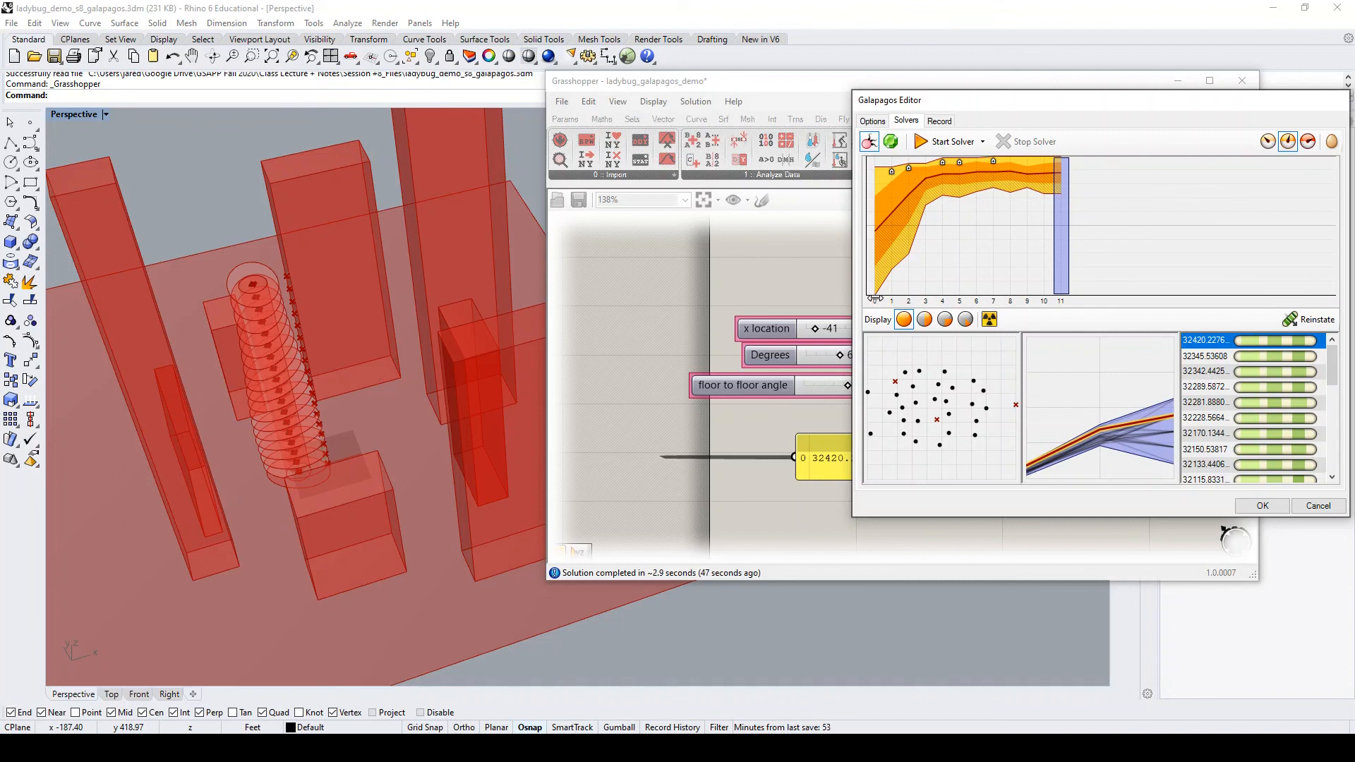
Narrow the Galapagos editor to uncover the tower sliders and reinstate the top-ranked genome of generation 11
left_click_drag(875, 297, 894, 297)
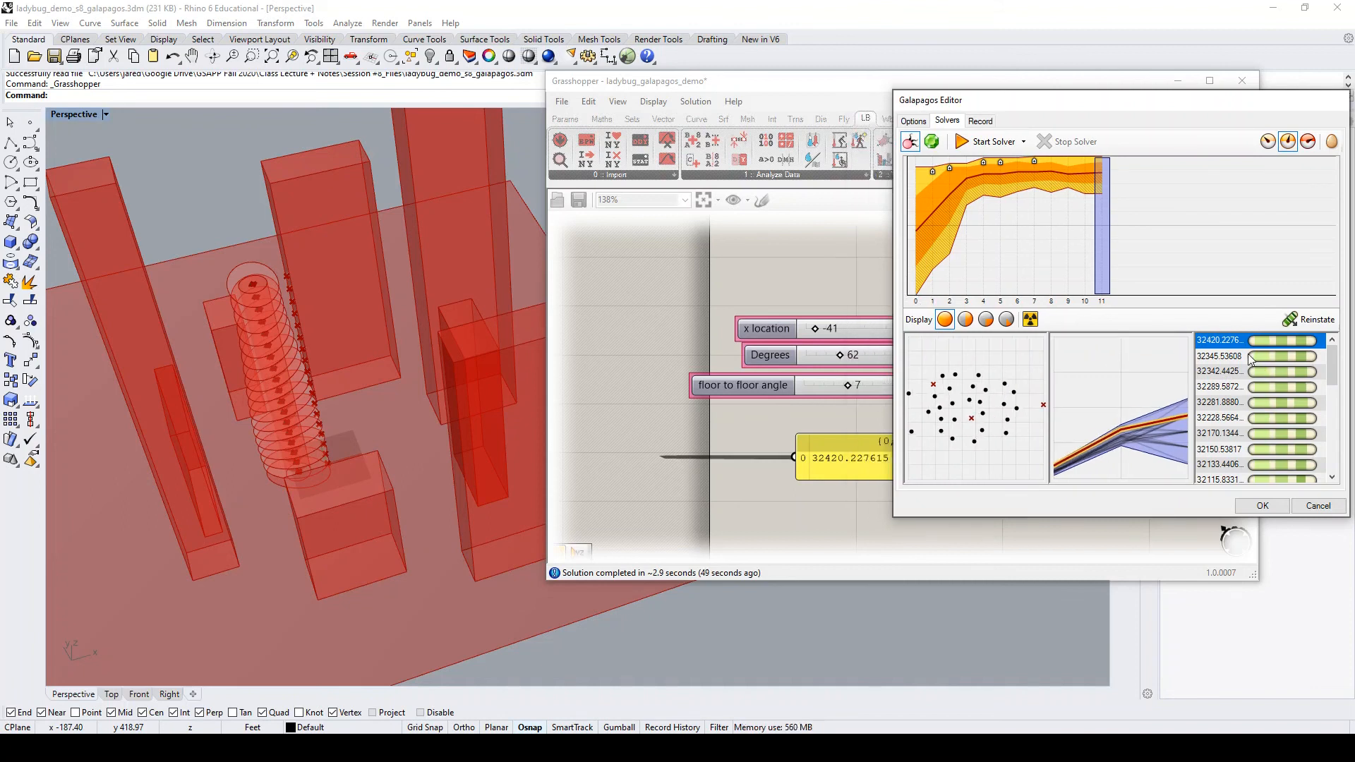
left_click(1294, 320)
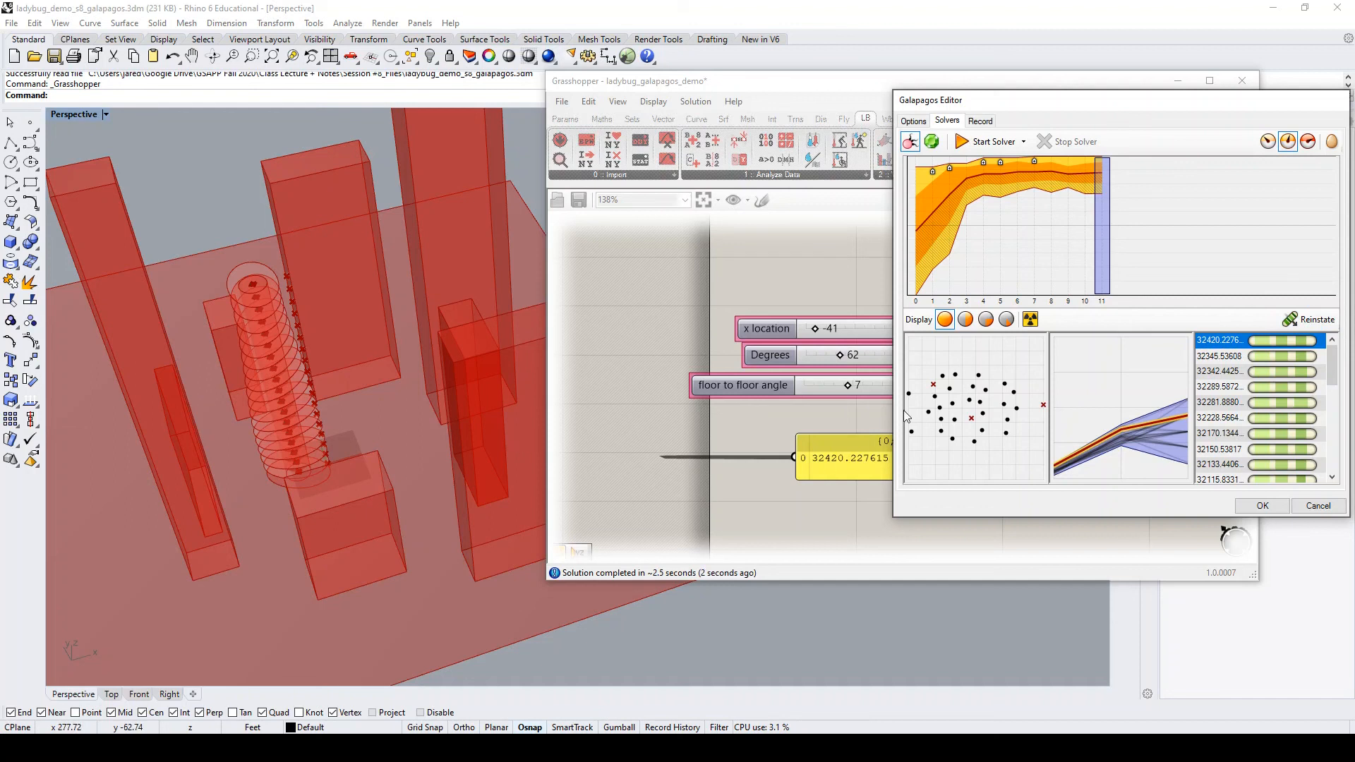
Reinstate the second-ranked genome to inspect its tower in the viewport, and select the third-ranked genome
left_click(1209, 357)
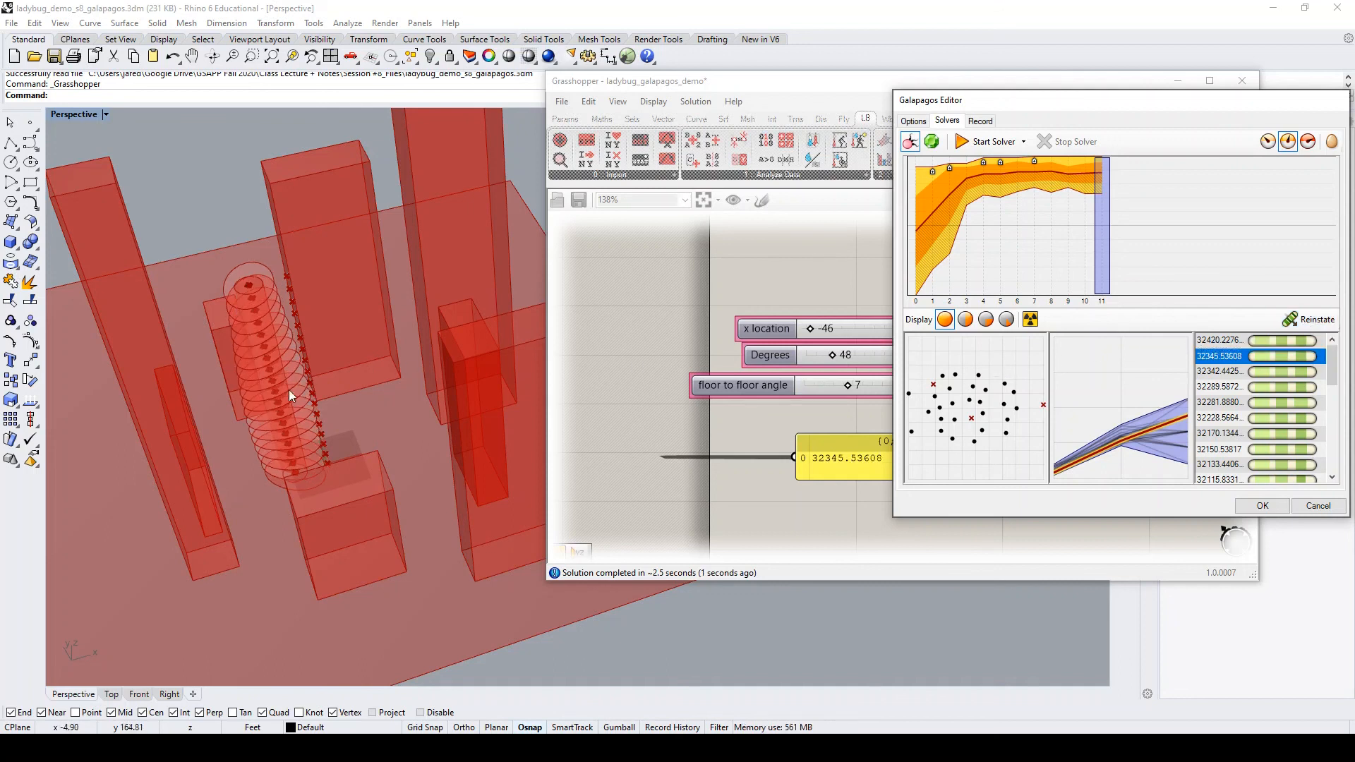
scroll(283, 390, "up", 2)
scroll(283, 390, "down", 3)
scroll(282, 390, "up", 2)
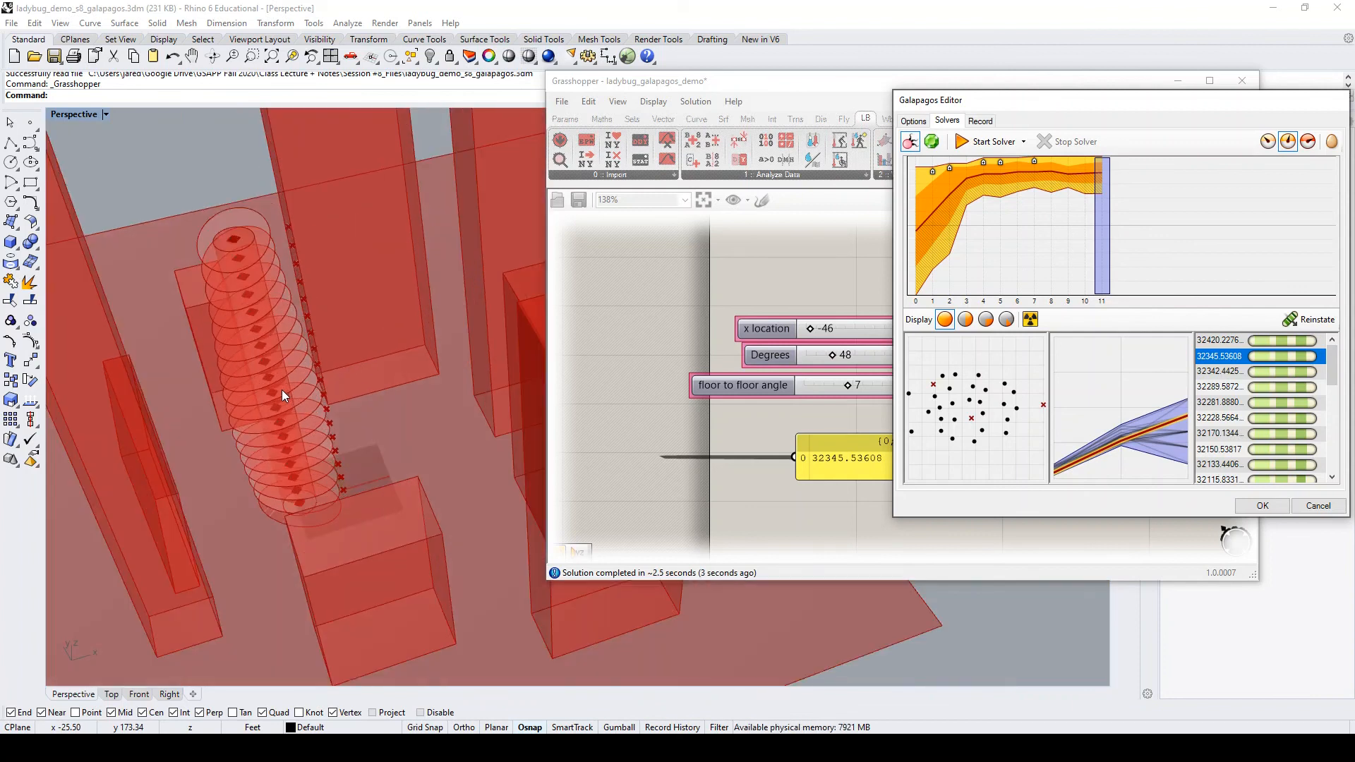
left_click(1228, 372)
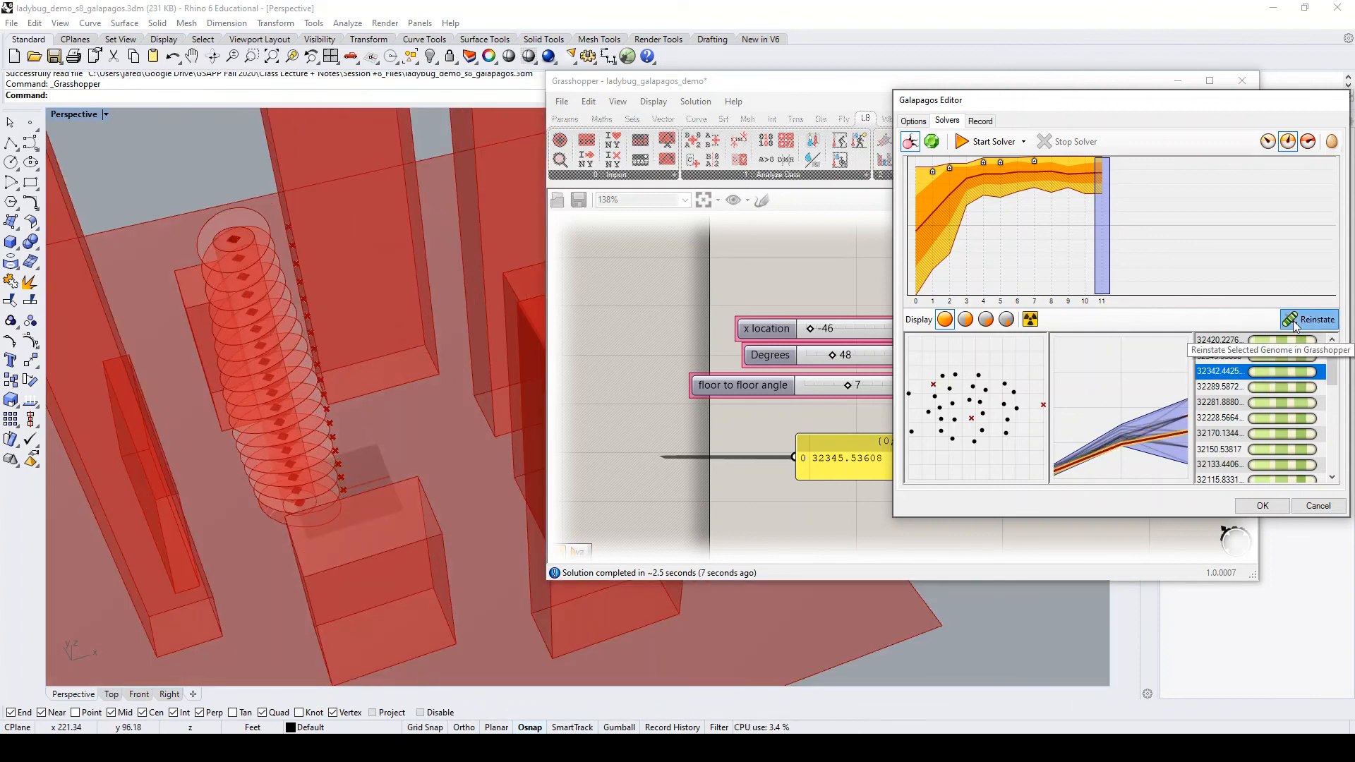
Reinstate the top-ranked genome in the definition and accept the Galapagos editor to close it
left_click(1216, 342)
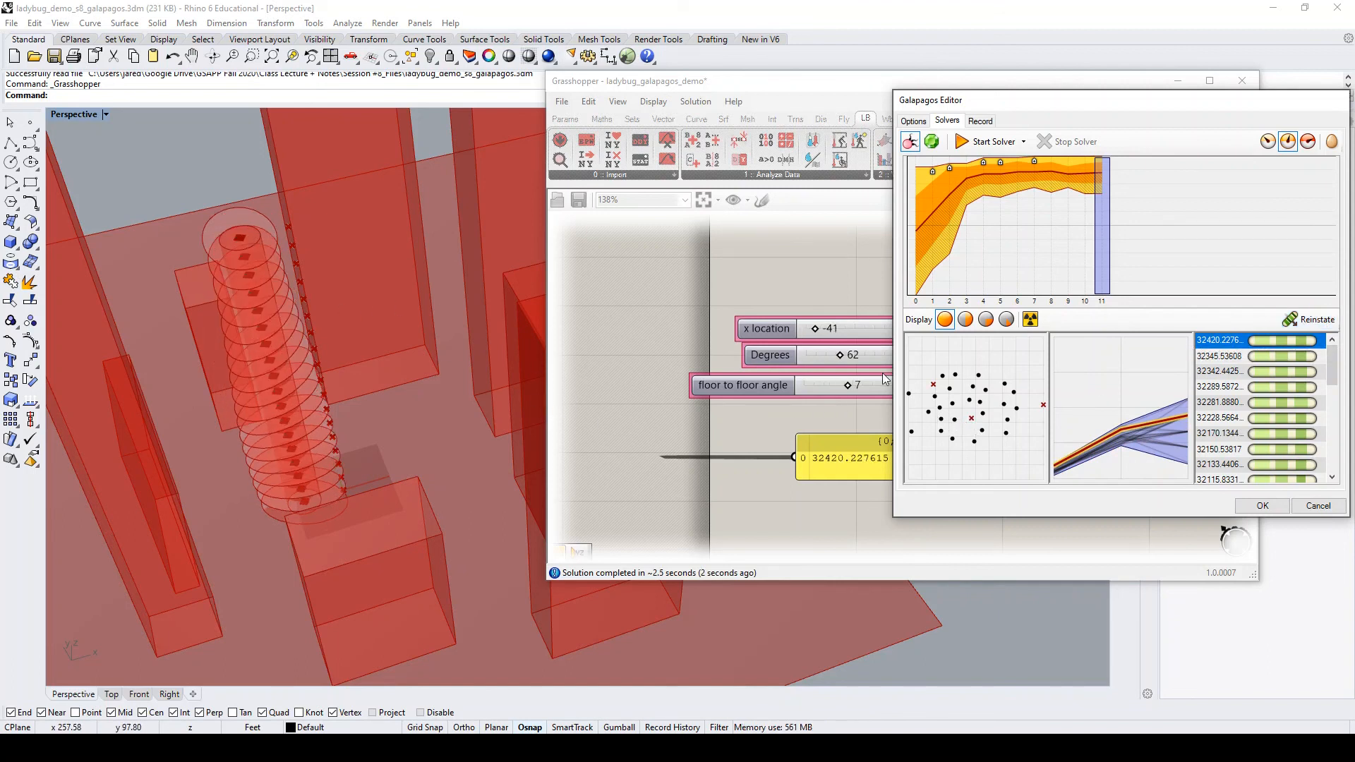
left_click(1263, 506)
left_click(1276, 508)
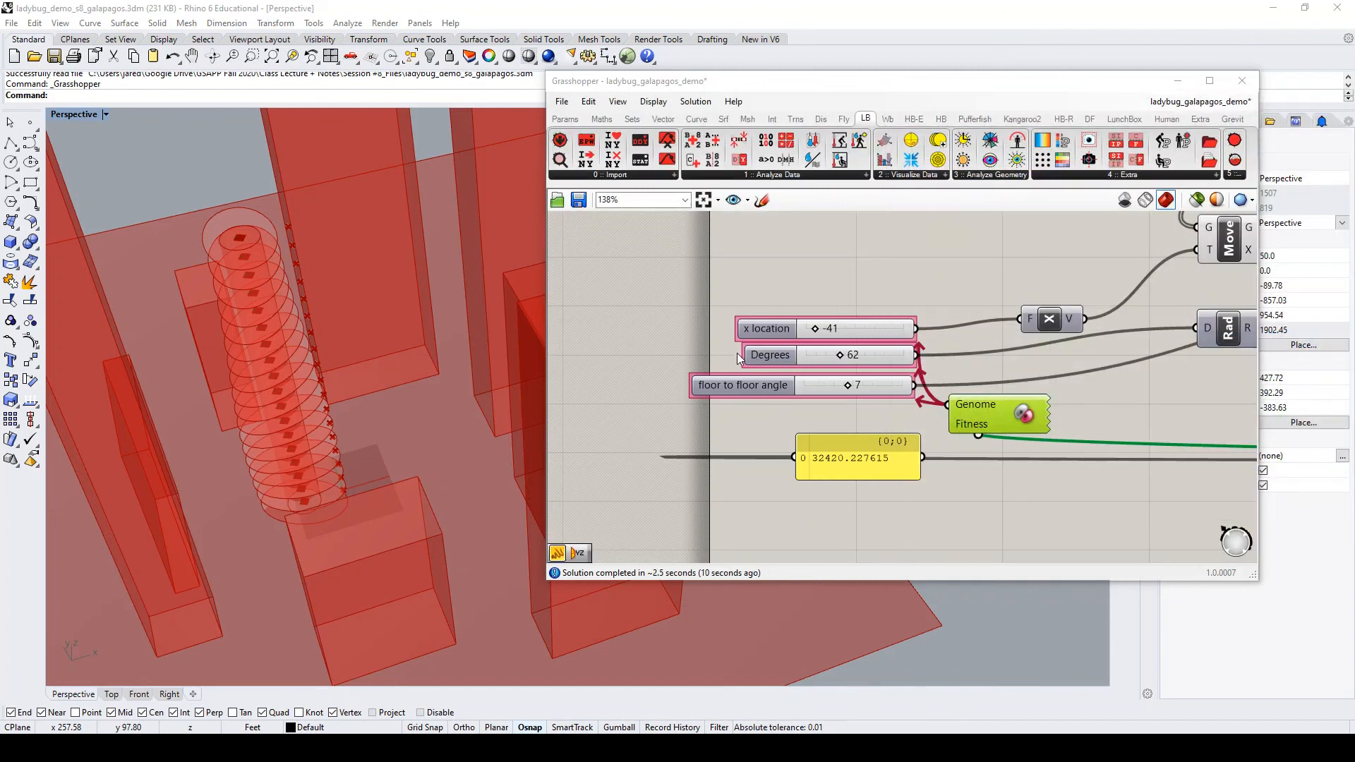
Turn on the preview of the View Percent component to display its coloured results on the tower
scroll(305, 362, "down", 6)
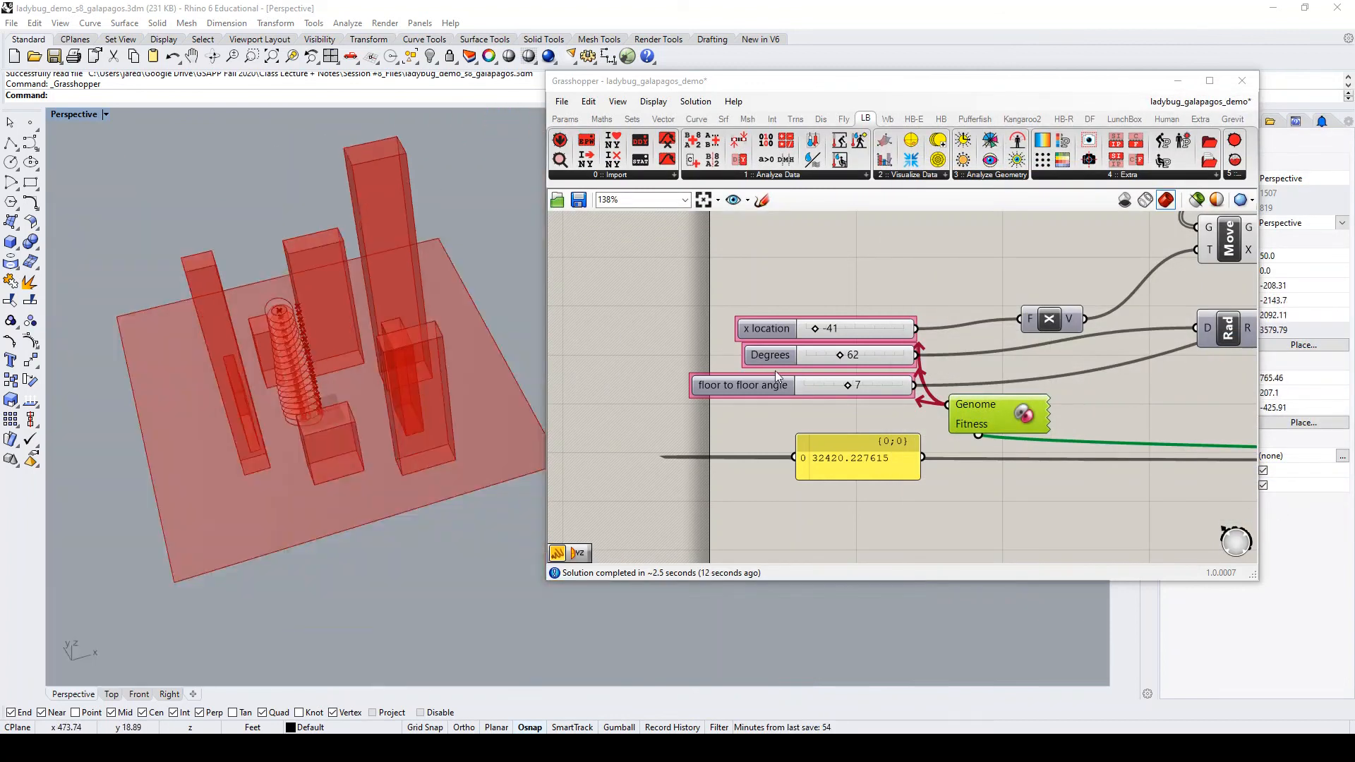
scroll(802, 376, "down", 6)
scroll(1189, 403, "up", 3)
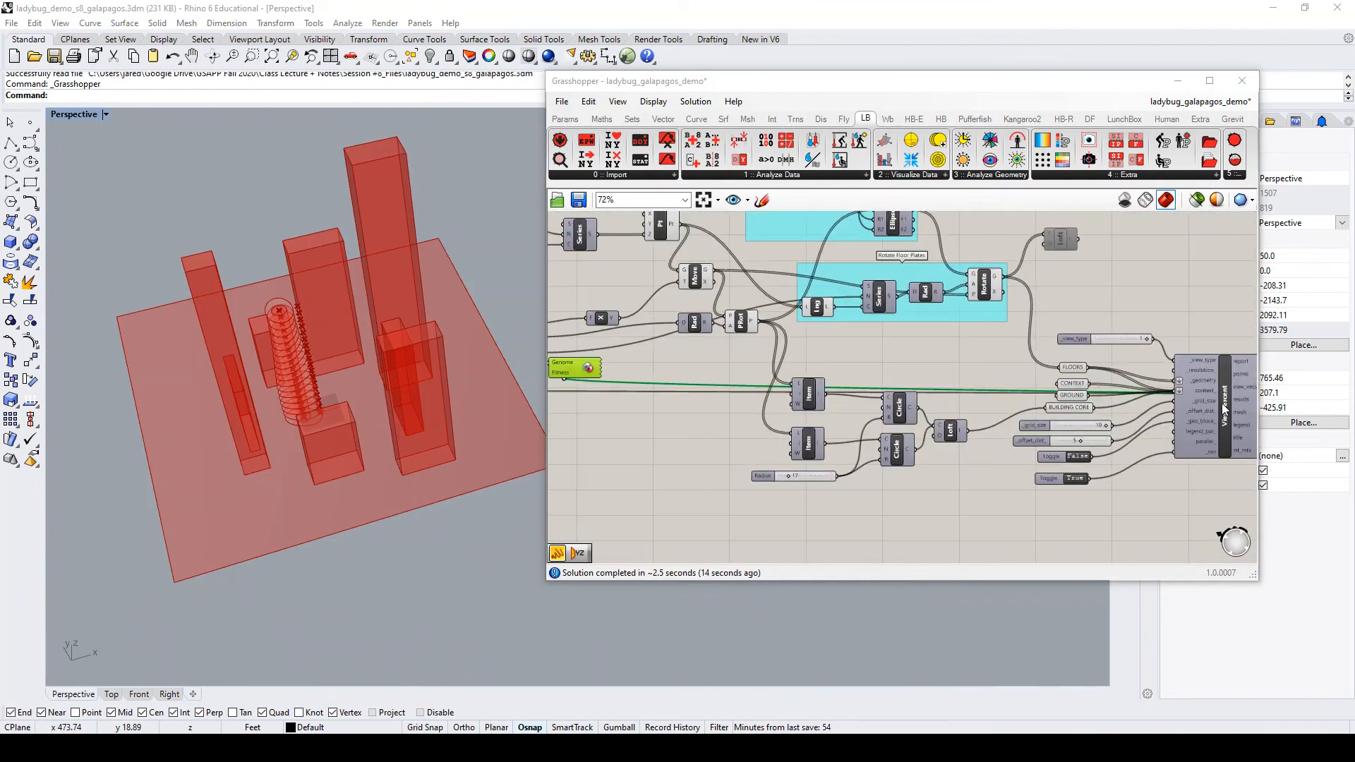
right_click(1221, 404)
left_click(1225, 502)
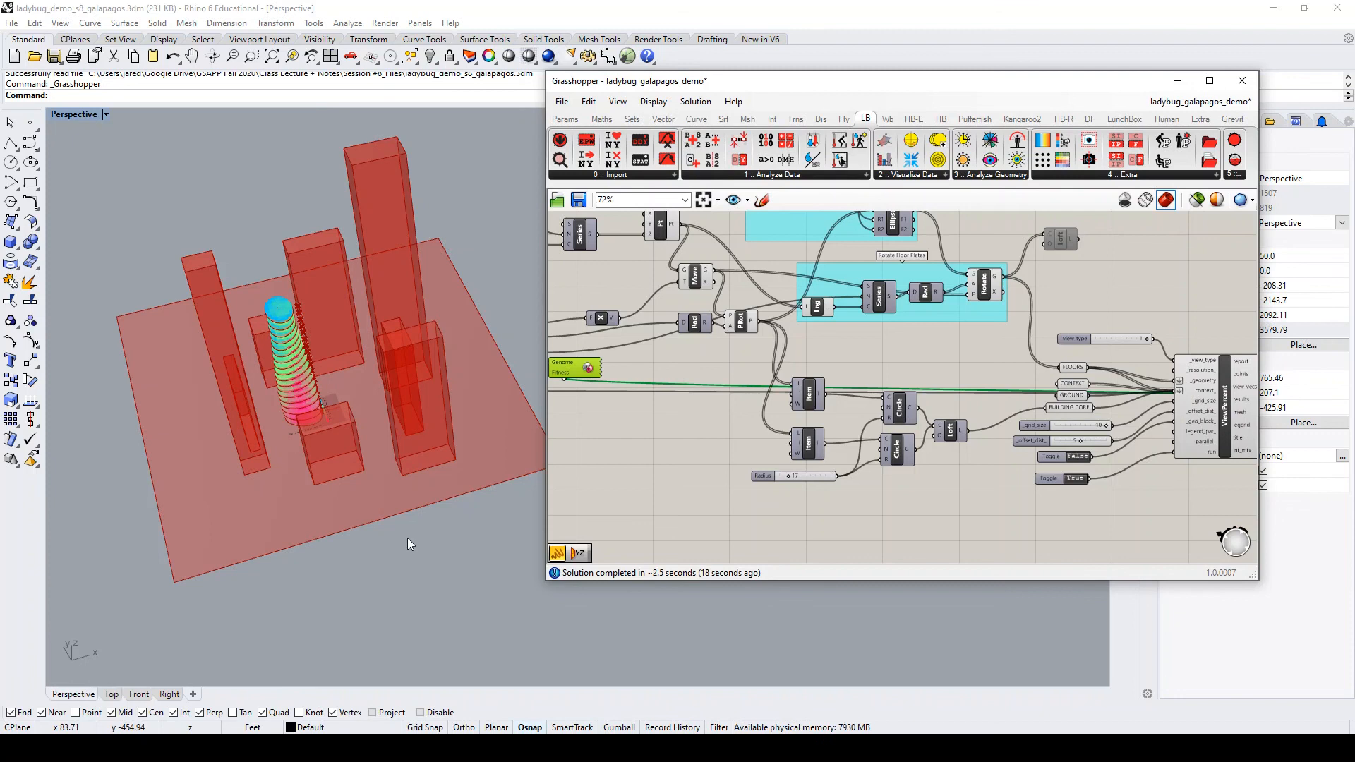
Examine the View Percent component's outputs and the coloured analysis mesh on the tower floors from several angles
scroll(748, 384, "down", 3)
scroll(1056, 401, "up", 5)
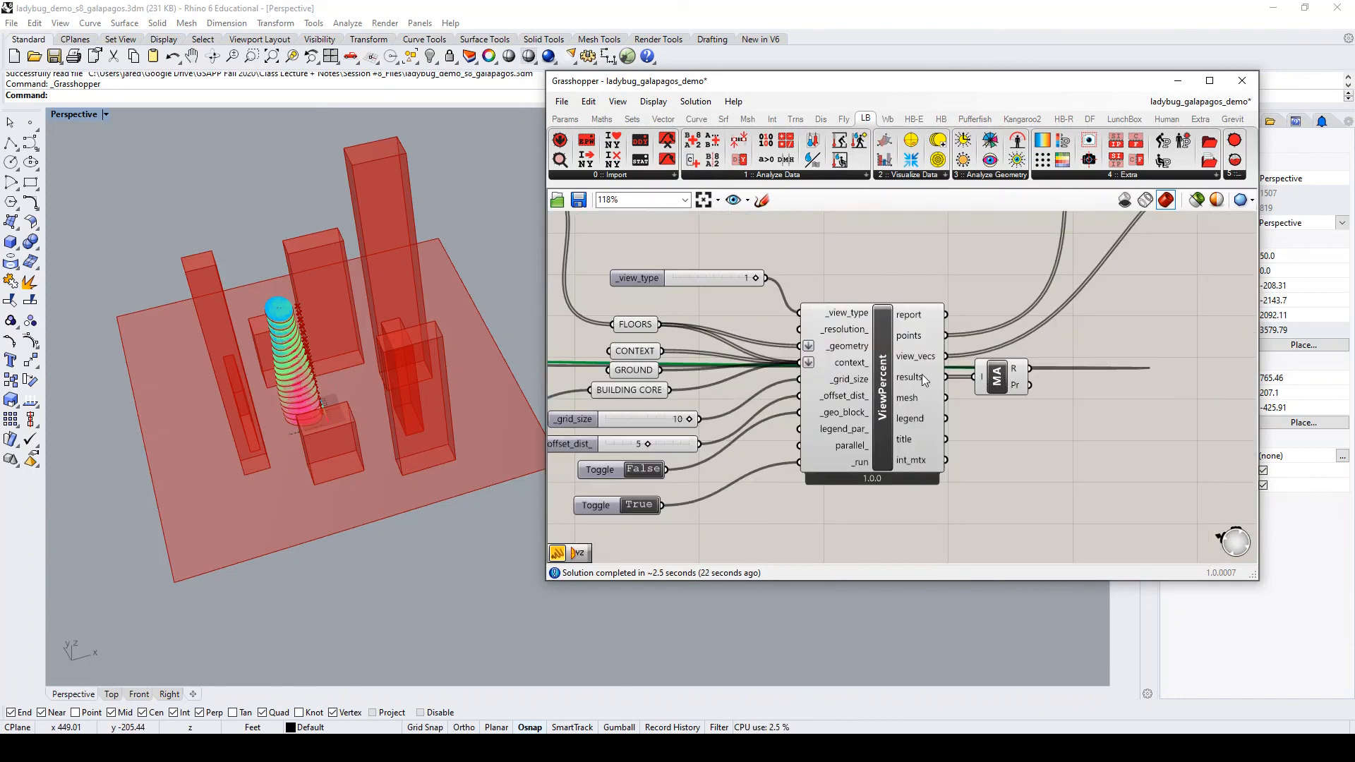
scroll(464, 388, "down", 3)
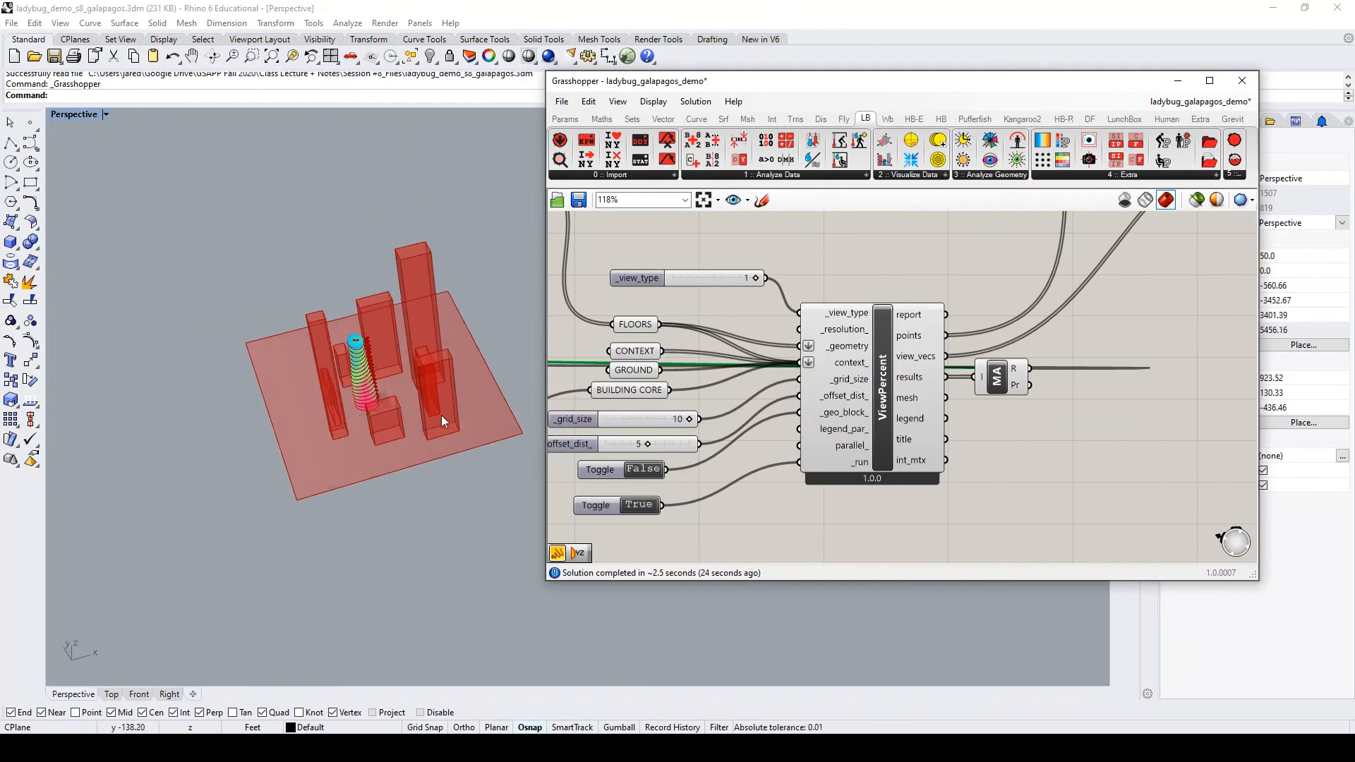
right_click_drag(442, 415, 429, 433)
scroll(373, 395, "up", 5)
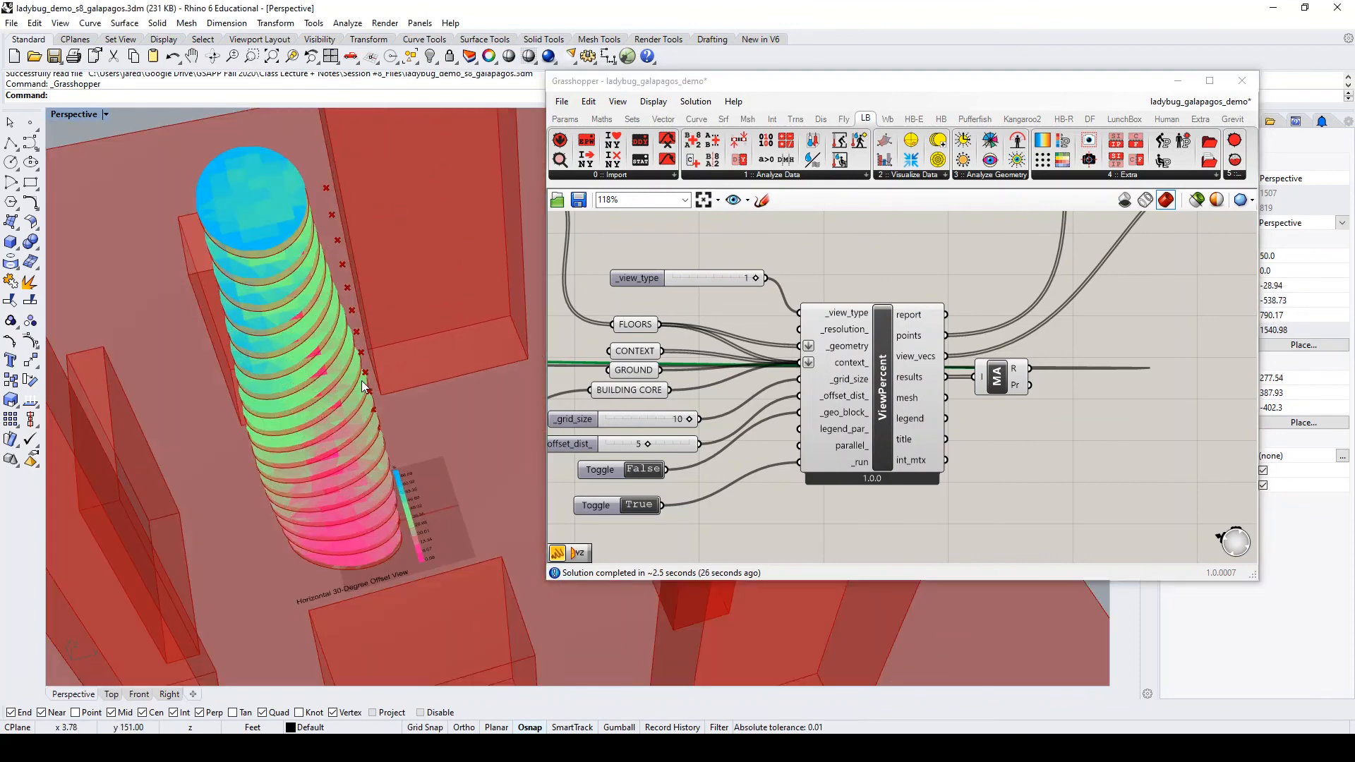
scroll(303, 324, "down", 5)
right_click_drag(303, 324, 425, 405)
scroll(332, 374, "up", 5)
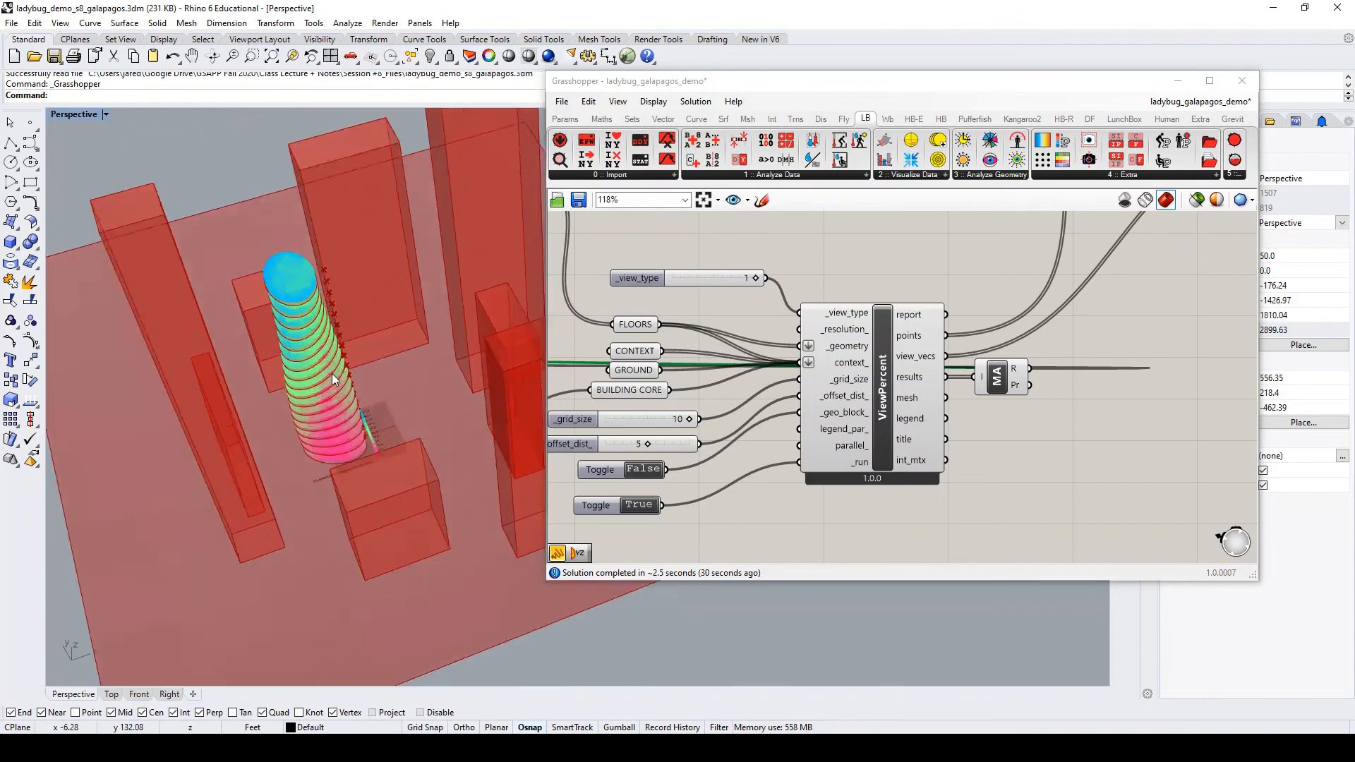
scroll(1003, 333, "down", 2)
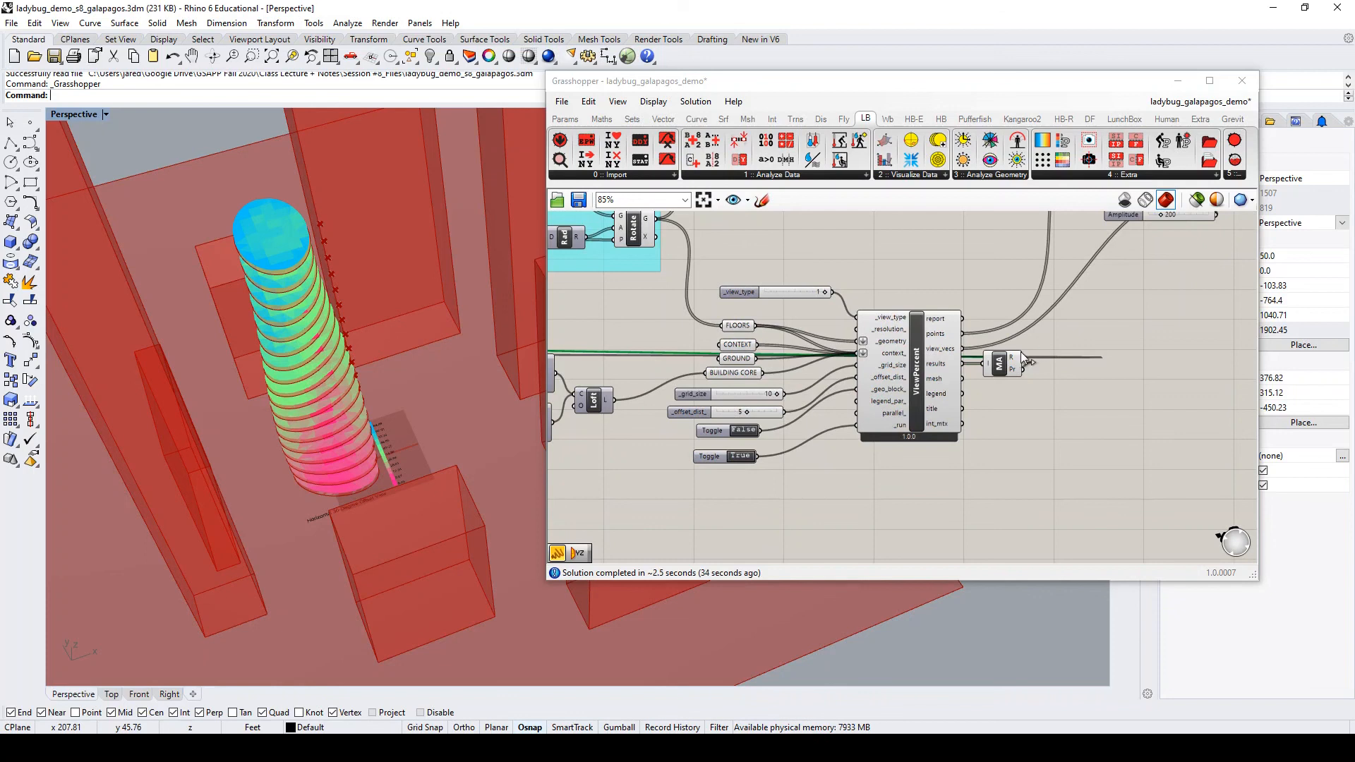
Review the whole definition from the genome sliders to the View Percent component alongside the coloured tower and its legend
scroll(1028, 356, "down", 2)
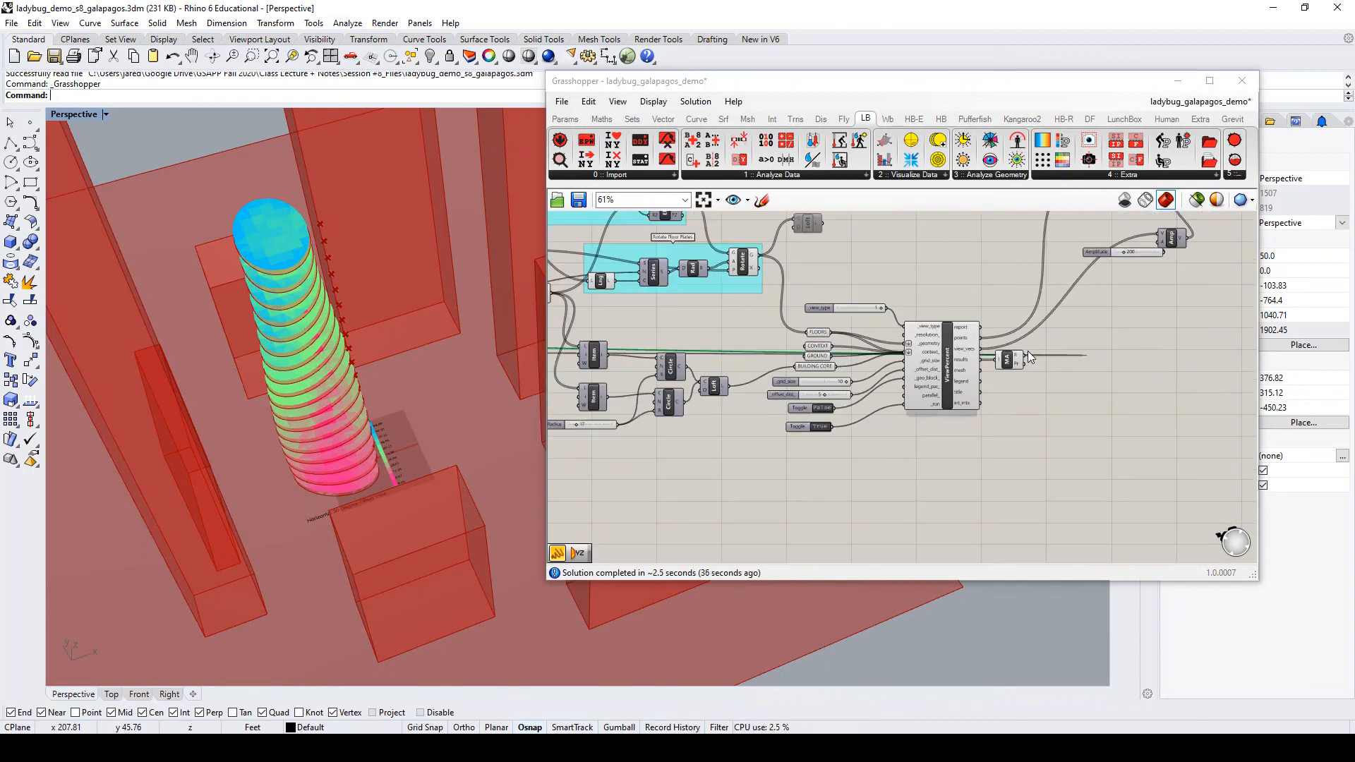
scroll(1029, 357, "down", 2)
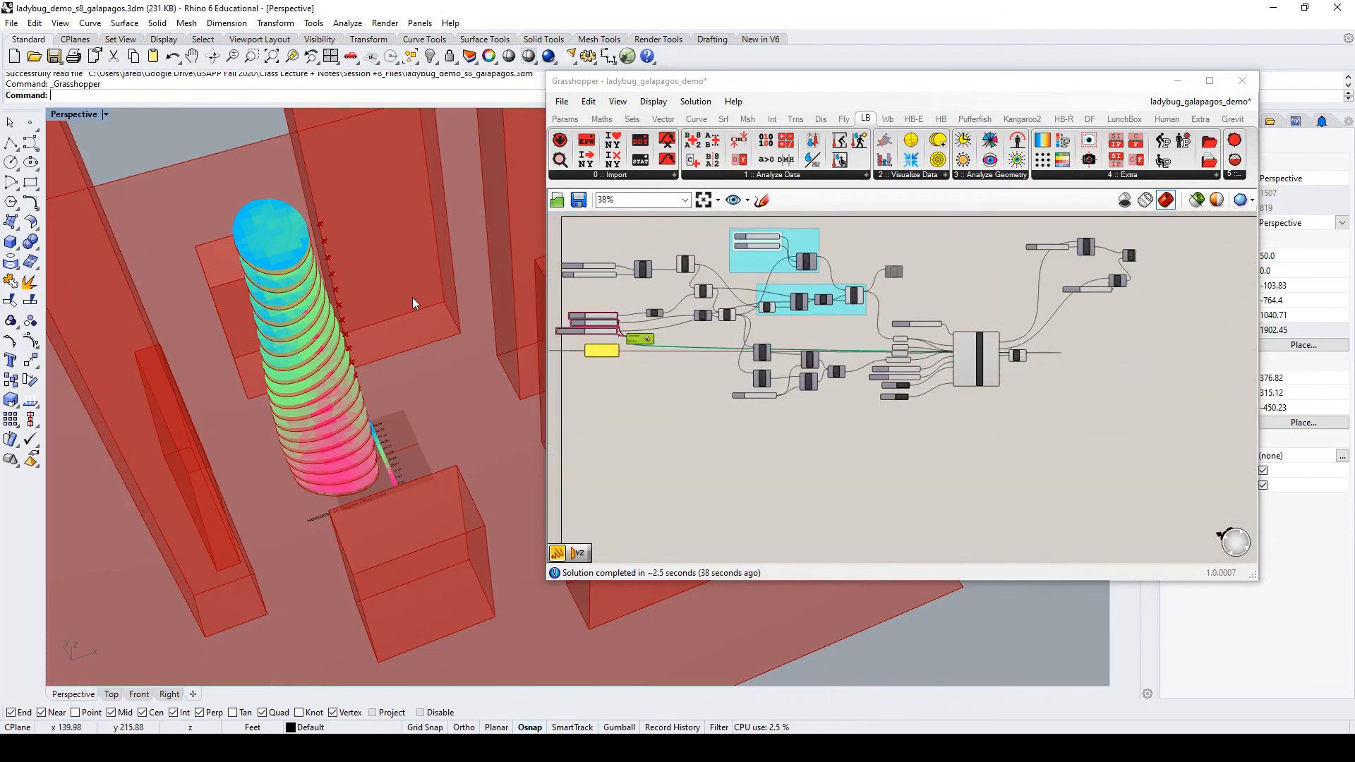
scroll(350, 374, "up", 3)
scroll(369, 504, "down", 1)
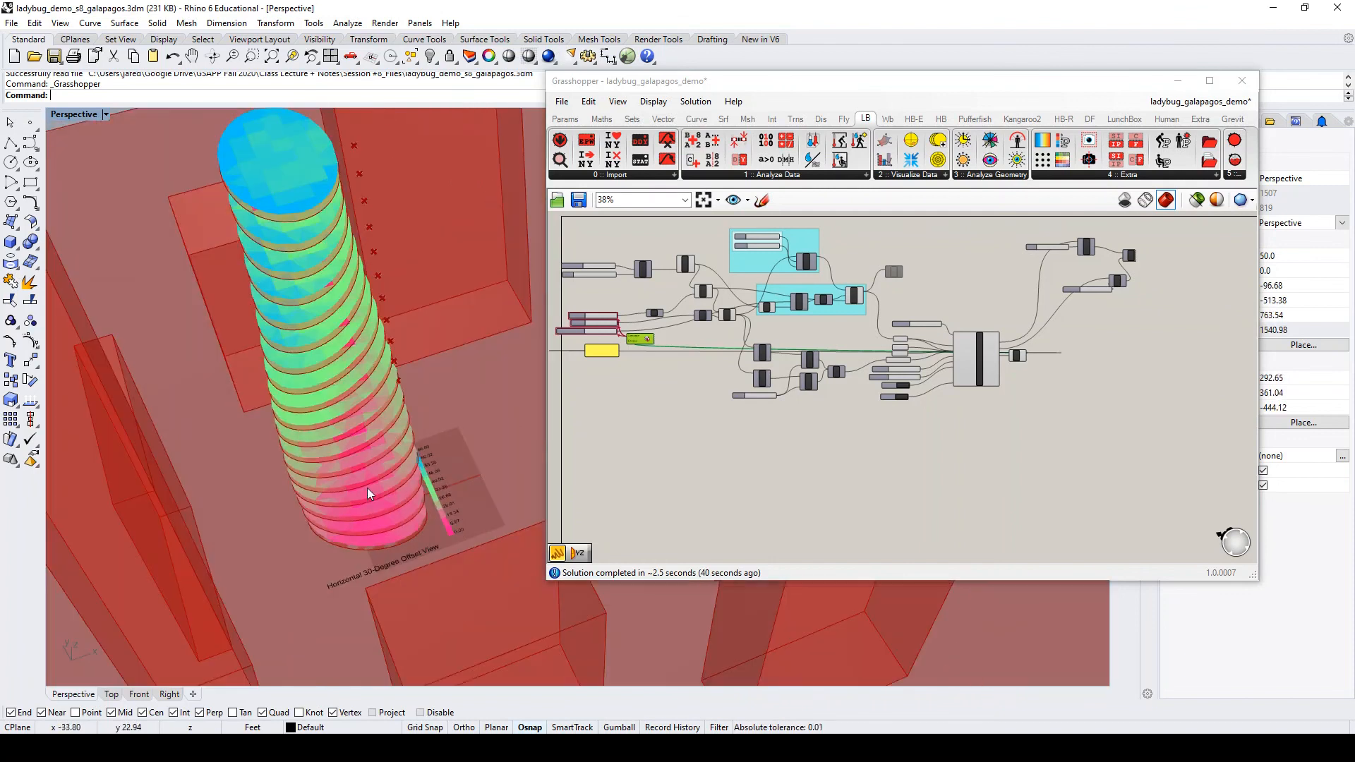
scroll(365, 513, "down", 2)
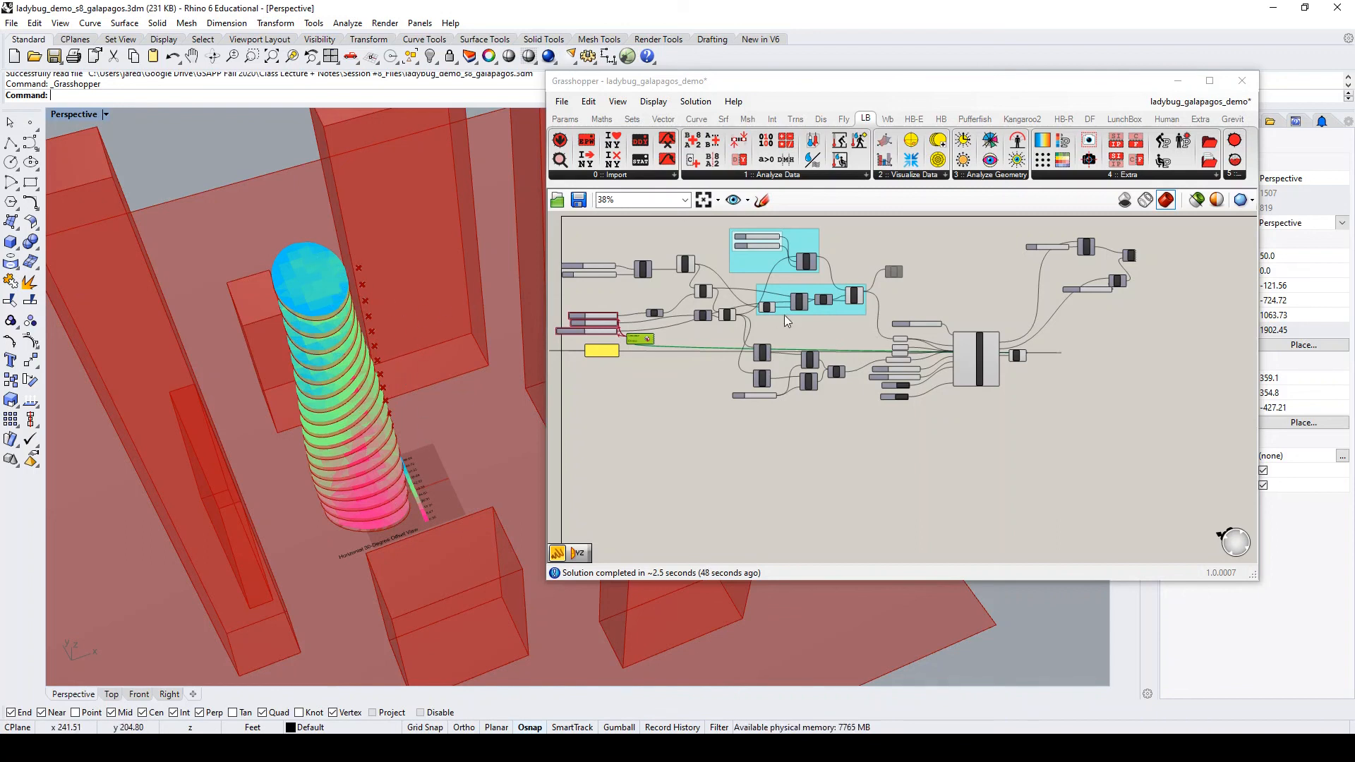
scroll(604, 313, "up", 3)
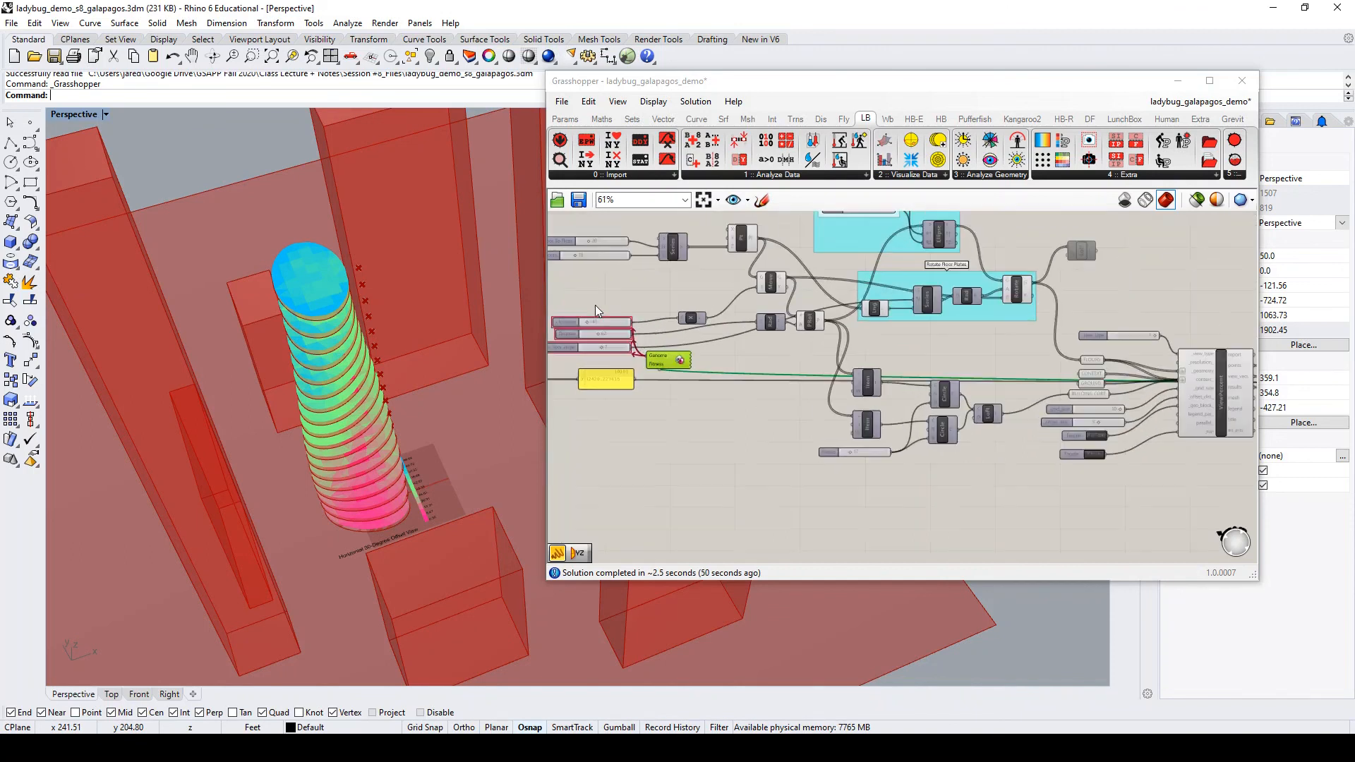
scroll(734, 328, "down", 1)
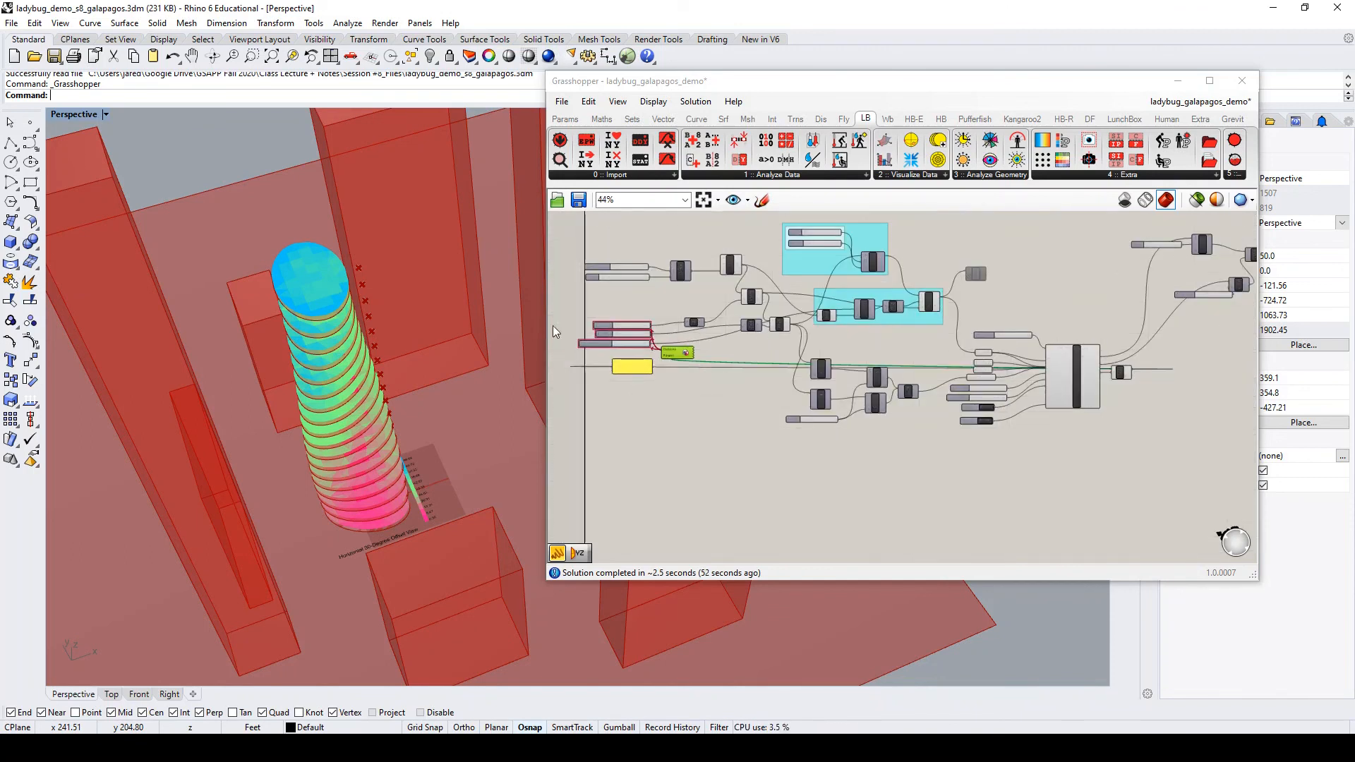